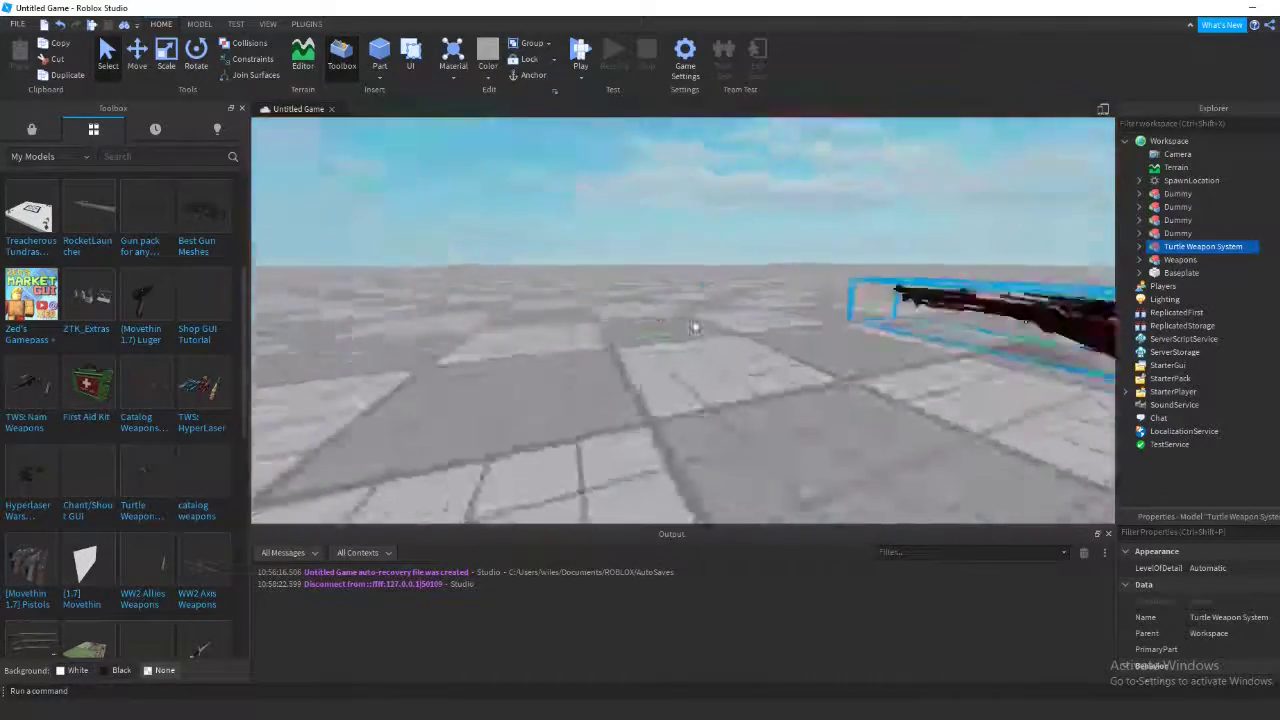
# - Examine the Turtle Weapon System model in the viewport and look through its child folder, Readme! script and models
pyautogui.moveTo(680, 325)
pyautogui.mouseDown()
pyautogui.moveTo(688, 300)
pyautogui.moveTo(655, 314)
pyautogui.moveTo(674, 340)
pyautogui.mouseUp()
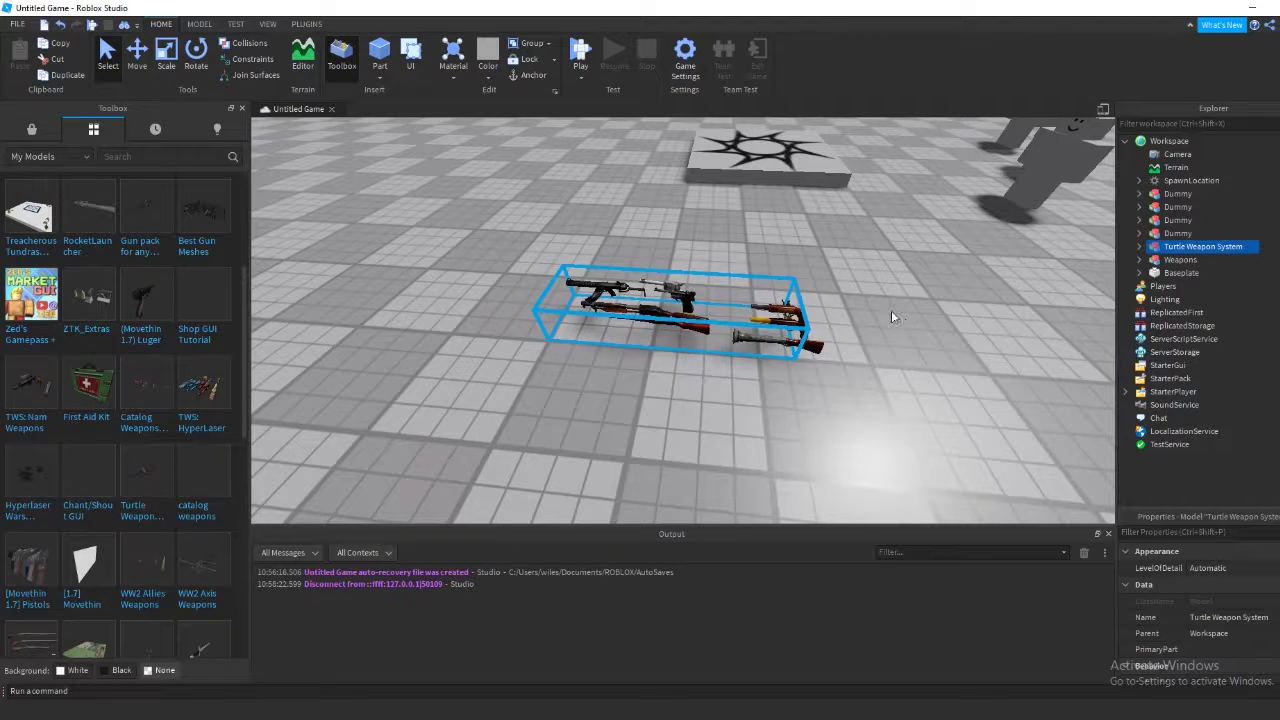
pyautogui.click(851, 300)
pyautogui.scroll(5, 846, 298)
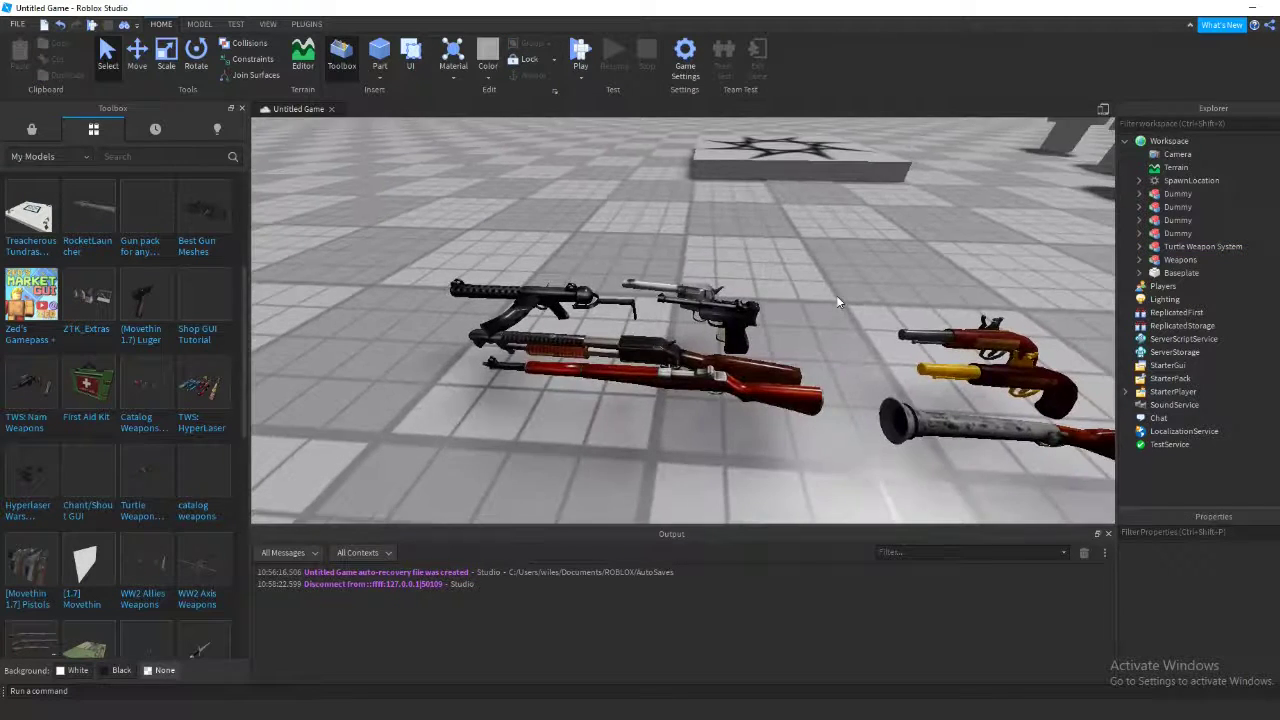
pyautogui.moveTo(837, 297); pyautogui.dragTo(818, 297, button='right')
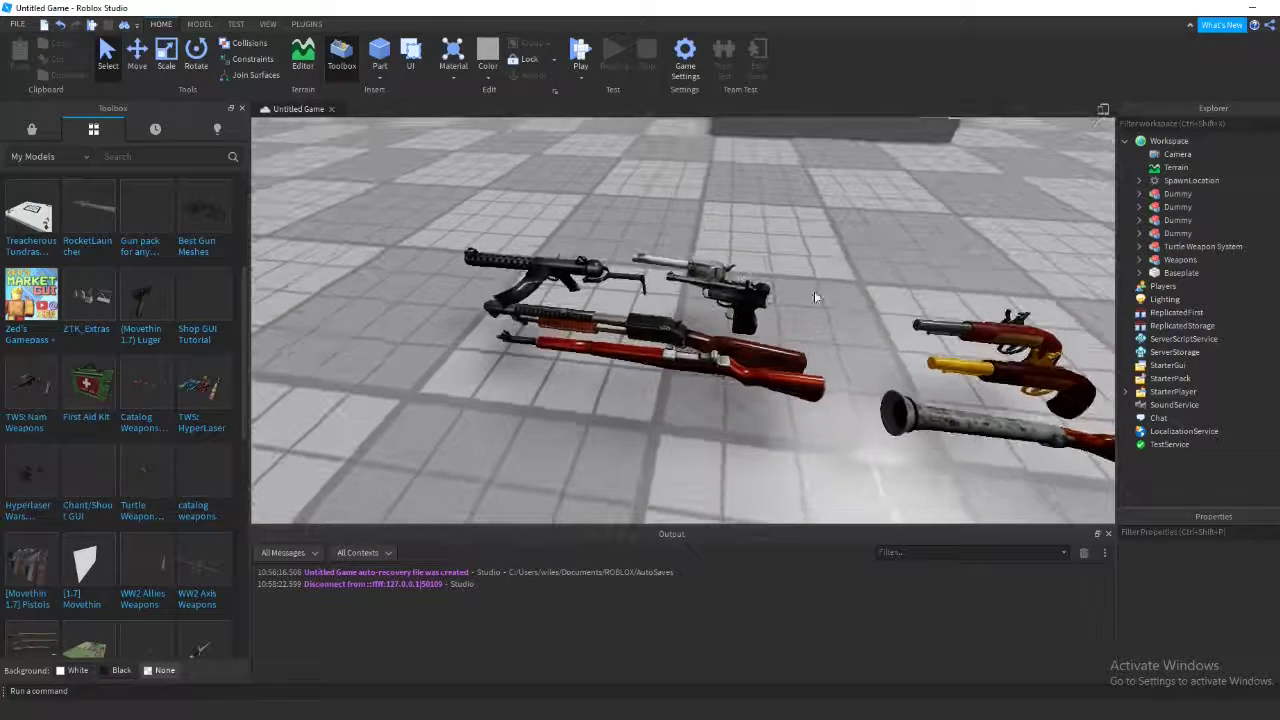
pyautogui.click(551, 280)
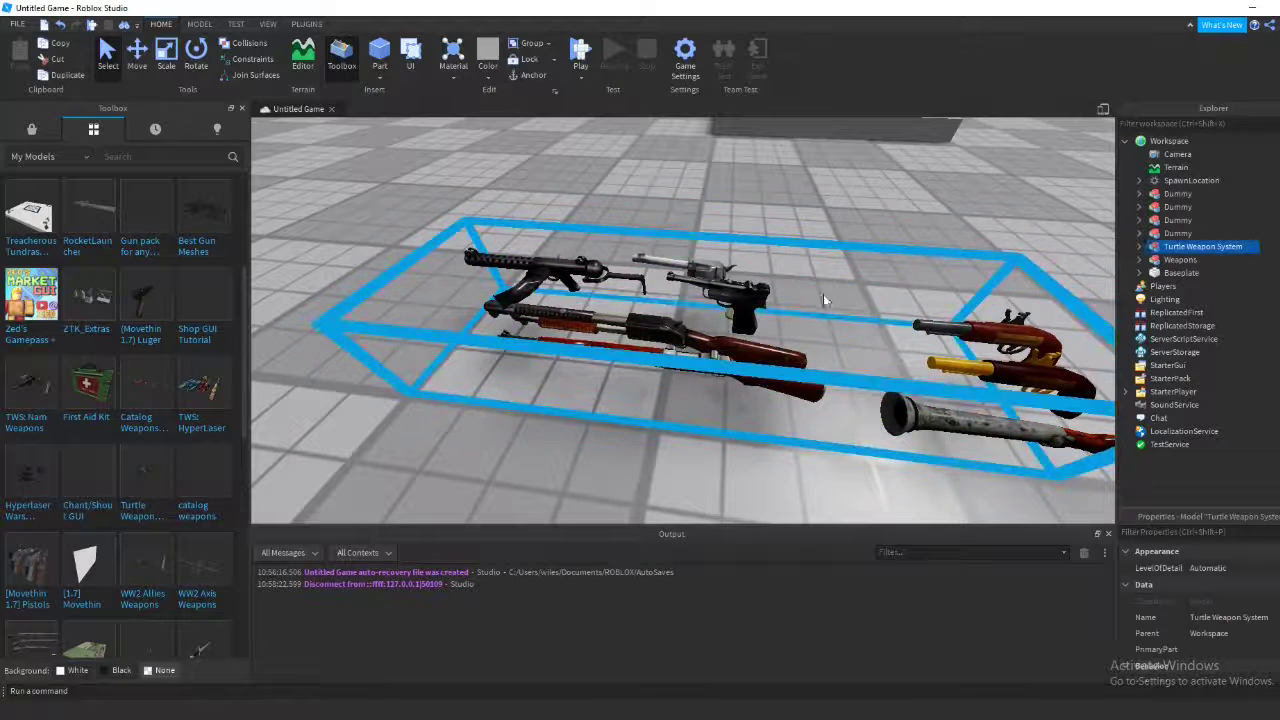
pyautogui.click(1139, 247)
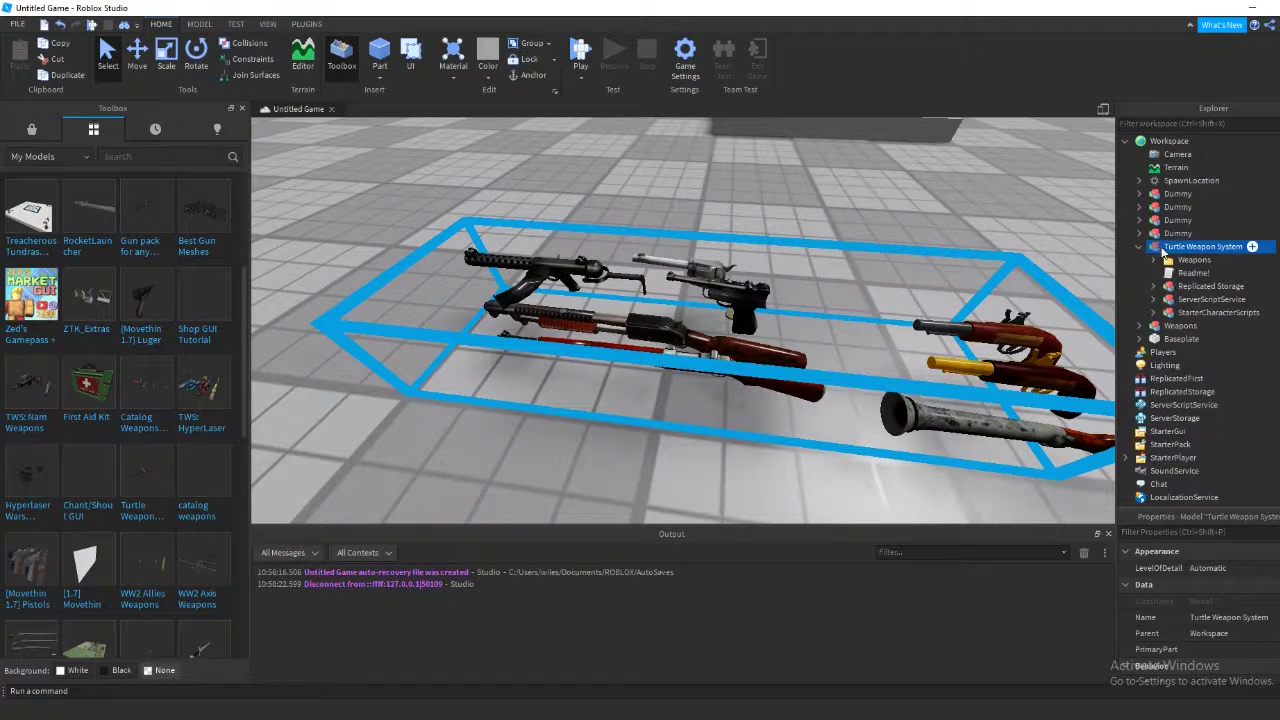
pyautogui.click(1168, 259)
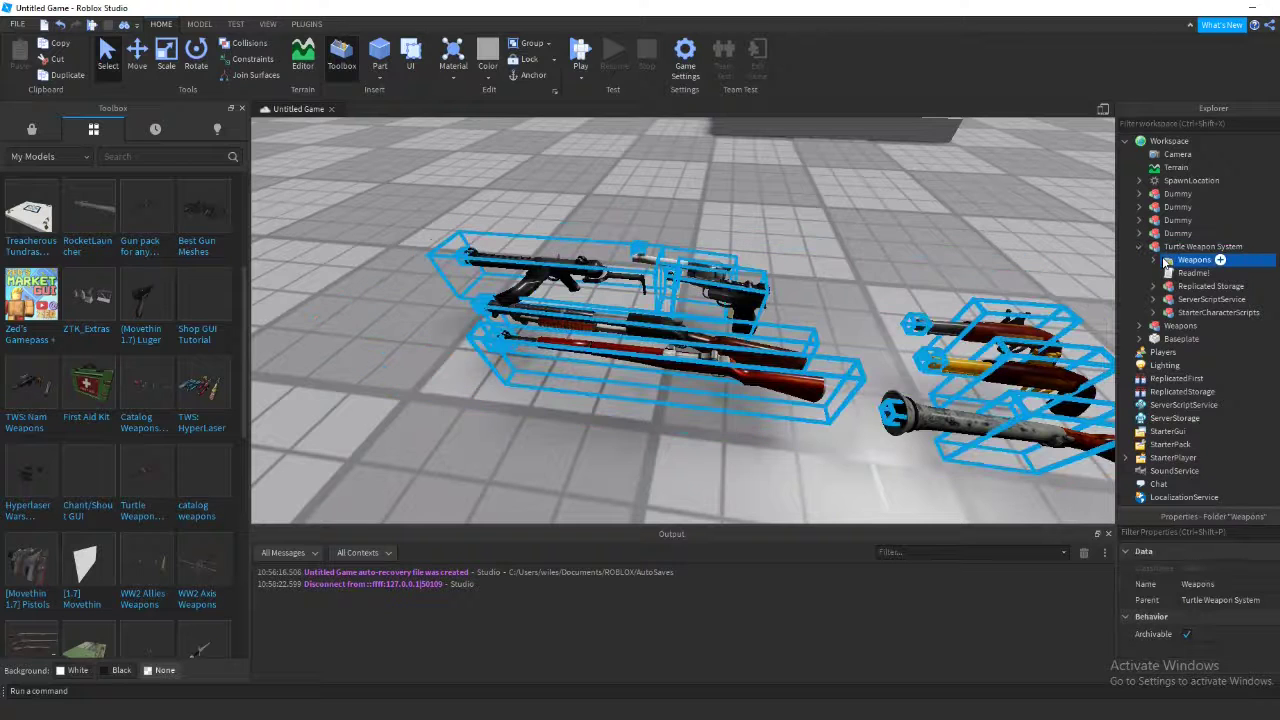
pyautogui.click(1165, 272)
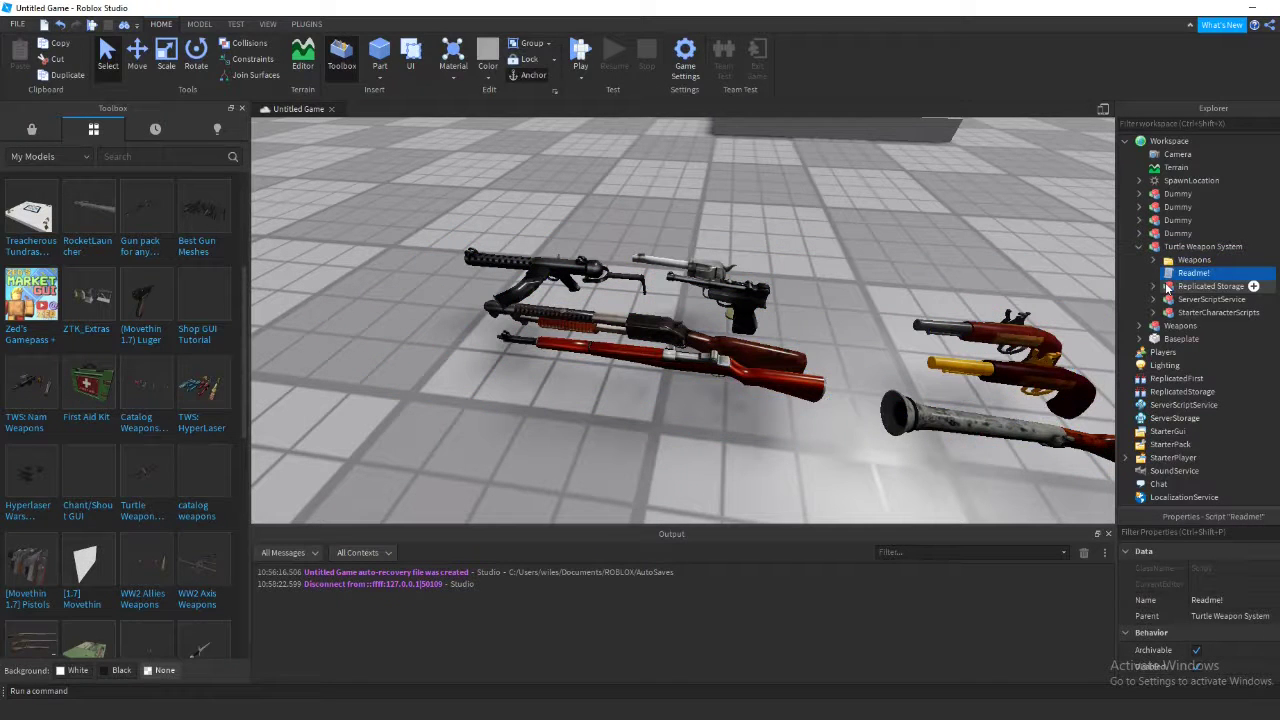
pyautogui.click(1166, 287)
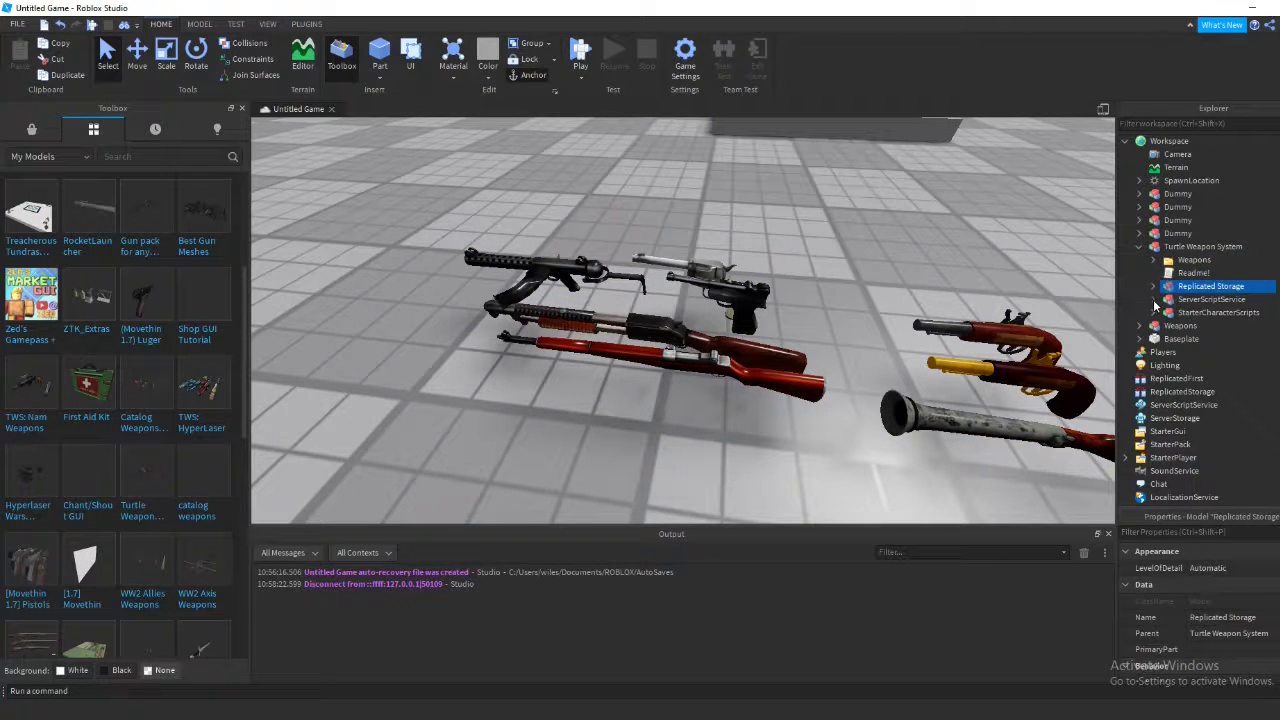
pyautogui.click(1160, 300)
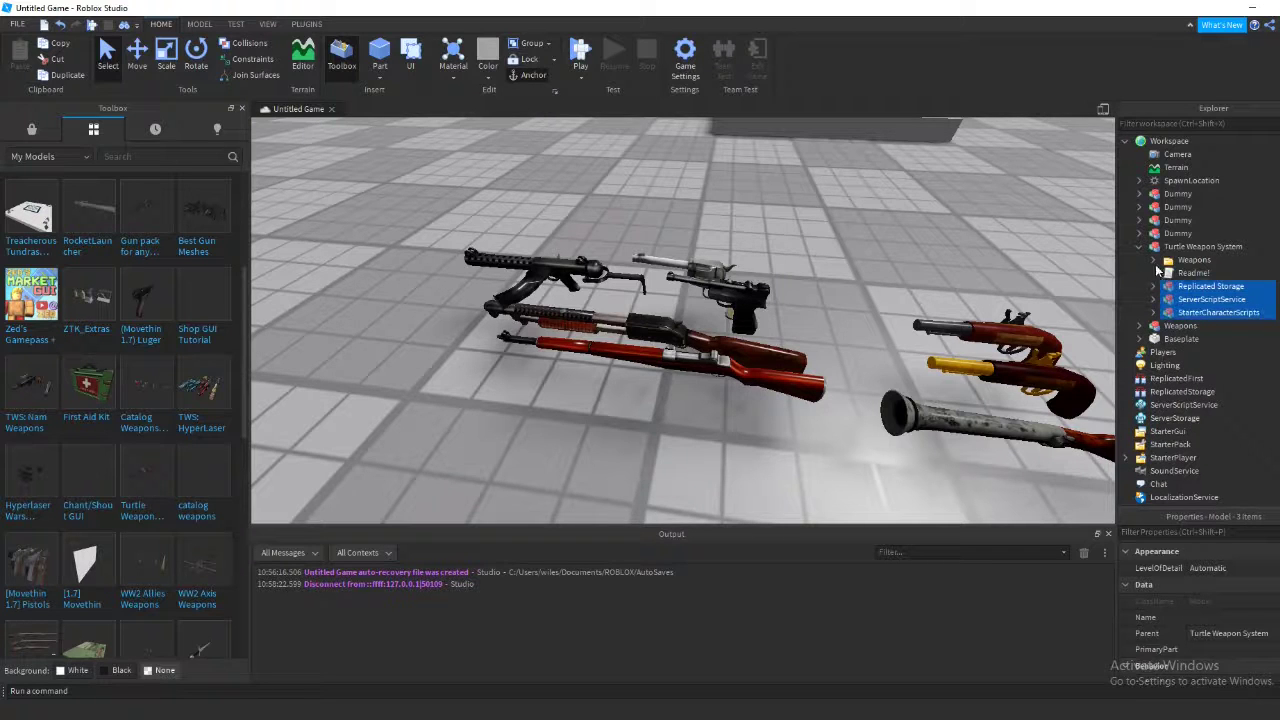
# - Move the Replicated Storage model from Turtle Weapon System into the ReplicatedStorage service and ungroup it there
pyautogui.click(1152, 273)
pyautogui.click(1160, 287)
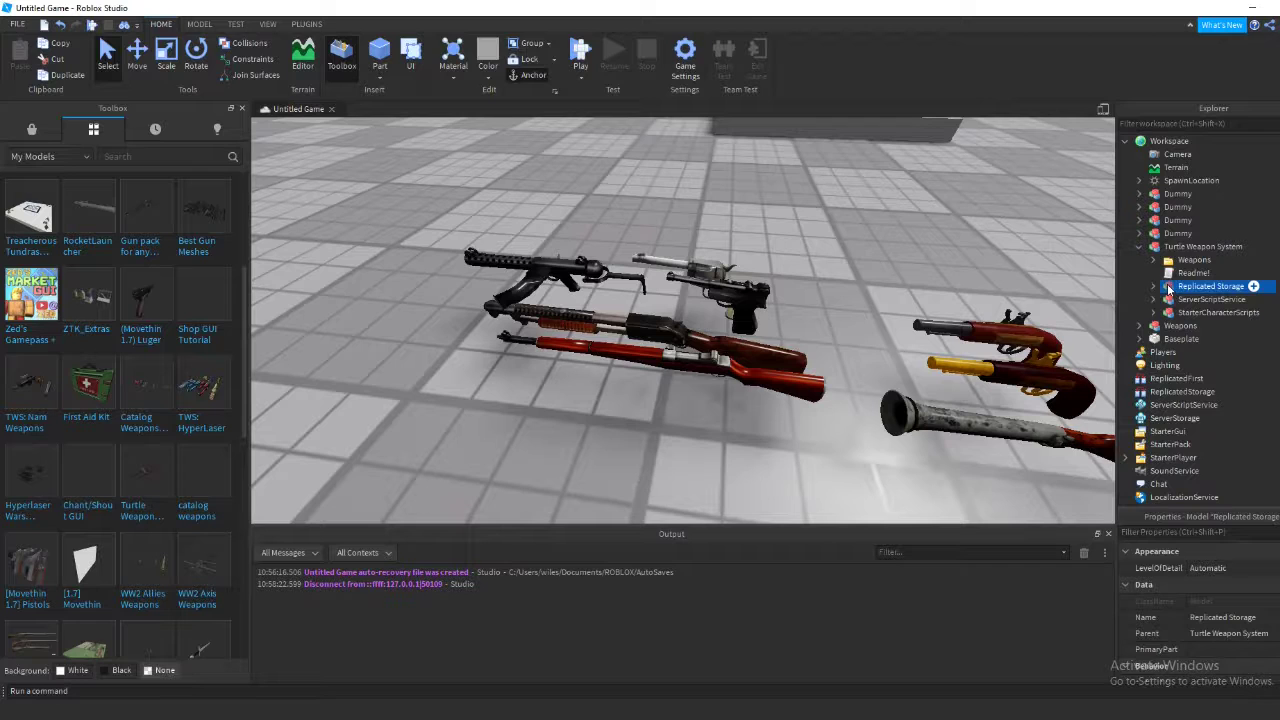
pyautogui.moveTo(1168, 288); pyautogui.dragTo(1199, 396)
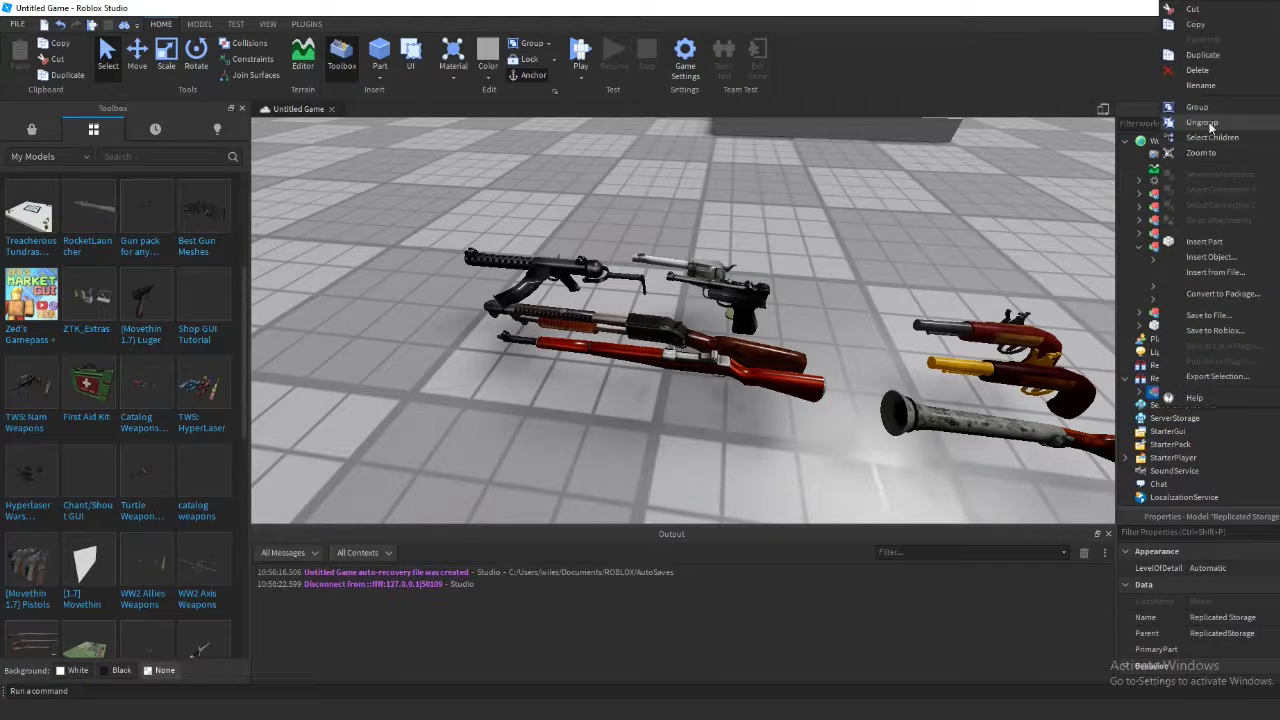
# - Move the ServerScriptService model from Turtle Weapon System into the ServerScriptService service, ungroup it, and collapse both storage services
pyautogui.moveTo(1211, 288); pyautogui.dragTo(1210, 408)
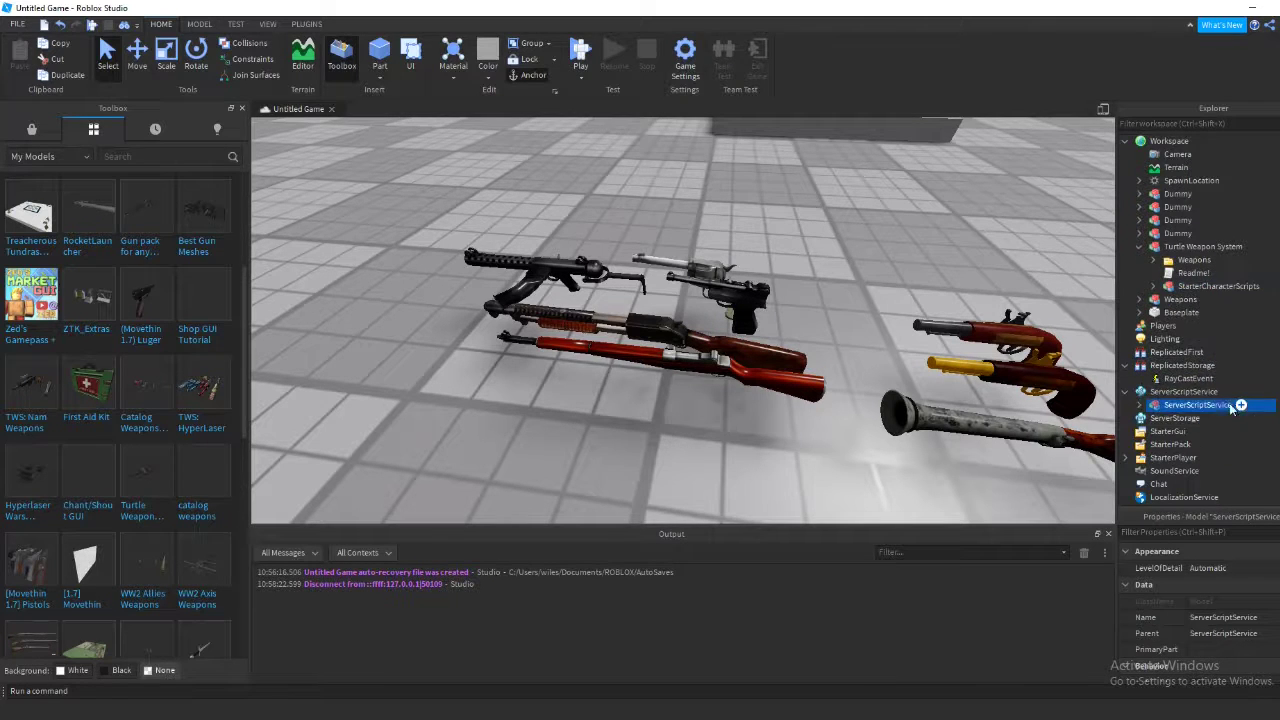
pyautogui.rightClick(1205, 409)
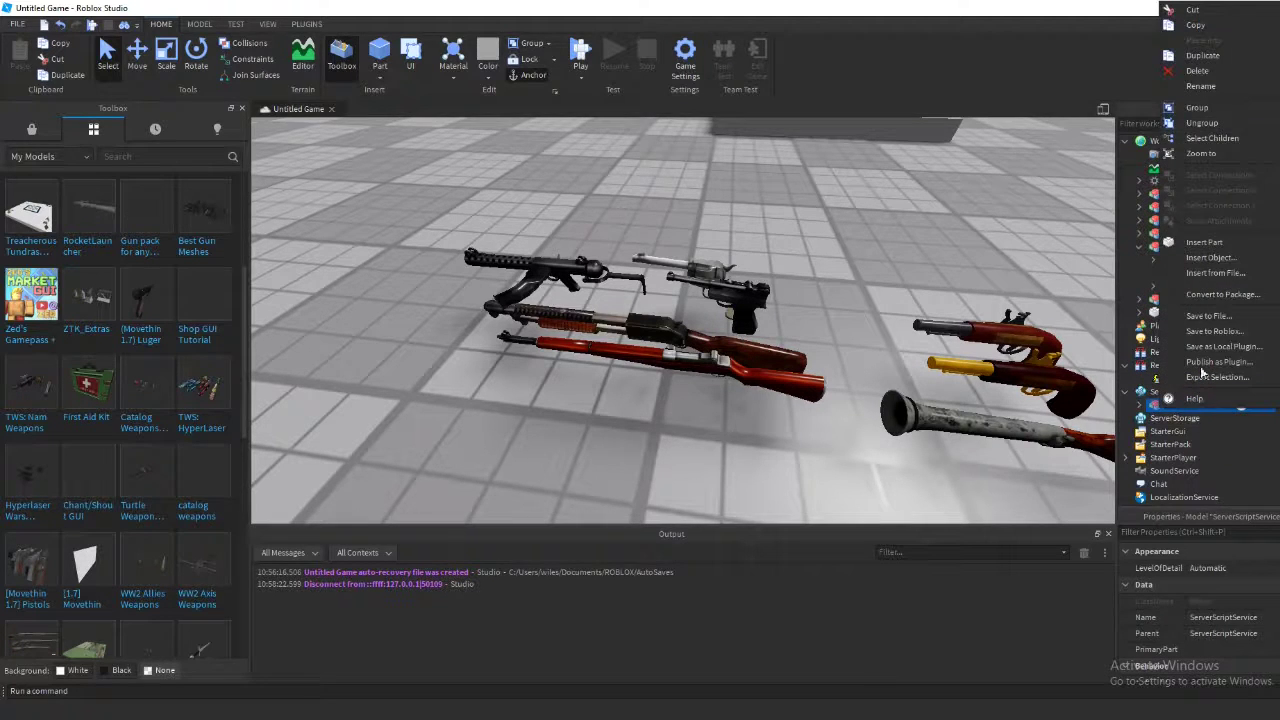
pyautogui.click(1198, 124)
pyautogui.click(1126, 392)
pyautogui.click(1127, 366)
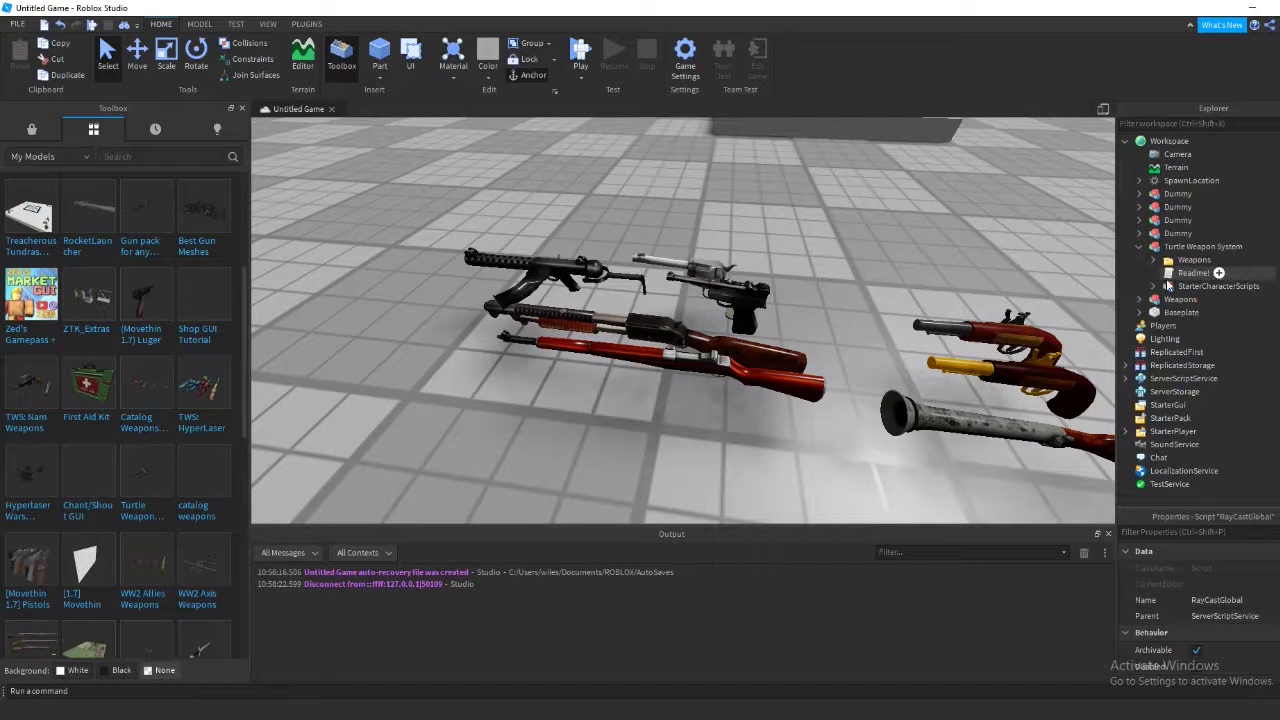
# - Move the StarterCharacterScripts model from Turtle Weapon System into StarterPlayer's StarterCharacterScripts folder and ungroup it there
pyautogui.moveTo(1173, 287); pyautogui.dragTo(1196, 446)
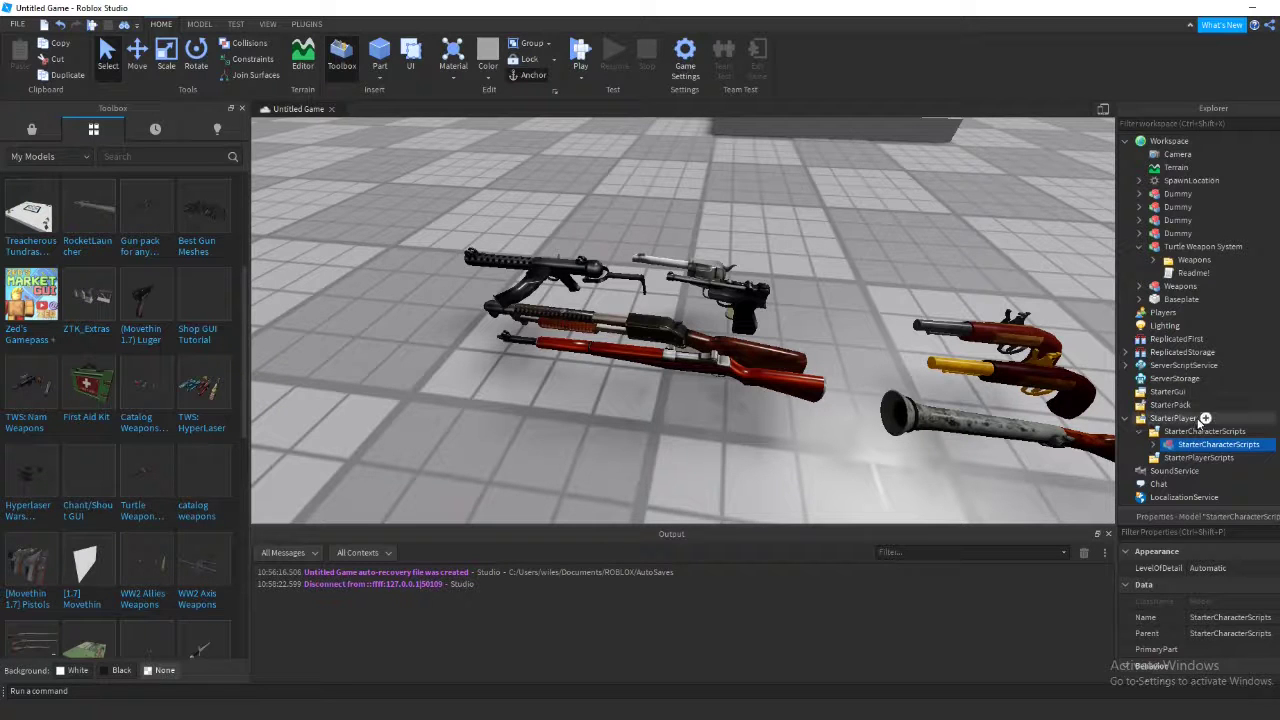
pyautogui.rightClick(1186, 446)
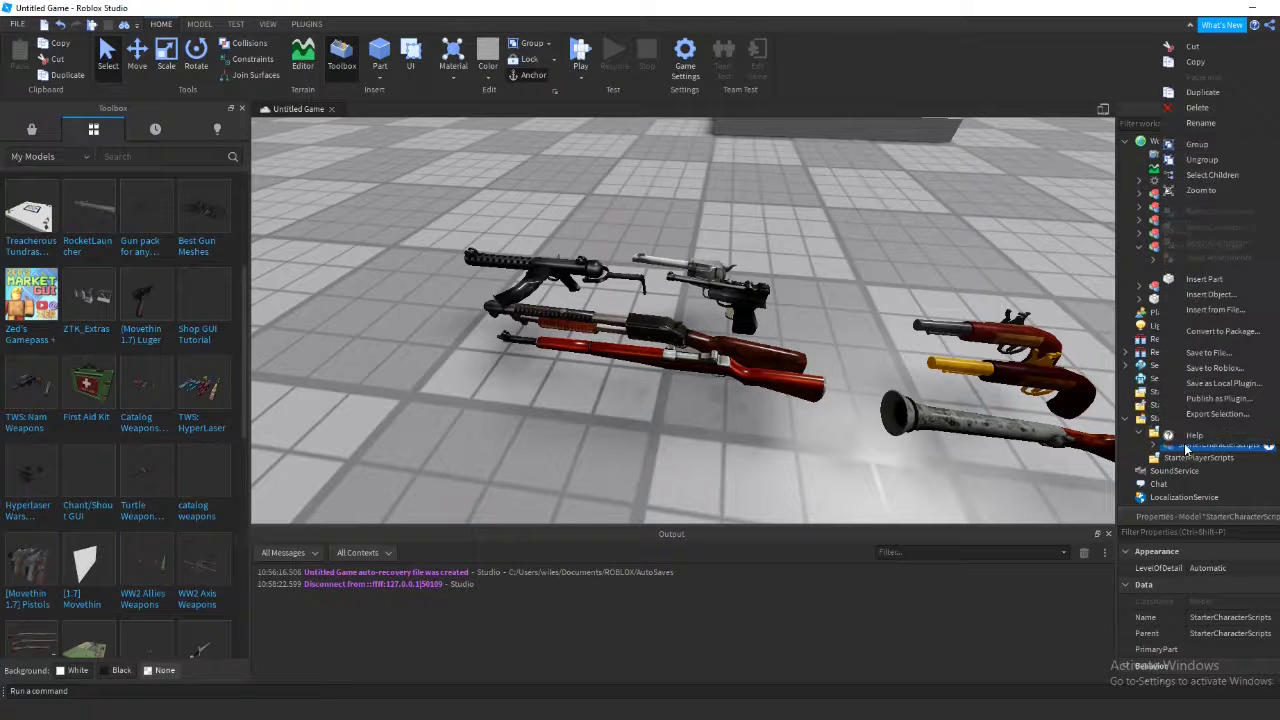
pyautogui.click(1203, 160)
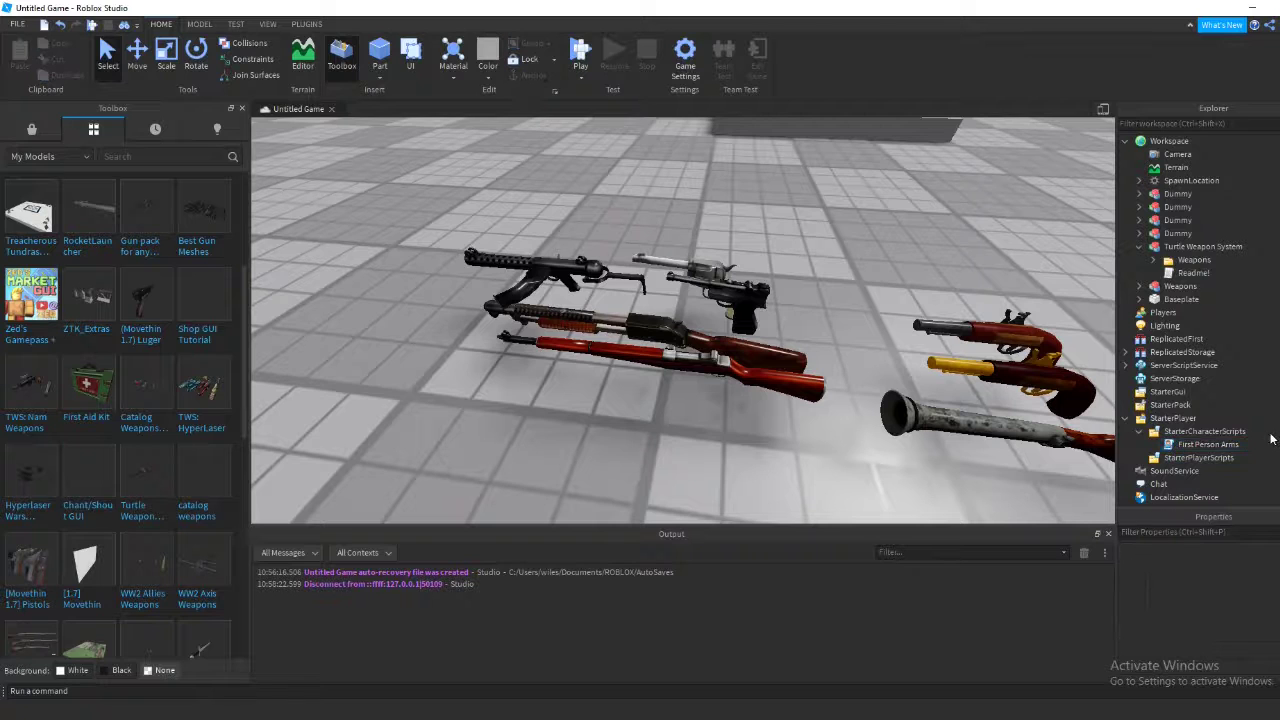
pyautogui.click(1139, 431)
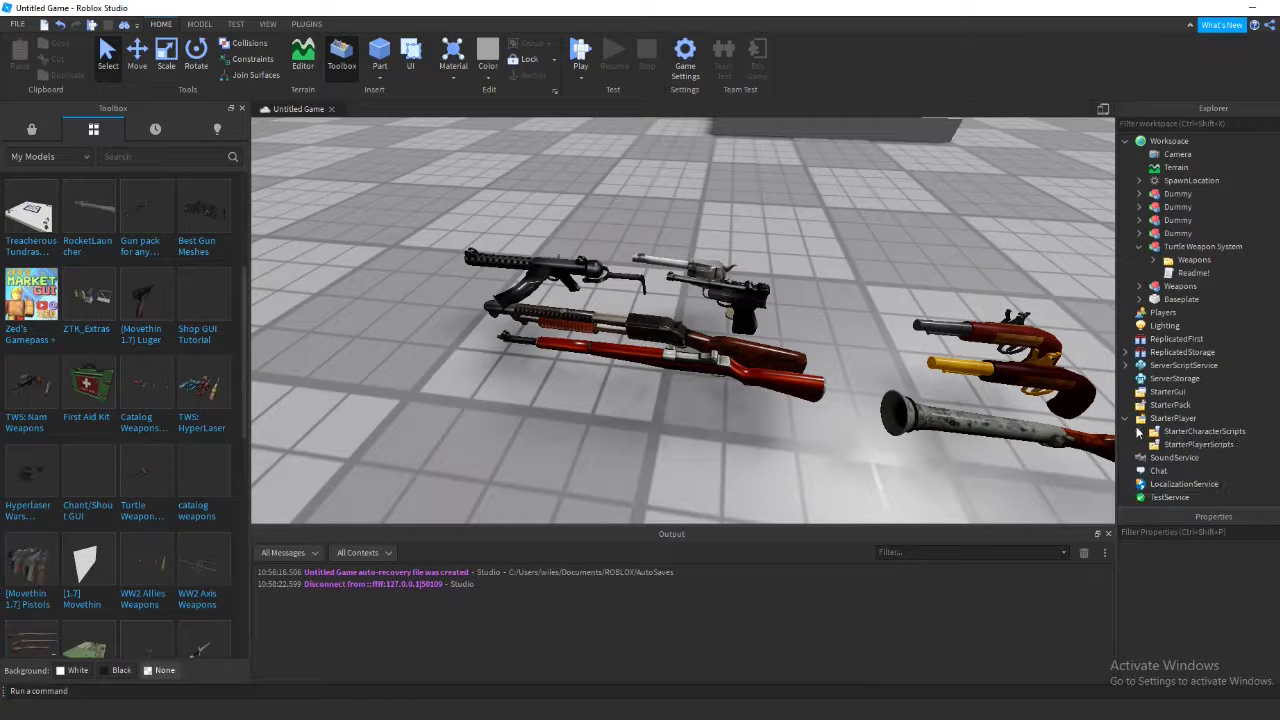
# - Go through each weapon in Turtle Weapon System's Weapons folder, from Blunderbuss to Trench Gun, to identify it in the scene
pyautogui.click(1154, 260)
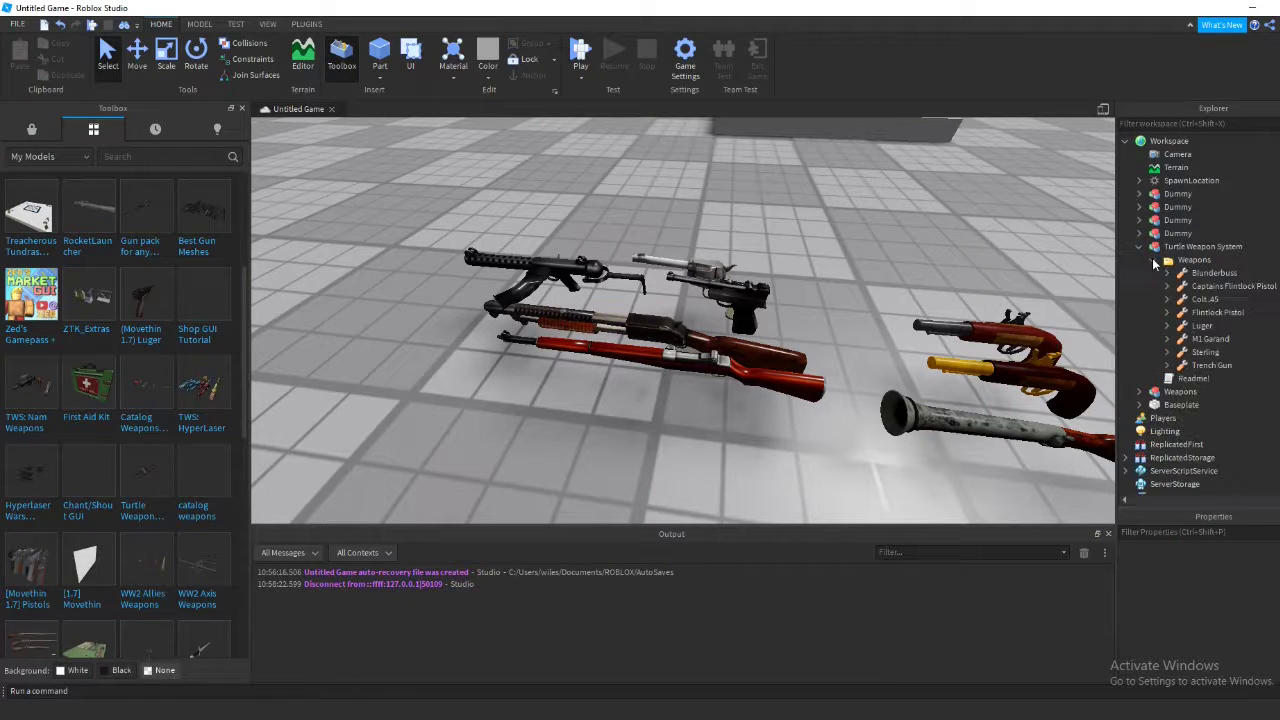
pyautogui.click(1205, 273)
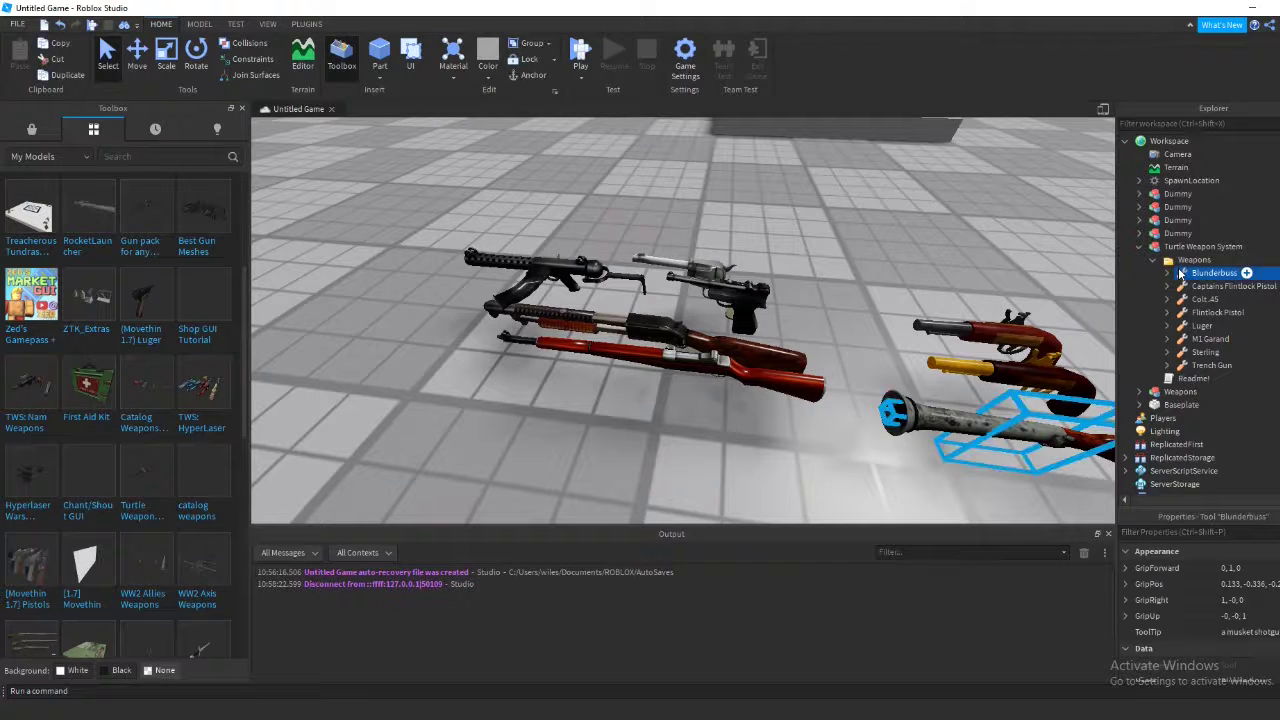
pyautogui.click(1187, 287)
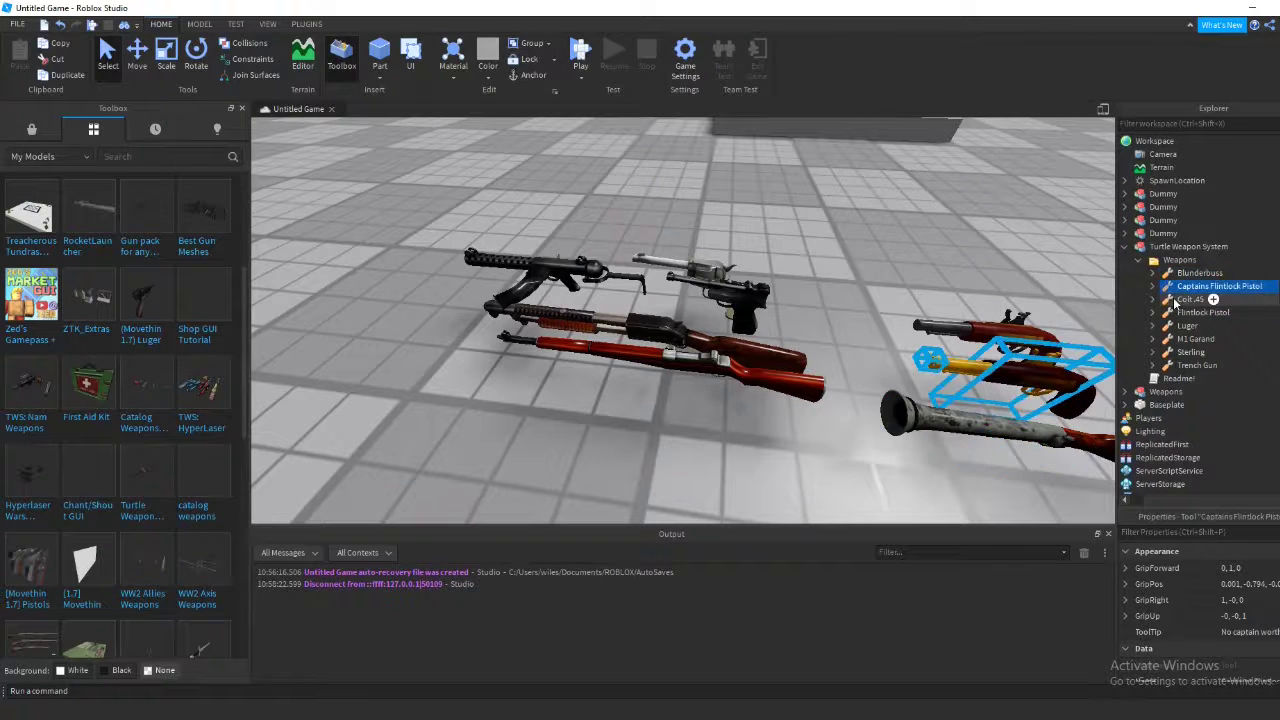
pyautogui.click(1186, 299)
pyautogui.click(1186, 312)
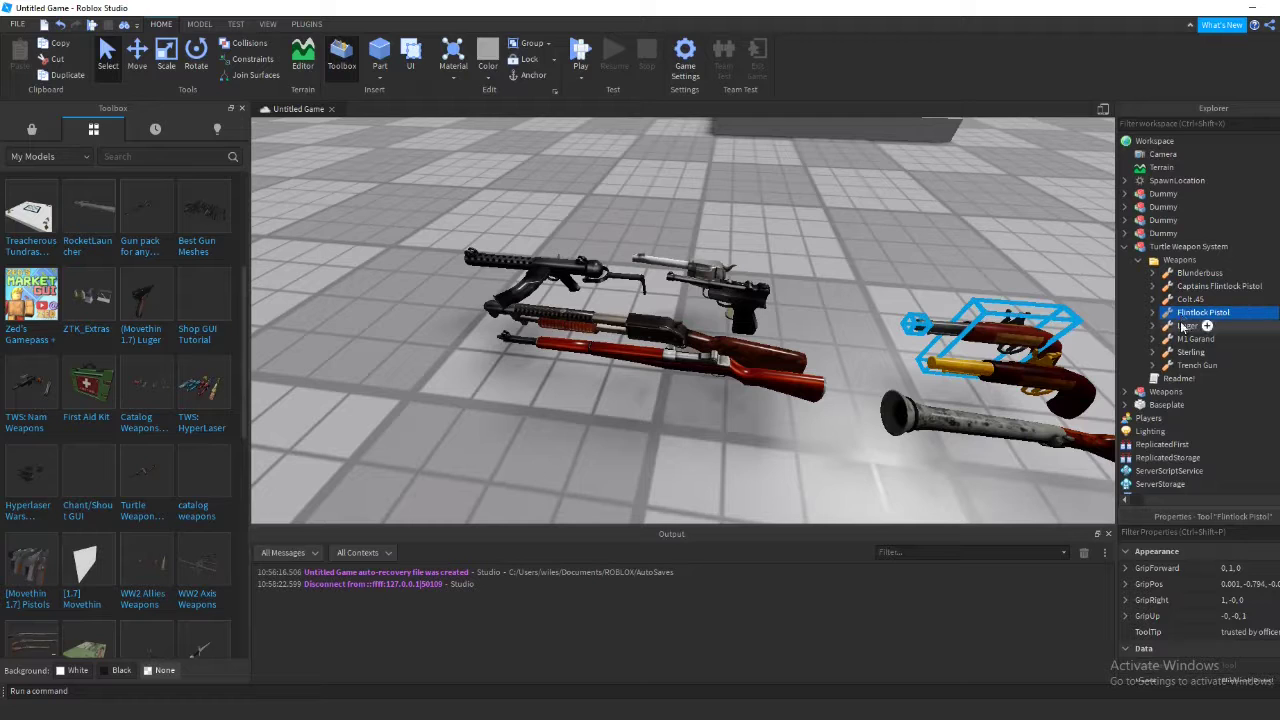
pyautogui.click(1183, 326)
pyautogui.click(1185, 339)
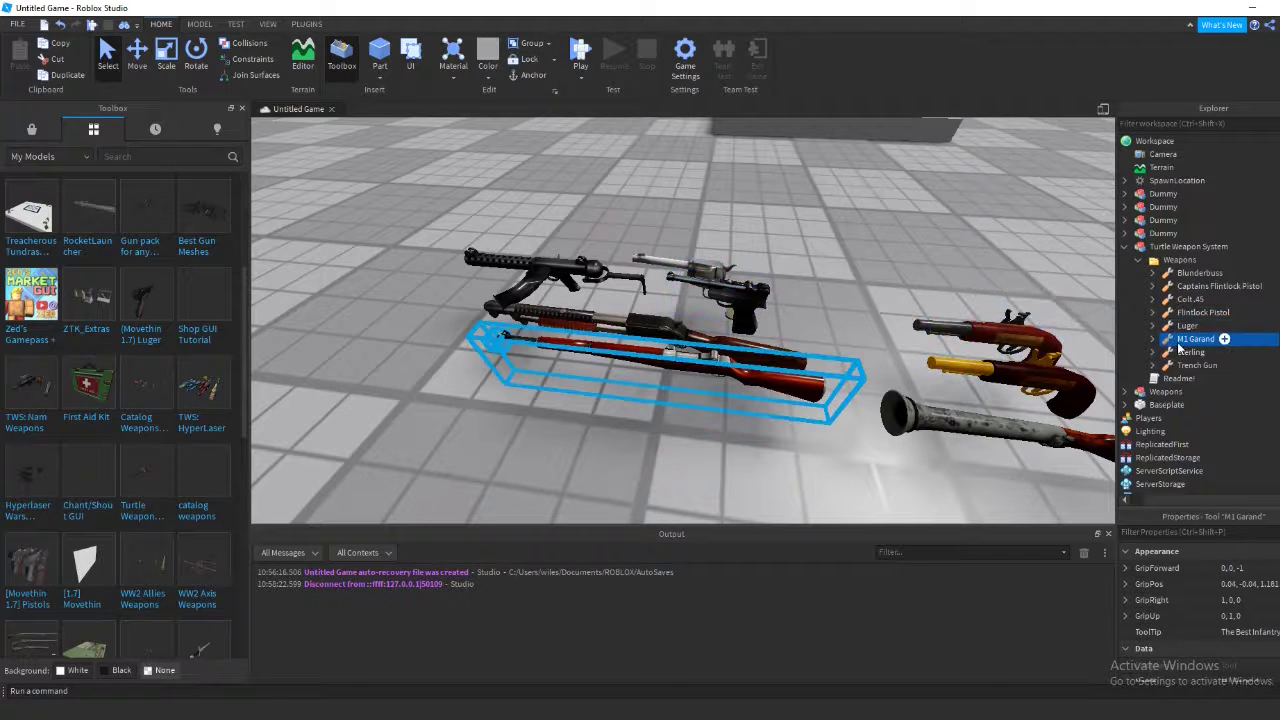
pyautogui.click(1187, 352)
pyautogui.click(1190, 366)
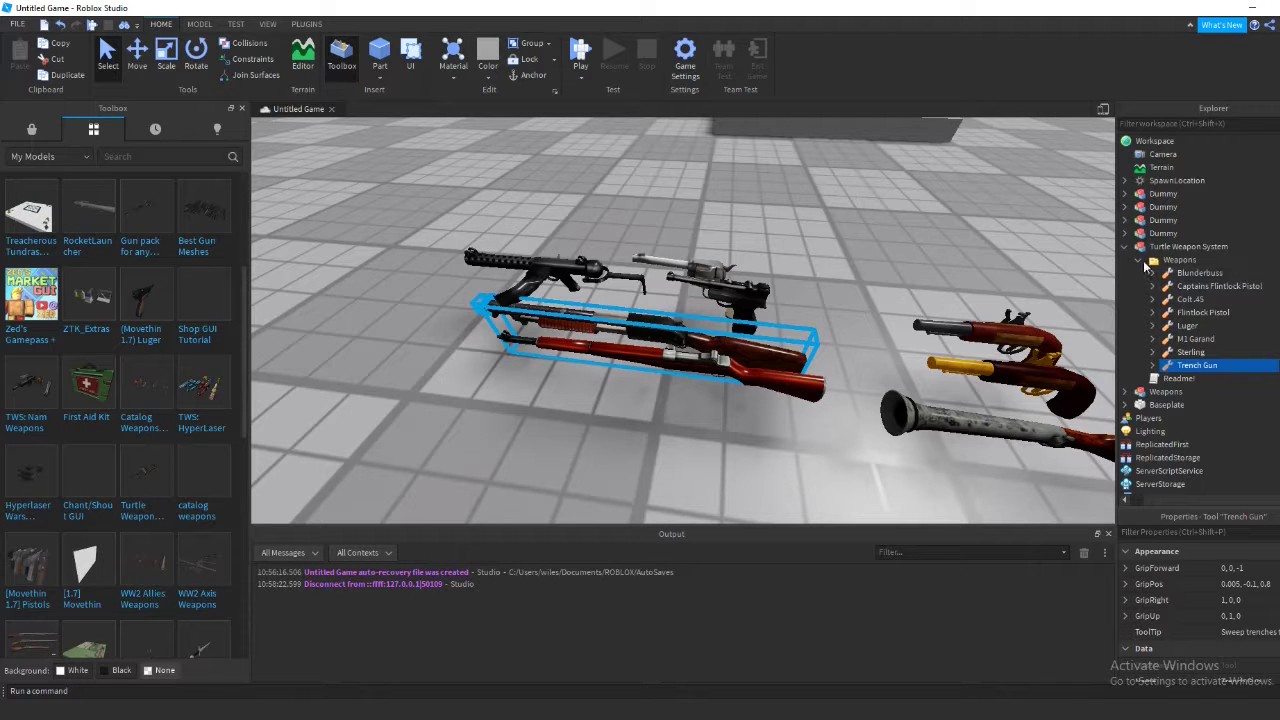
pyautogui.click(843, 289)
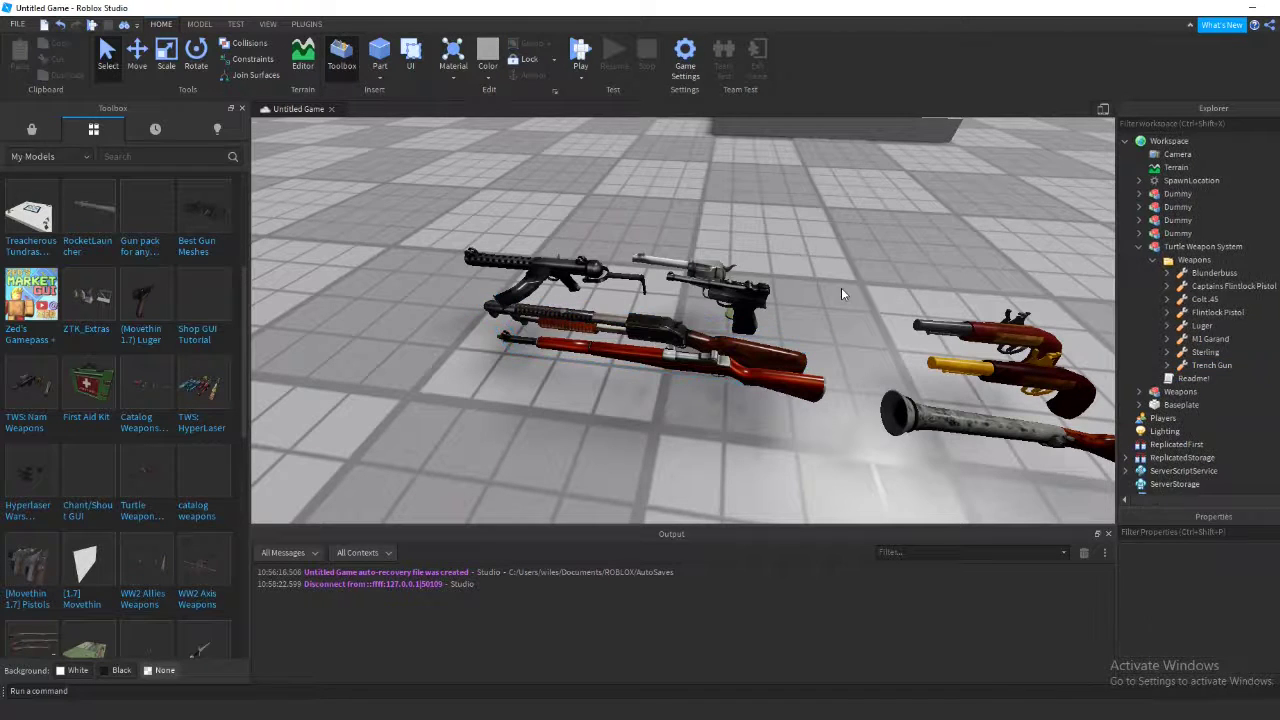
# - Examine what the Blunderbuss tool contains, including its Animations folder, Core script and Handle
pyautogui.click(1167, 273)
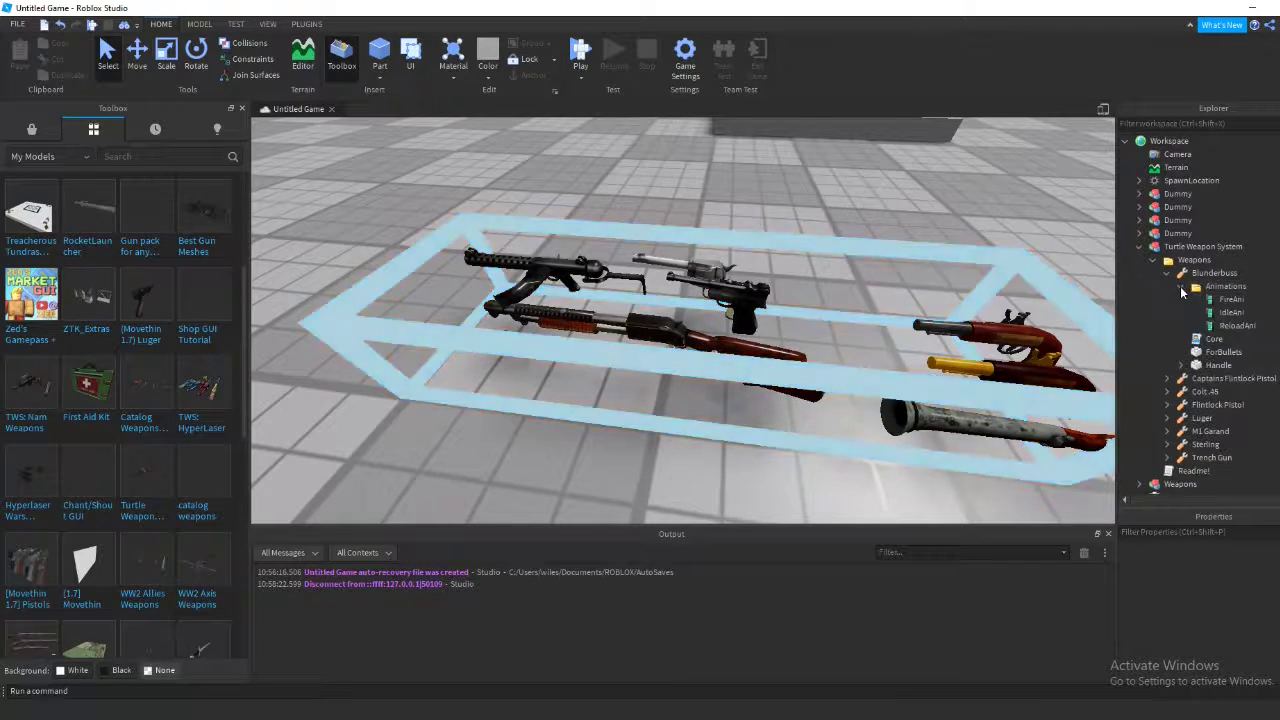
pyautogui.click(1212, 299)
pyautogui.click(1217, 325)
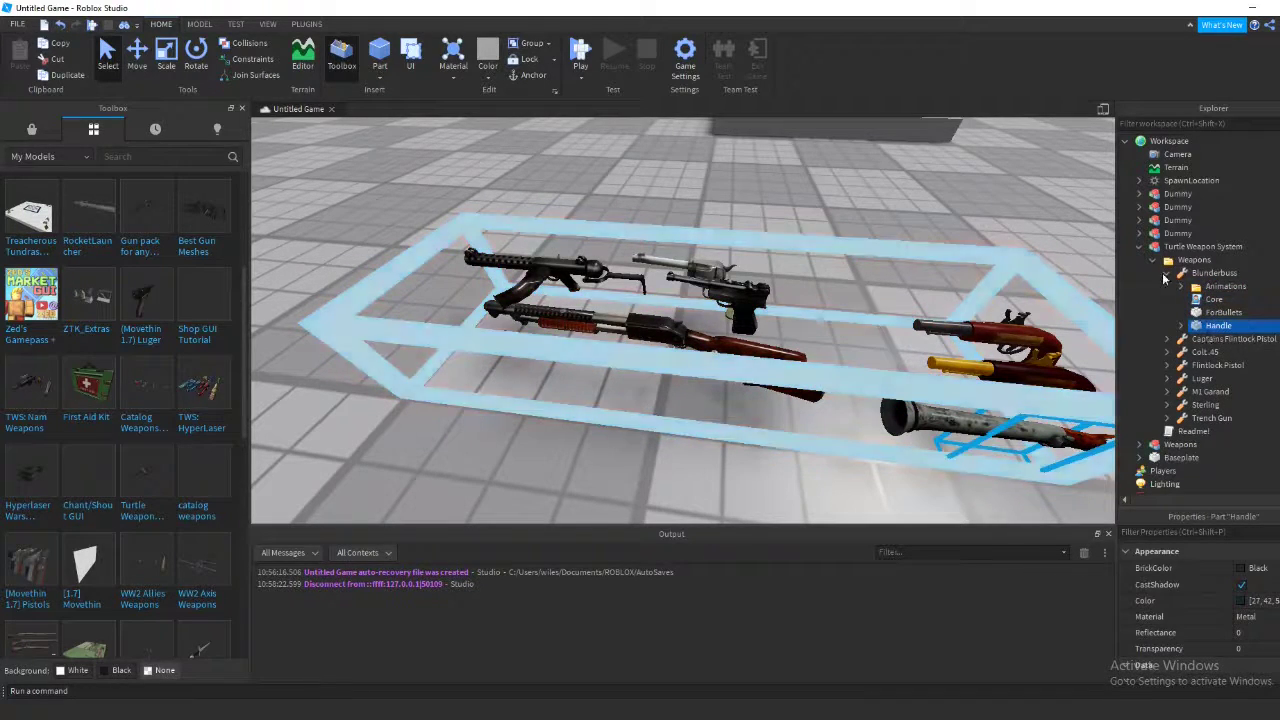
pyautogui.click(1167, 273)
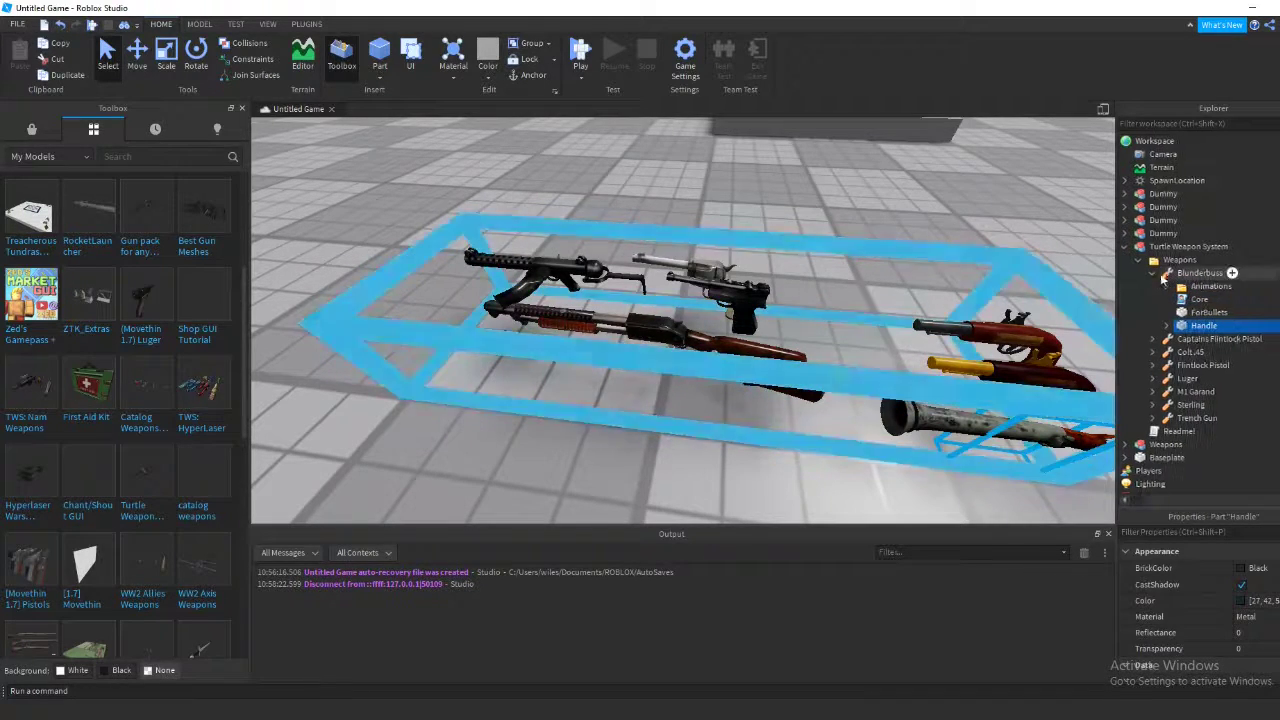
pyautogui.click(886, 217)
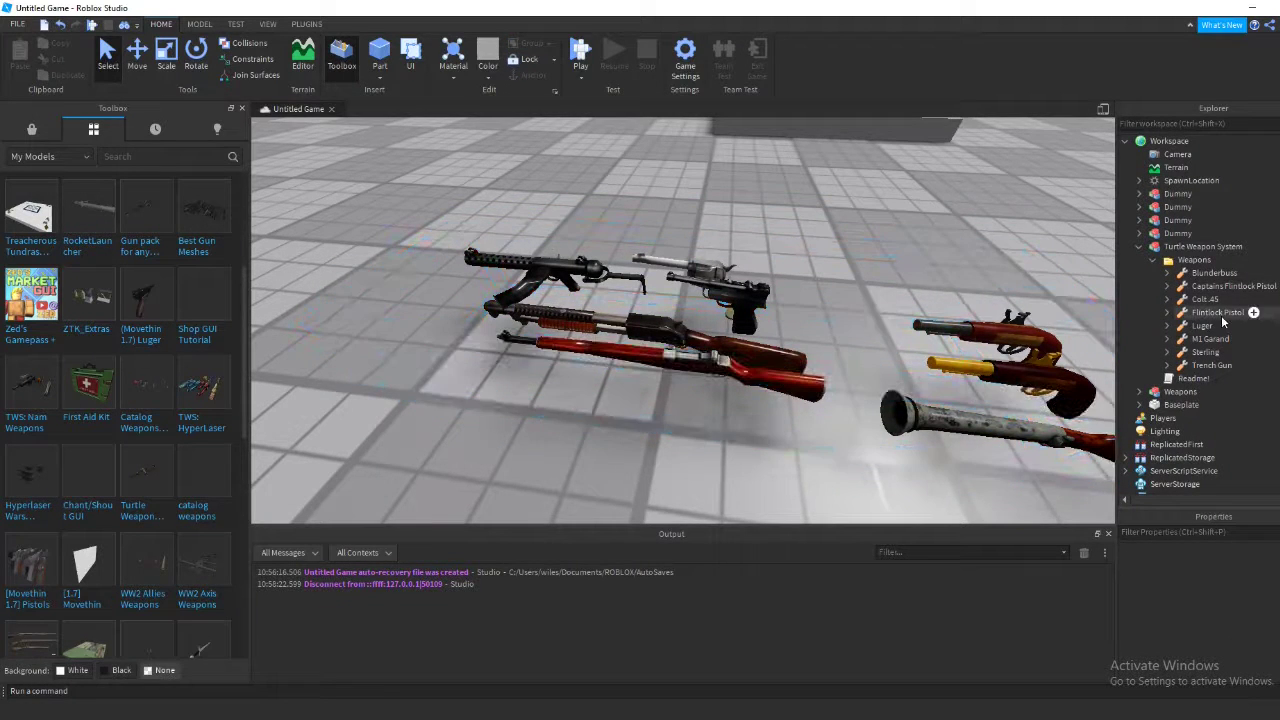
# - Read the Readme! script in Turtle Weapon System, close and delete it, and collapse the Weapons folder
pyautogui.scroll(-1, 1222, 320)
pyautogui.doubleClick(1193, 338)
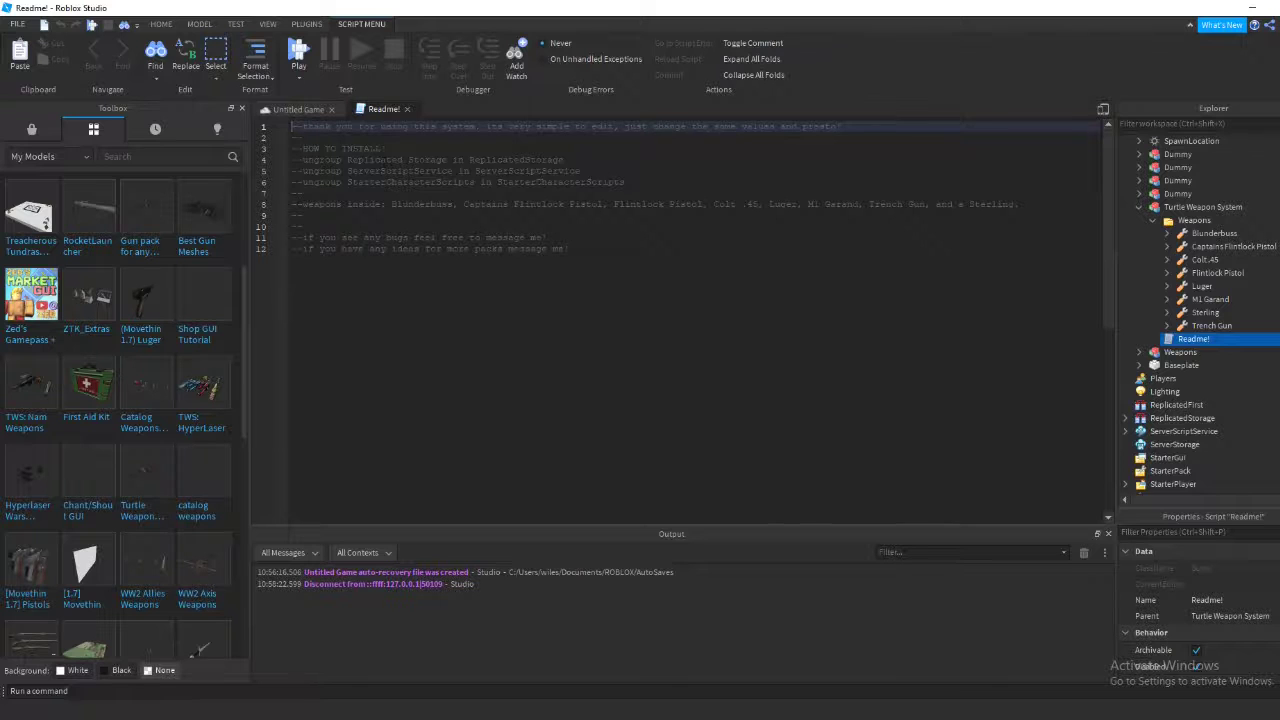
pyautogui.click(406, 109)
pyautogui.press('Delete')
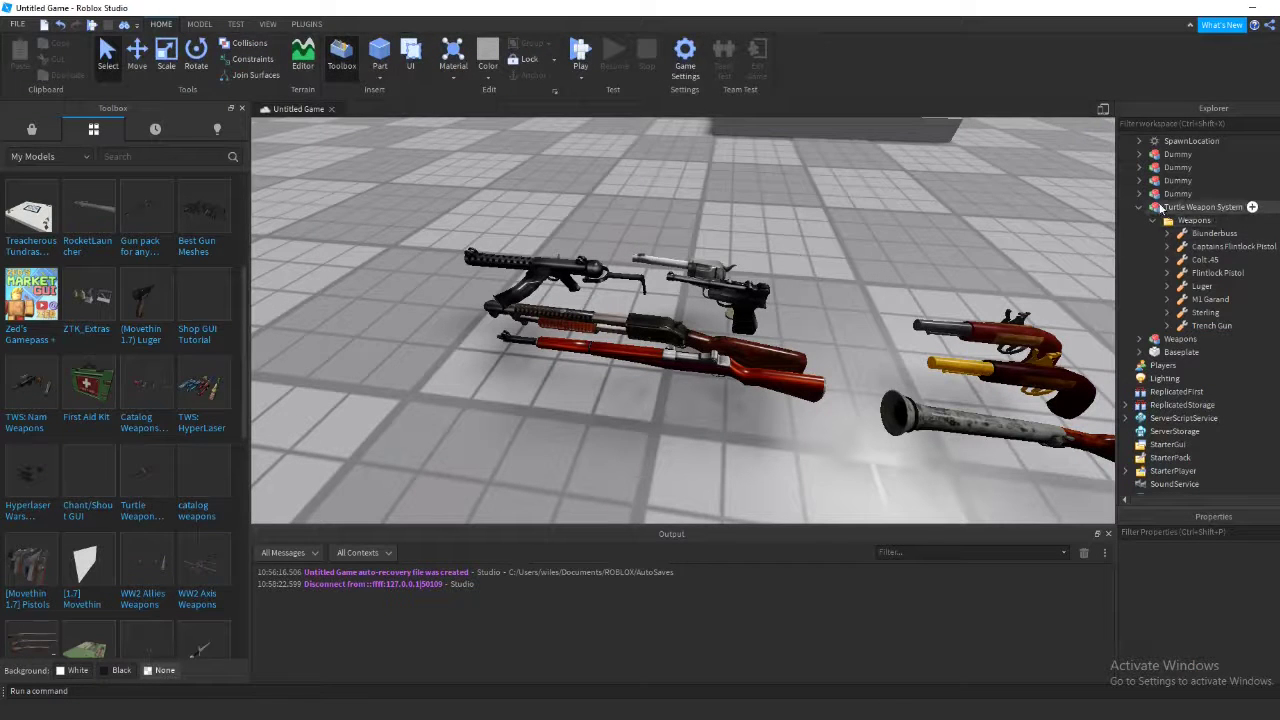
pyautogui.click(1157, 220)
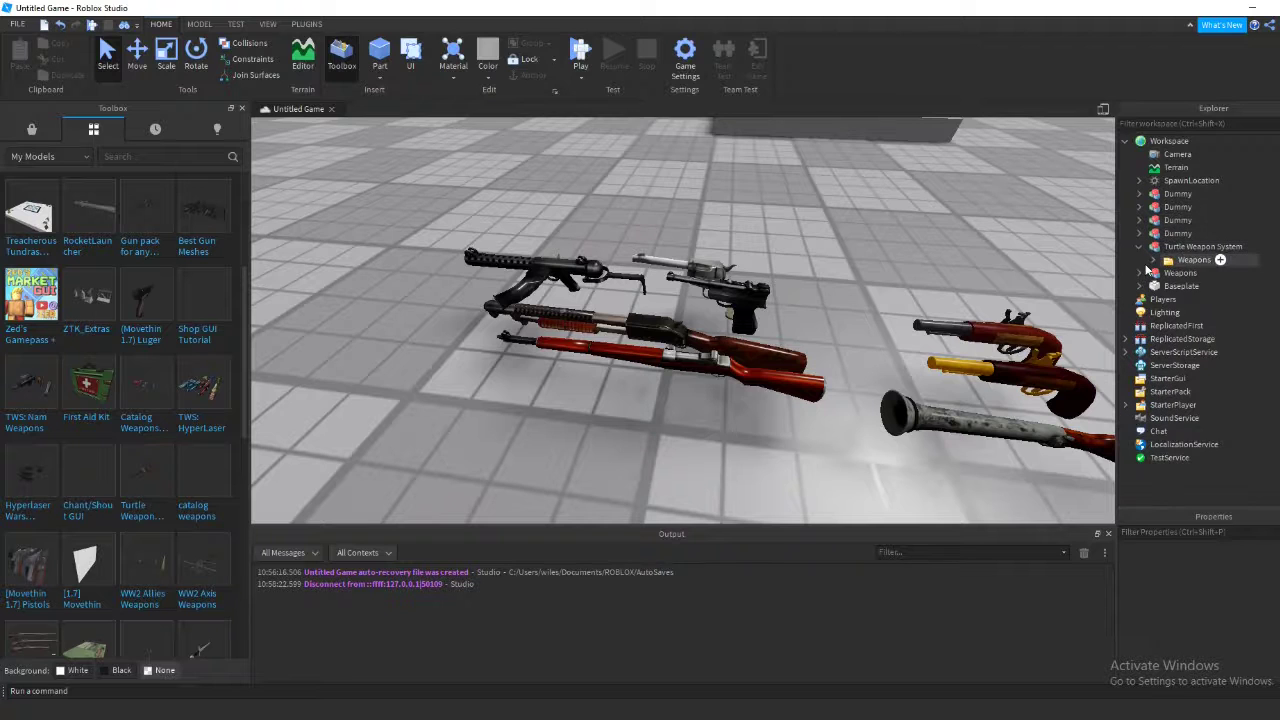
# - Open the RayCastGlobal script in ServerScriptService and highlight the hit and headshot damage check in lines 7 to 17
pyautogui.click(1127, 351)
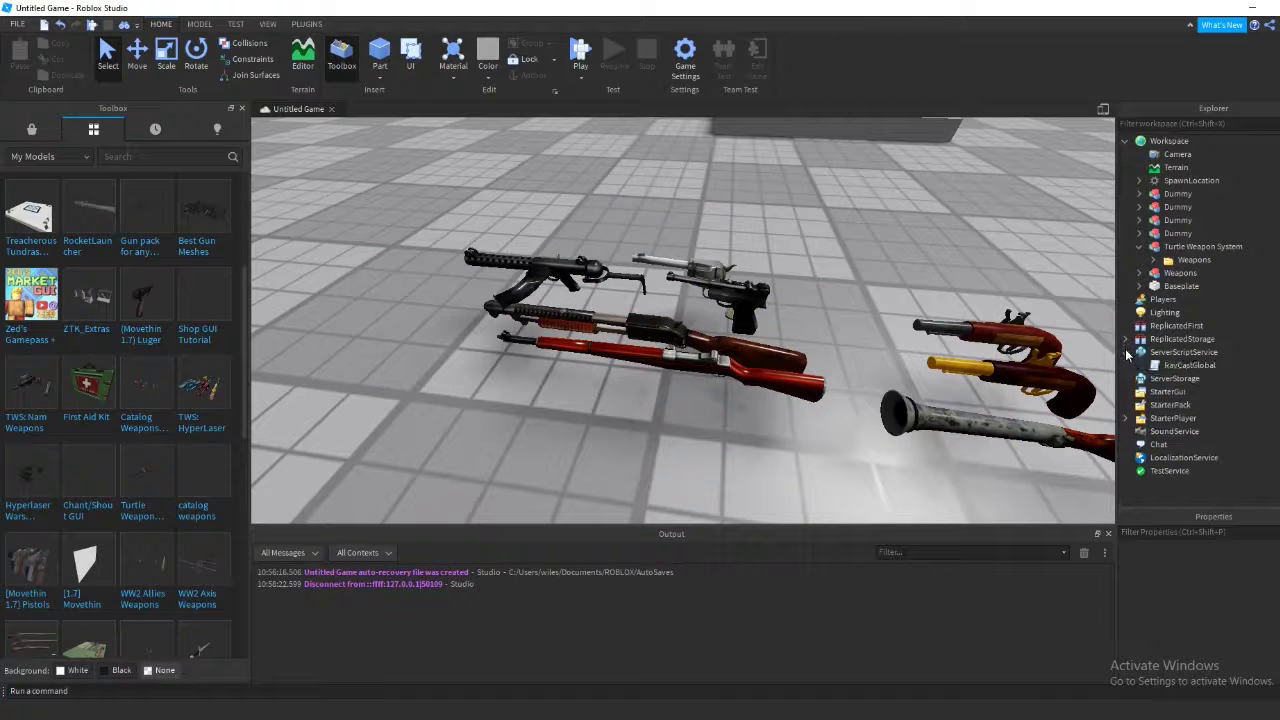
pyautogui.doubleClick(1157, 366)
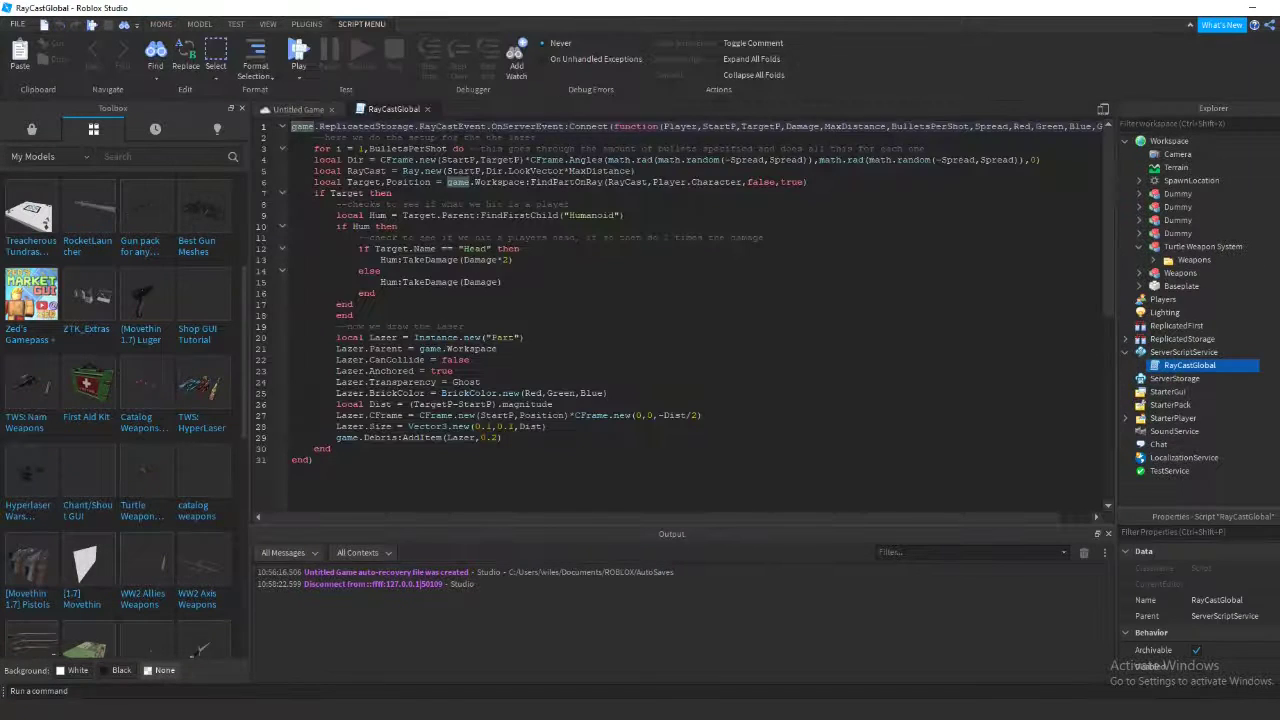
pyautogui.moveTo(314, 193); pyautogui.dragTo(486, 300)
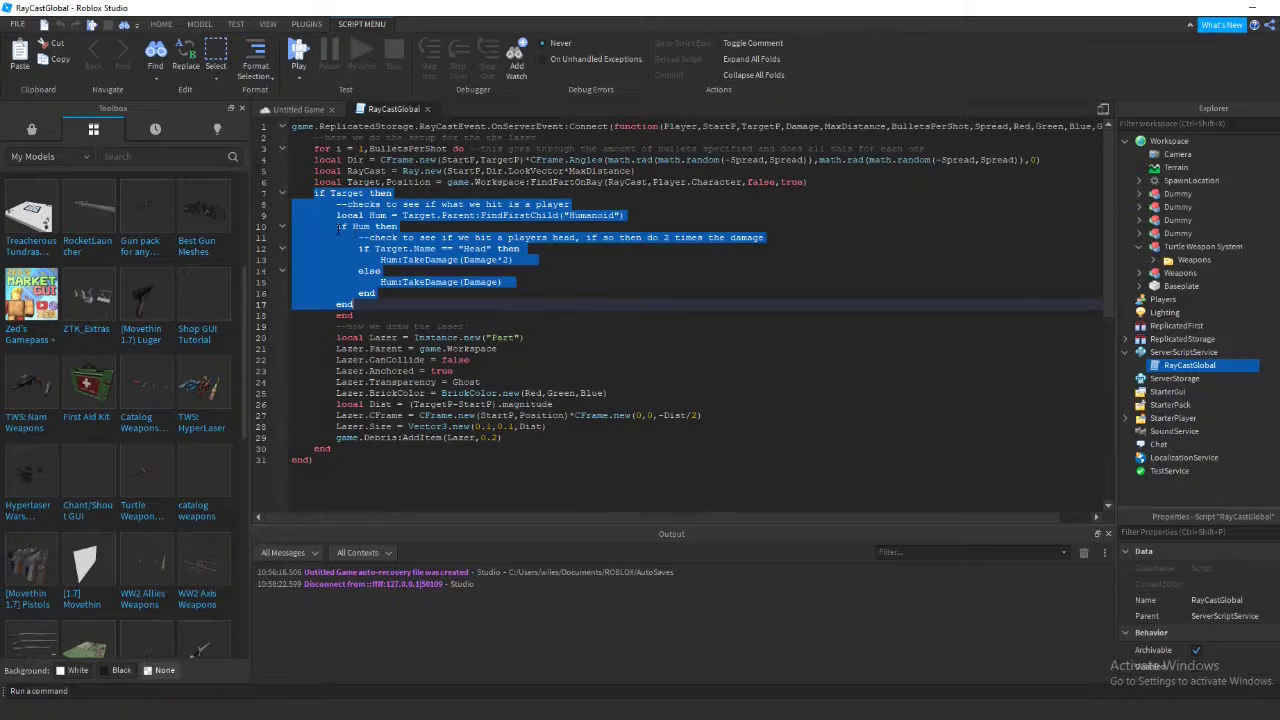
# - Close the RayCastGlobal script, then open the Core script of the Luger in the Weapons folder and skim through it
pyautogui.click(427, 109)
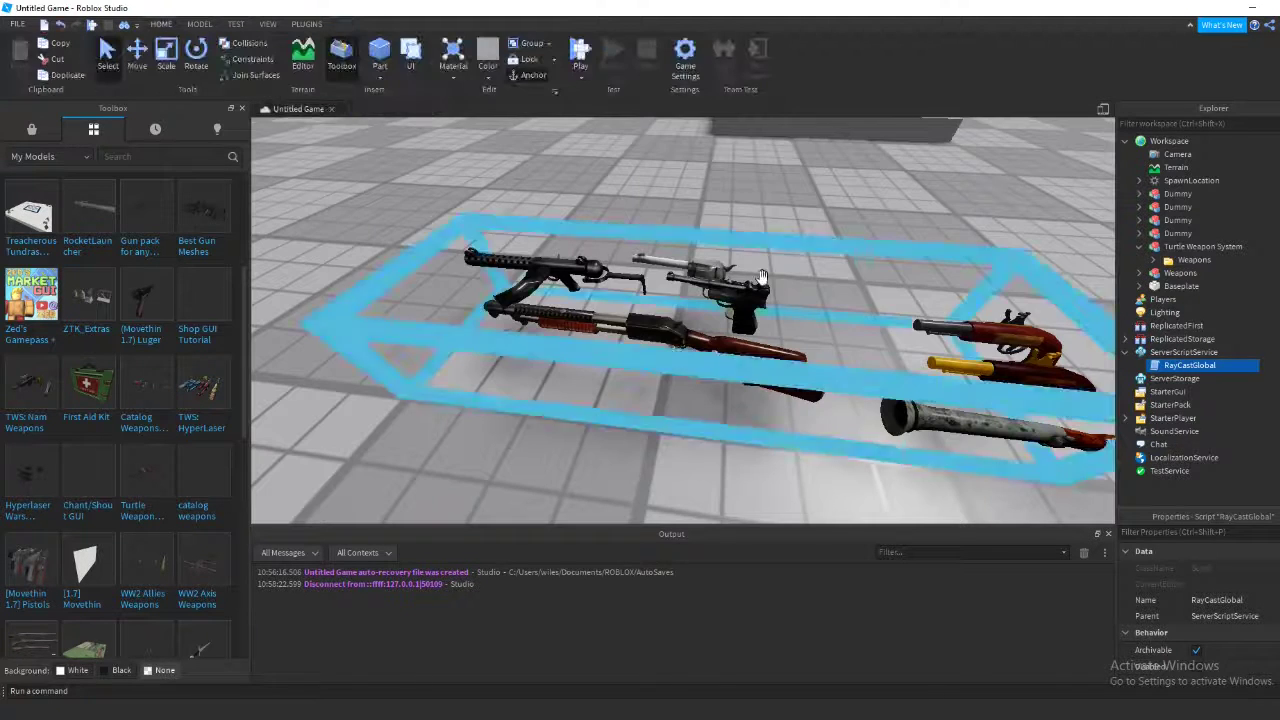
pyautogui.moveTo(1158, 345); pyautogui.dragTo(1170, 340)
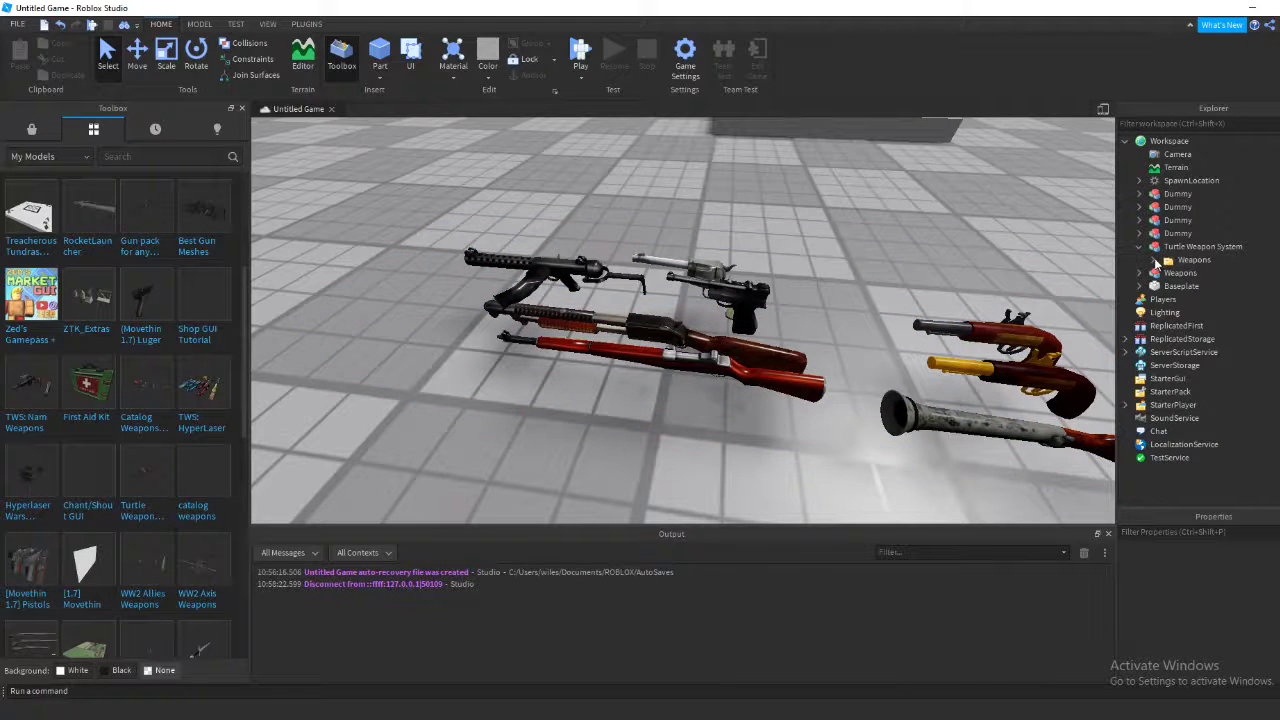
pyautogui.click(1155, 260)
pyautogui.moveTo(974, 217); pyautogui.dragTo(990, 205, button='right')
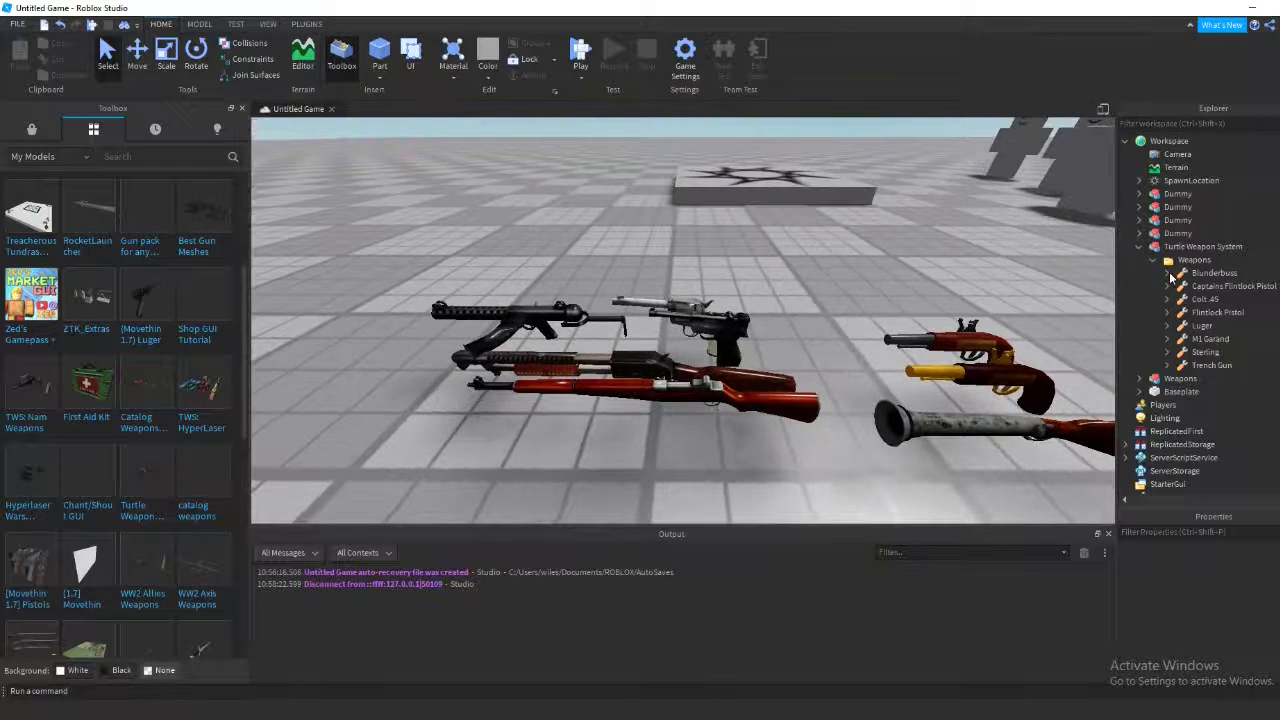
pyautogui.click(1168, 326)
pyautogui.doubleClick(1213, 352)
pyautogui.scroll(-17, 680, 315)
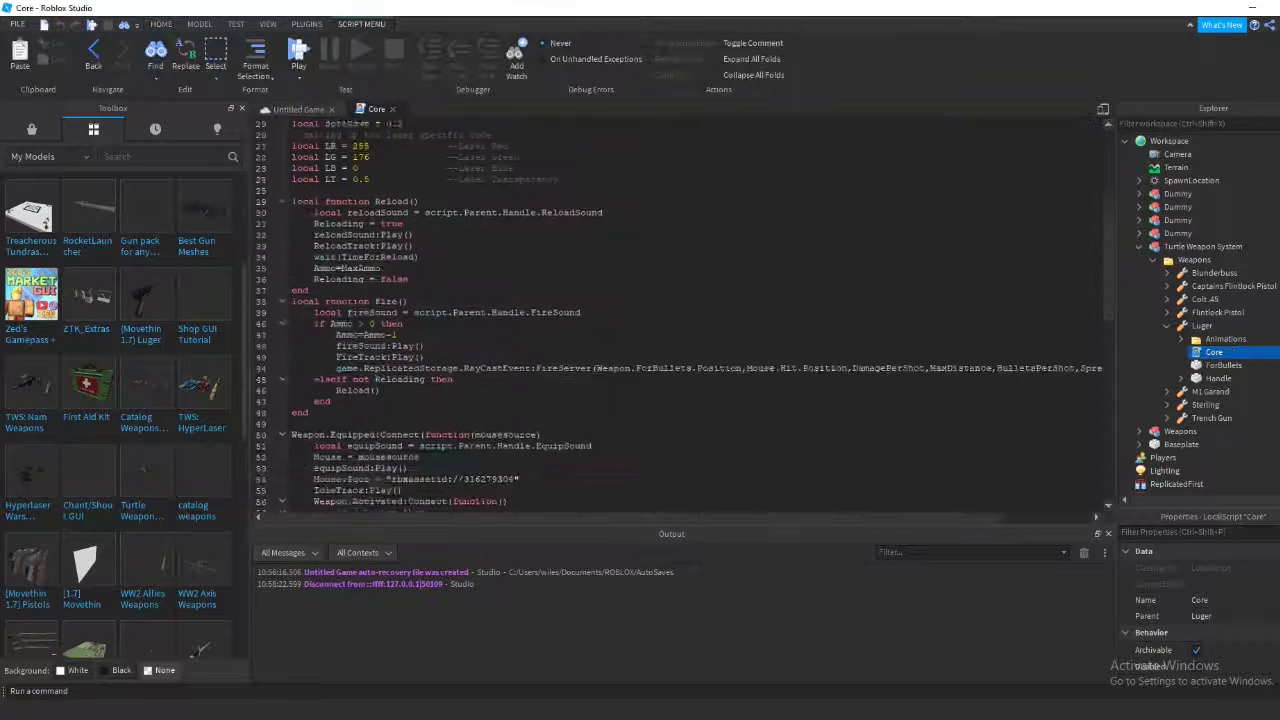
pyautogui.scroll(17, 516, 325)
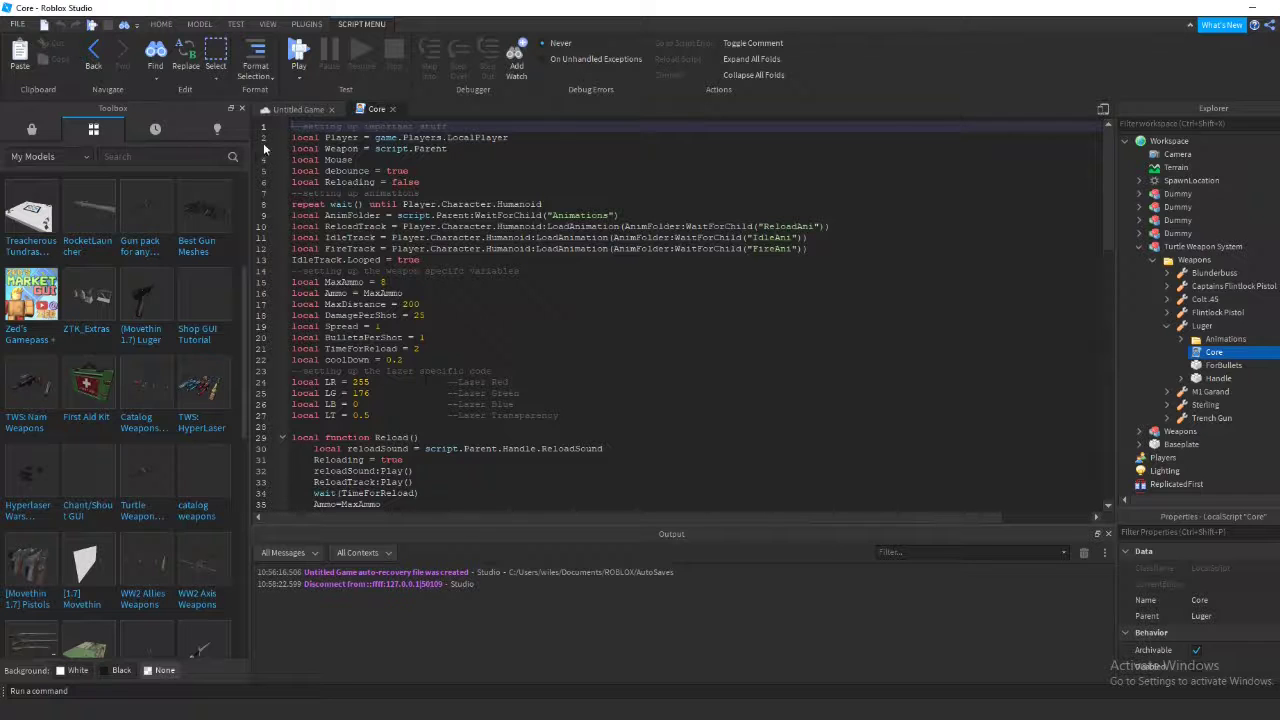
# - Highlight the general setup in lines 1 to 6 of the Luger's Core script, followed by the animation setup in lines 7 to 13
pyautogui.moveTo(292, 126); pyautogui.dragTo(455, 177)
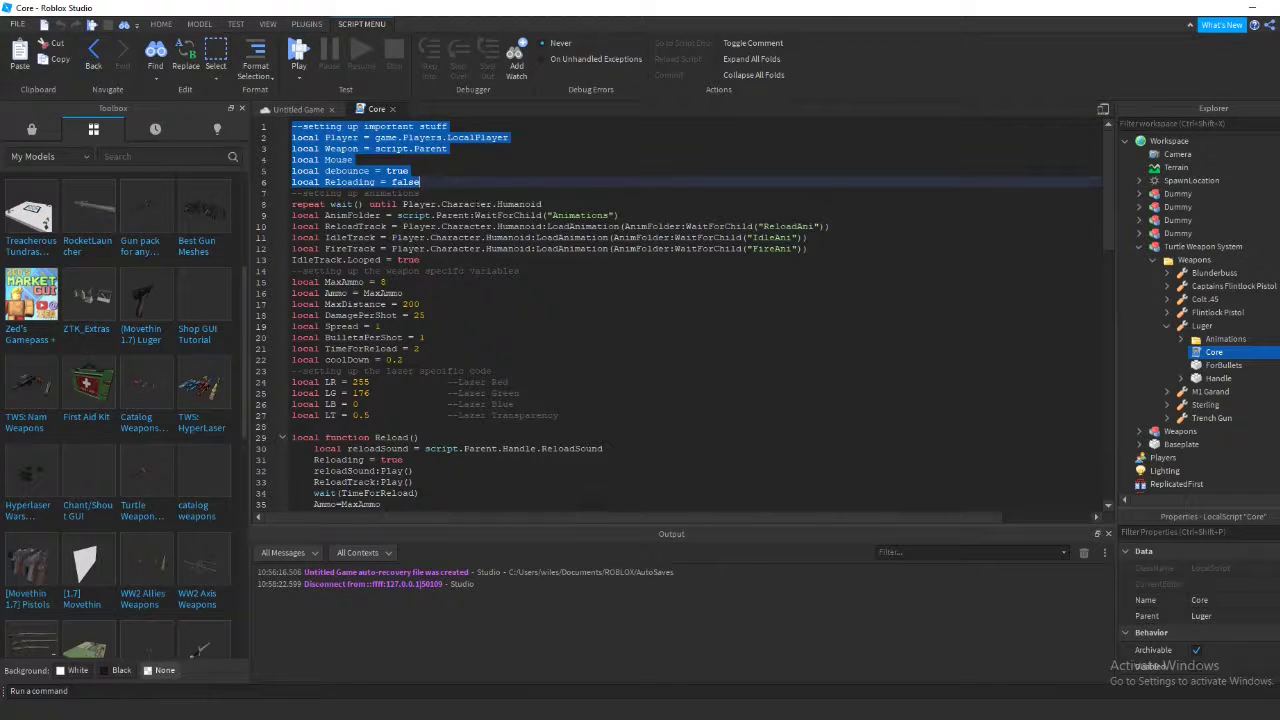
pyautogui.click(408, 170)
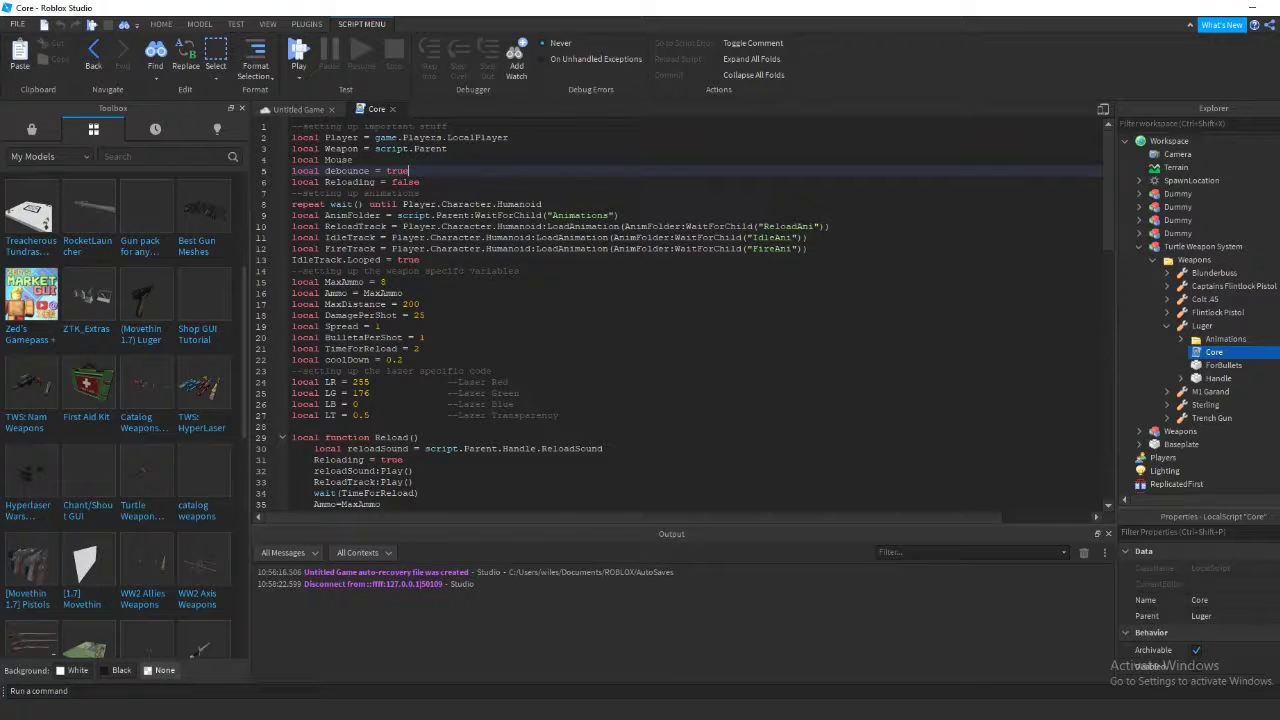
pyautogui.moveTo(290, 193); pyautogui.dragTo(420, 260)
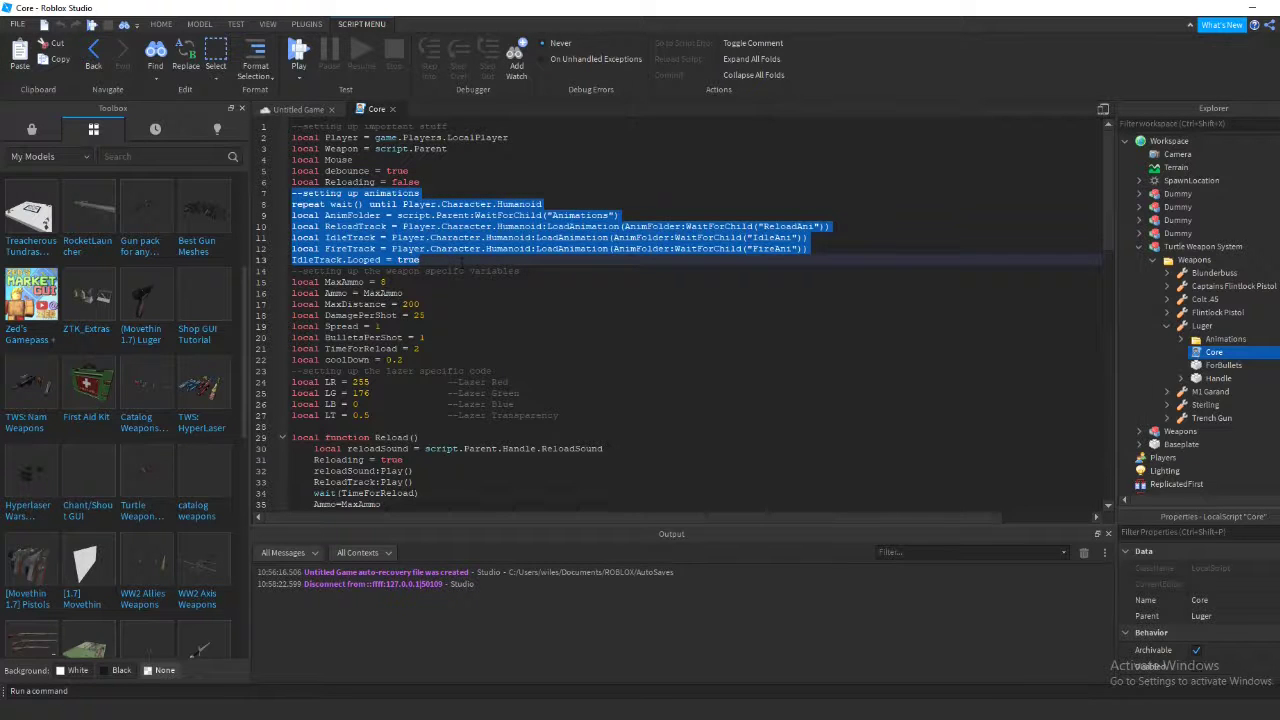
# - Go through the weapon-specific variables in the Luger's Core script line by line, from MaxAmmo to coolDown
pyautogui.moveTo(292, 270); pyautogui.dragTo(405, 360)
pyautogui.click(446, 304)
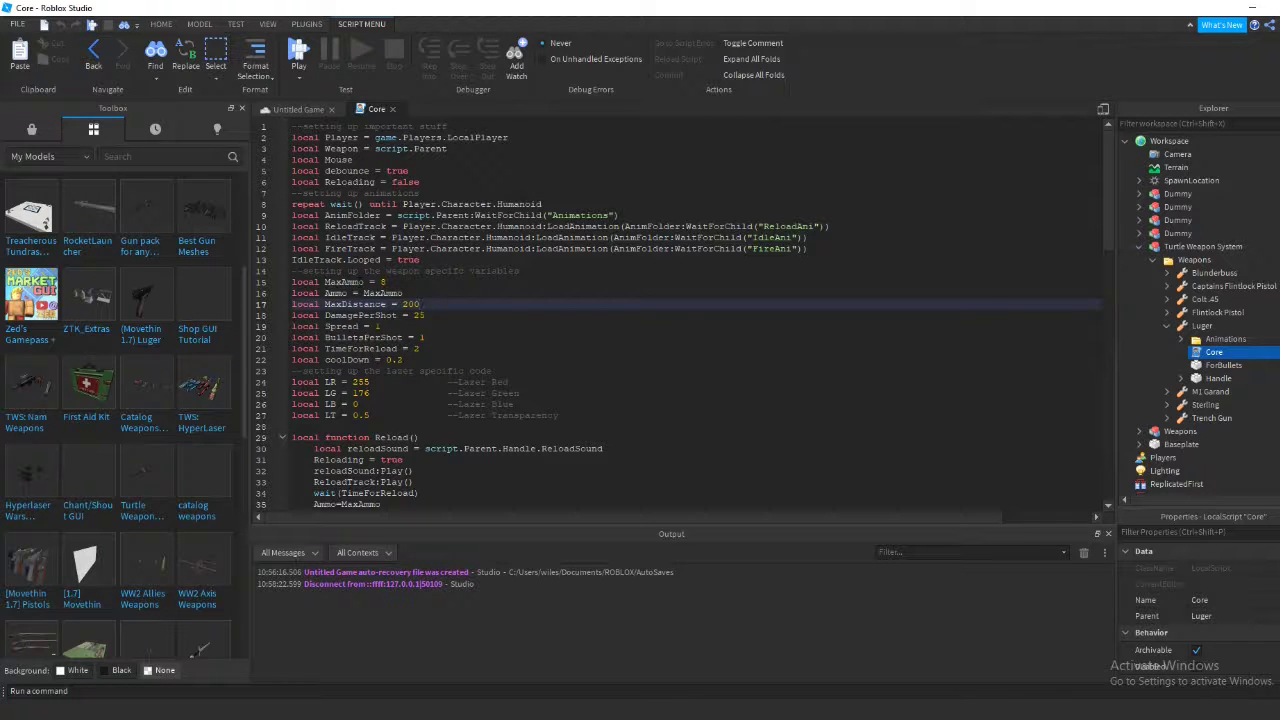
pyautogui.press('Up')
pyautogui.press('Up')
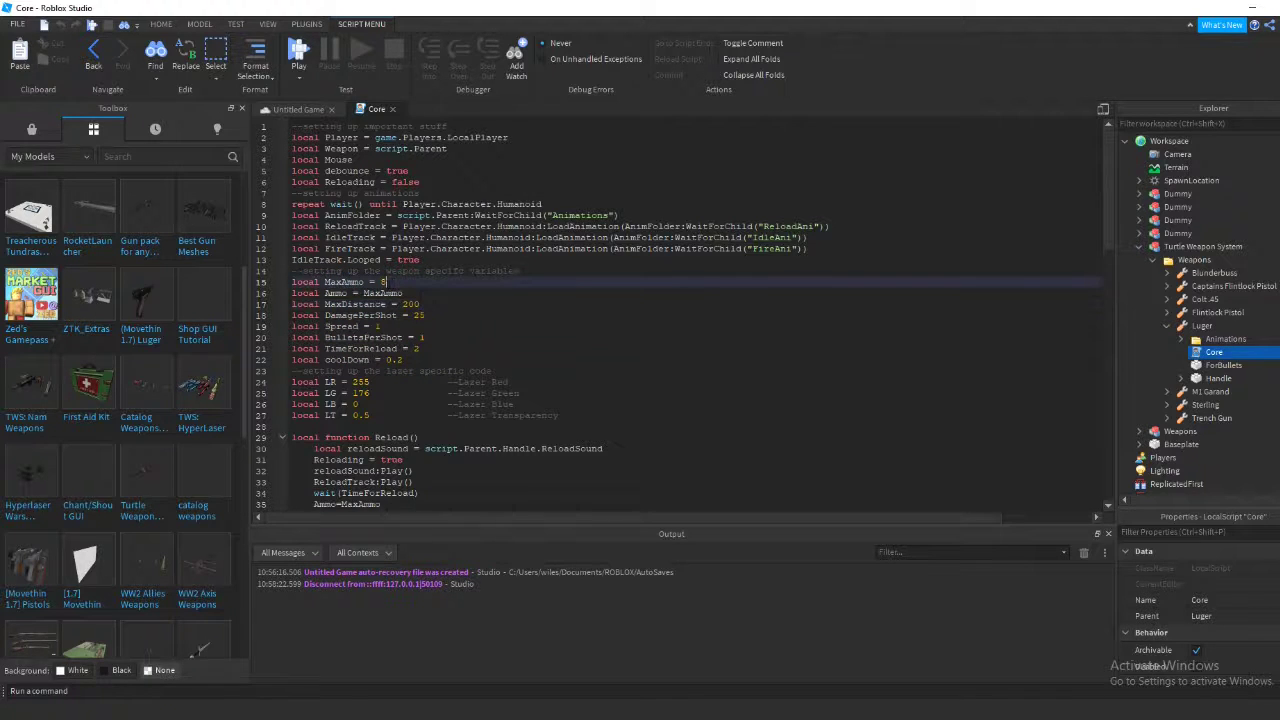
pyautogui.press('Down')
pyautogui.press('Down')
pyautogui.press('Down')
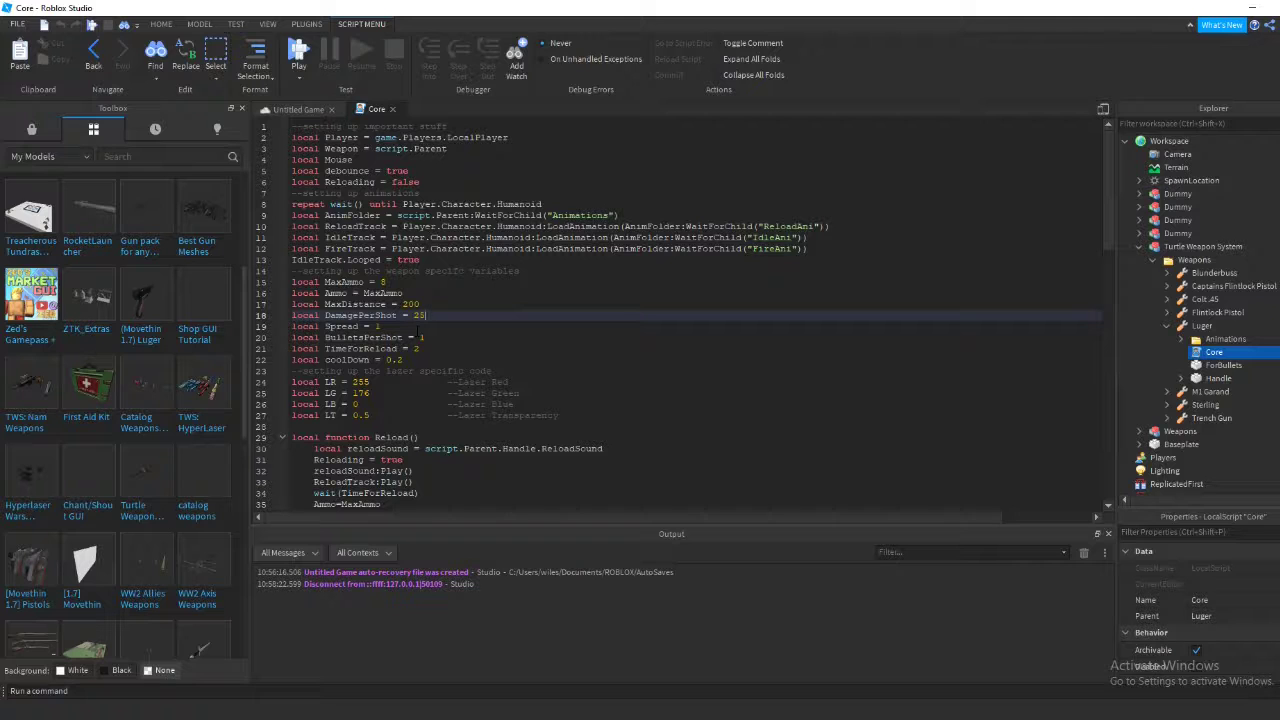
pyautogui.press('Down')
pyautogui.press('Down')
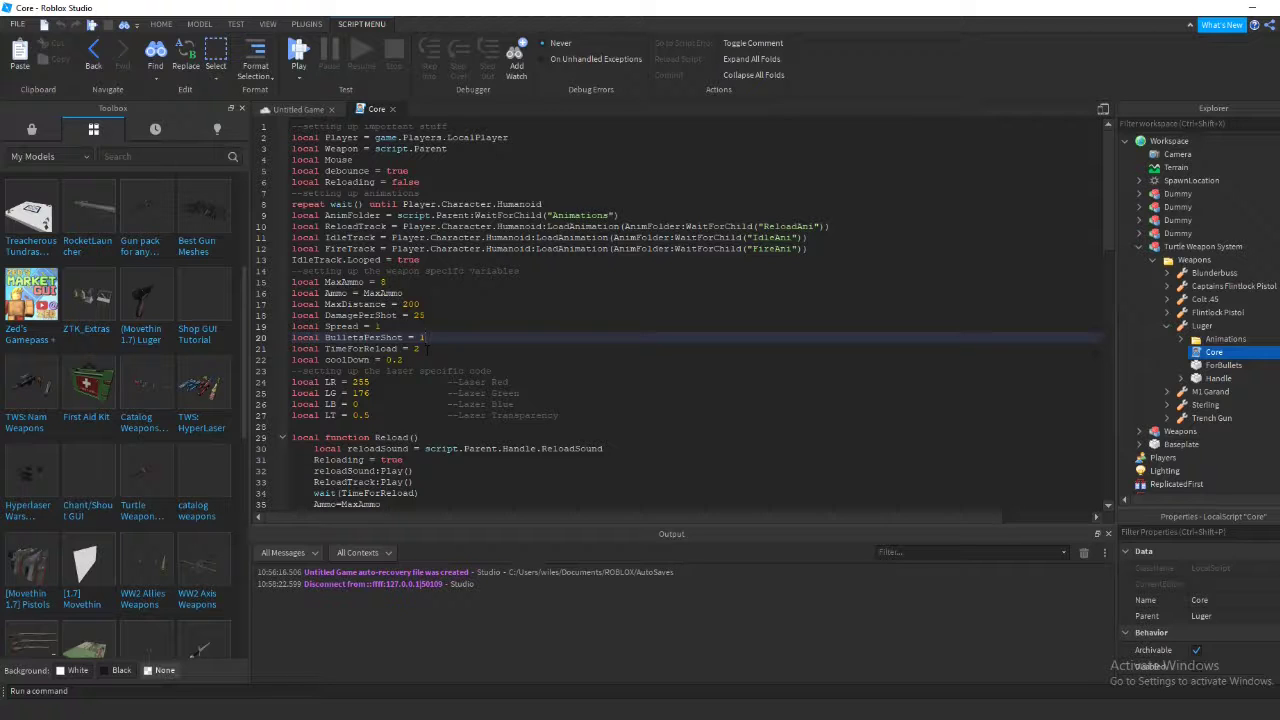
pyautogui.press('Down')
pyautogui.hotkey('shift', 'Left')
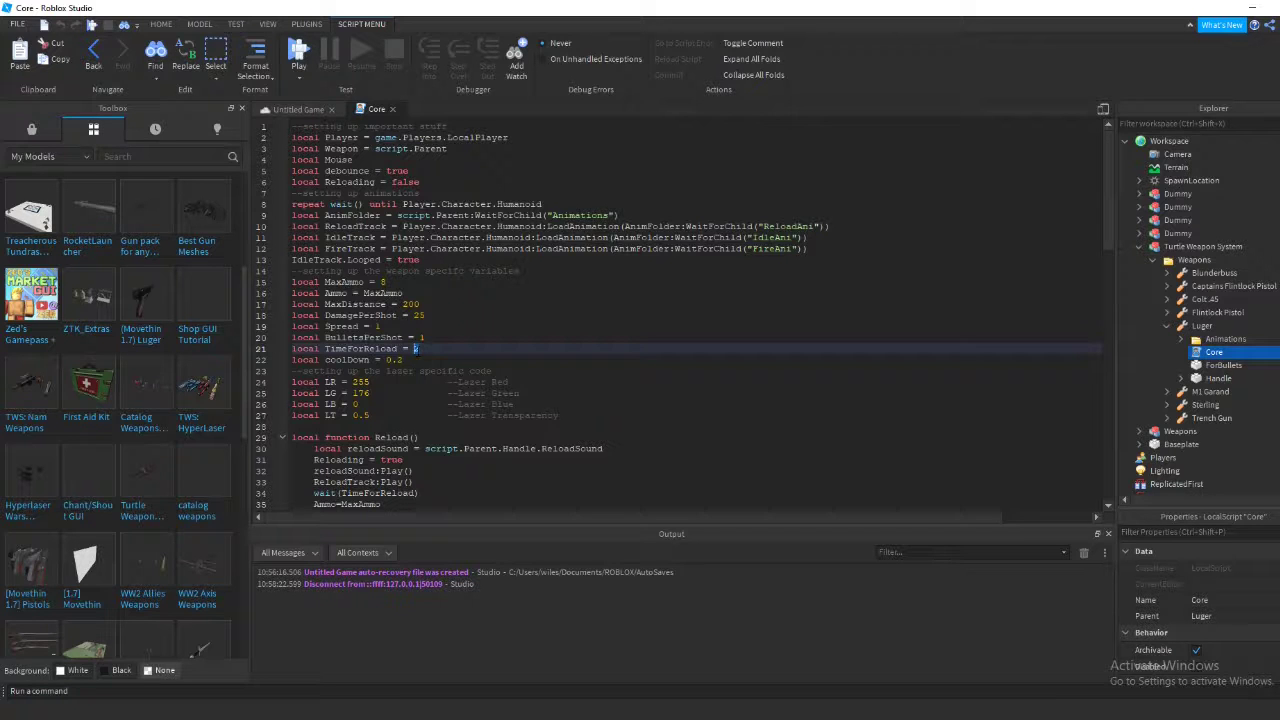
pyautogui.click(407, 361)
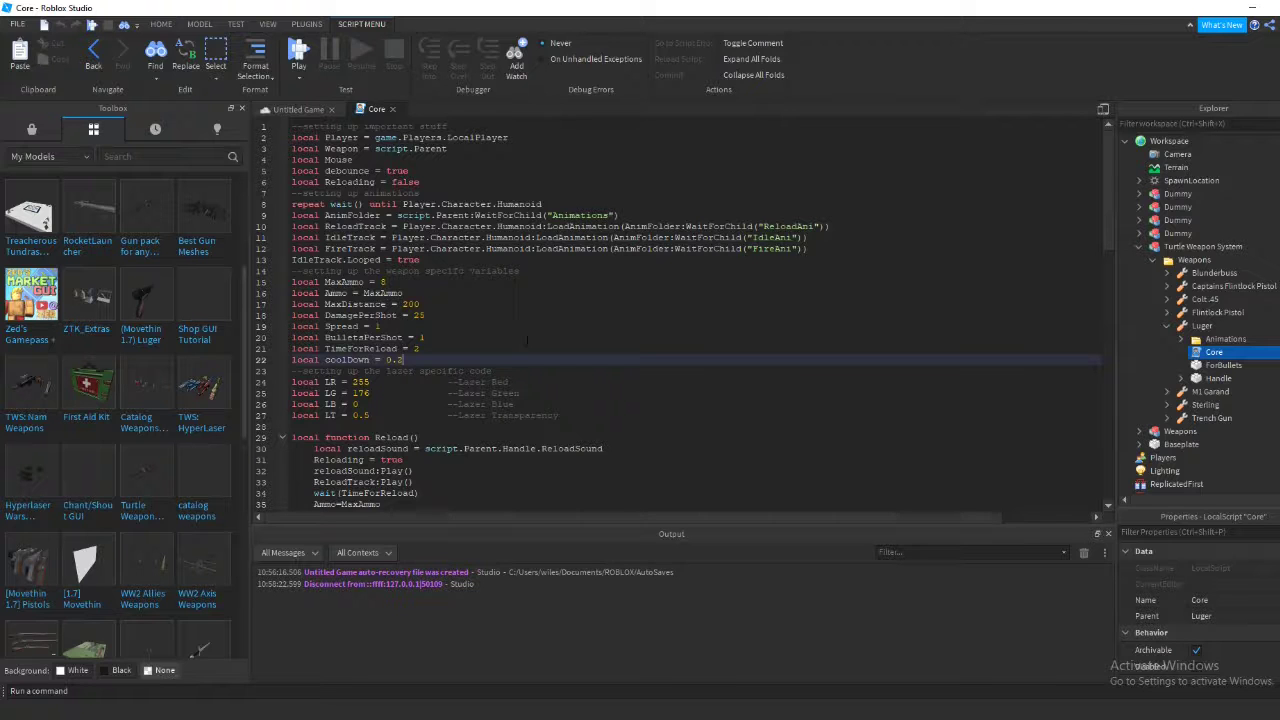
# - Highlight the laser color and transparency variables in lines 23 to 27 and check the ForBullets part's BrickColor
pyautogui.scroll(-1, 527, 340)
pyautogui.moveTo(292, 335); pyautogui.dragTo(566, 379)
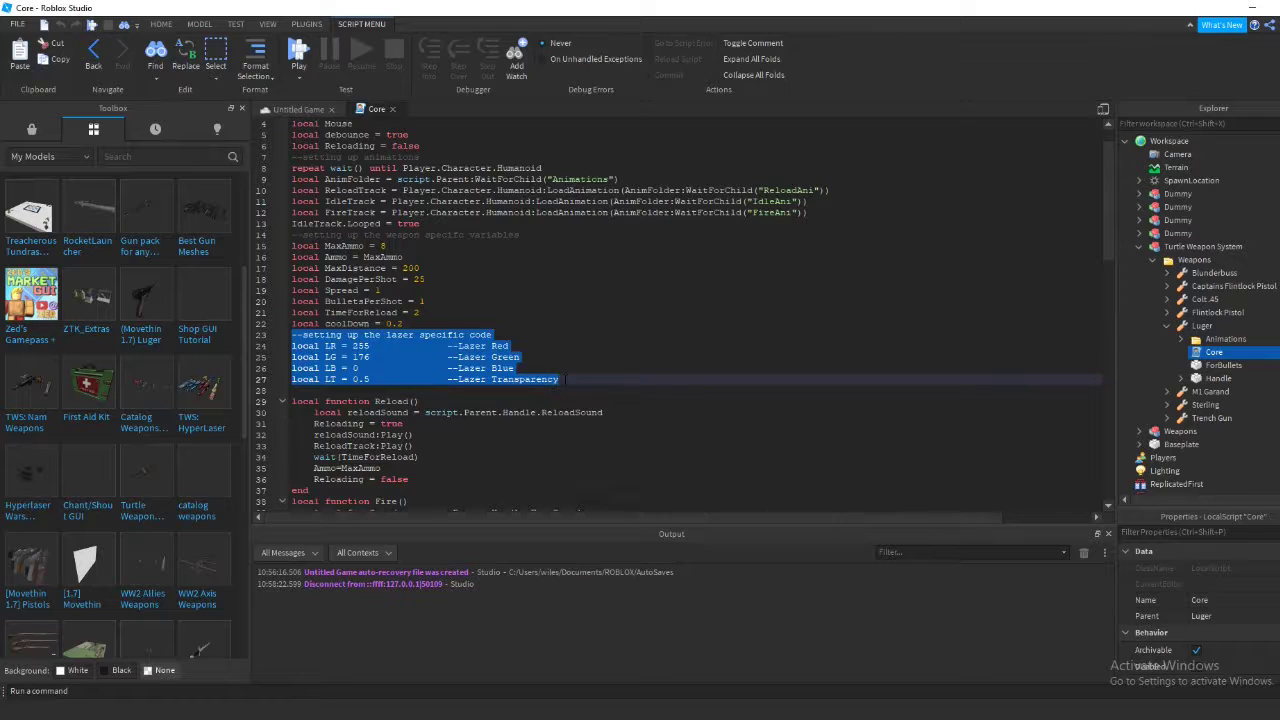
pyautogui.click(380, 346)
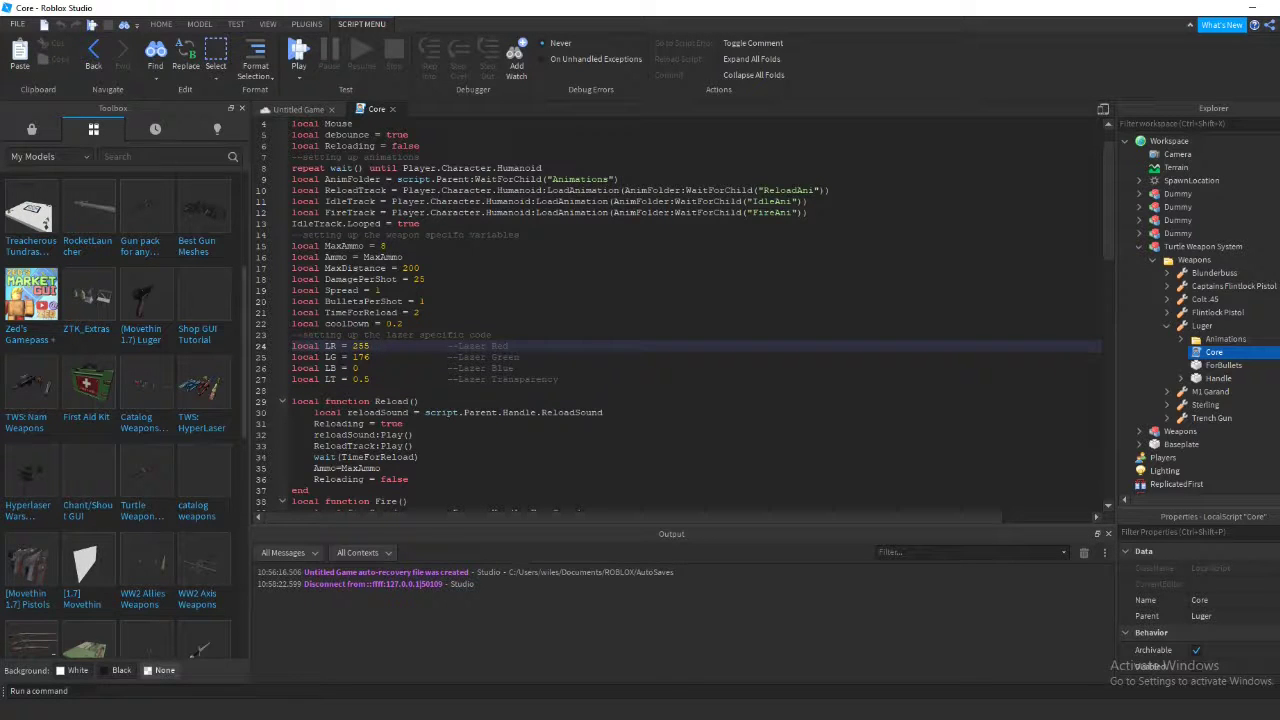
pyautogui.click(1205, 366)
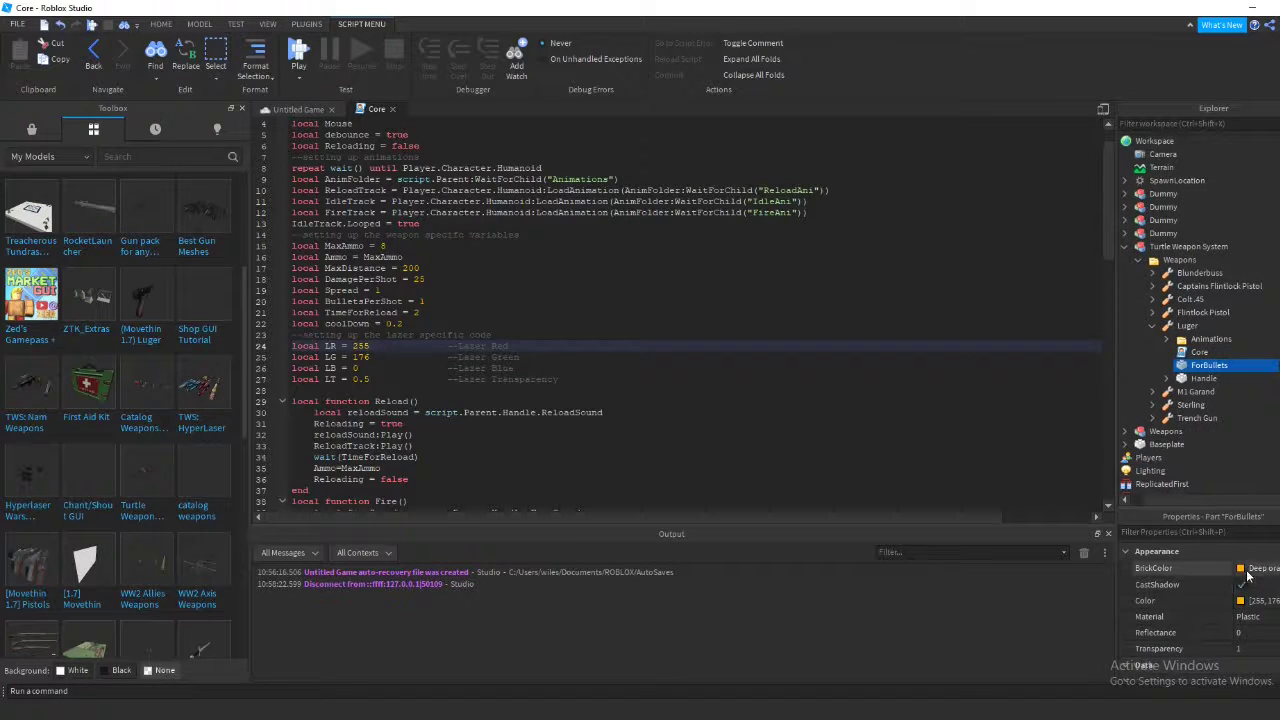
pyautogui.click(1247, 572)
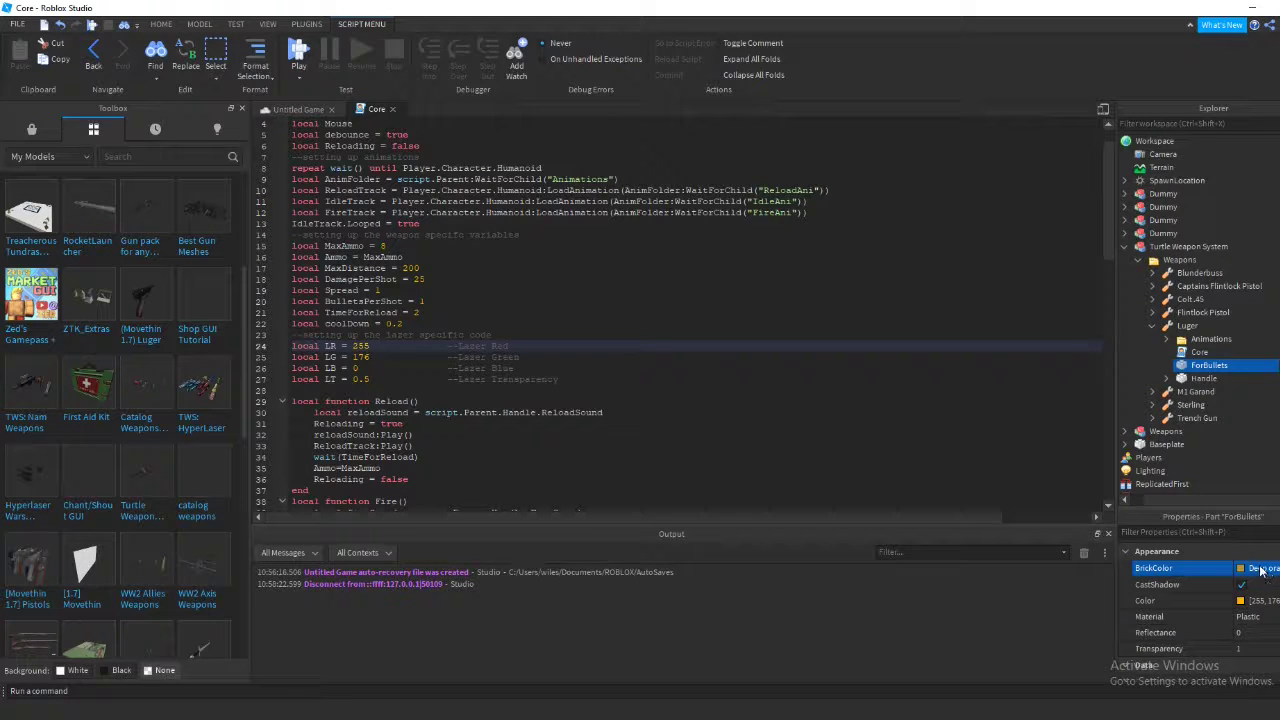
# - Open the RayCastGlobal script in ServerScriptService, review how it draws the laser, and close it
pyautogui.scroll(-2, 1200, 480)
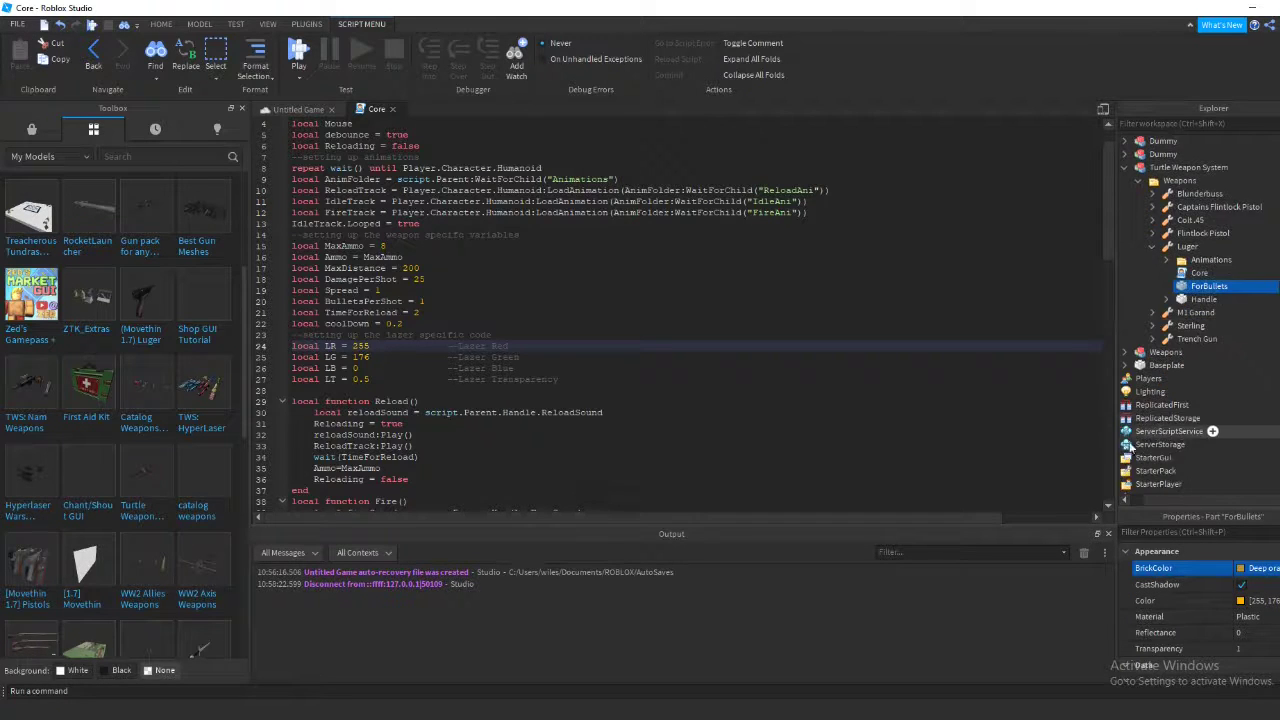
pyautogui.click(1122, 431)
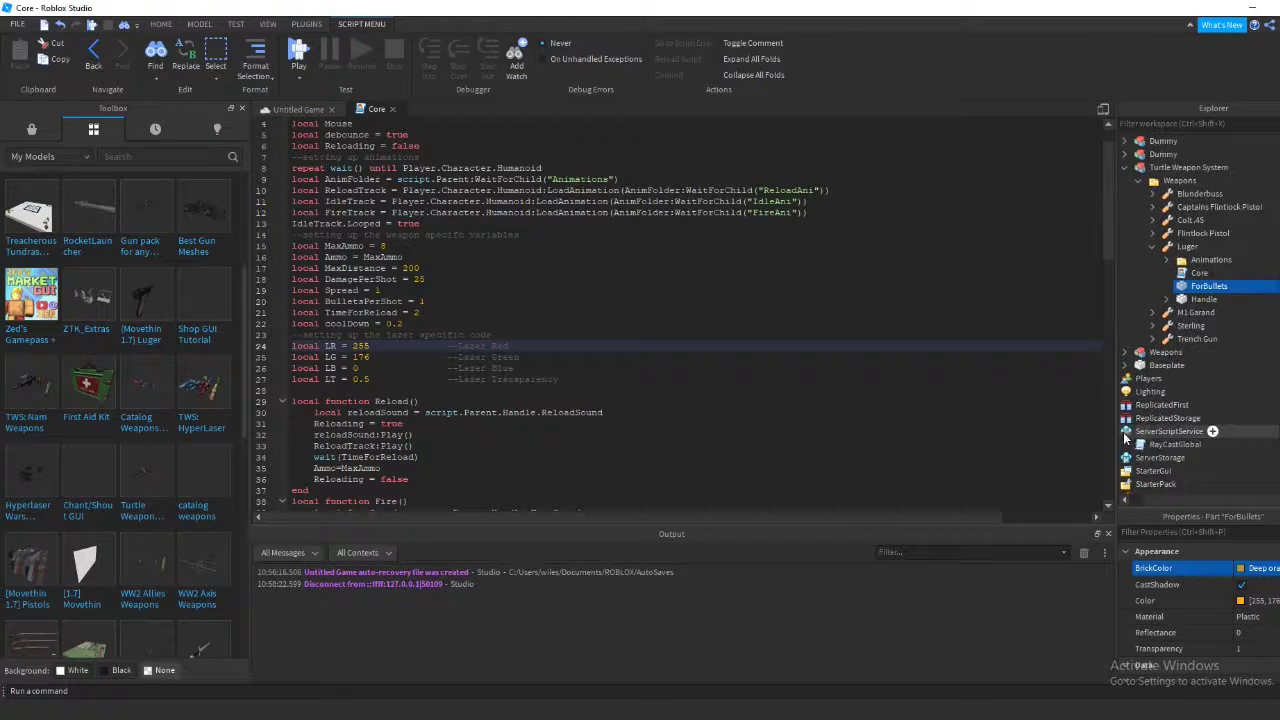
pyautogui.click(1150, 446)
pyautogui.doubleClick(1165, 445)
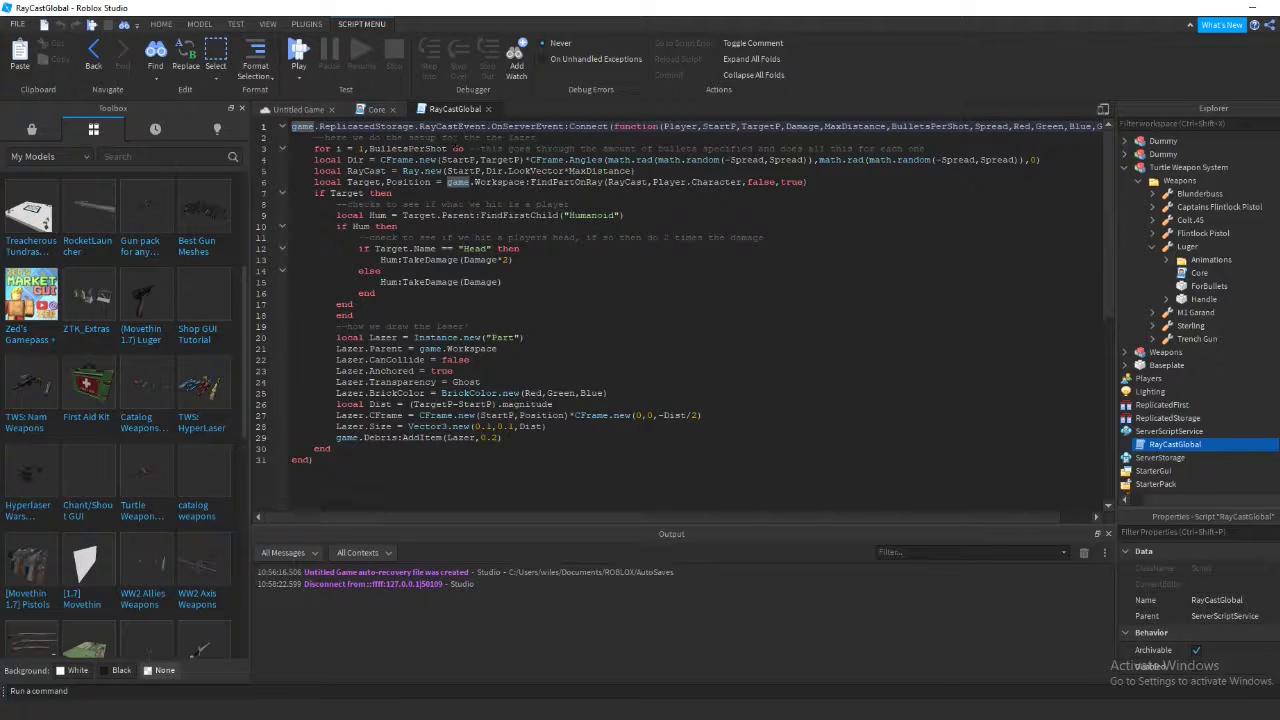
pyautogui.click(488, 110)
# - Highlight the code below the laser variables in the Luger's Core script, from the Reload function onward, and deselect it
pyautogui.click(619, 358)
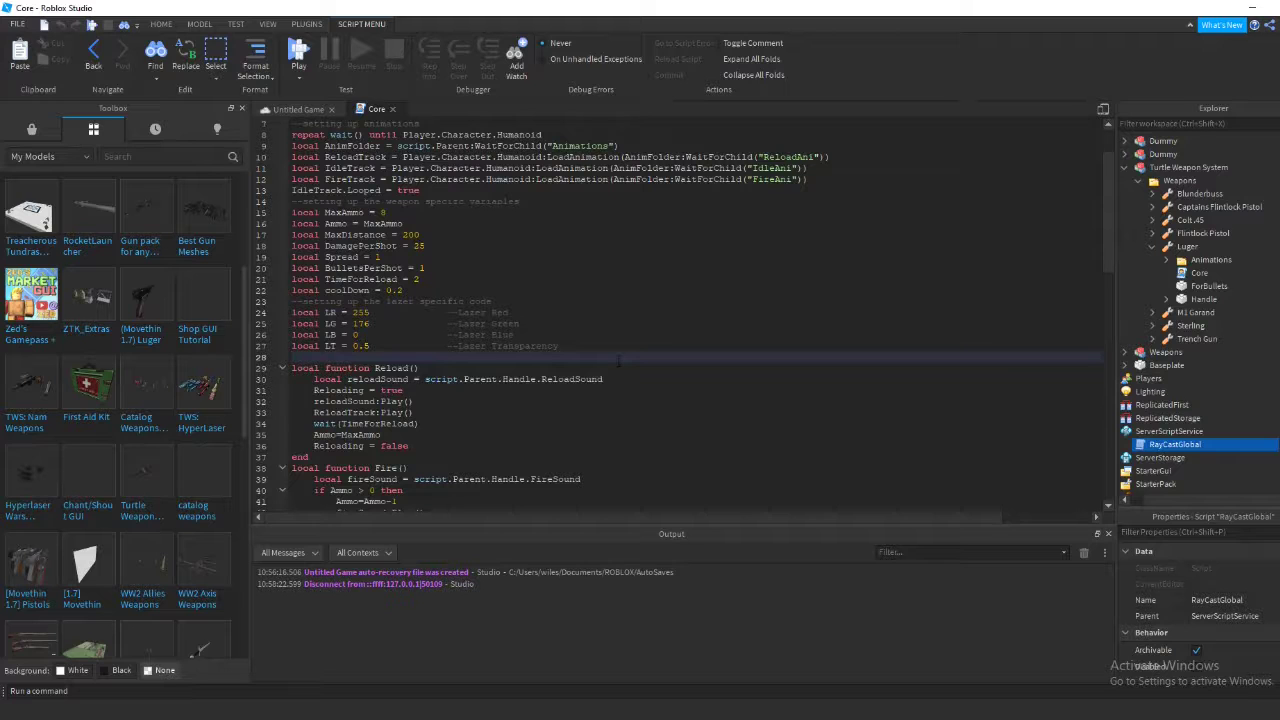
pyautogui.moveTo(619, 361); pyautogui.dragTo(322, 468)
pyautogui.scroll(2, 330, 468)
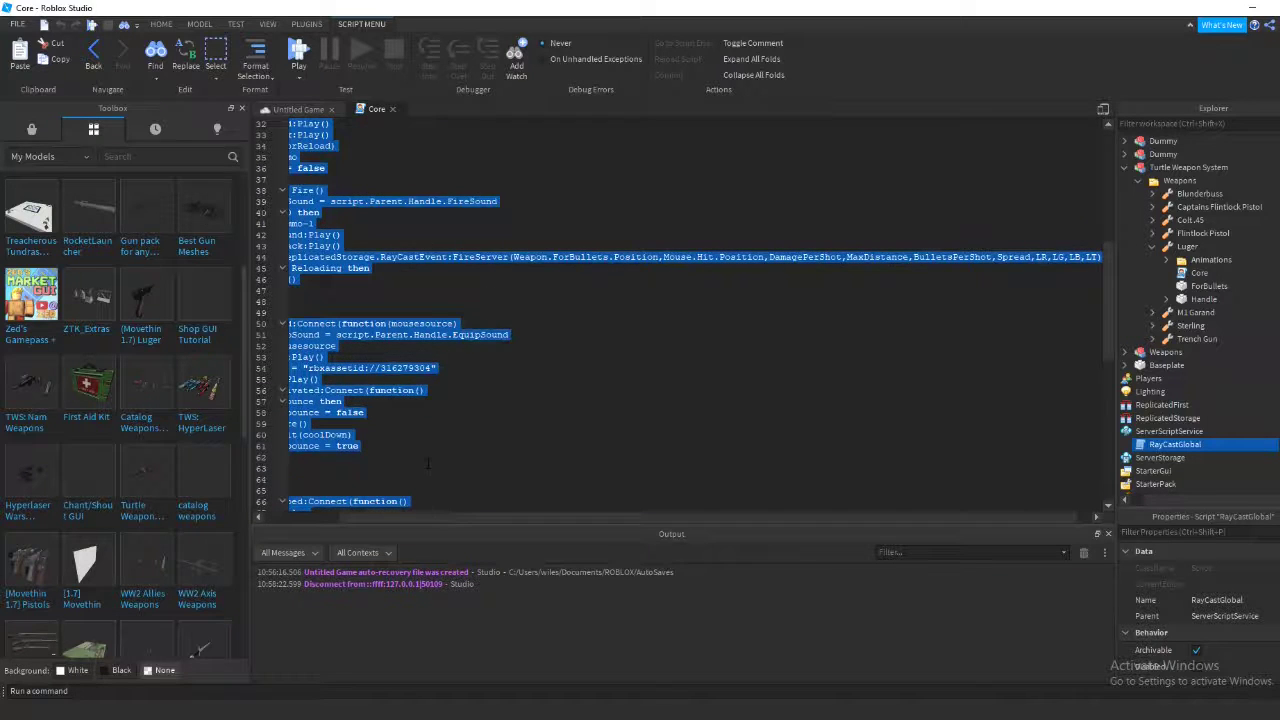
pyautogui.moveTo(470, 516); pyautogui.dragTo(392, 516)
pyautogui.scroll(4, 680, 320)
pyautogui.click(380, 201)
pyautogui.scroll(5, 680, 320)
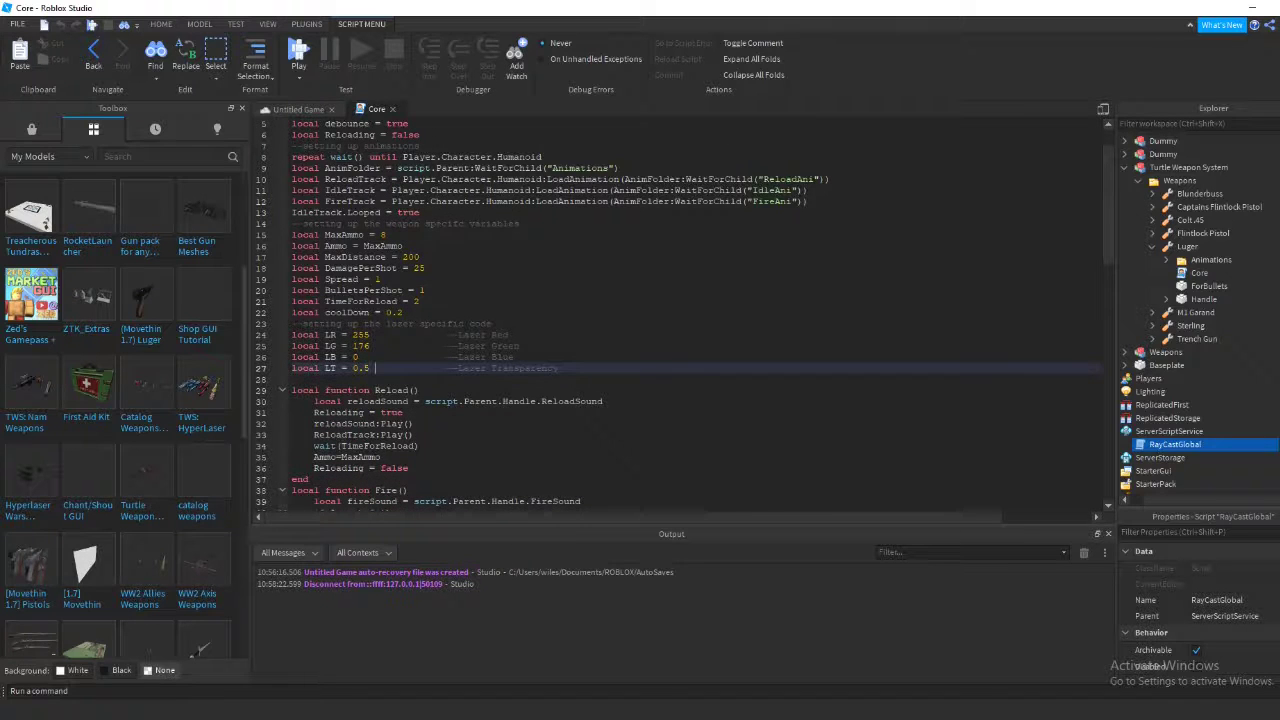
# - Highlight the customizable weapon and laser variables in lines 14 to 27 of the Luger's Core script
pyautogui.moveTo(292, 223); pyautogui.dragTo(560, 368)
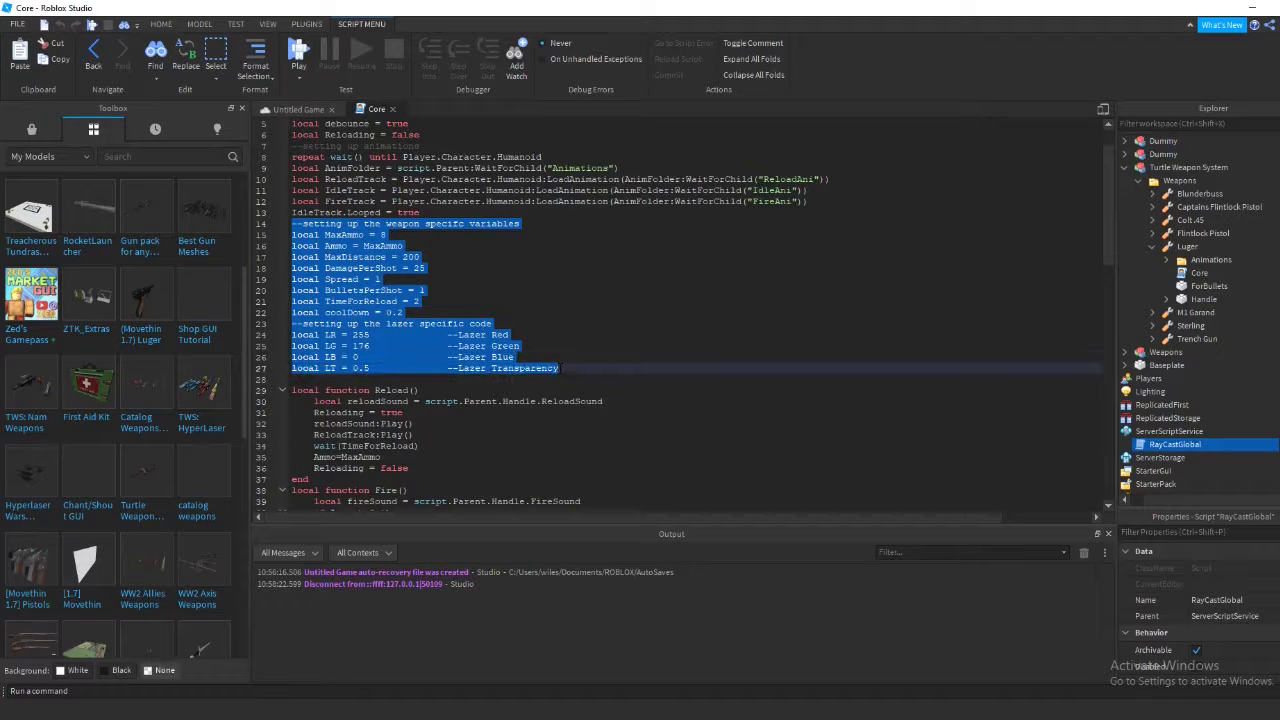
pyautogui.click(516, 277)
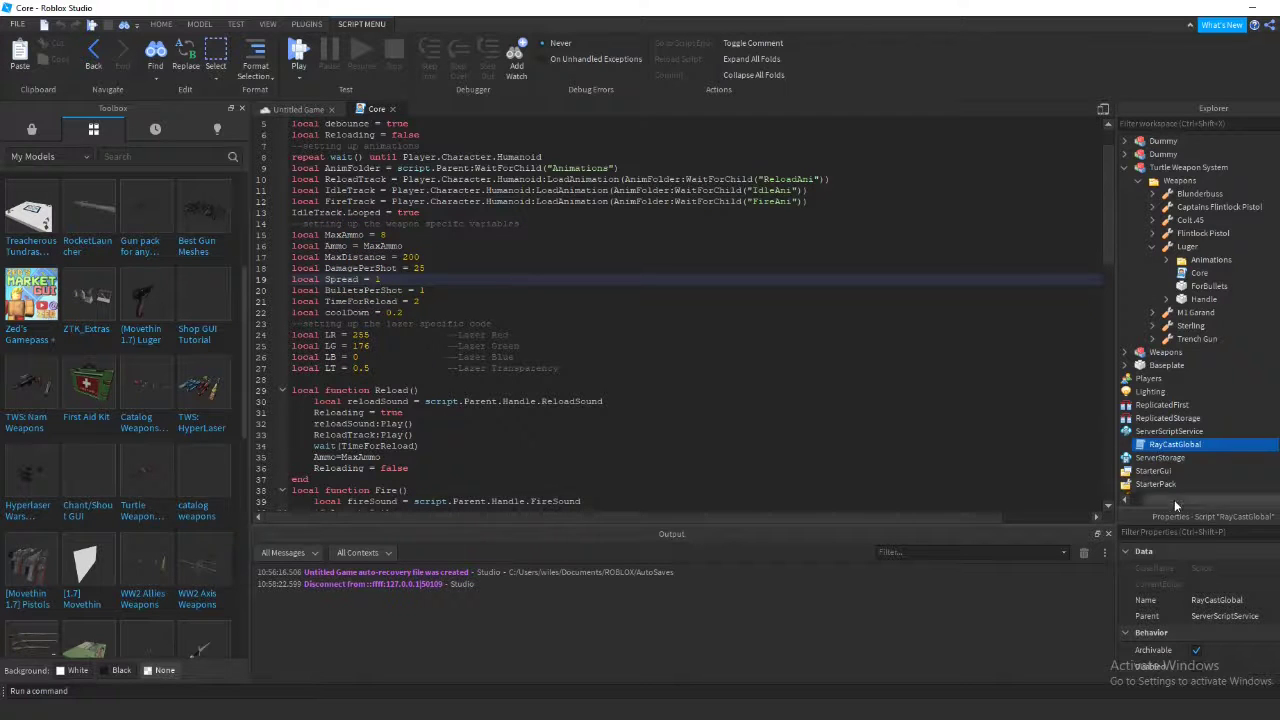
# - Collapse ServerScriptService, close the Core script, and locate the Luger's Handle and ForBullets parts in the scene
pyautogui.moveTo(1175, 501); pyautogui.dragTo(1150, 500)
pyautogui.click(1126, 431)
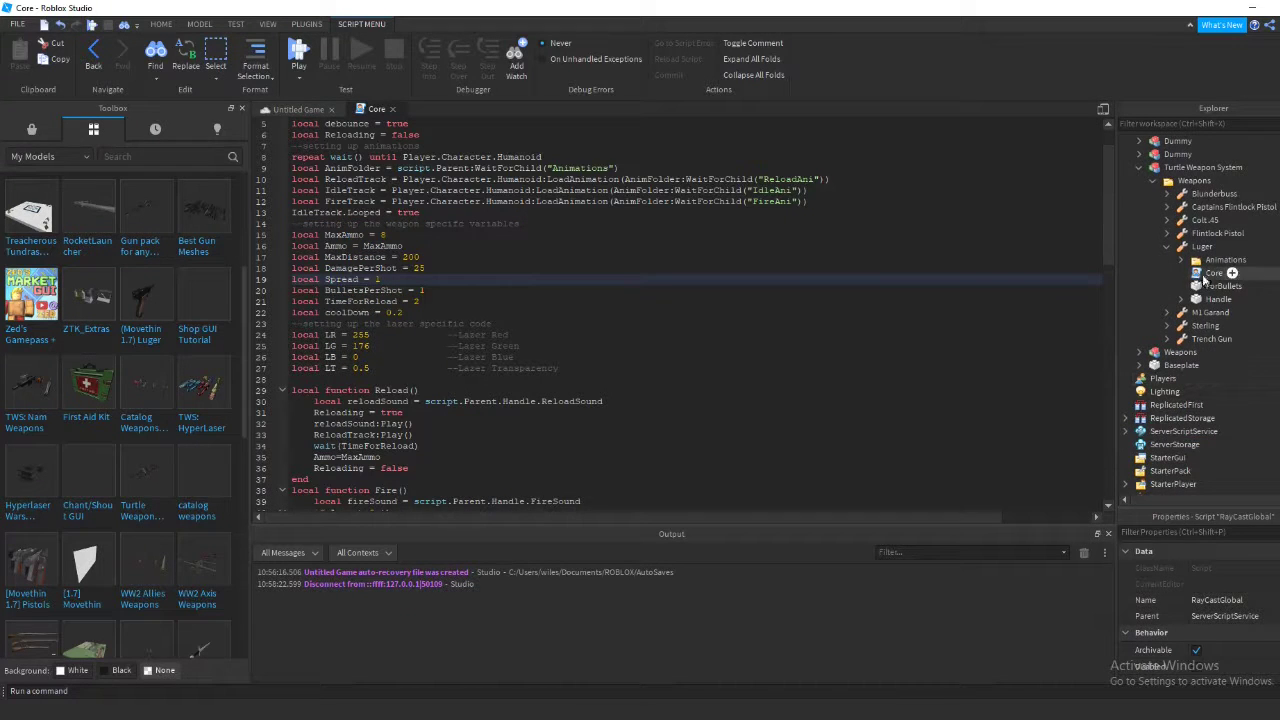
pyautogui.click(397, 110)
pyautogui.click(1218, 286)
pyautogui.click(1186, 300)
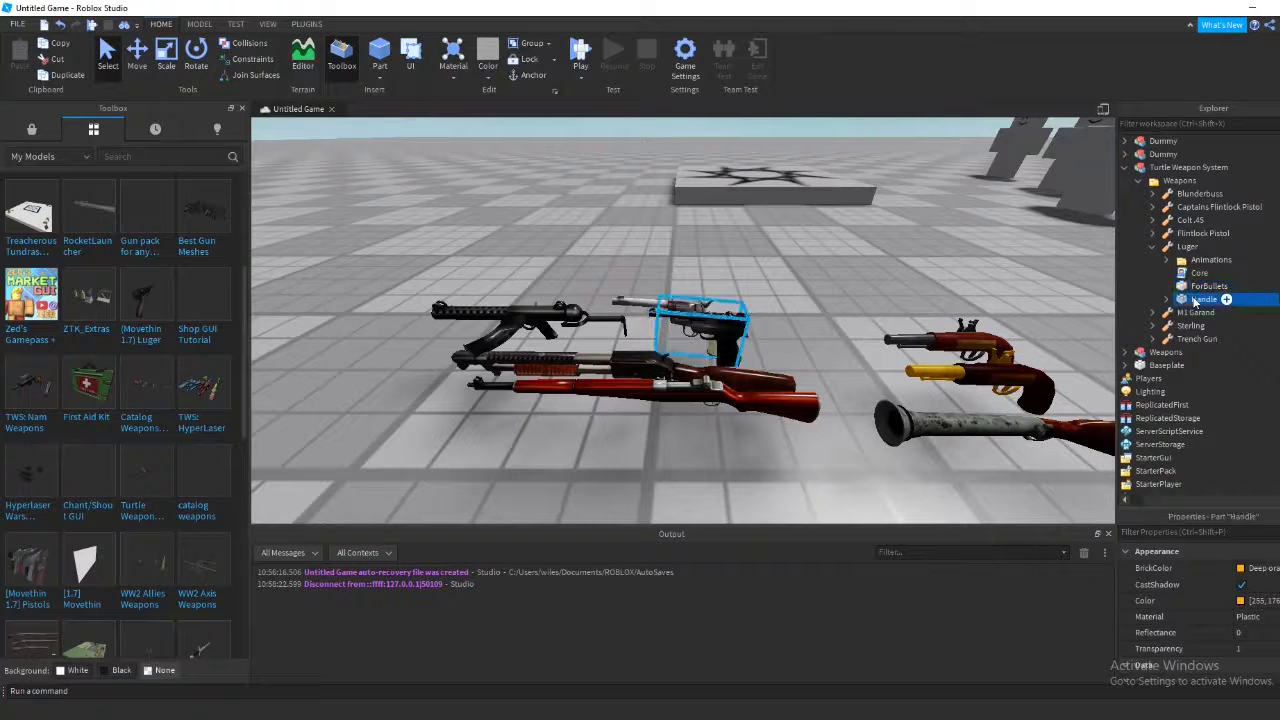
pyautogui.click(1188, 287)
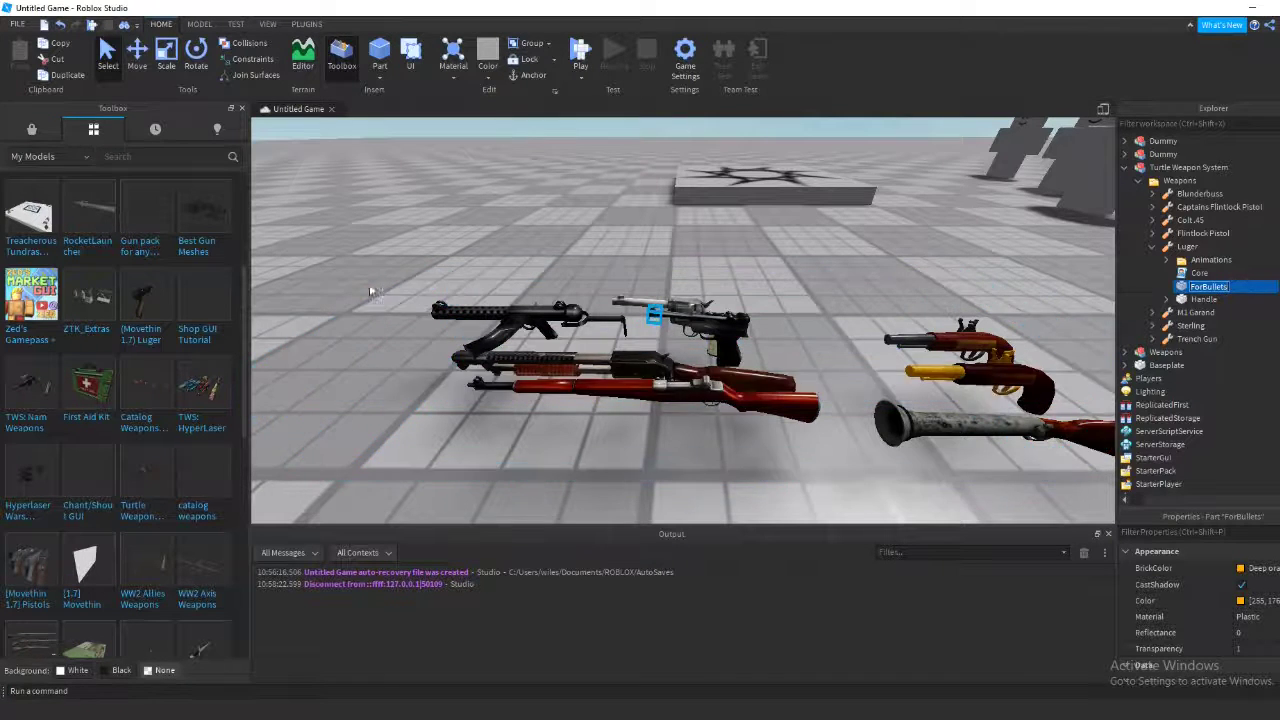
pyautogui.click(1068, 282)
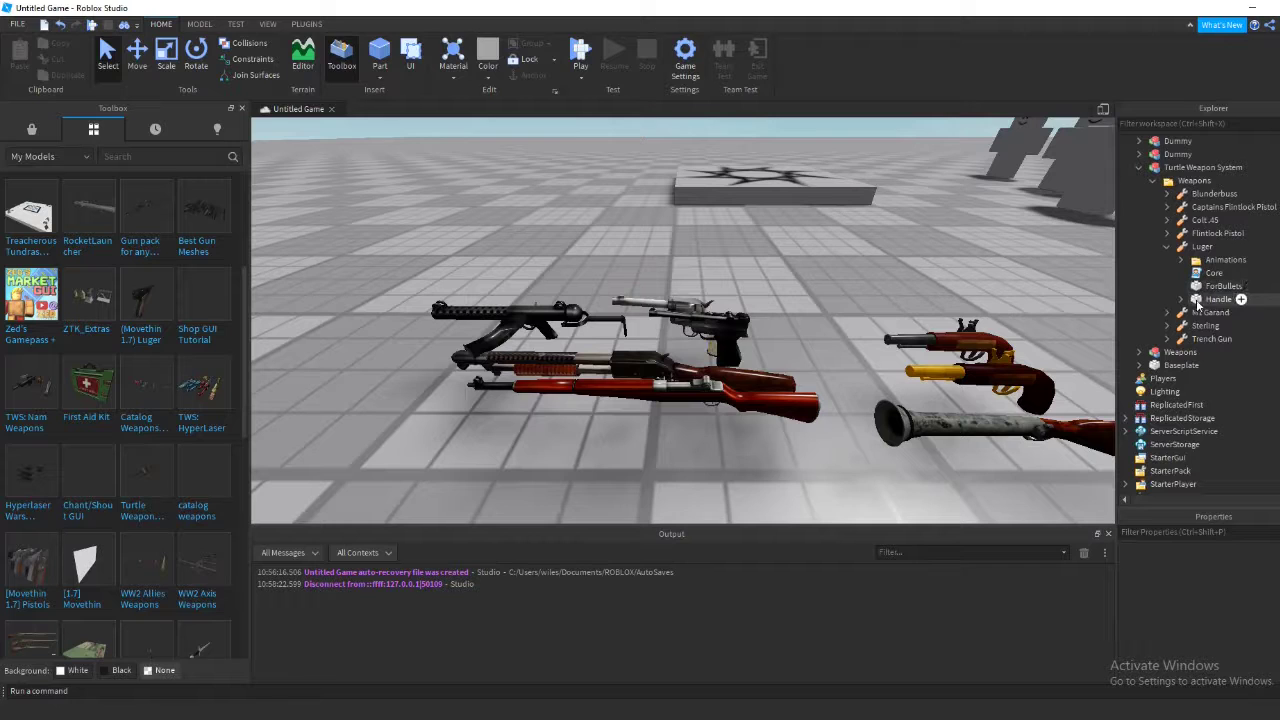
# - Expand the Luger's Handle and examine its equip, fire and reload sounds and its ForBullets weld
pyautogui.click(1183, 299)
pyautogui.click(1232, 325)
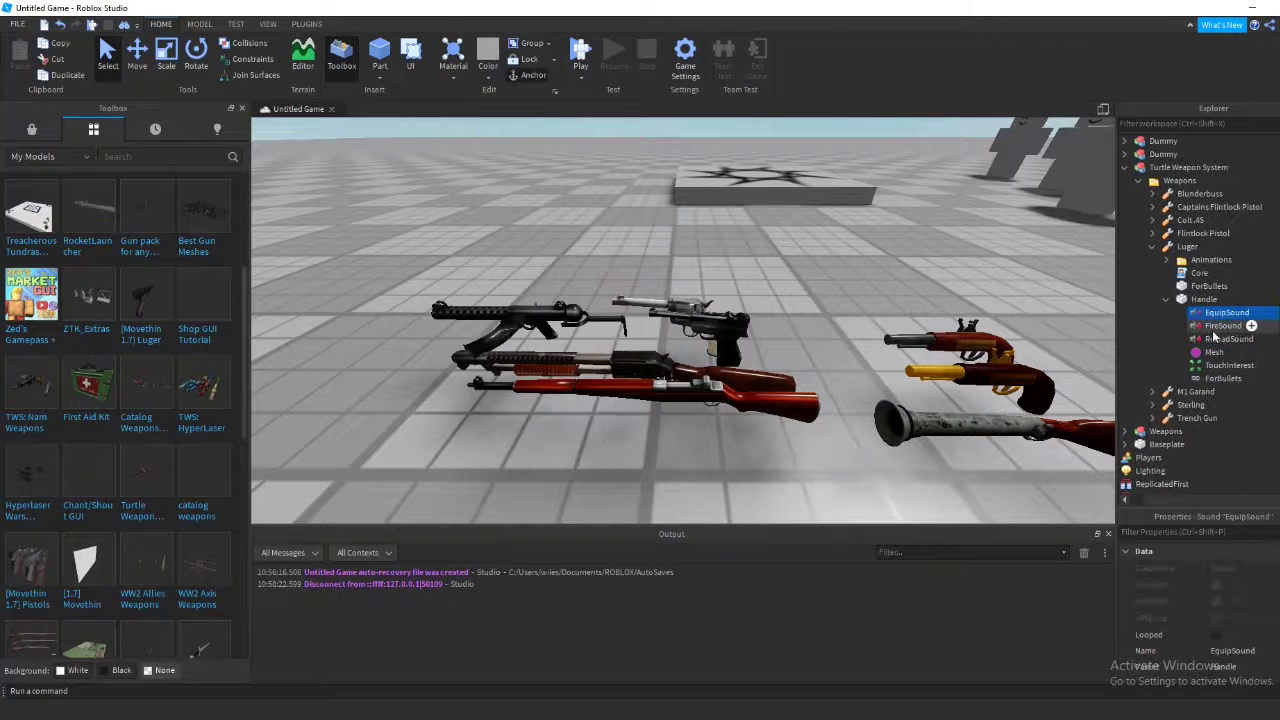
pyautogui.click(1215, 340)
pyautogui.click(1222, 378)
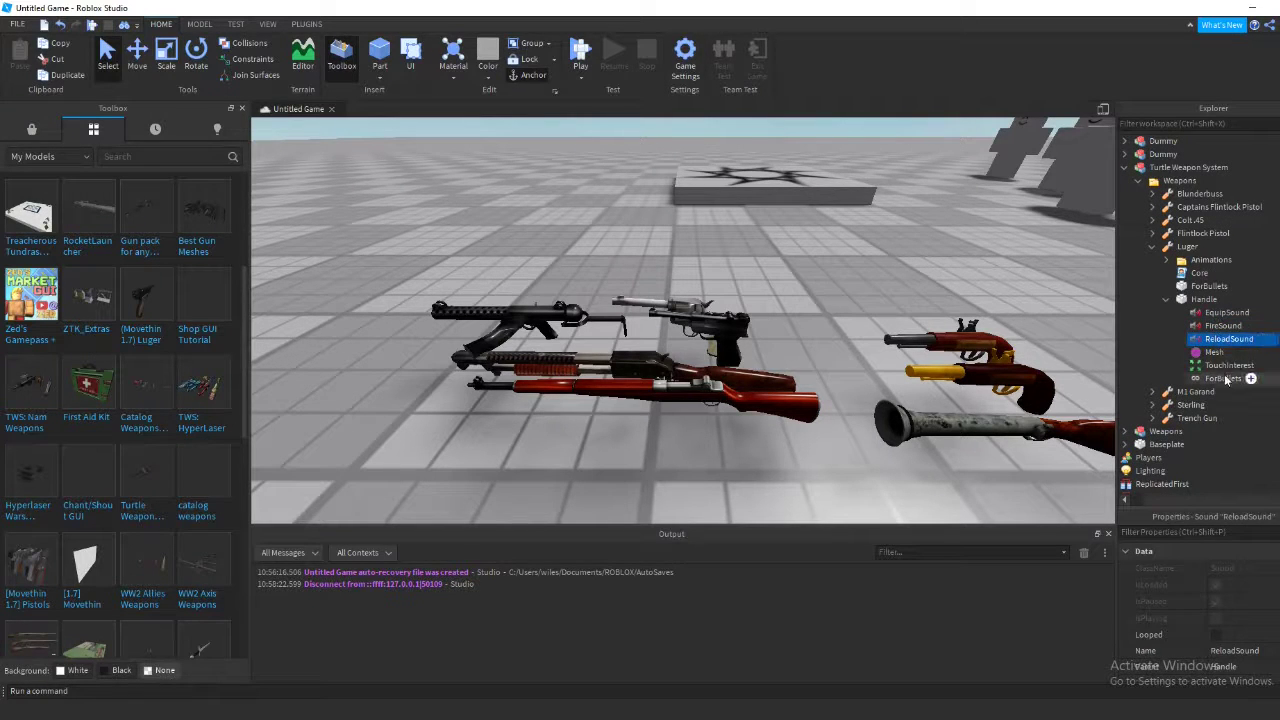
# - Identify the Luger's Handle and ForBullets parts in the scene and bring up the plugin tools for welding parts
pyautogui.click(1203, 299)
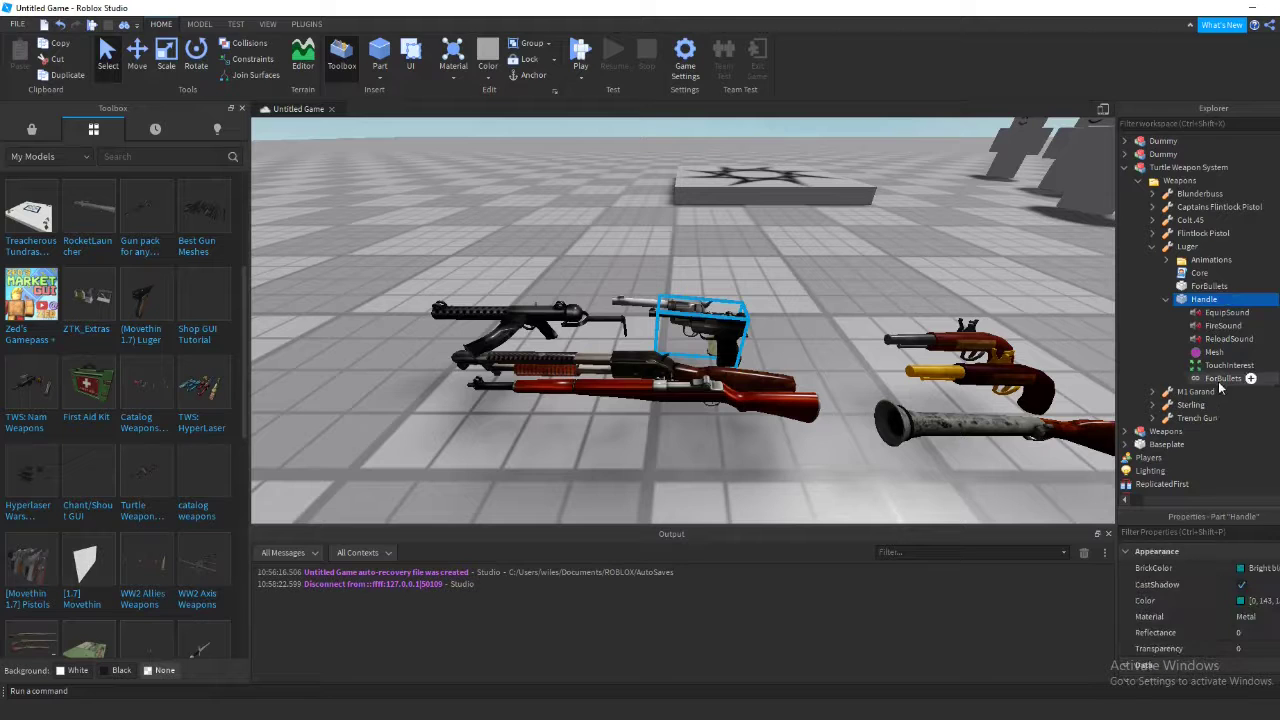
pyautogui.click(1207, 286)
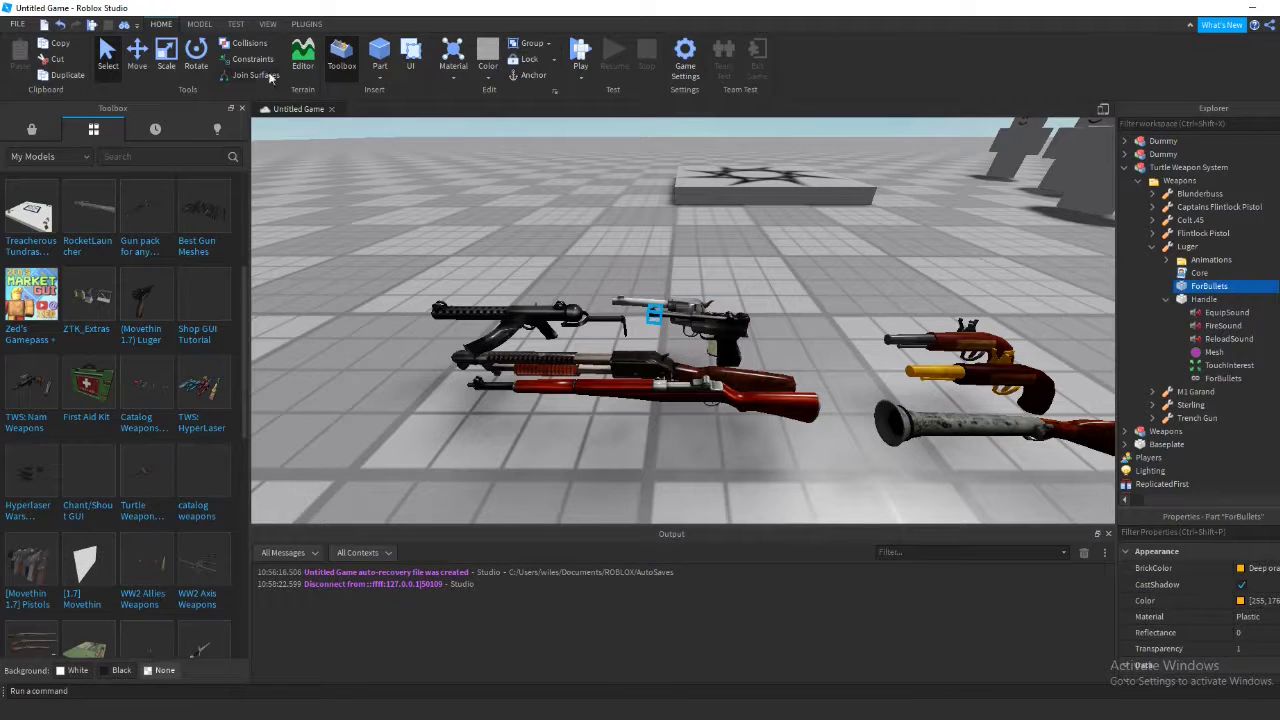
pyautogui.click(306, 23)
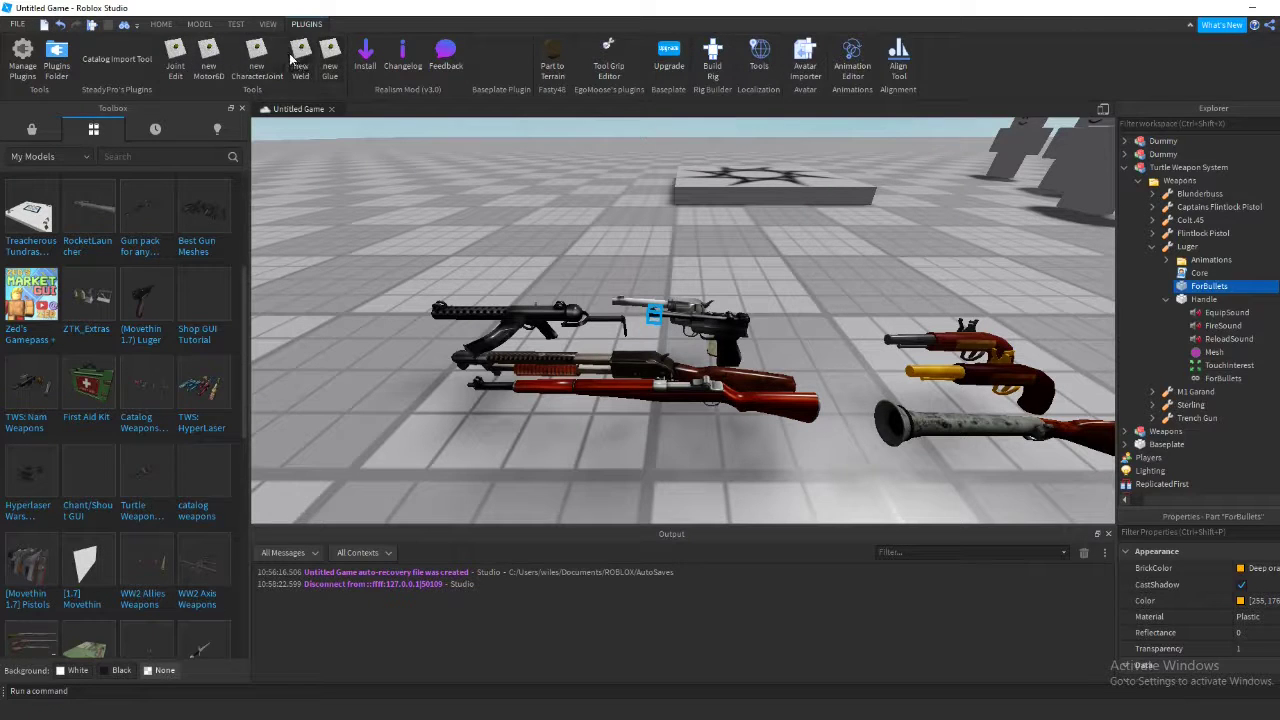
# - Collapse the Luger tool's hierarchy and look over the lined-up weapon models in the scene
pyautogui.click(266, 23)
pyautogui.click(177, 24)
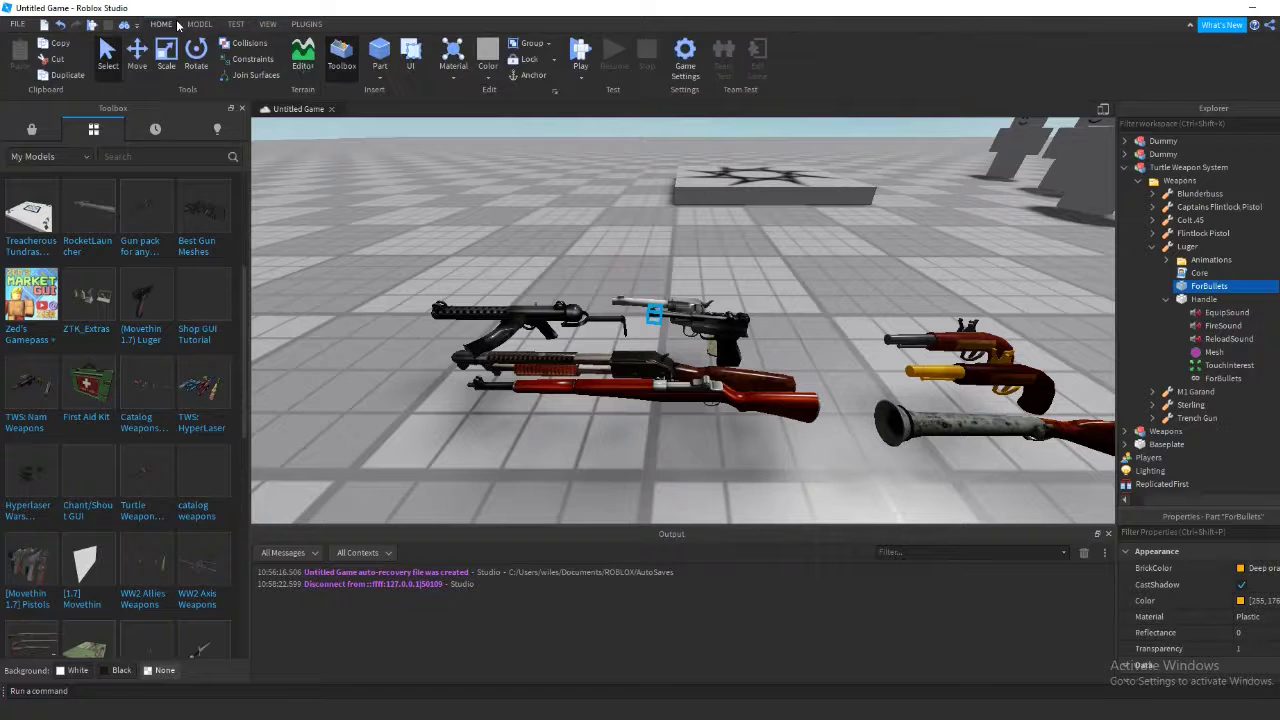
pyautogui.click(1166, 301)
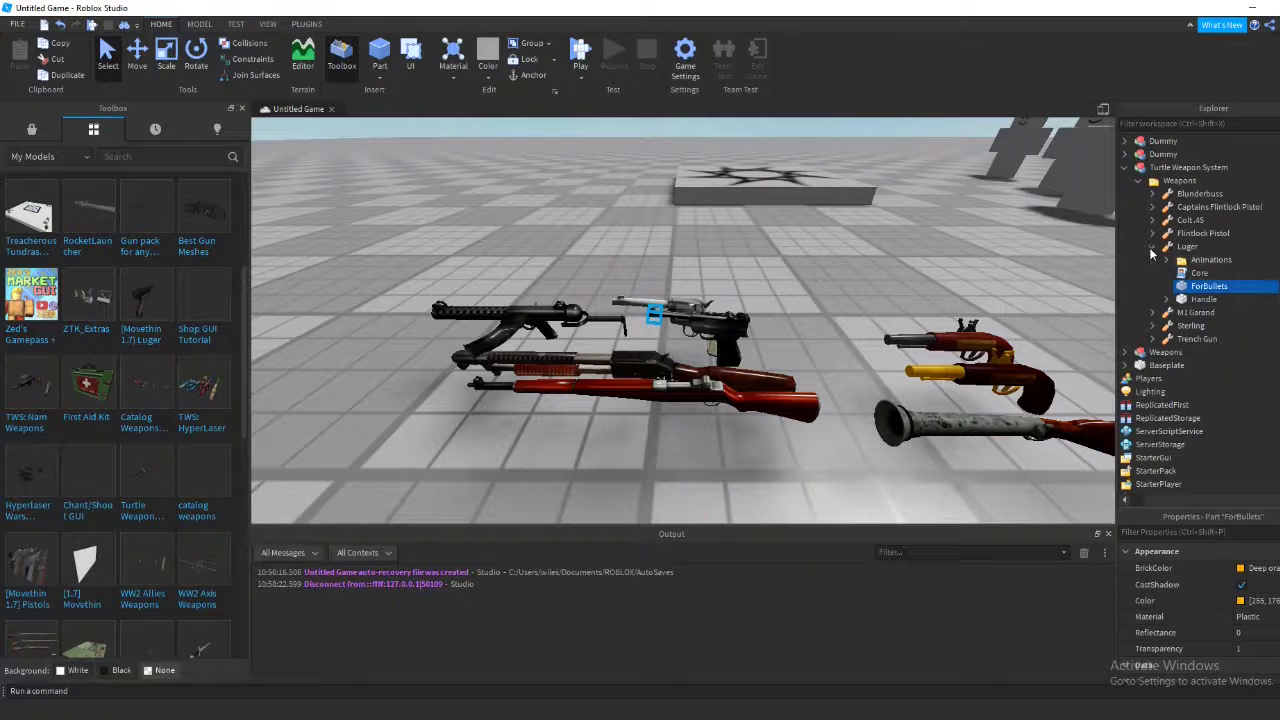
pyautogui.click(1151, 248)
pyautogui.click(862, 276)
pyautogui.moveTo(862, 276); pyautogui.dragTo(929, 297, button='right')
pyautogui.scroll(-3, 857, 298)
pyautogui.click(746, 320)
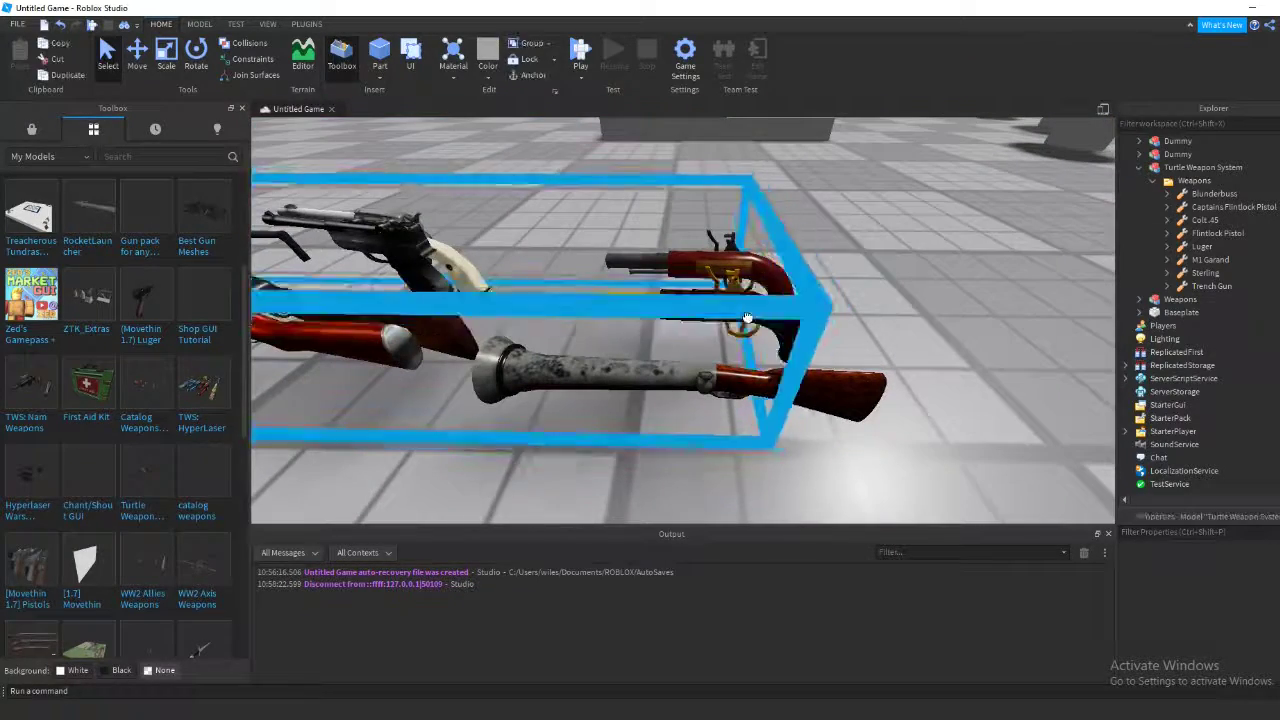
pyautogui.click(909, 254)
pyautogui.moveTo(909, 254); pyautogui.dragTo(909, 254, button='right')
# - Move all eight weapon tools, from Blunderbuss through Trench Gun, out of the Weapons folder into StarterPack
pyautogui.click(1245, 194)
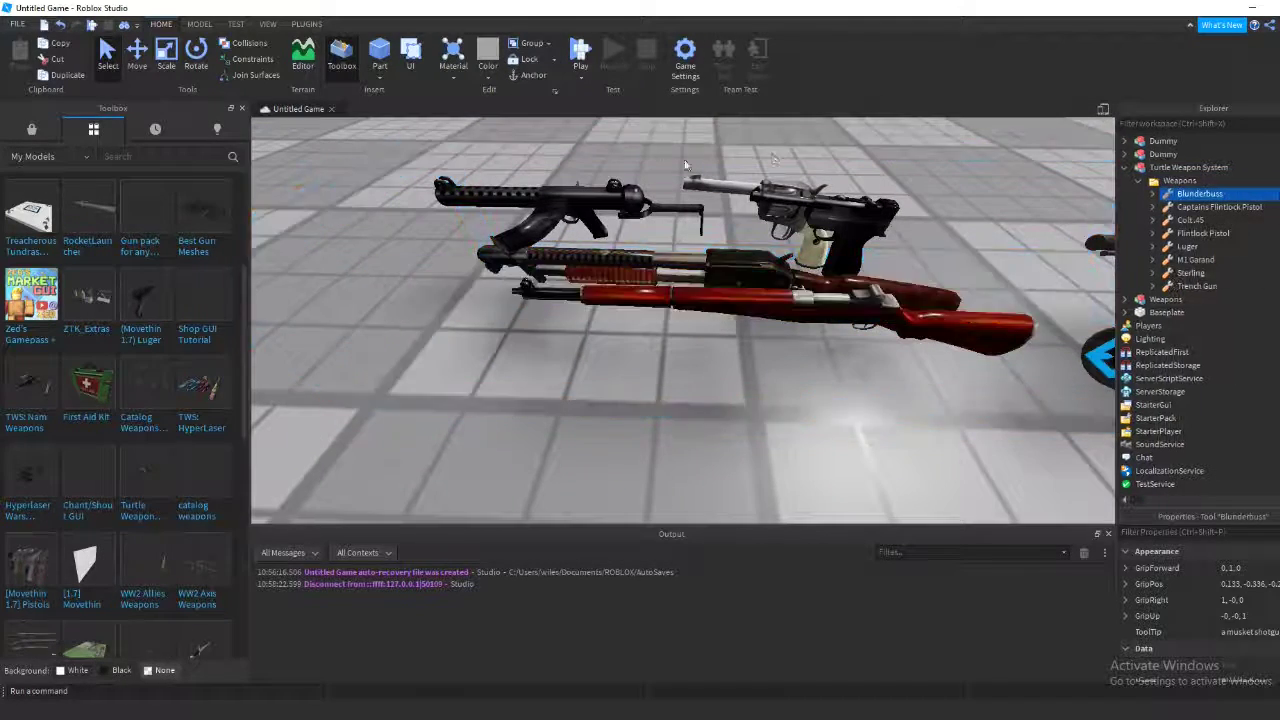
pyautogui.keyDown('shift'); pyautogui.click(1195, 286); pyautogui.keyUp('shift')
pyautogui.moveTo(1195, 286); pyautogui.dragTo(1180, 419)
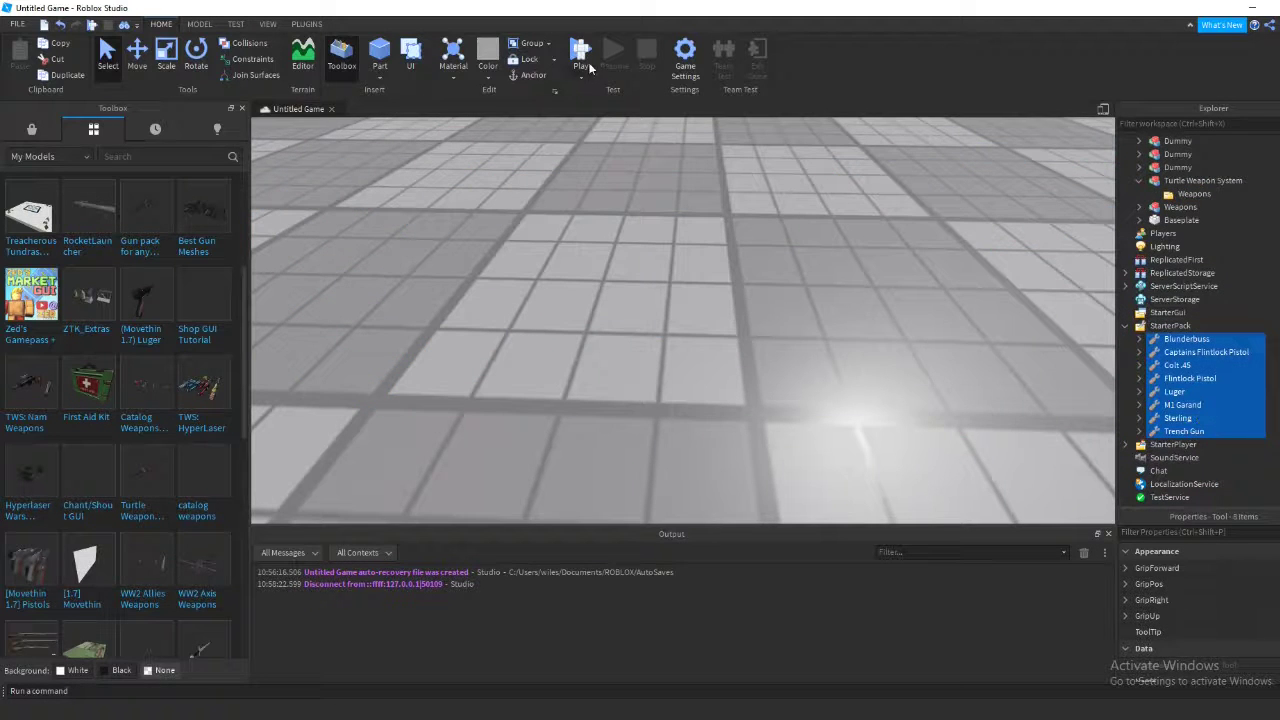
# - Start a play test and walk the character off the spawn pad, checking the weapons in the hotbar
pyautogui.click(582, 55)
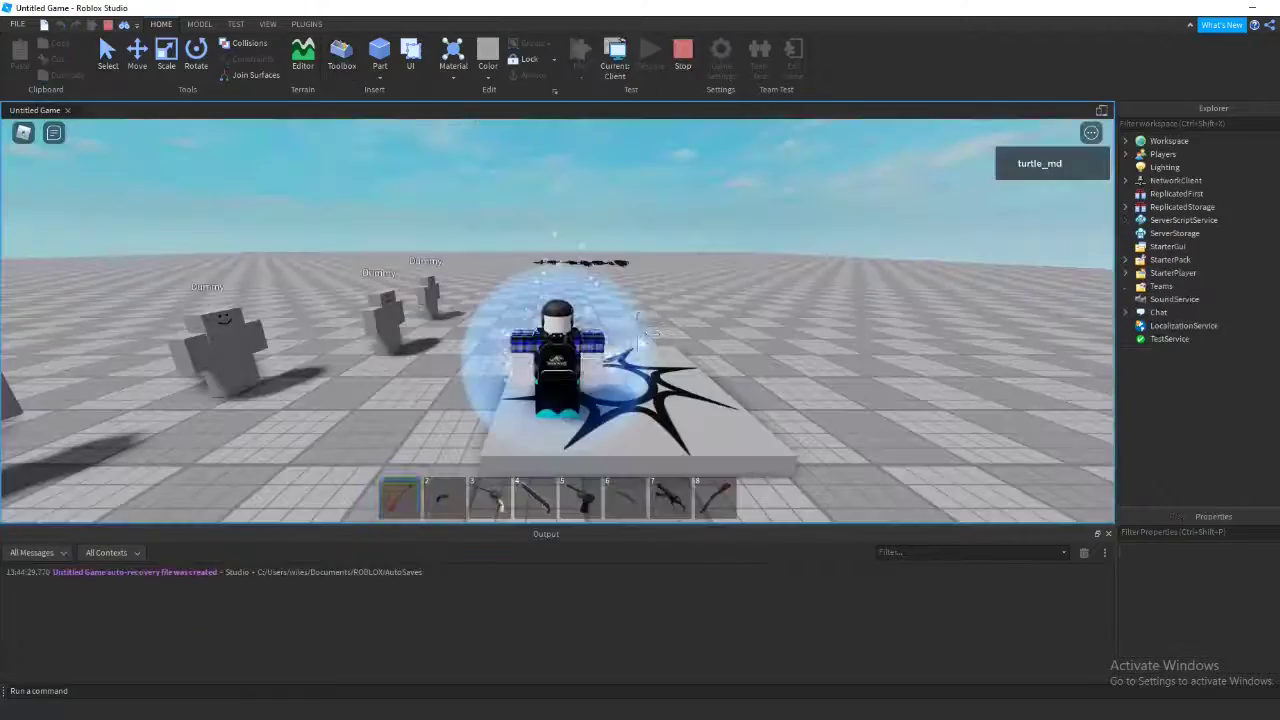
pyautogui.scroll(8, 643, 330)
pyautogui.scroll(-4, 557, 320)
pyautogui.press('1')
pyautogui.moveTo(600, 303); pyautogui.dragTo(640, 303, button='right')
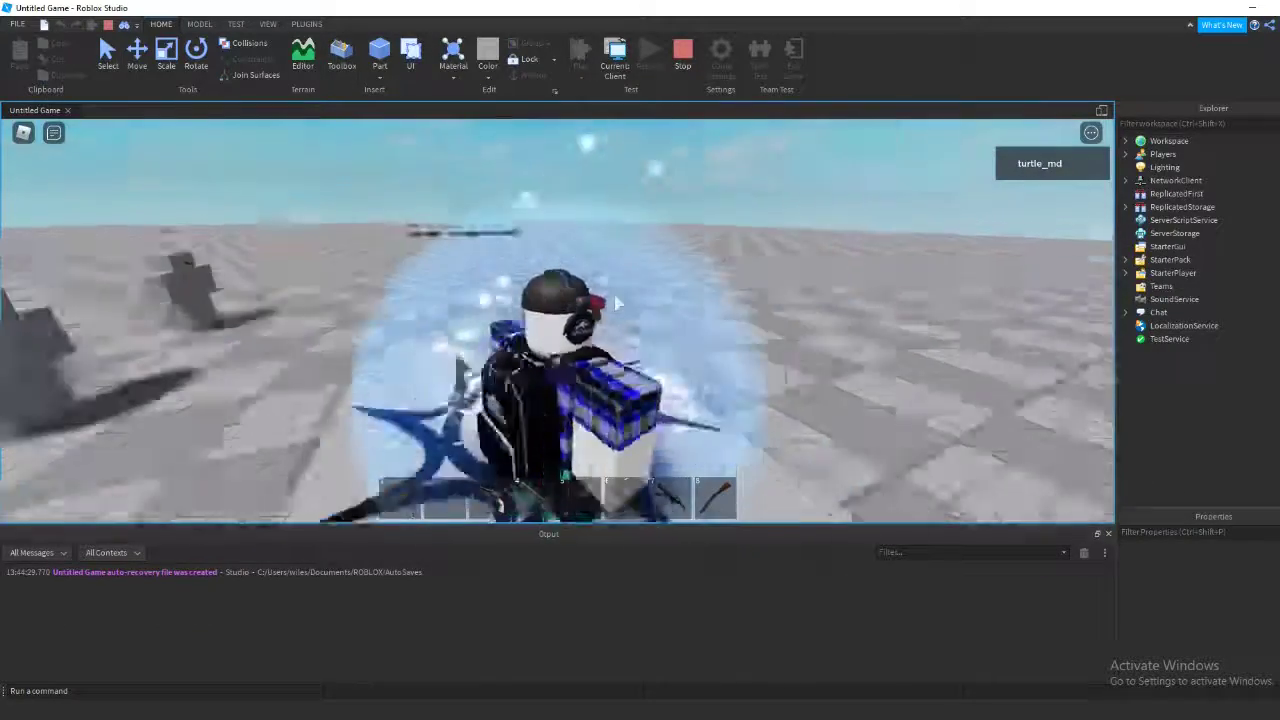
pyautogui.press('d')
pyautogui.press('w')
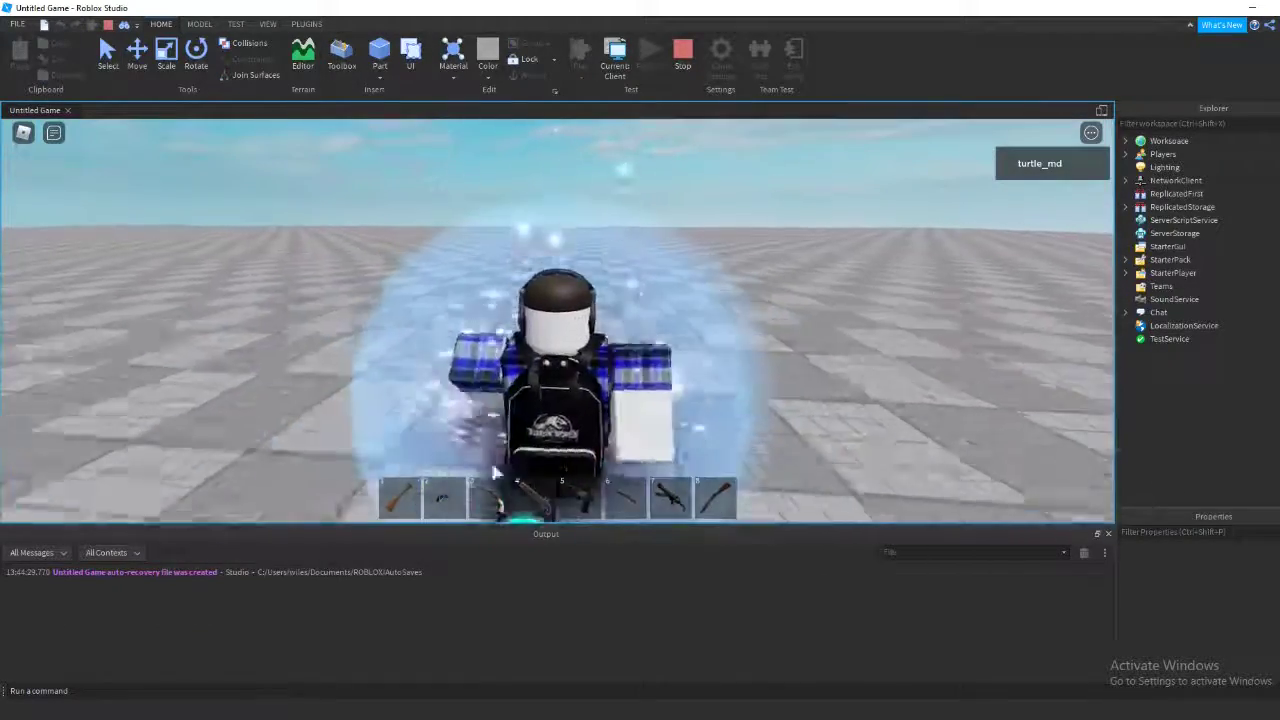
pyautogui.press('d')
pyautogui.press('`')
pyautogui.press('`')
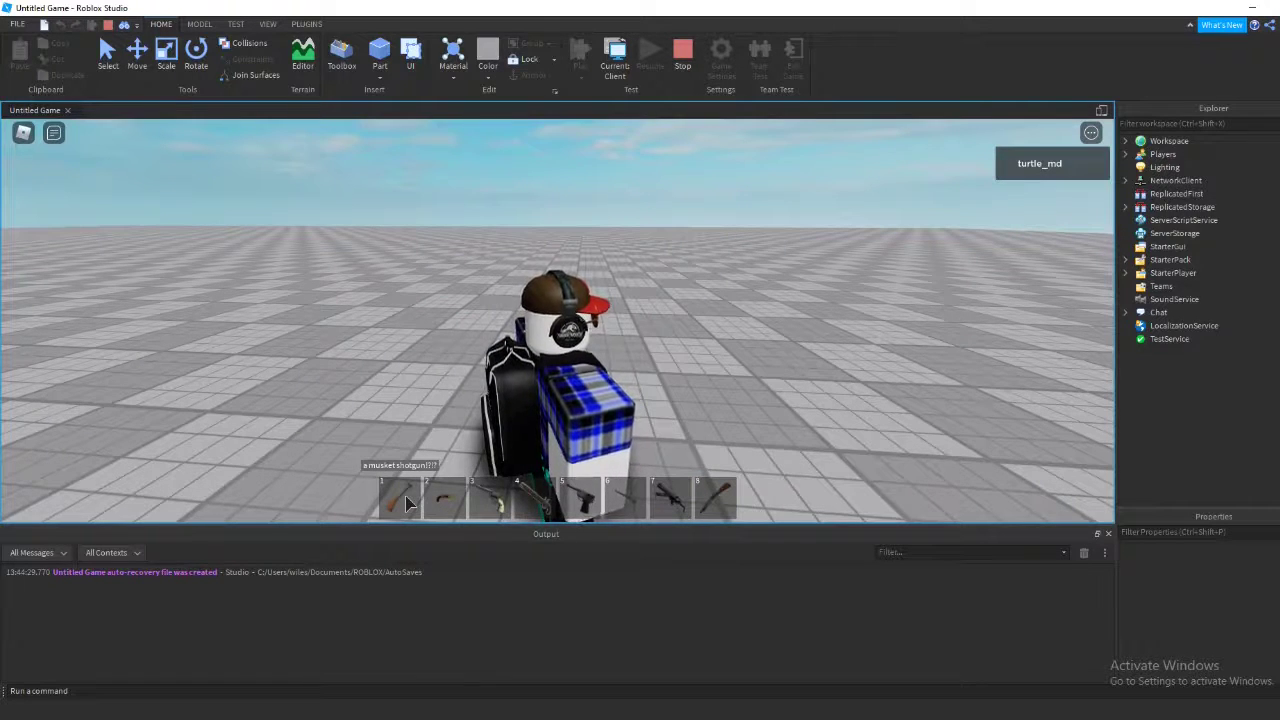
# - Equip the Blunderbuss, approach the dummies in first person and fire at one of them
pyautogui.press('1')
pyautogui.scroll(5, 500, 383)
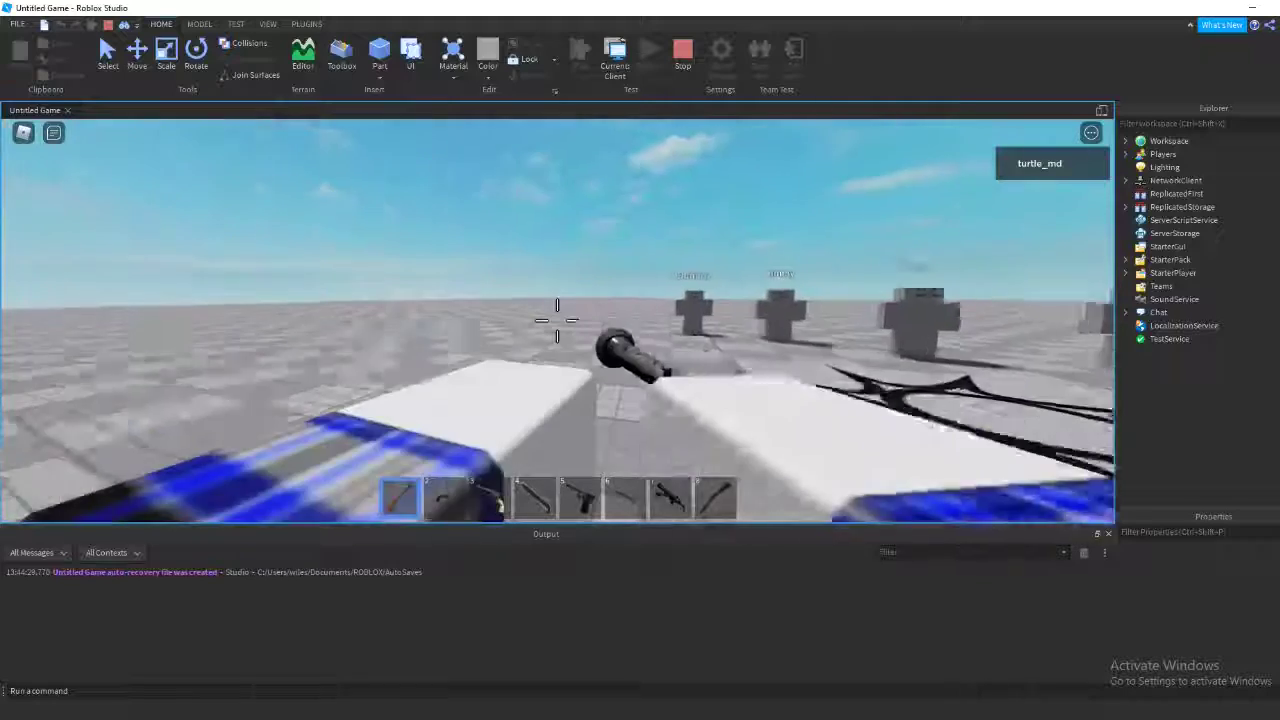
pyautogui.press('2')
pyautogui.press('1')
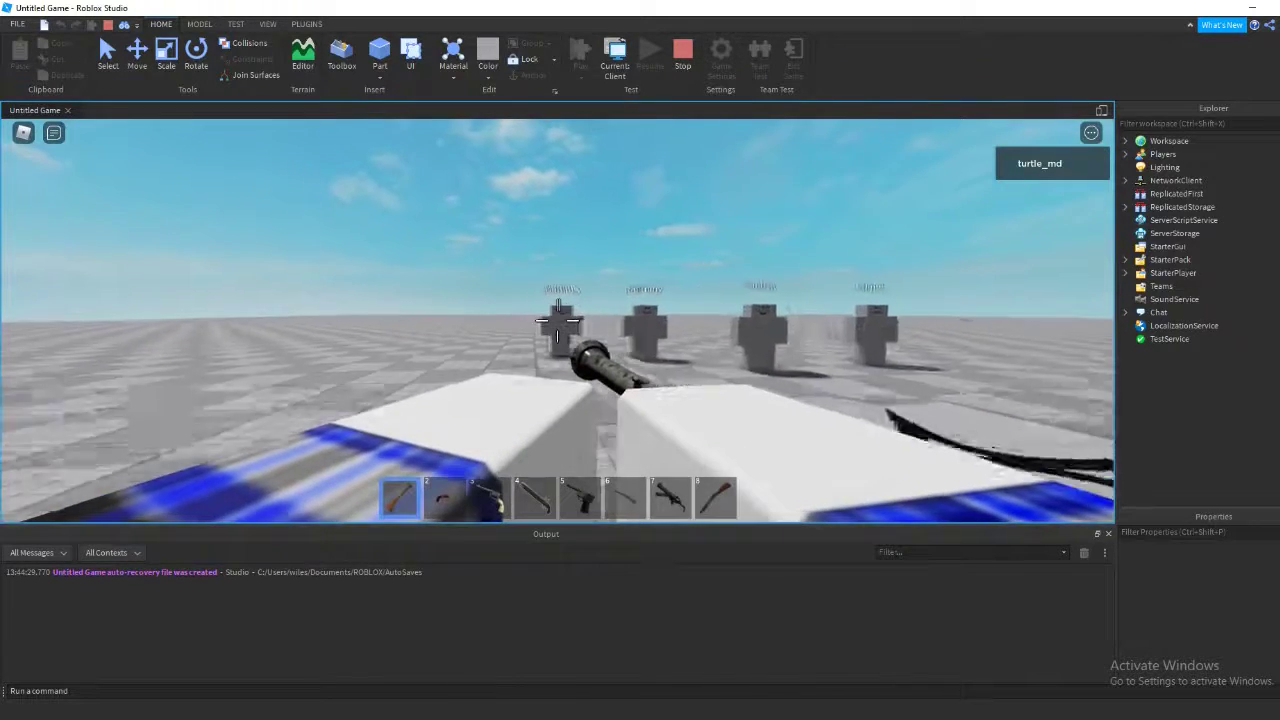
pyautogui.press('w')
pyautogui.click(557, 320)
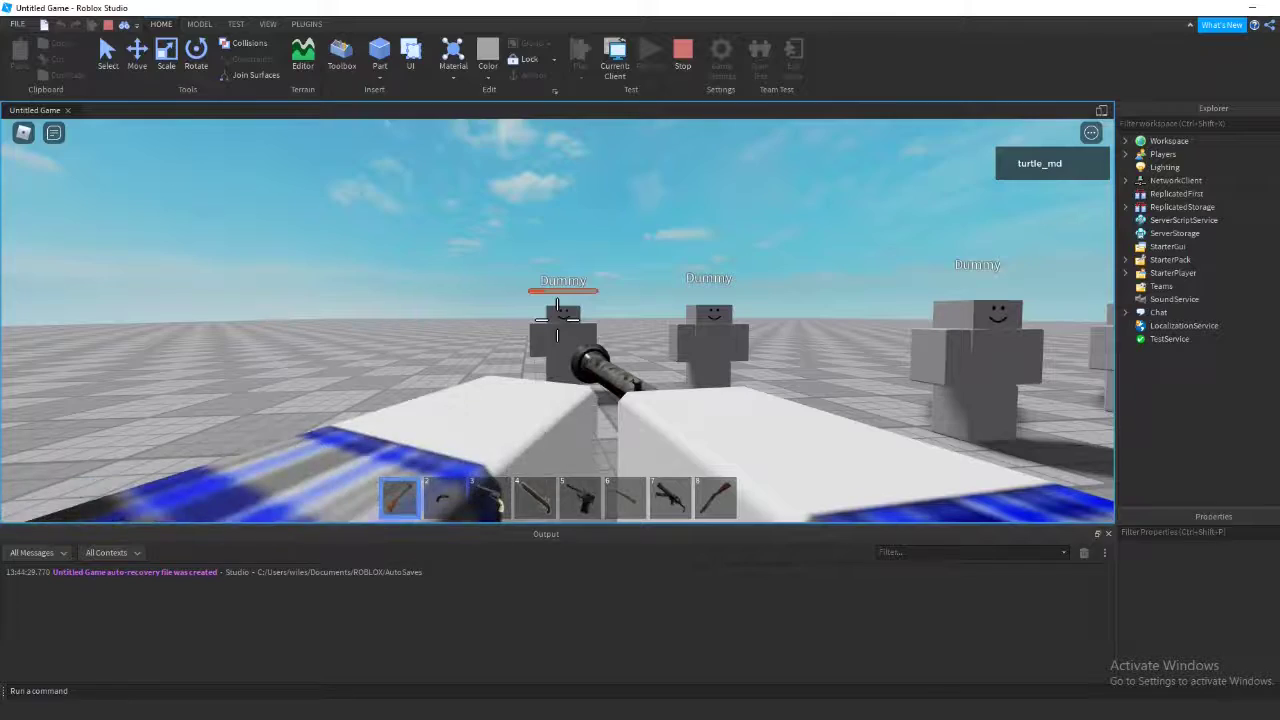
# - Check how the character holds the Blunderbuss in third person, and return to first person facing the dummies
pyautogui.scroll(-5, 557, 320)
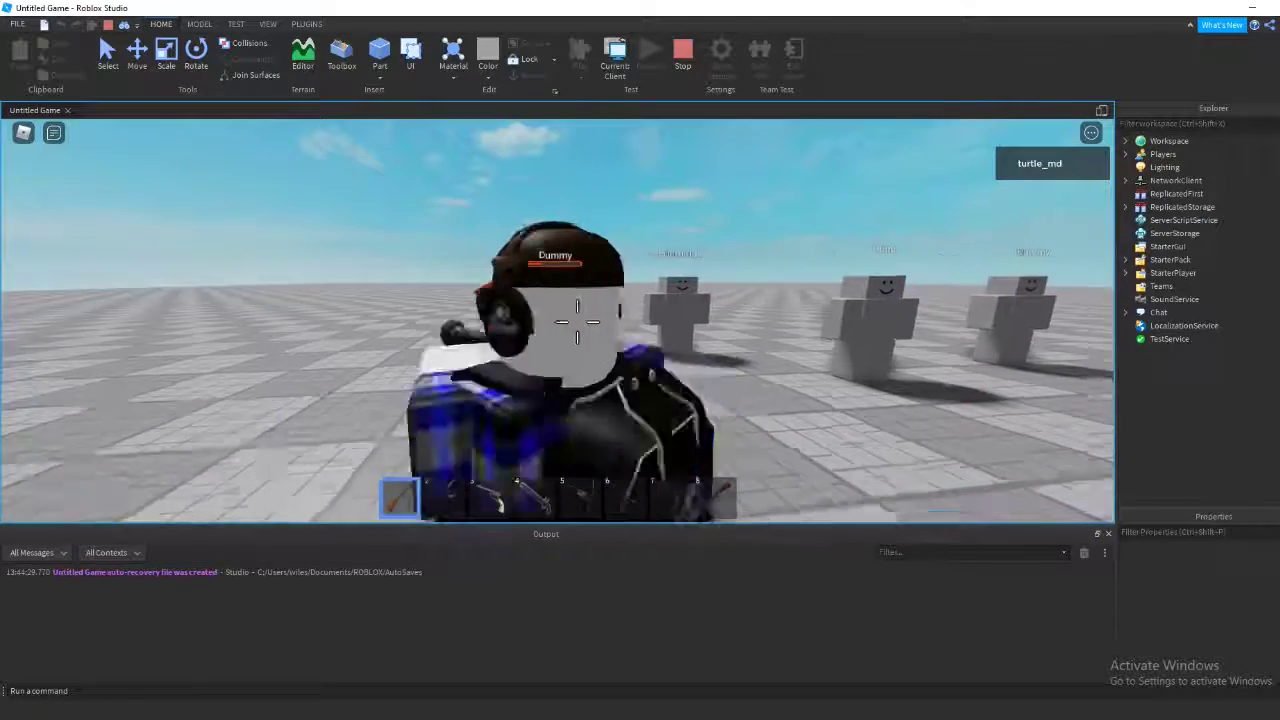
pyautogui.scroll(-3, 577, 320)
pyautogui.click(570, 320)
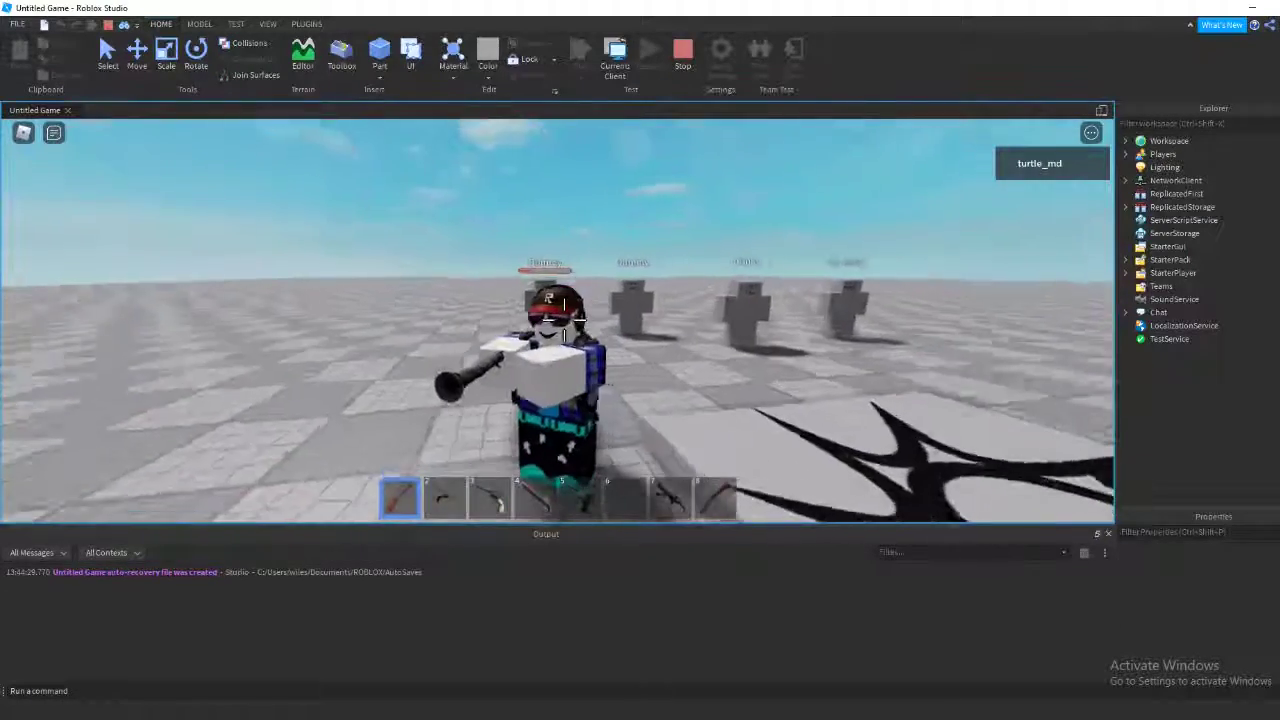
pyautogui.scroll(8, 562, 320)
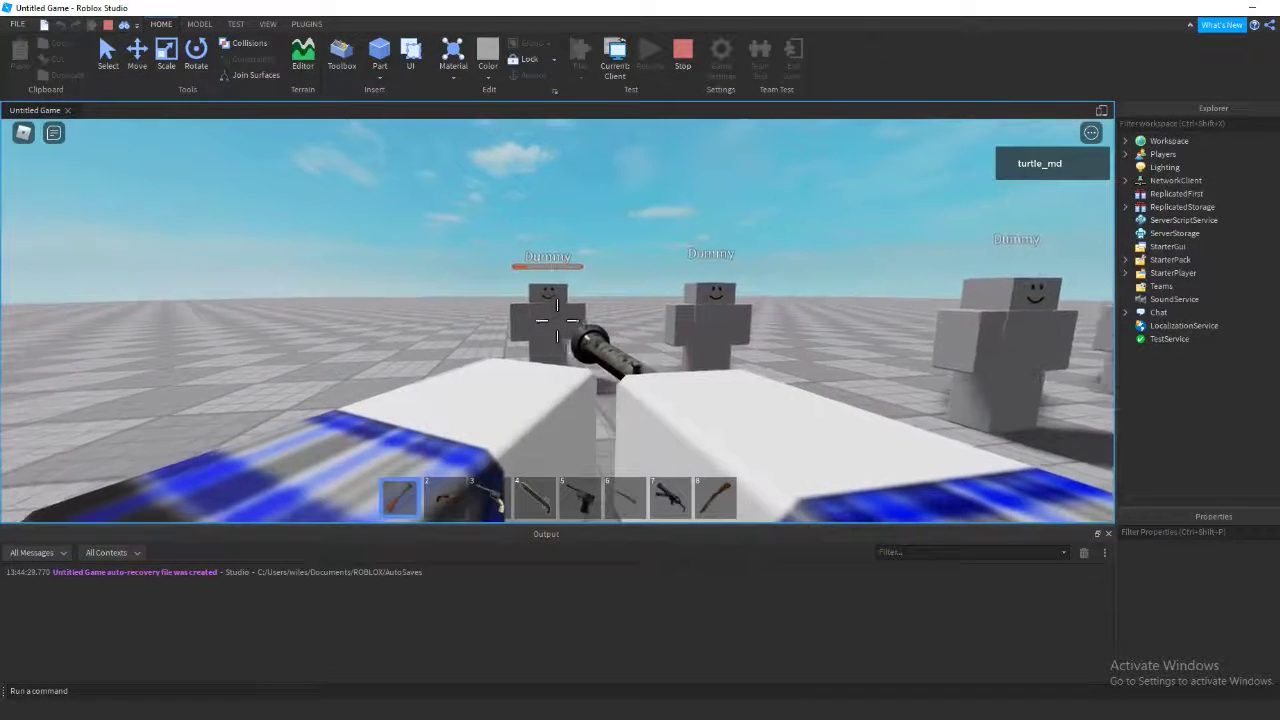
pyautogui.press('w')
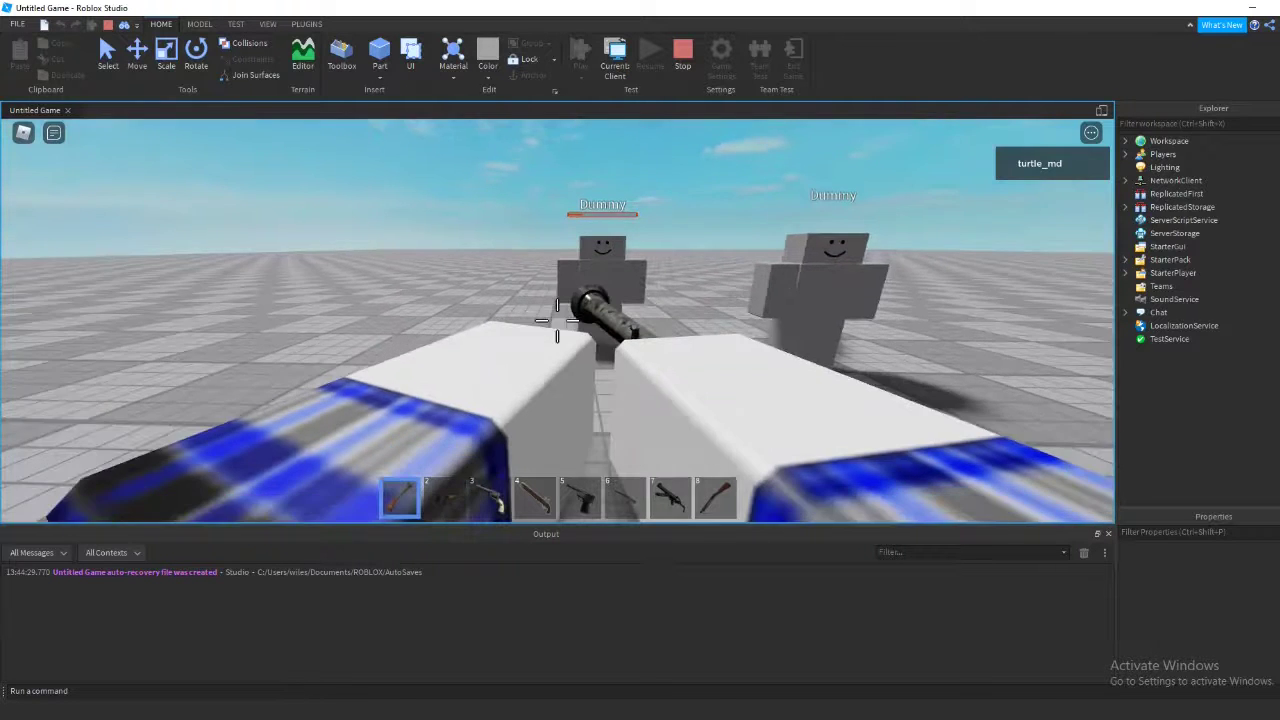
# - Equip the Captains Flintlock Pistol, check its tooltip and aim it at the damaged dummy in first person
pyautogui.press('2')
pyautogui.scroll(-3, 447, 438)
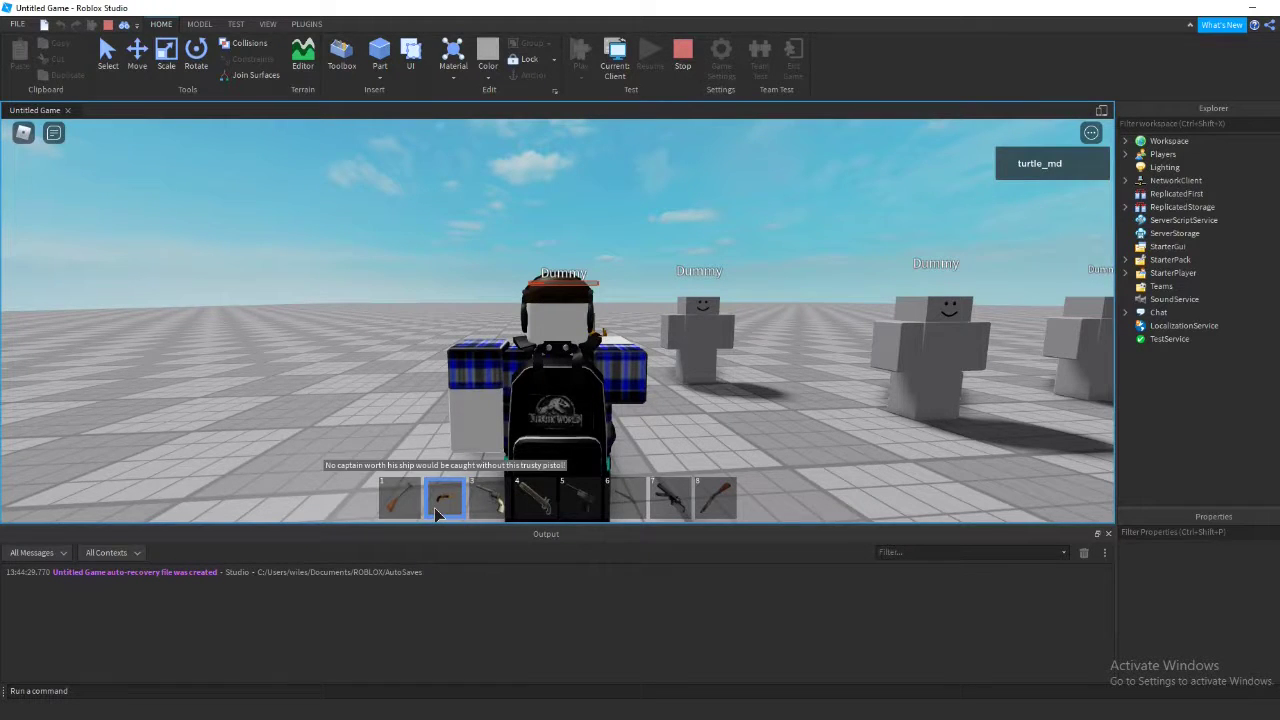
pyautogui.scroll(3, 436, 512)
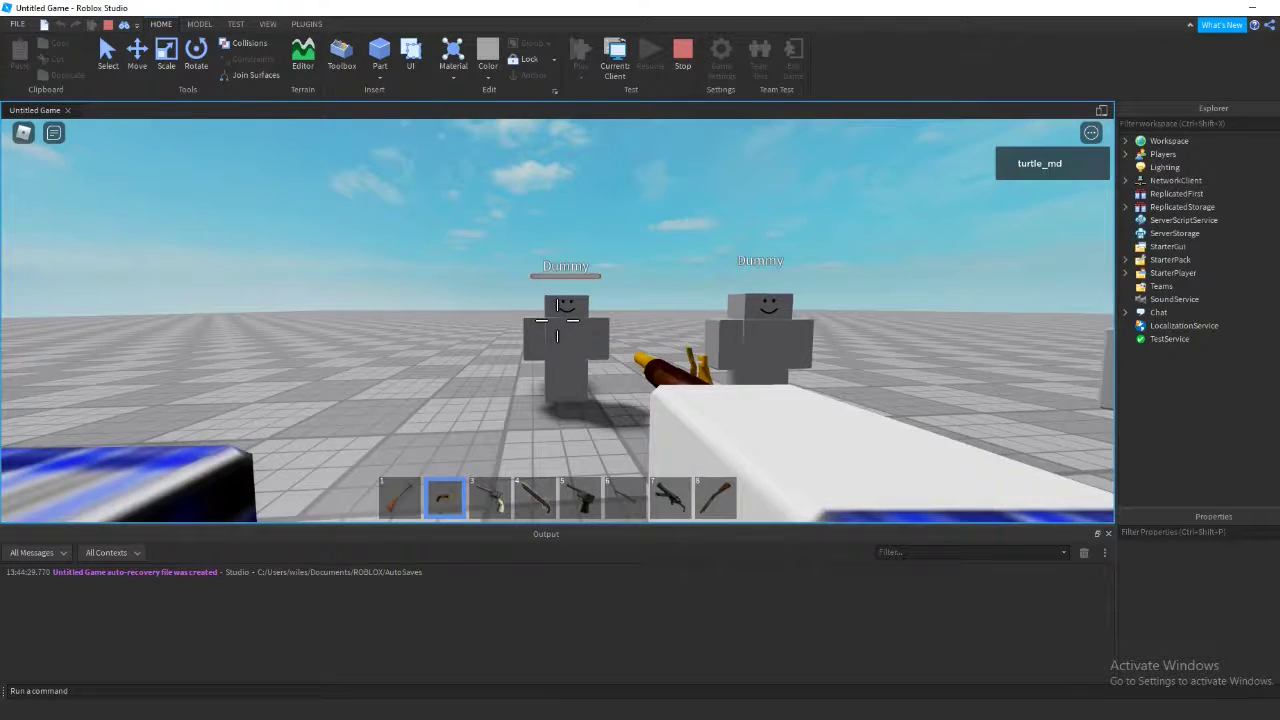
# - Equip the Colt .45 and fire several shots at the second dummy in first person
pyautogui.press('3')
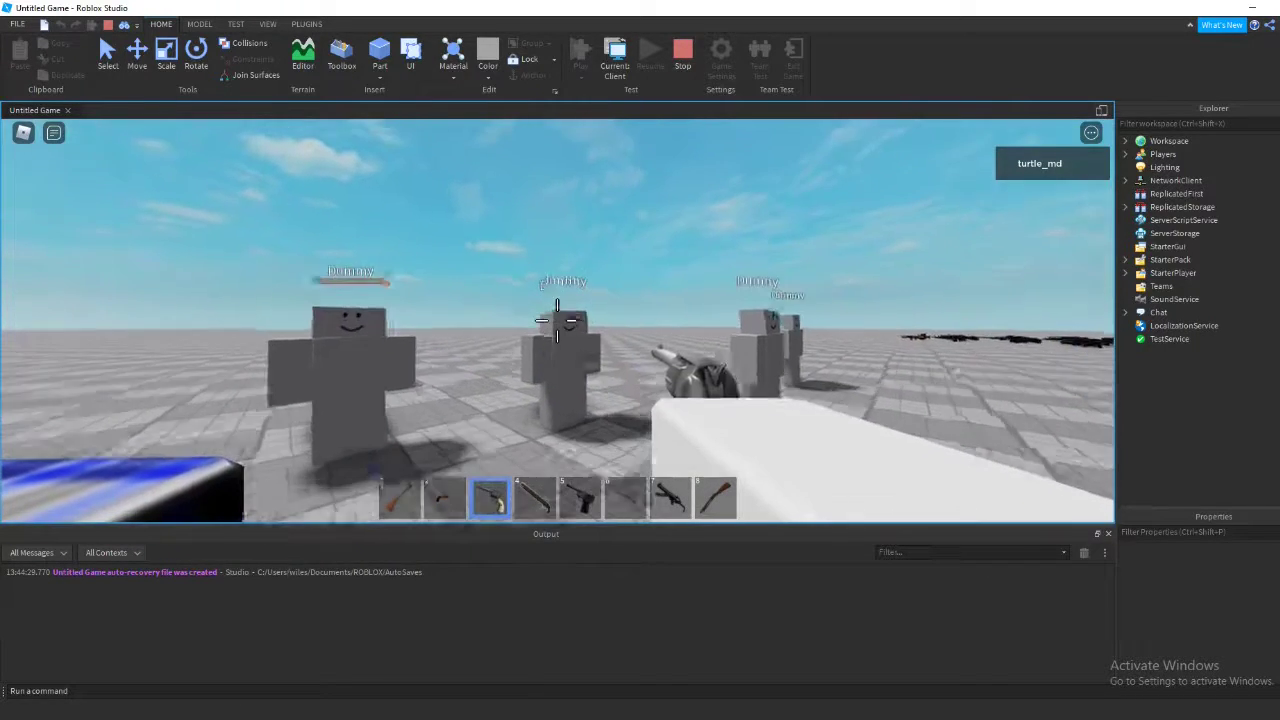
pyautogui.scroll(-3, 500, 503)
pyautogui.scroll(3, 500, 503)
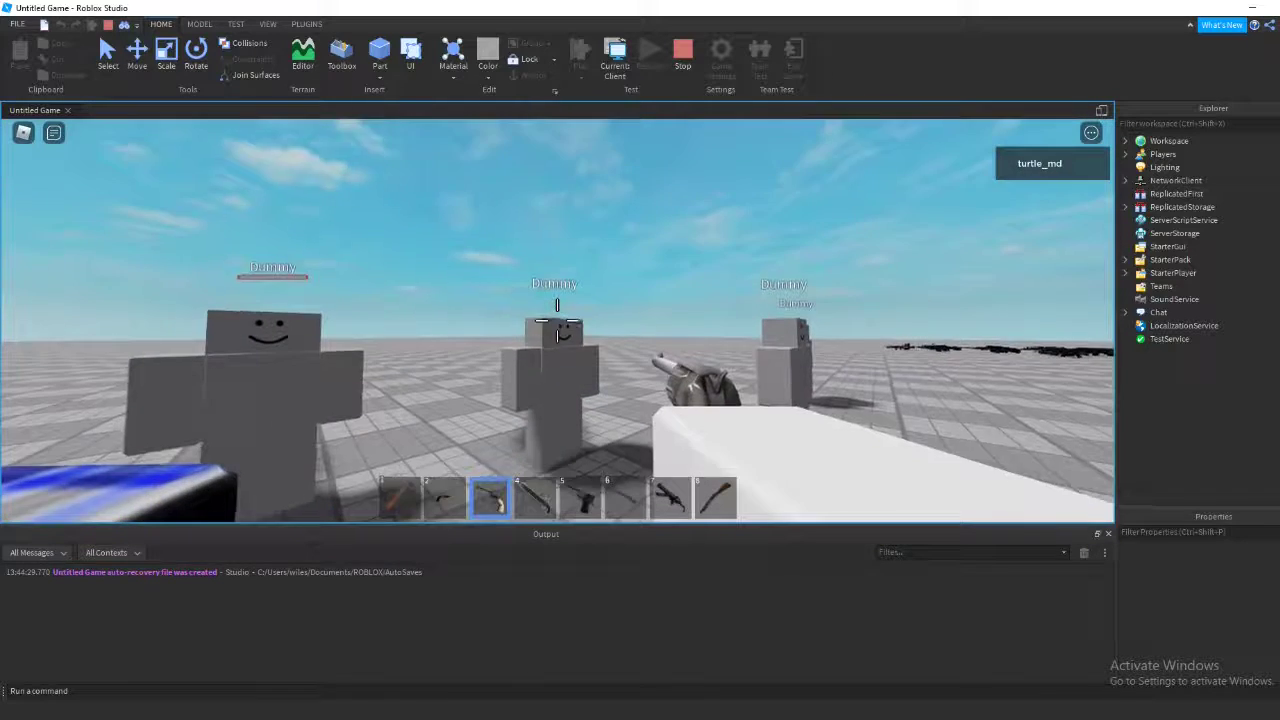
pyautogui.click(557, 320)
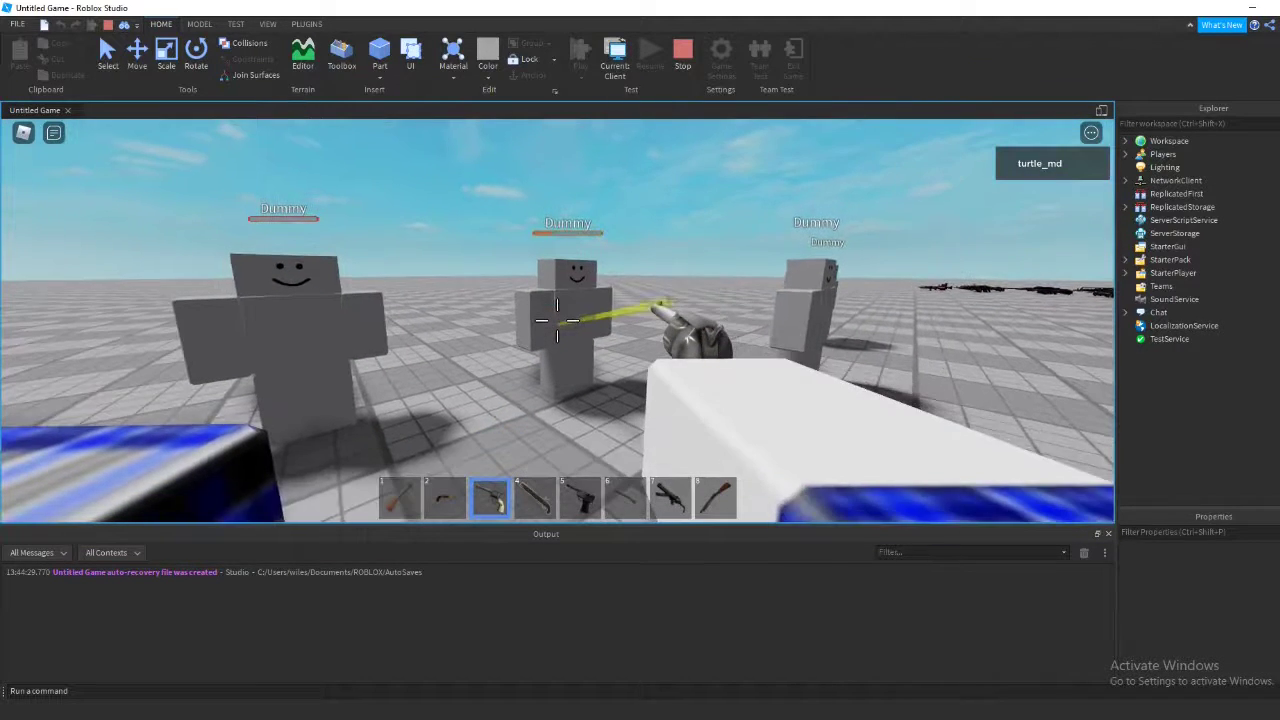
pyautogui.click(557, 320)
pyautogui.click(557, 320)
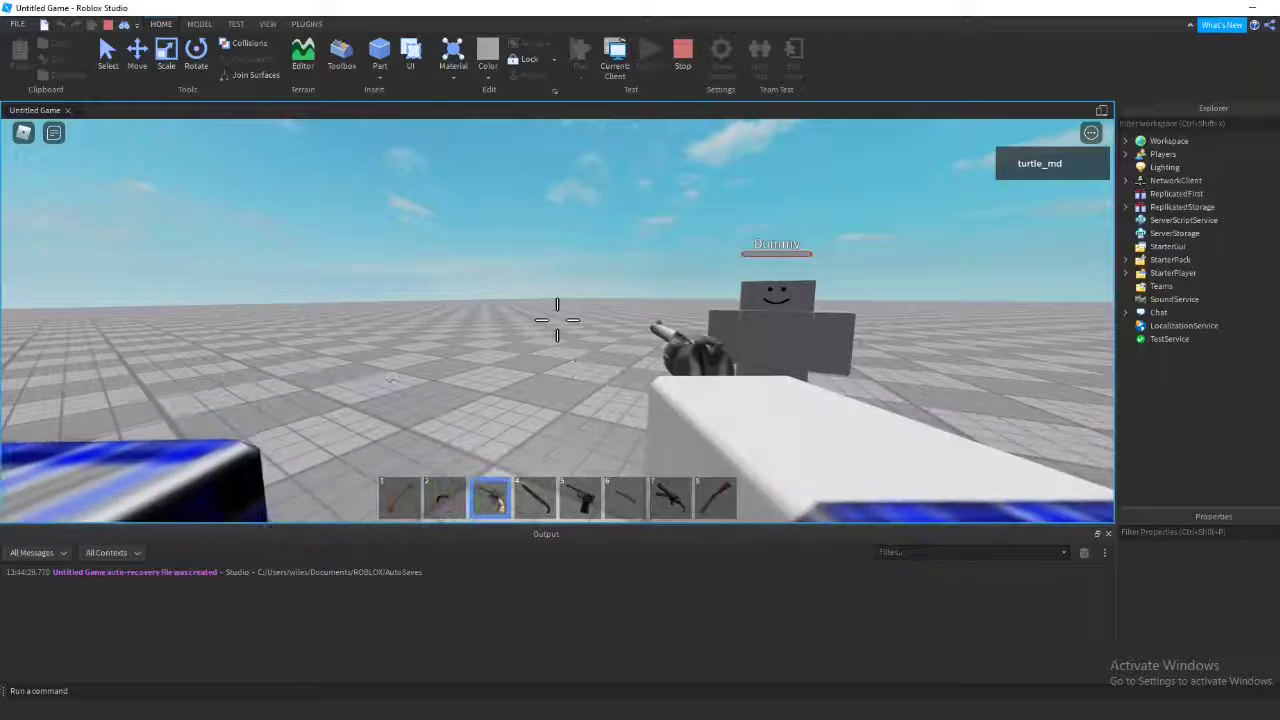
# - Walk over to the undamaged third dummy with the Colt .45 and shoot it
pyautogui.press('s')
pyautogui.scroll(-3, 557, 320)
pyautogui.moveTo(557, 320); pyautogui.dragTo(557, 320, button='right')
pyautogui.scroll(3, 557, 320)
pyautogui.press('w')
pyautogui.press('d')
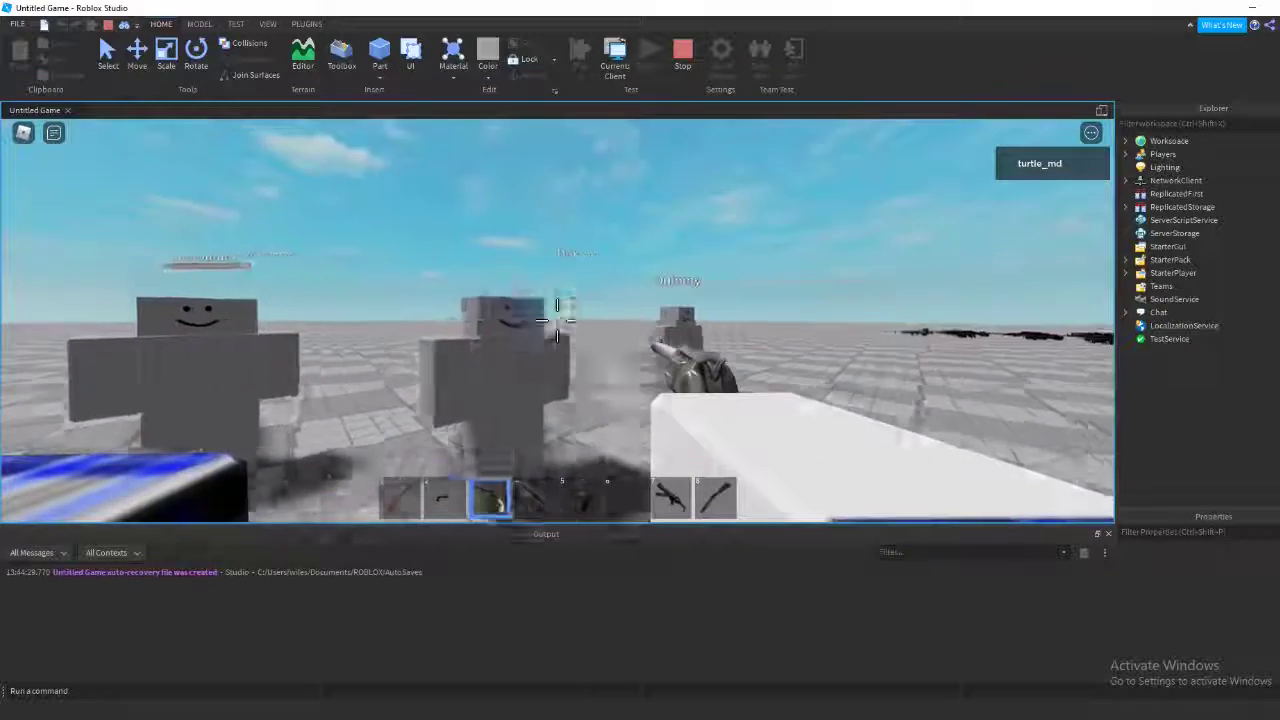
pyautogui.press('d')
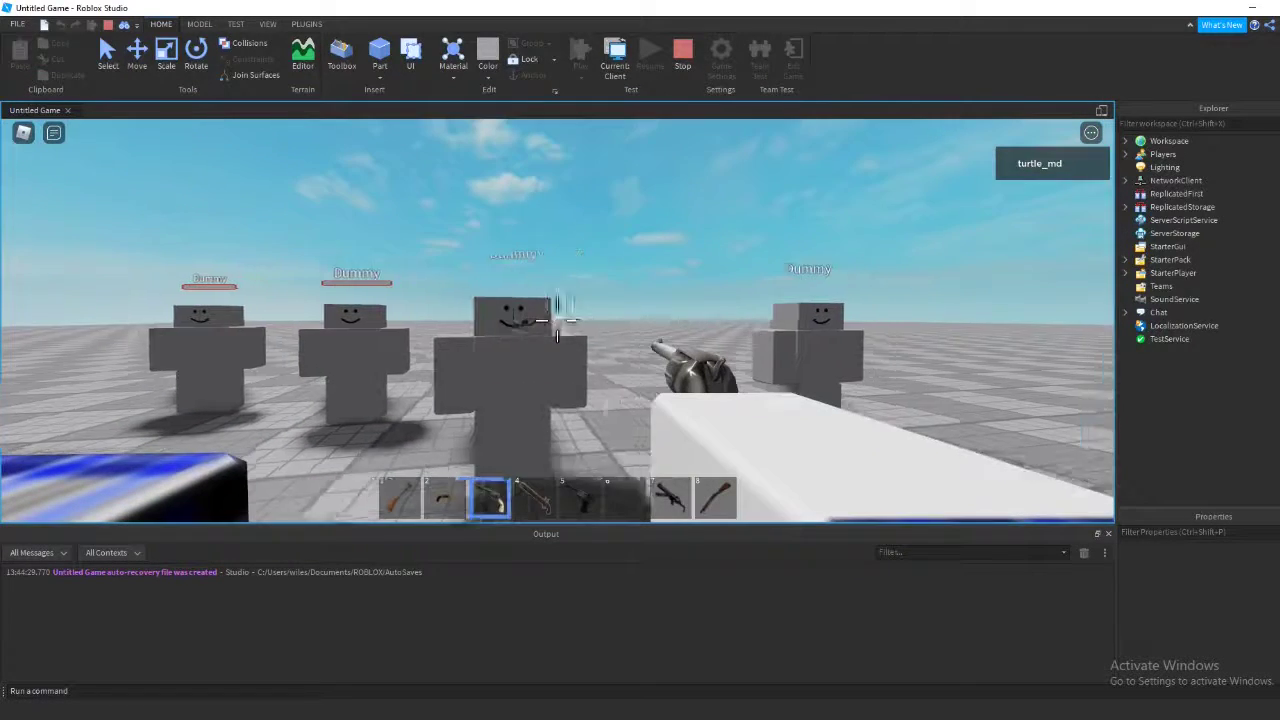
pyautogui.press('d')
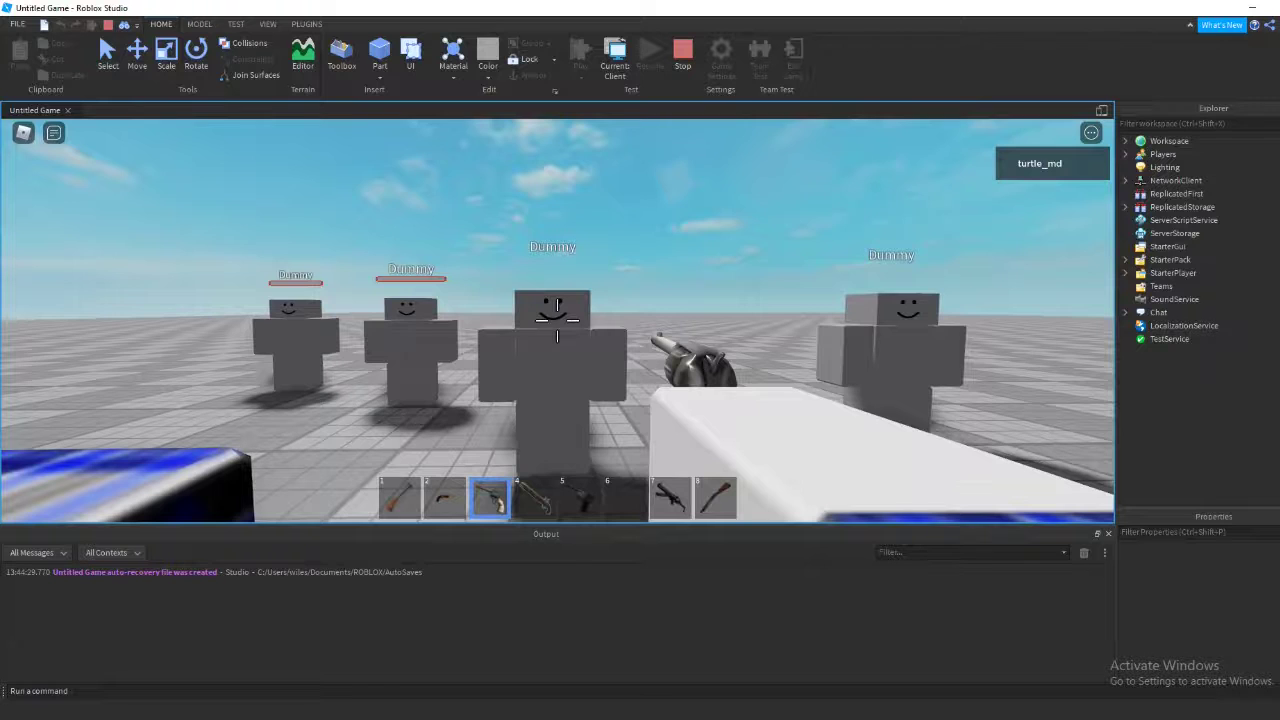
pyautogui.press('w')
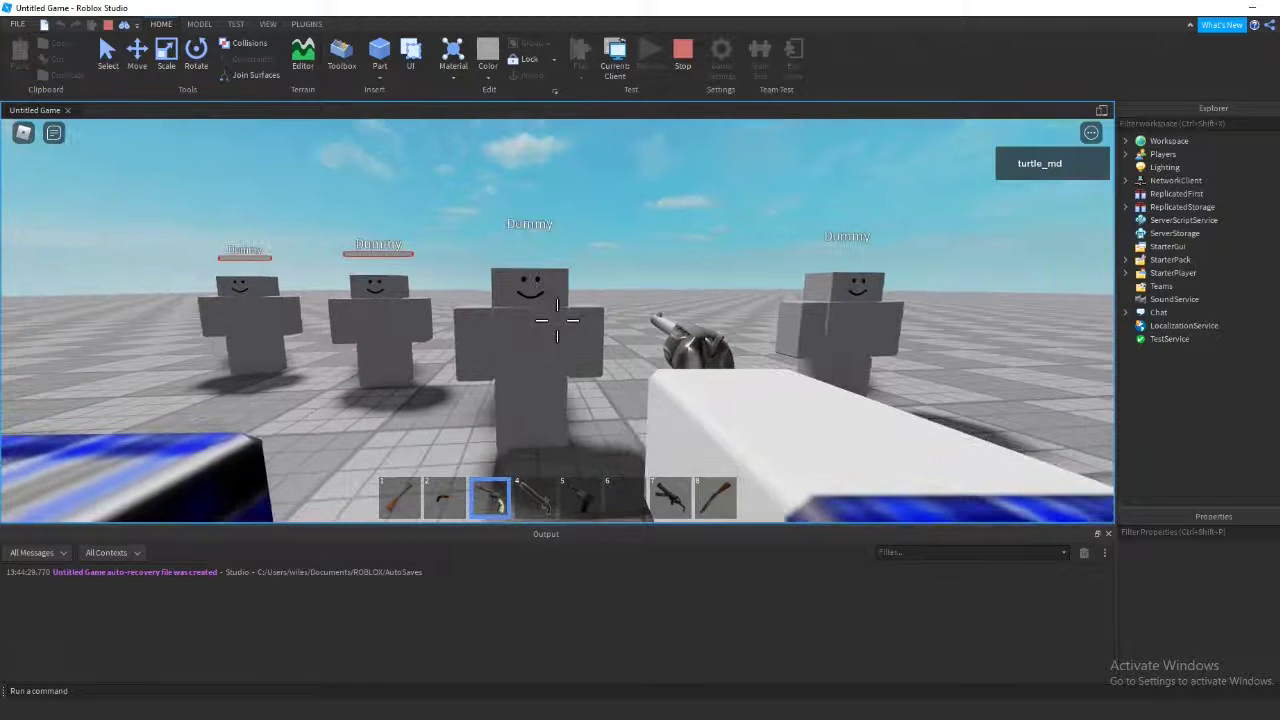
pyautogui.click(557, 320)
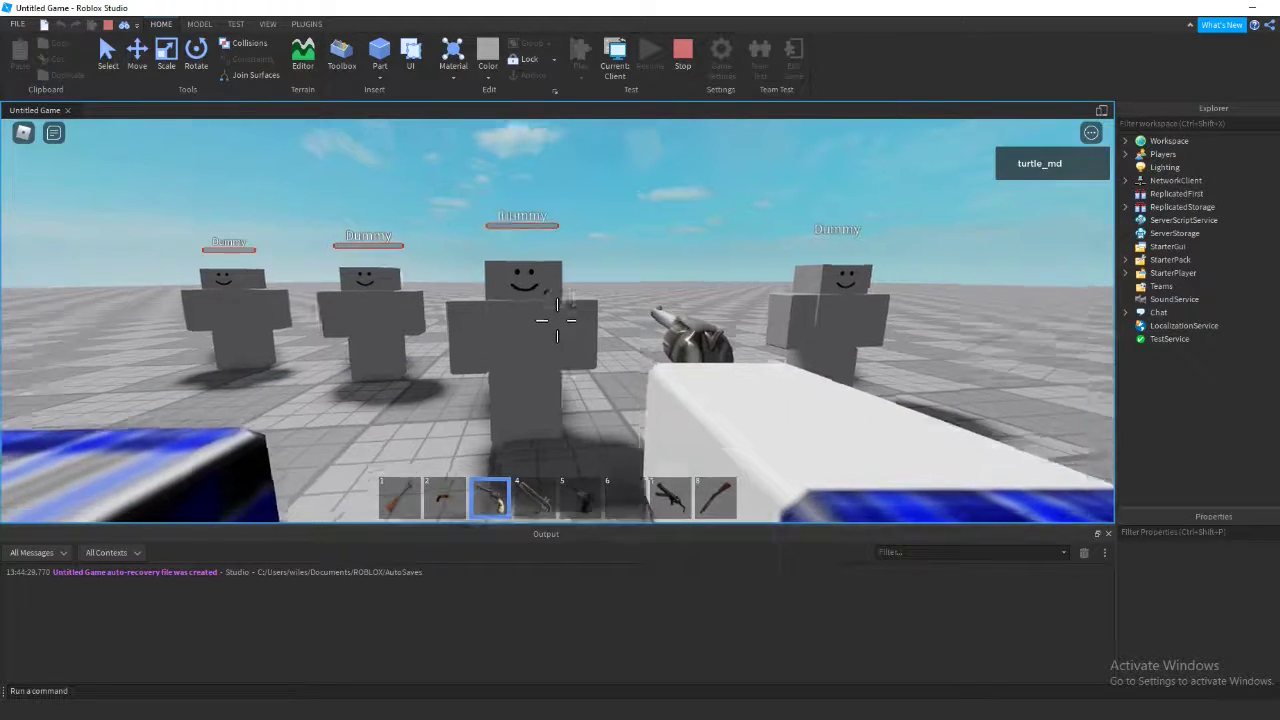
# - Equip the Flintlock Pistol, check its tooltip and aim it at the third dummy in first person
pyautogui.scroll(-5, 557, 320)
pyautogui.click(533, 493)
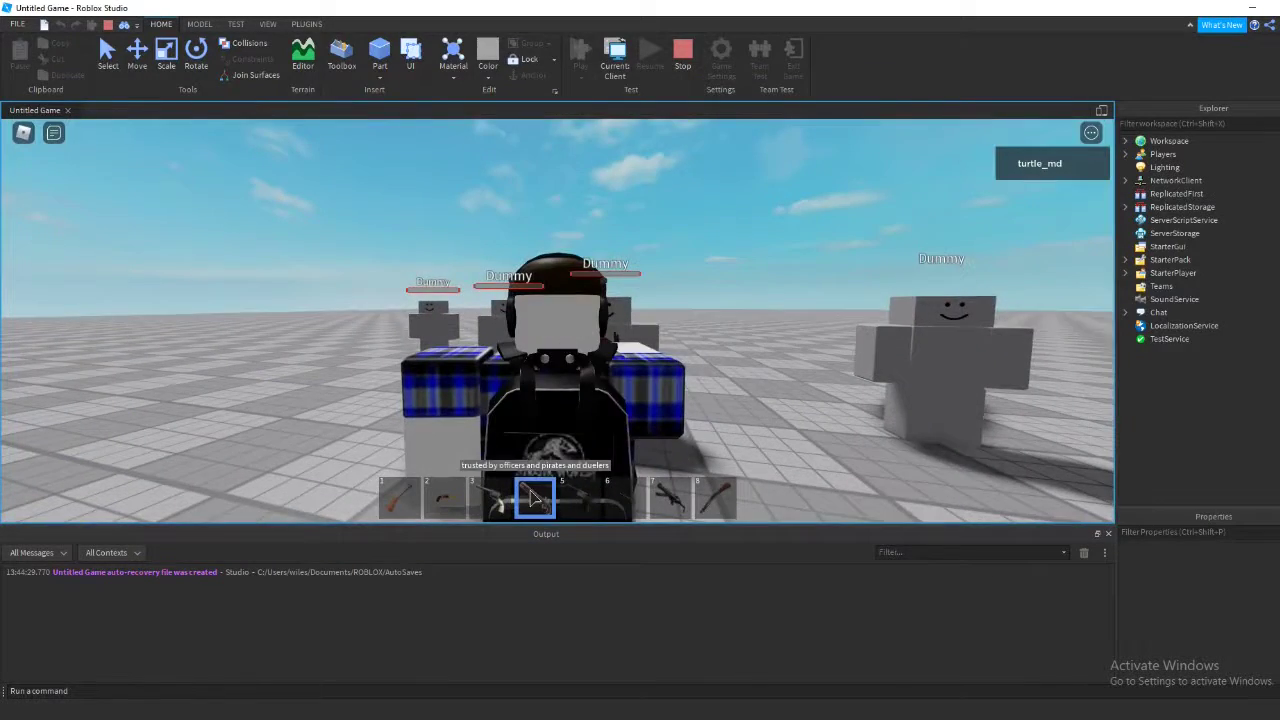
pyautogui.scroll(5, 533, 493)
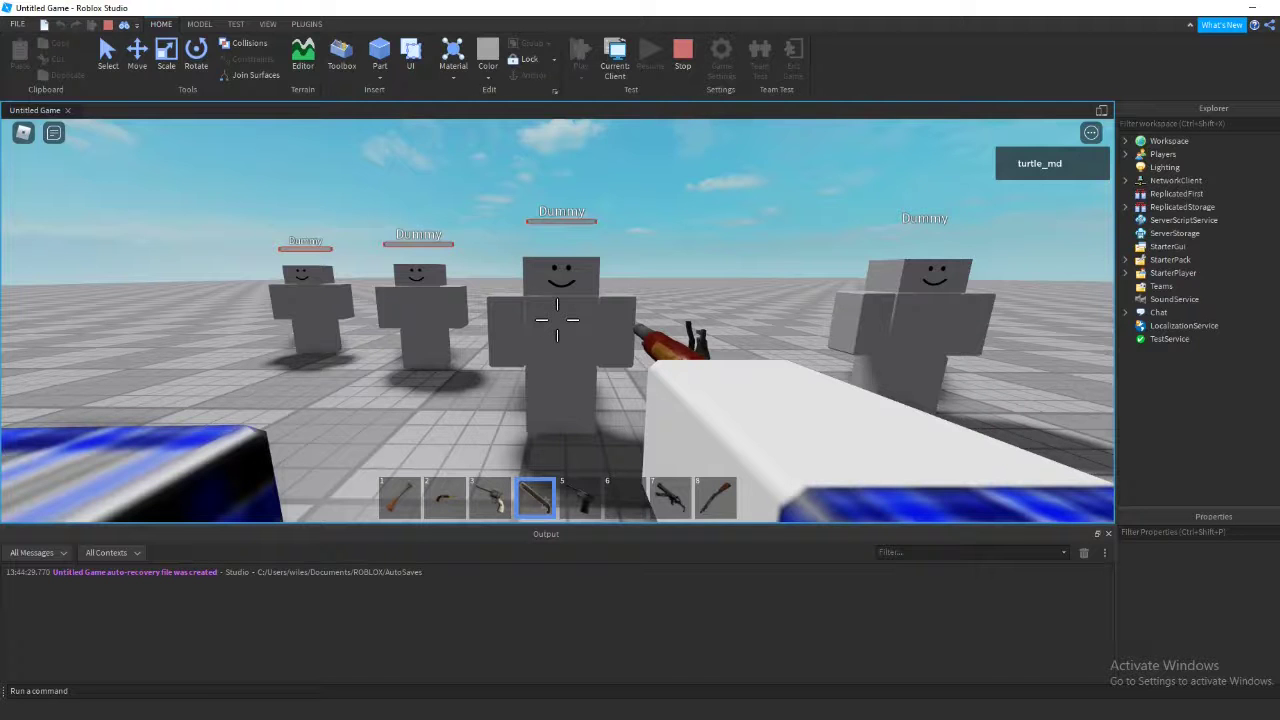
# - Equip the Luger, view it from third person and walk up to a dummy in first person
pyautogui.press('5')
pyautogui.press('5')
pyautogui.scroll(-4, 557, 320)
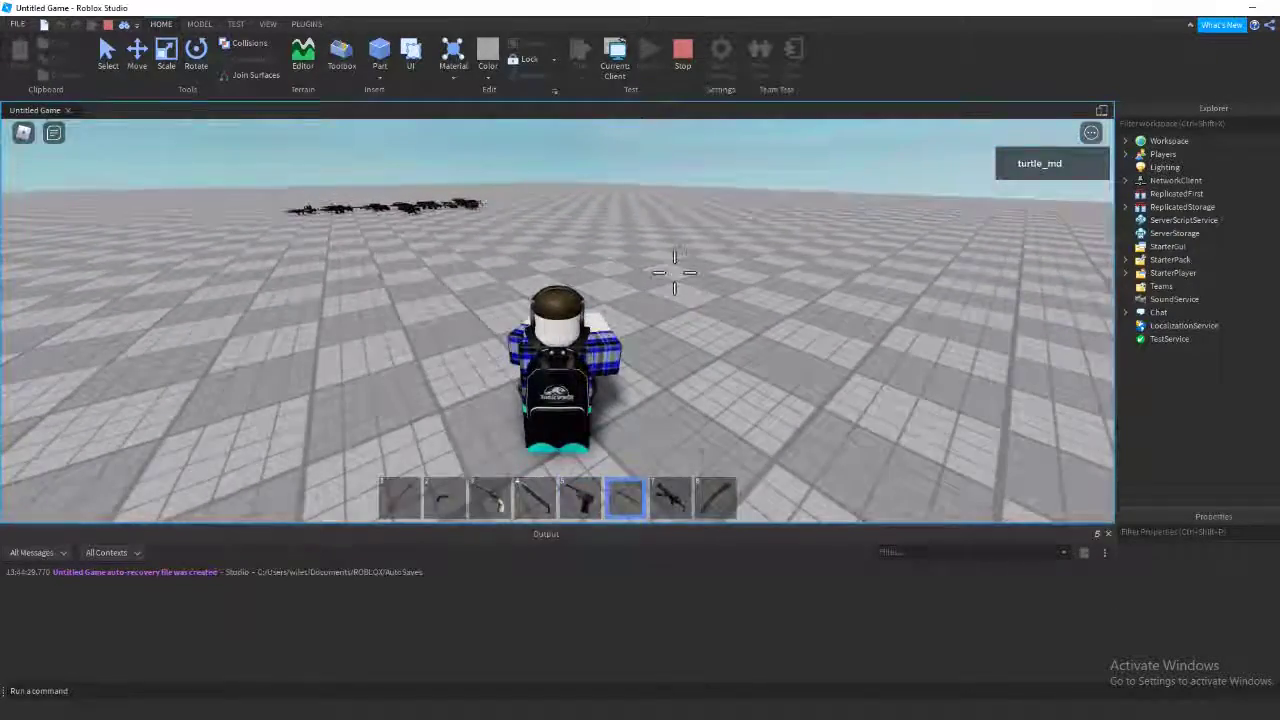
pyautogui.scroll(4, 557, 320)
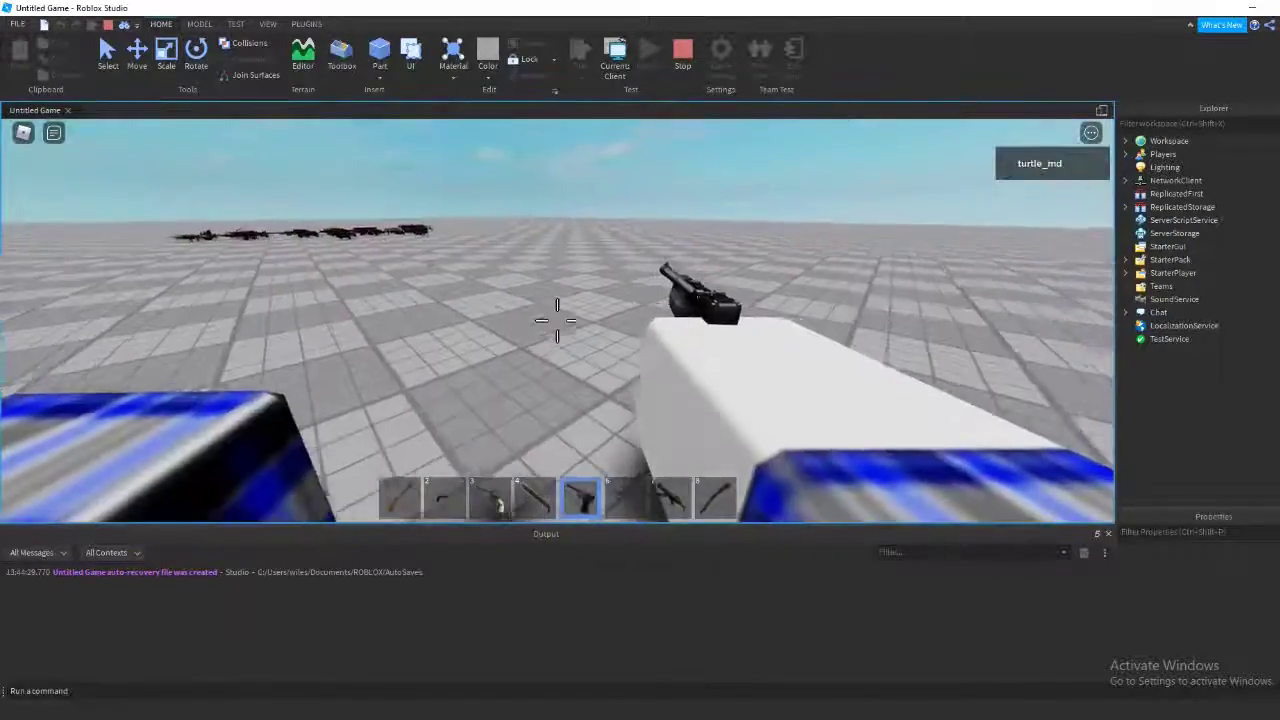
pyautogui.press('w')
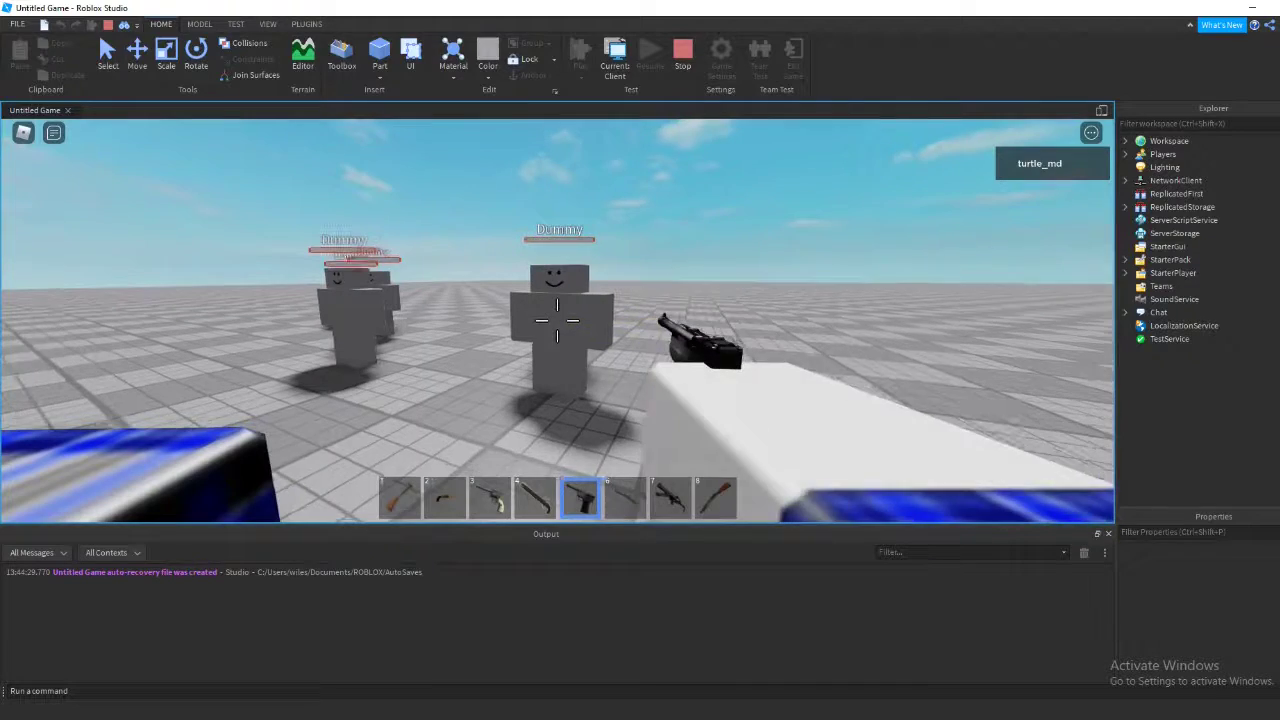
# - Fire the Luger at the dummy, back away and reload, and fire more shots beside the spawn pad
pyautogui.click(557, 320)
pyautogui.click(557, 320)
pyautogui.press('s')
pyautogui.press('r')
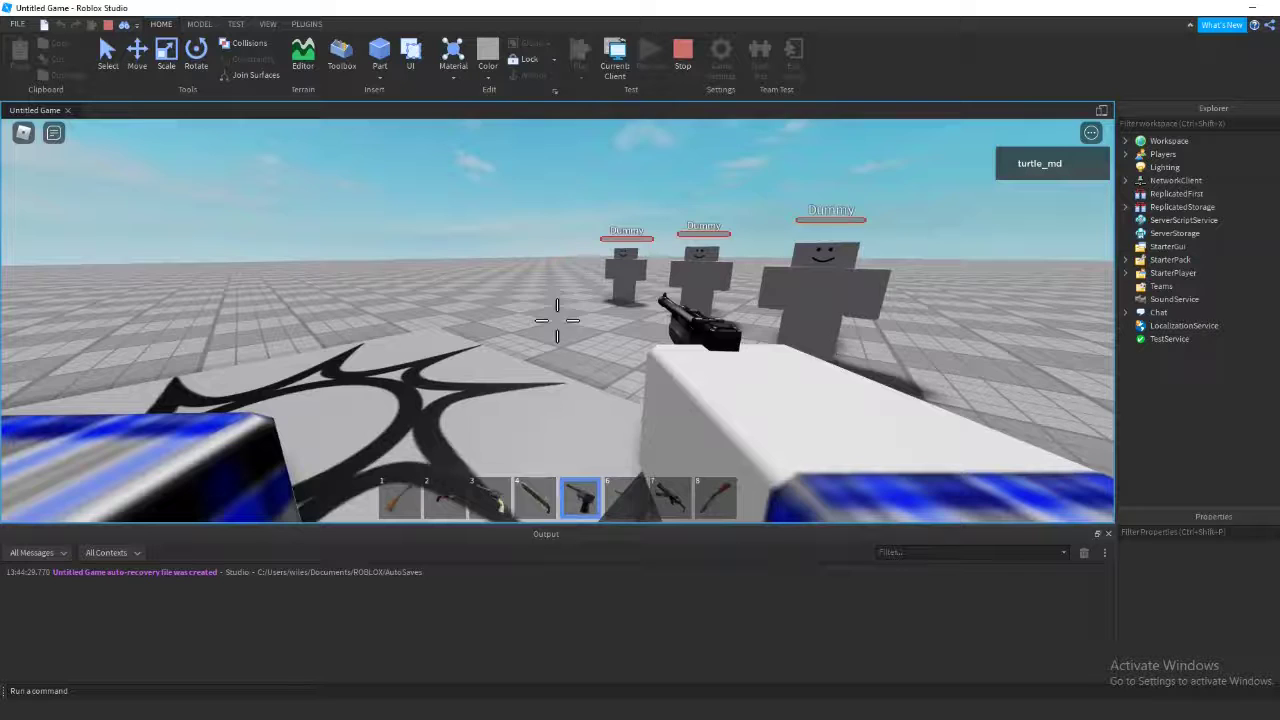
pyautogui.click(557, 320)
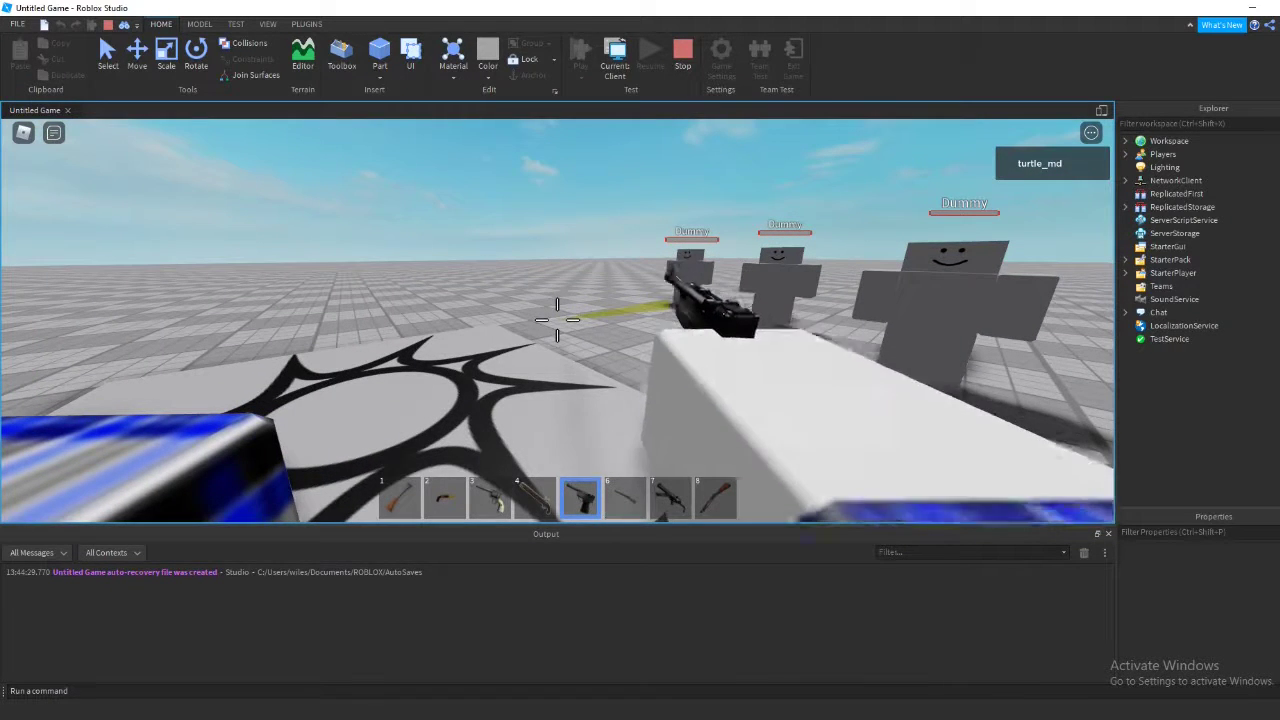
pyautogui.click(557, 320)
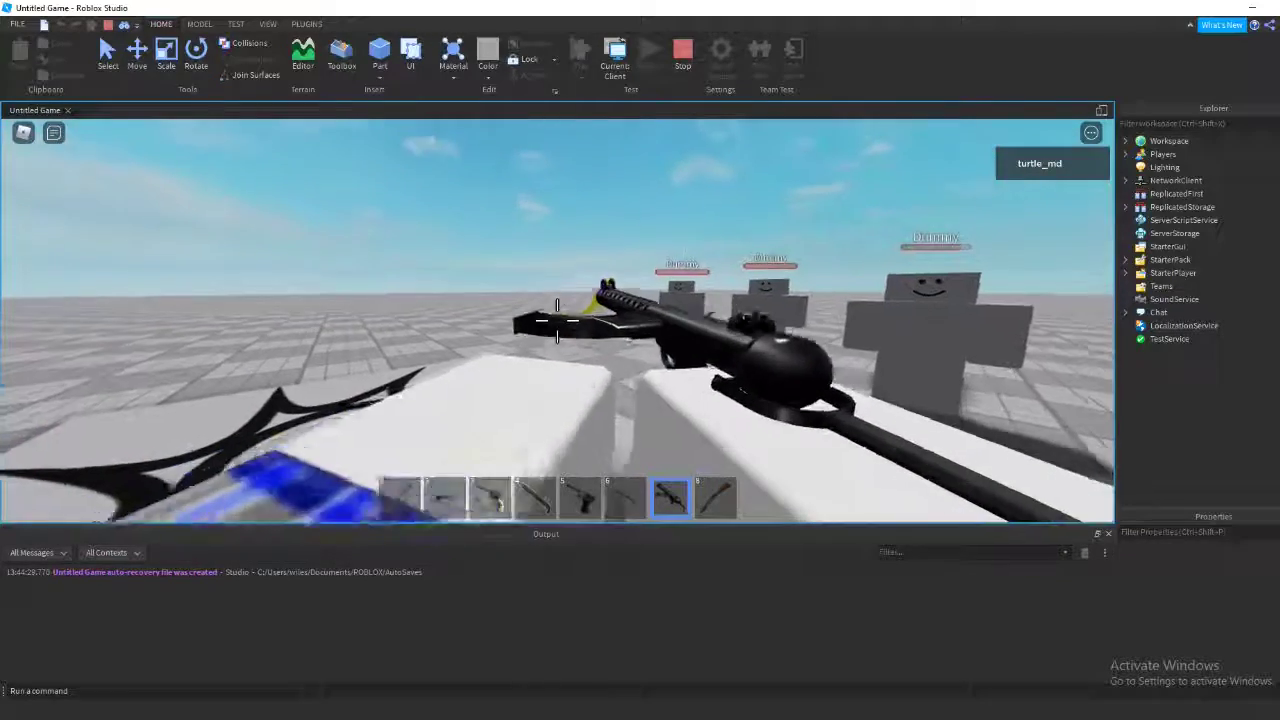
# - Check the Sterling's tooltip and third-person look, and compare it in first person with the Luger
pyautogui.scroll(-5, 557, 320)
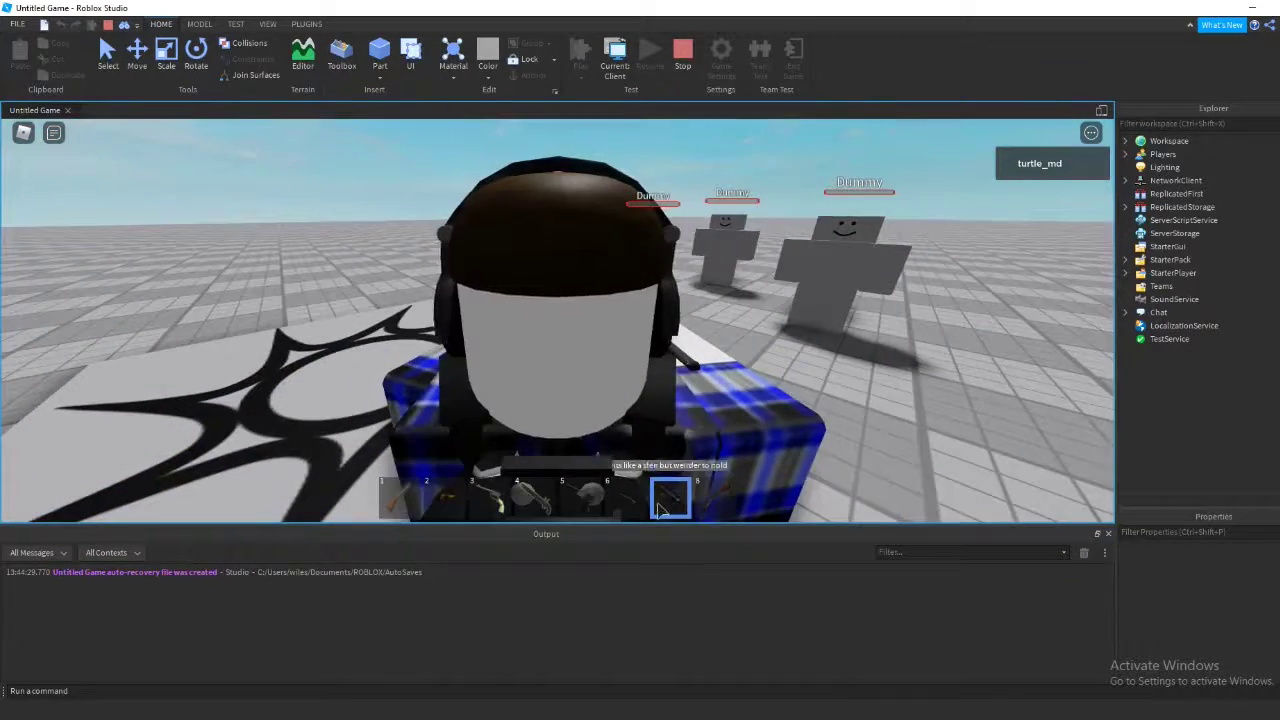
pyautogui.scroll(5, 660, 510)
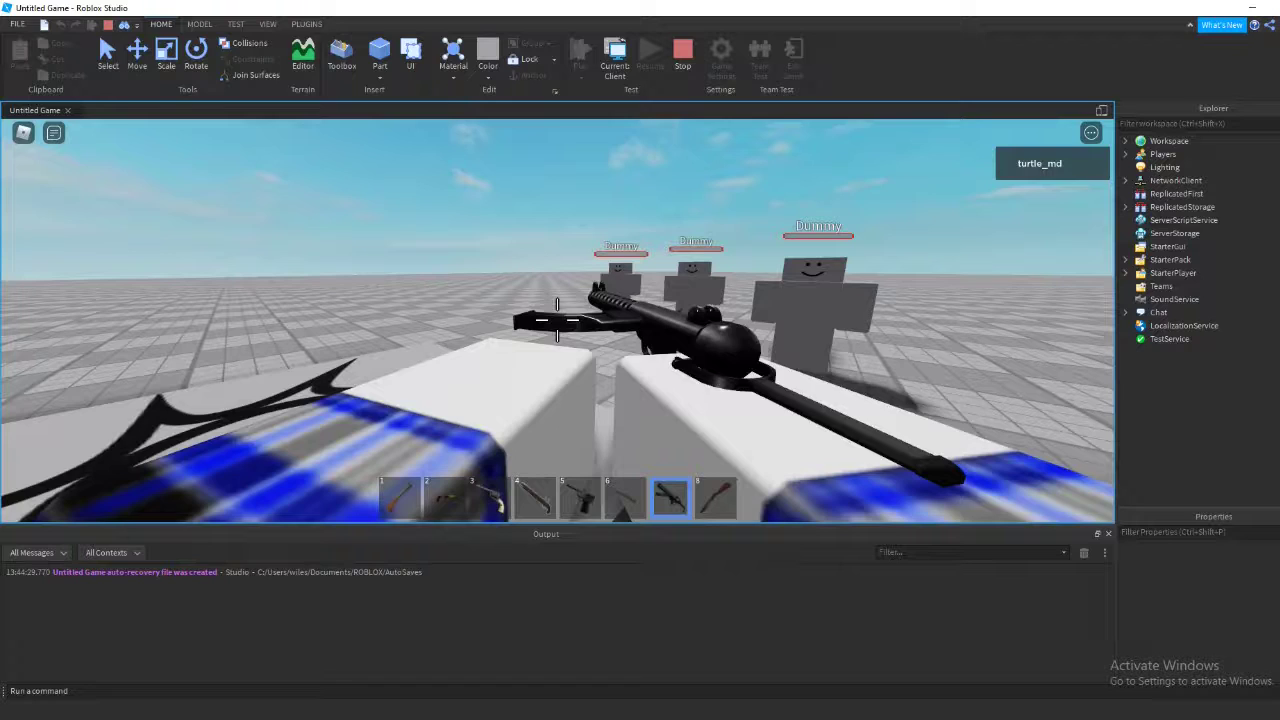
pyautogui.press('5')
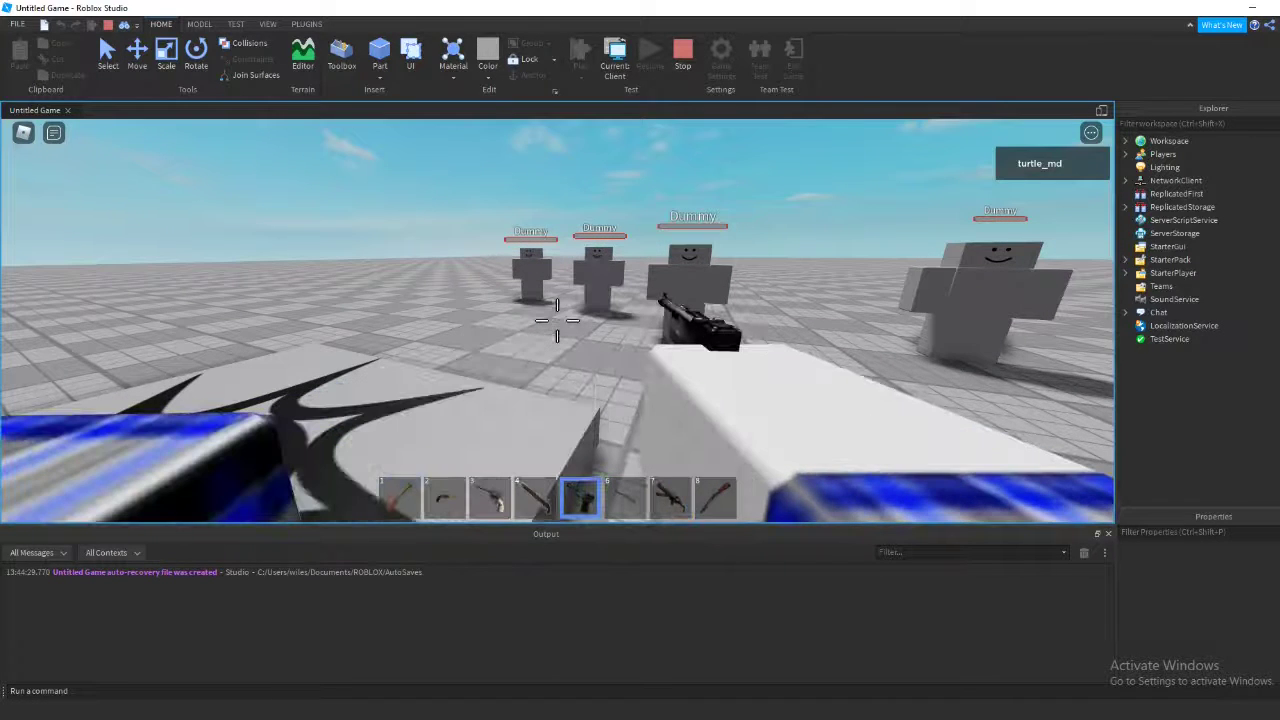
pyautogui.press('7')
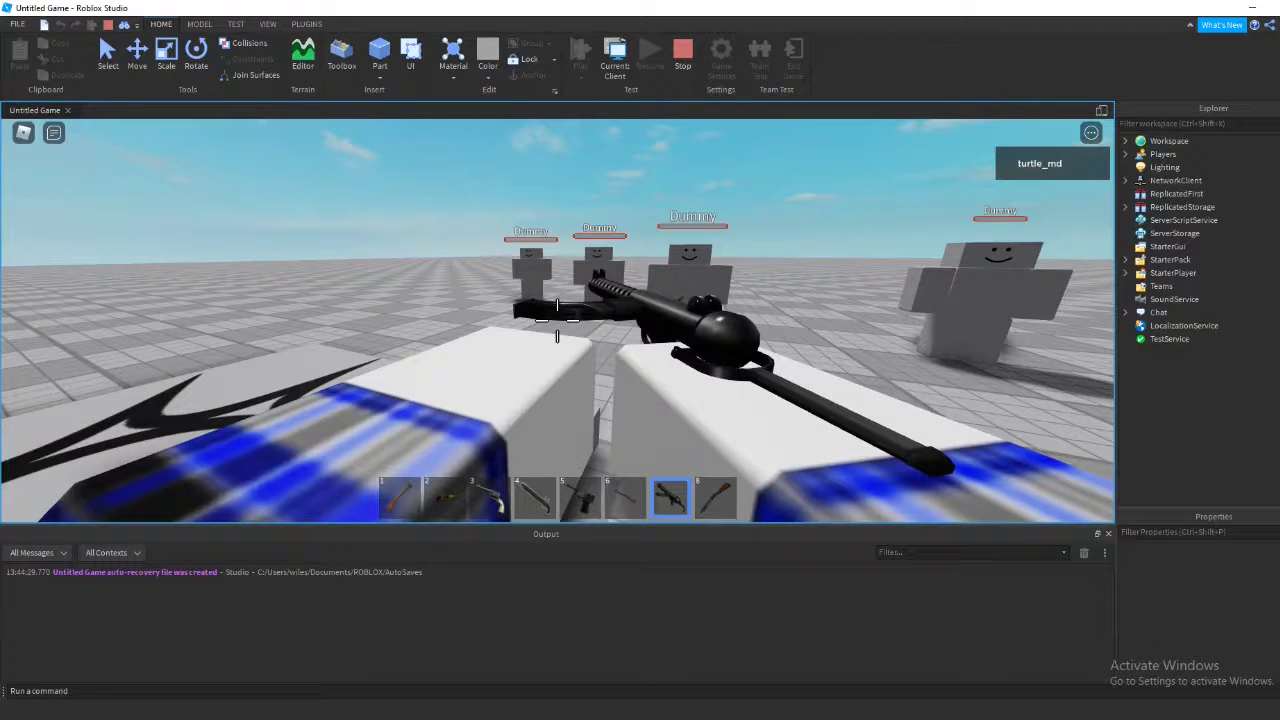
pyautogui.press('7')
pyautogui.press('5')
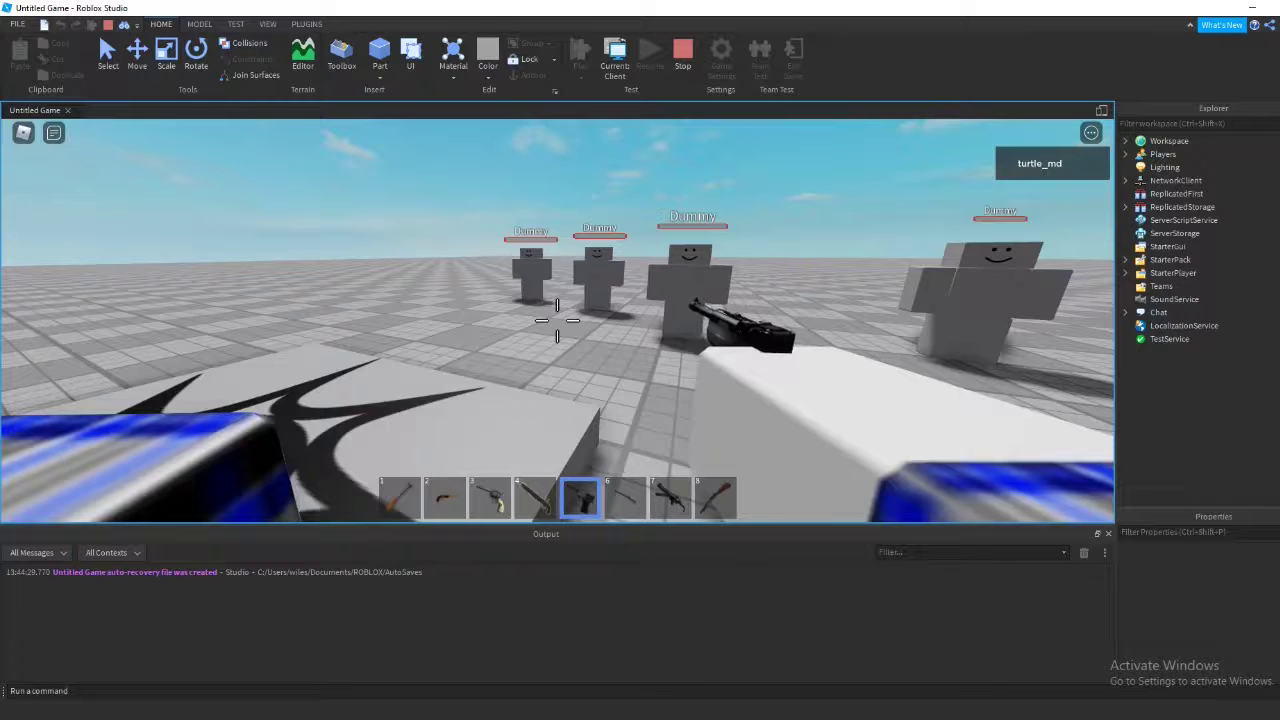
pyautogui.press('7')
pyautogui.press('7')
# - Equip the Trench Gun, walk up to the row of dummies and fire at the one in the crosshair
pyautogui.press('8')
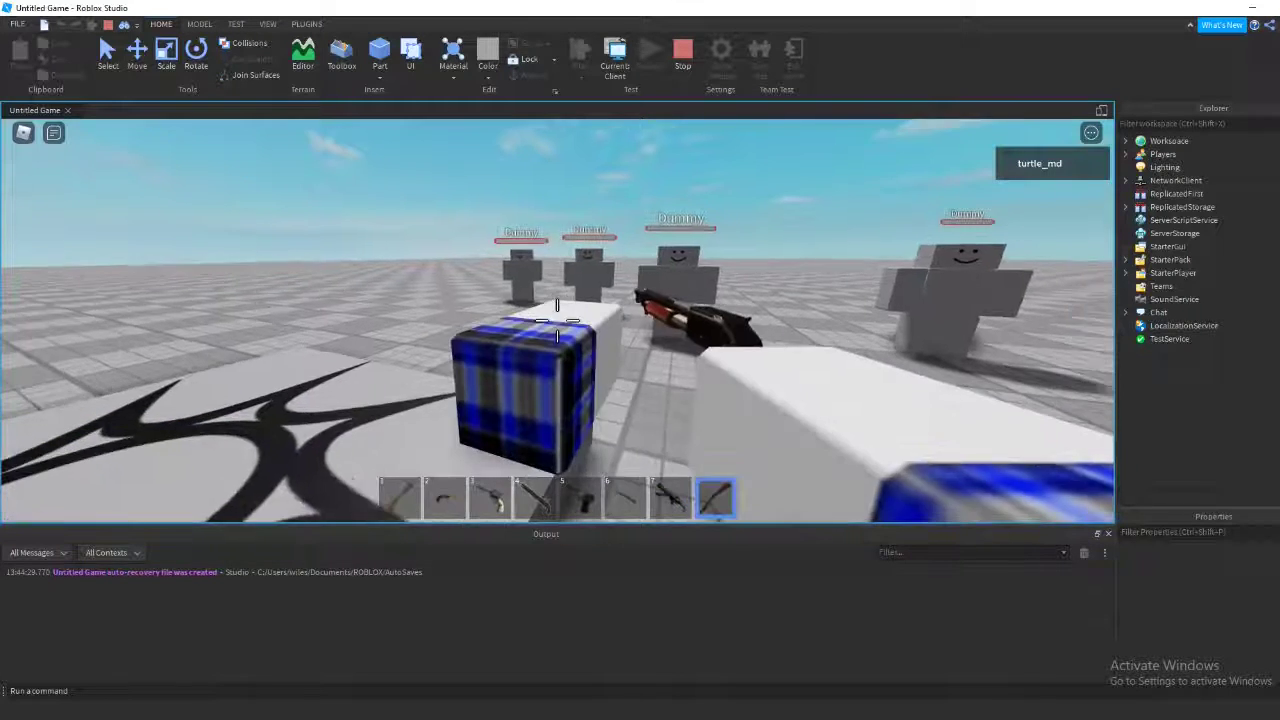
pyautogui.press('w')
pyautogui.click(557, 318)
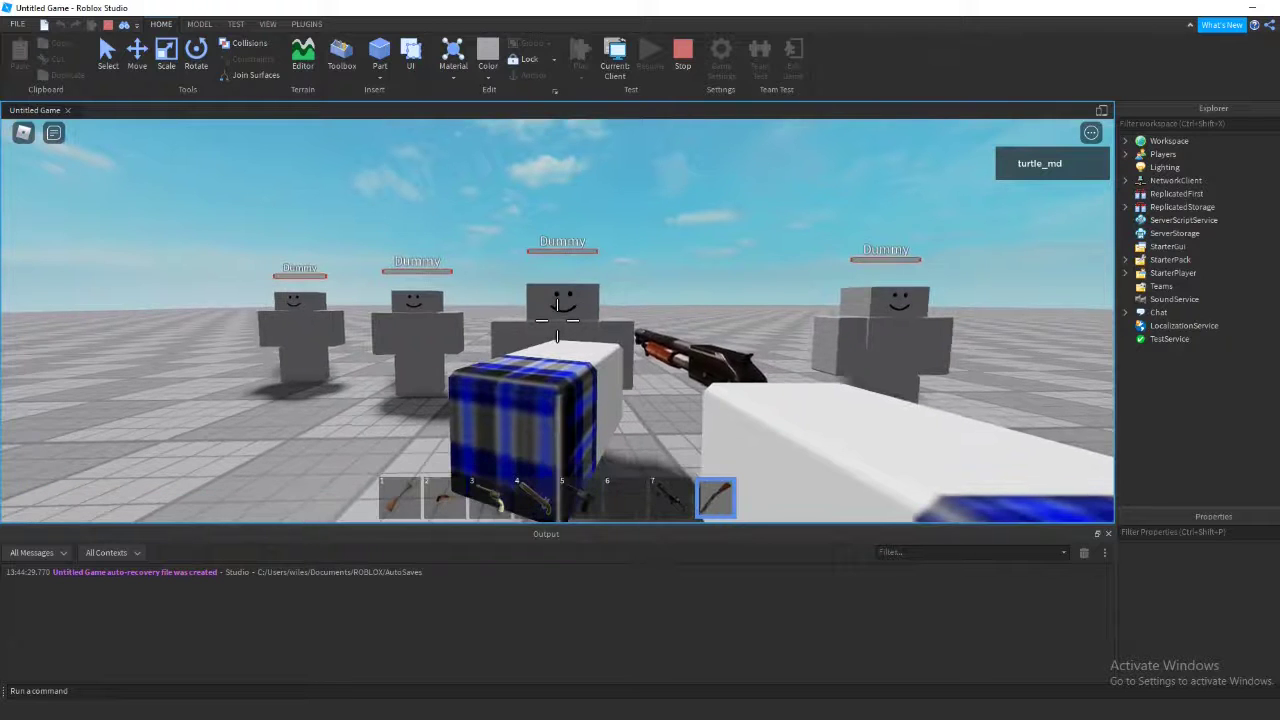
pyautogui.click(557, 318)
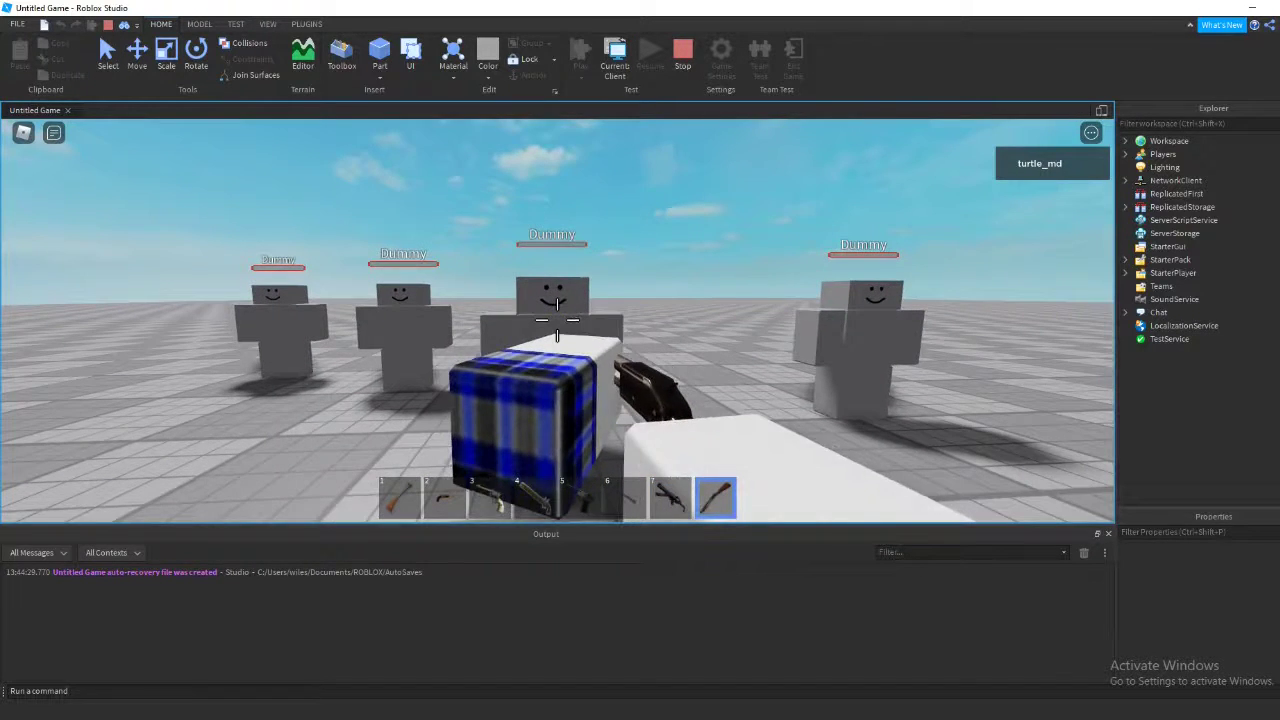
# - View the Trench Gun in third person, back away to the spawn pad and return to first person
pyautogui.scroll(-3, 557, 318)
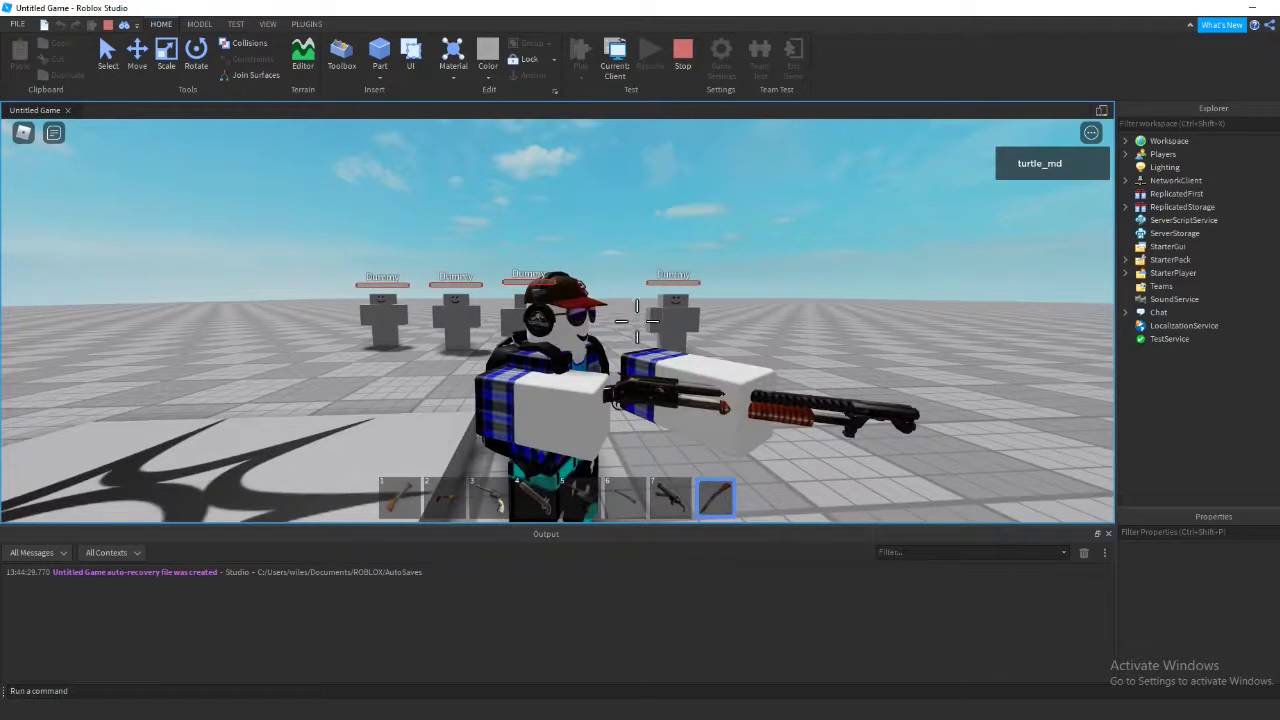
pyautogui.scroll(3, 670, 318)
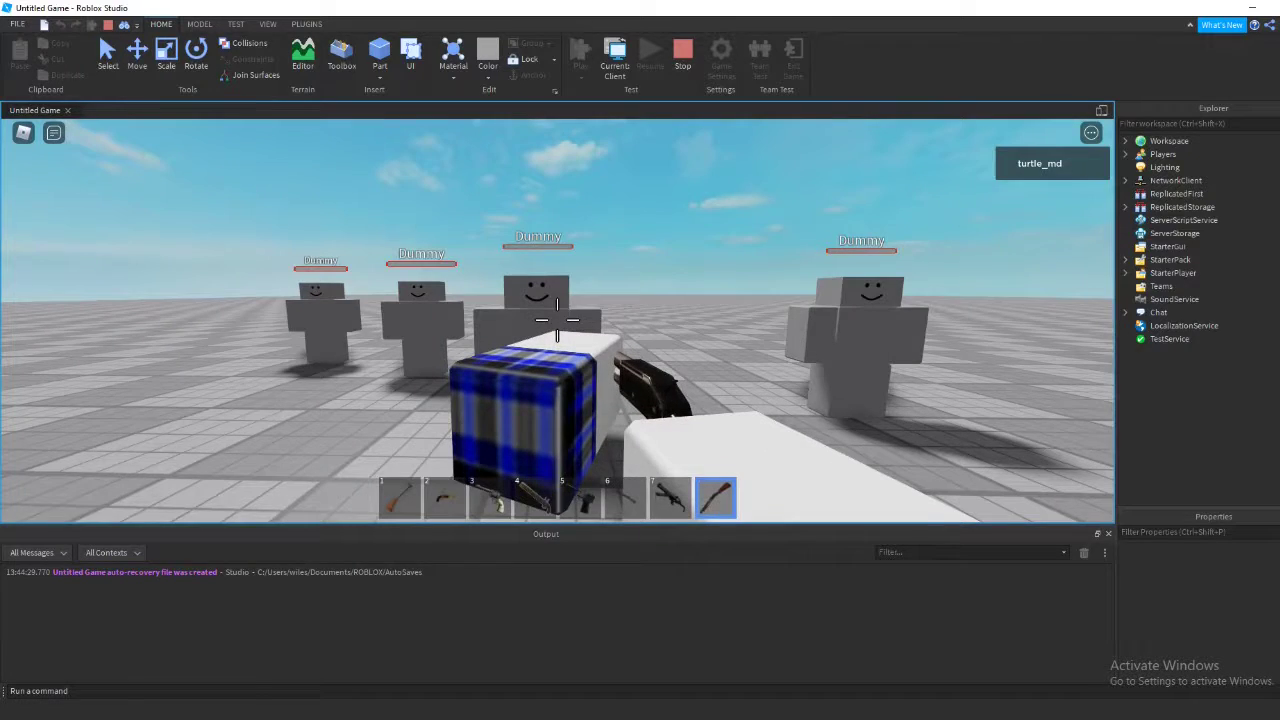
pyautogui.scroll(-3, 557, 320)
pyautogui.press('s')
pyautogui.scroll(3, 557, 320)
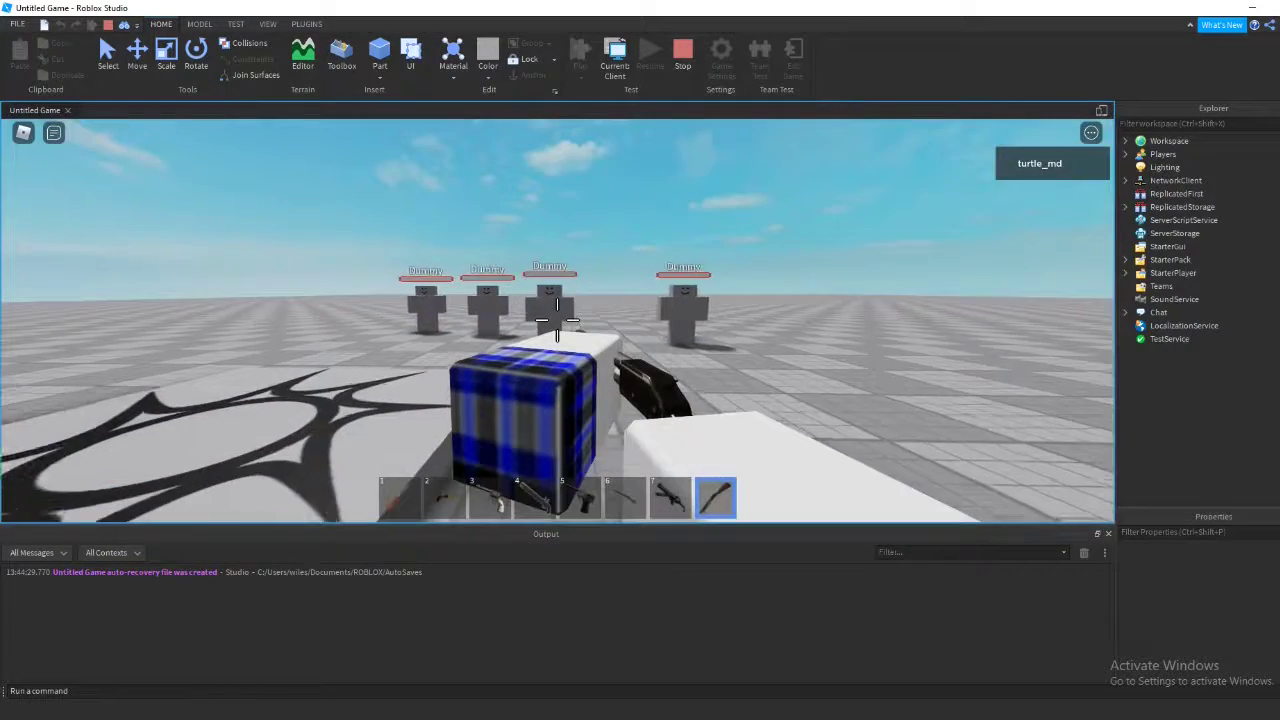
# - Equip the M1 Garand, move toward the dummies to fire at one, and reload
pyautogui.press('6')
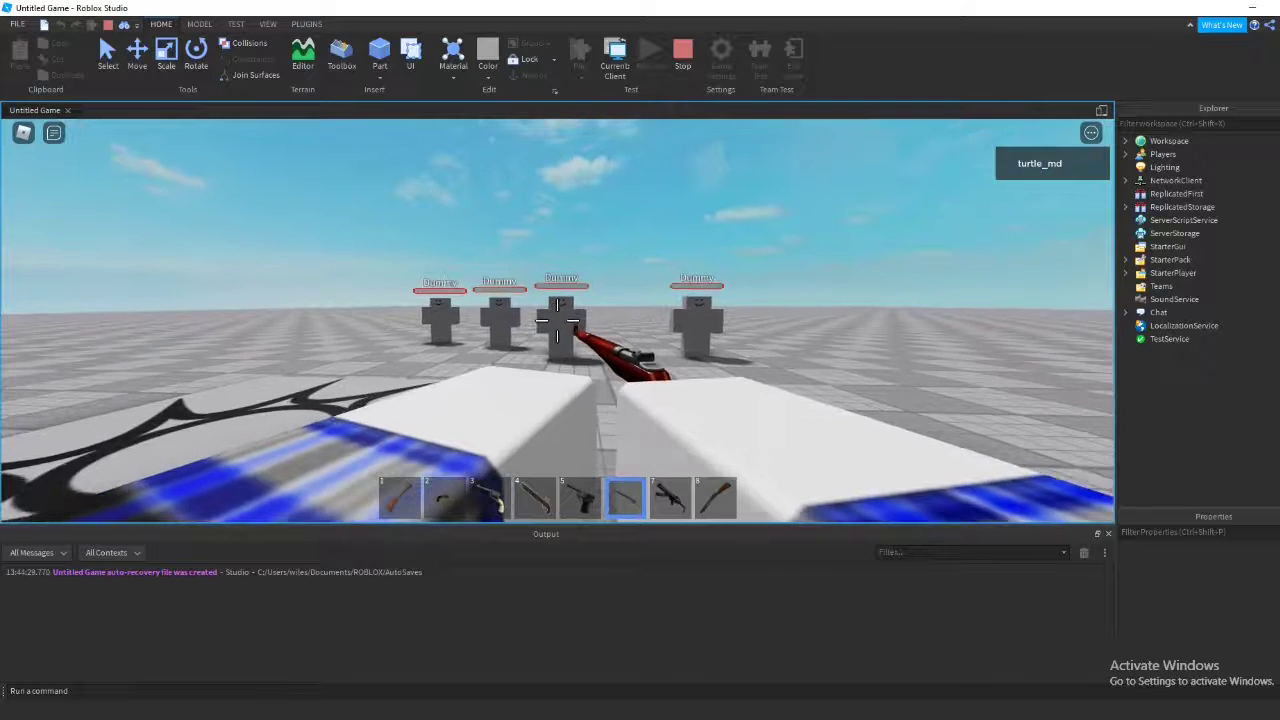
pyautogui.press('7')
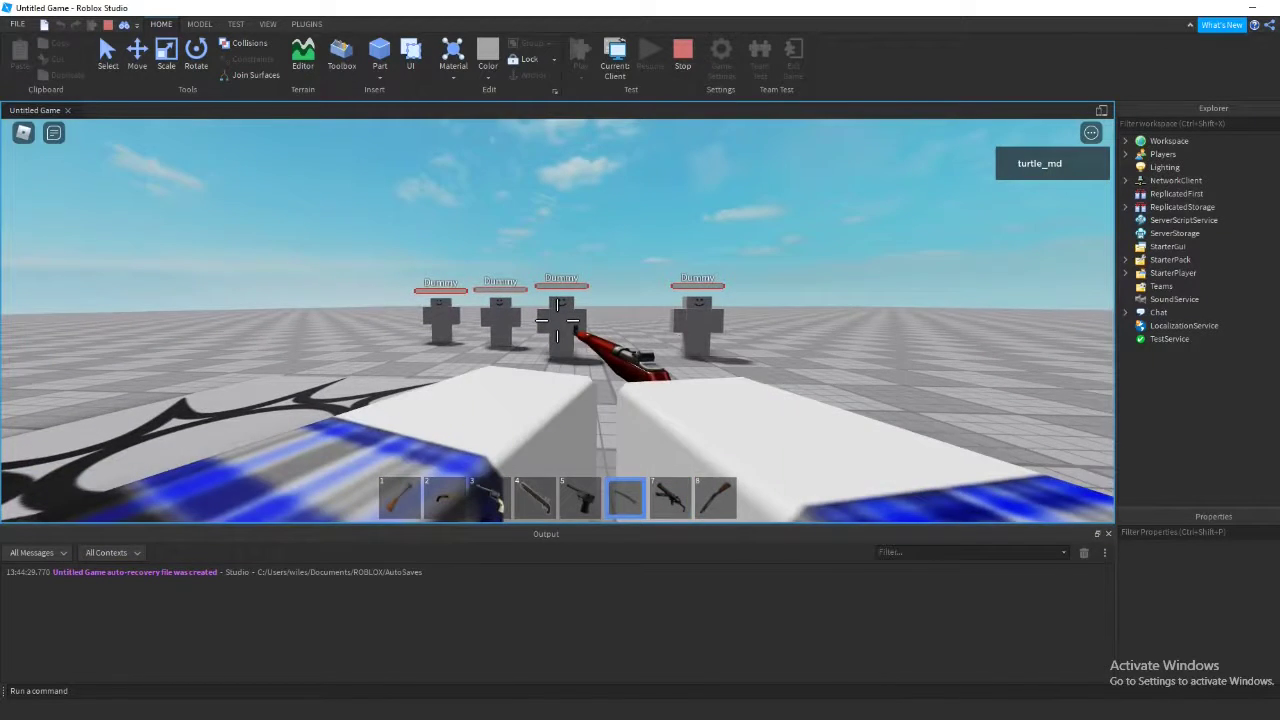
pyautogui.press('a')
pyautogui.press('w')
pyautogui.press('d')
pyautogui.click(557, 320)
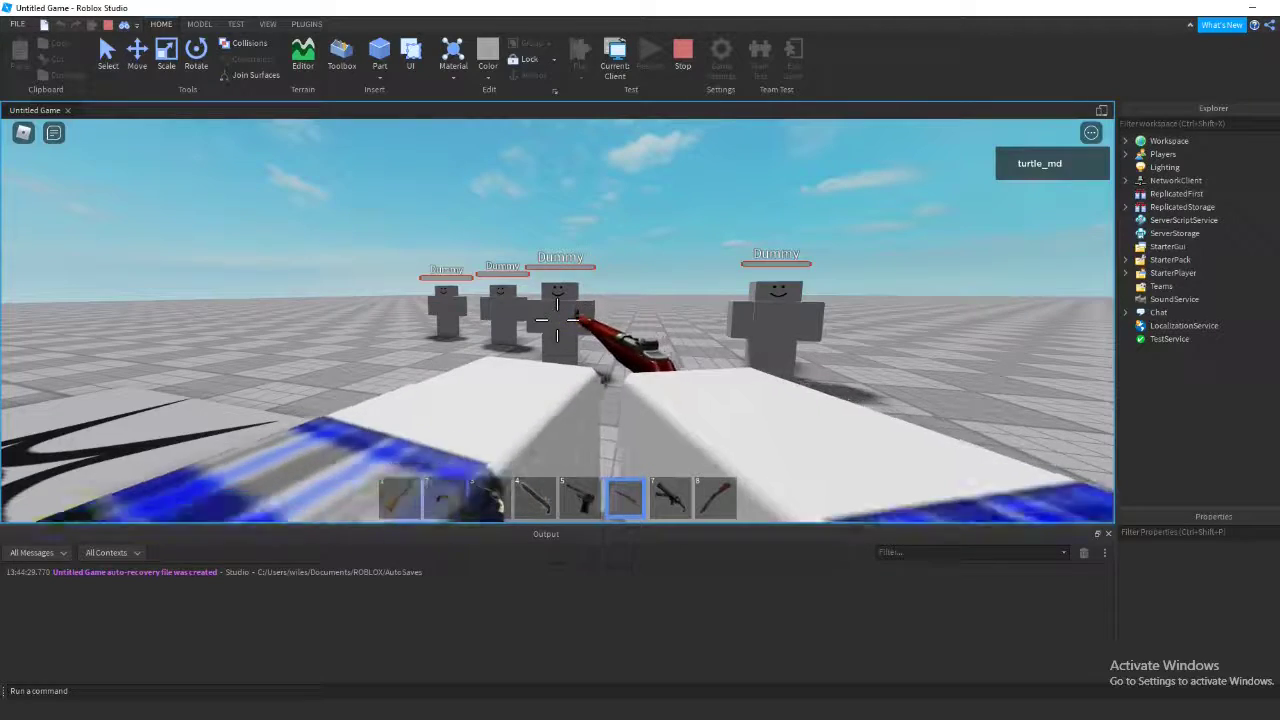
pyautogui.press('r')
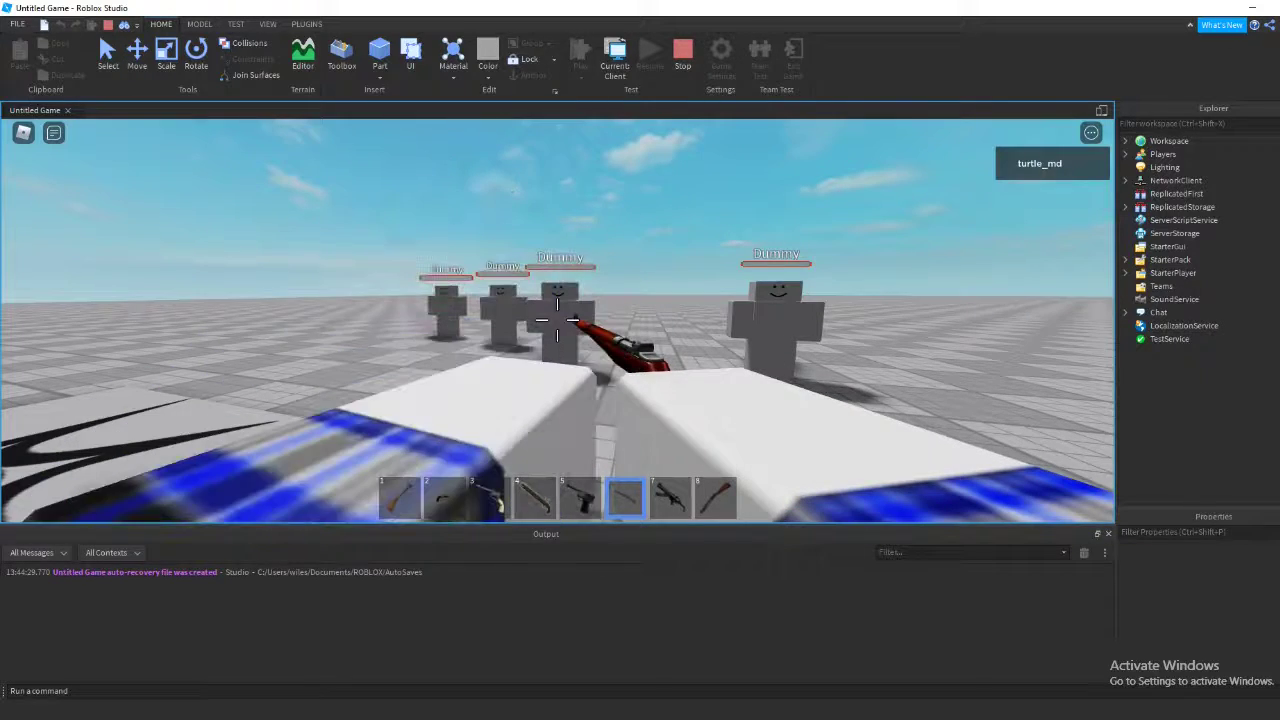
pyautogui.scroll(-3, 557, 320)
pyautogui.press('s')
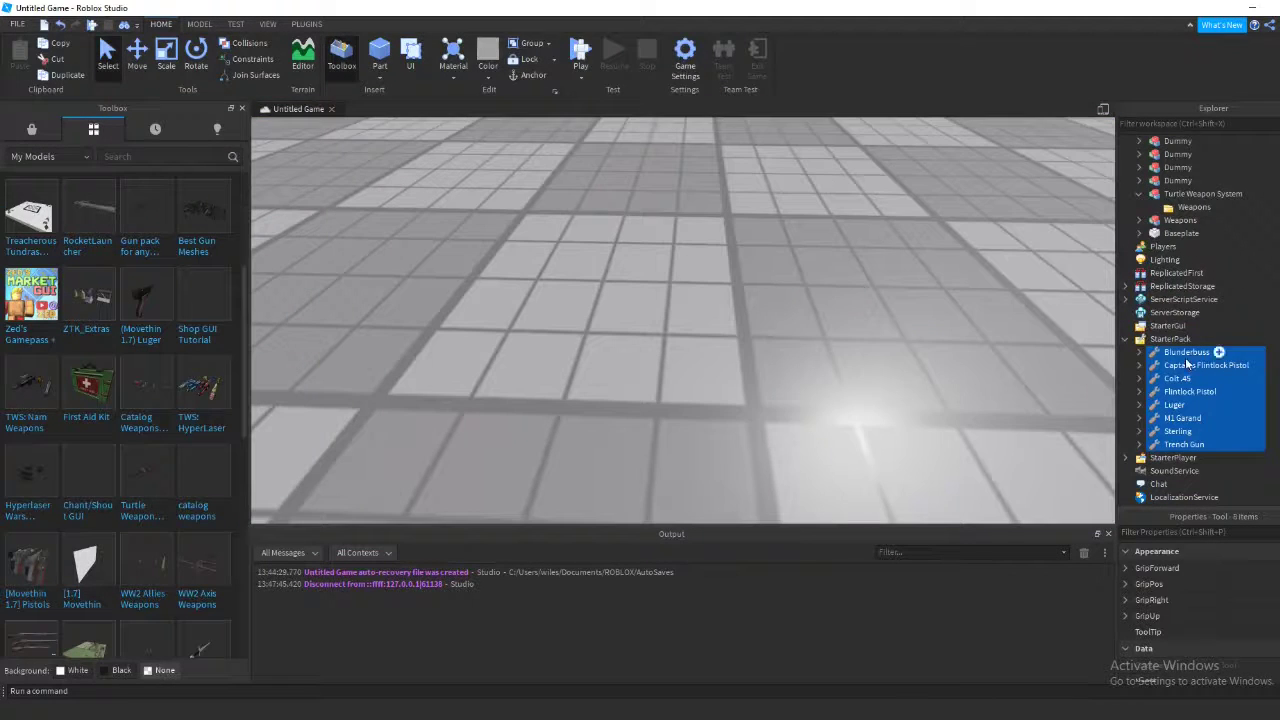
# - Move the eight weapon tools from StarterPack back into the Weapons folder of Turtle Weapon System
pyautogui.moveTo(1187, 364); pyautogui.dragTo(1220, 207)
pyautogui.click(1157, 208)
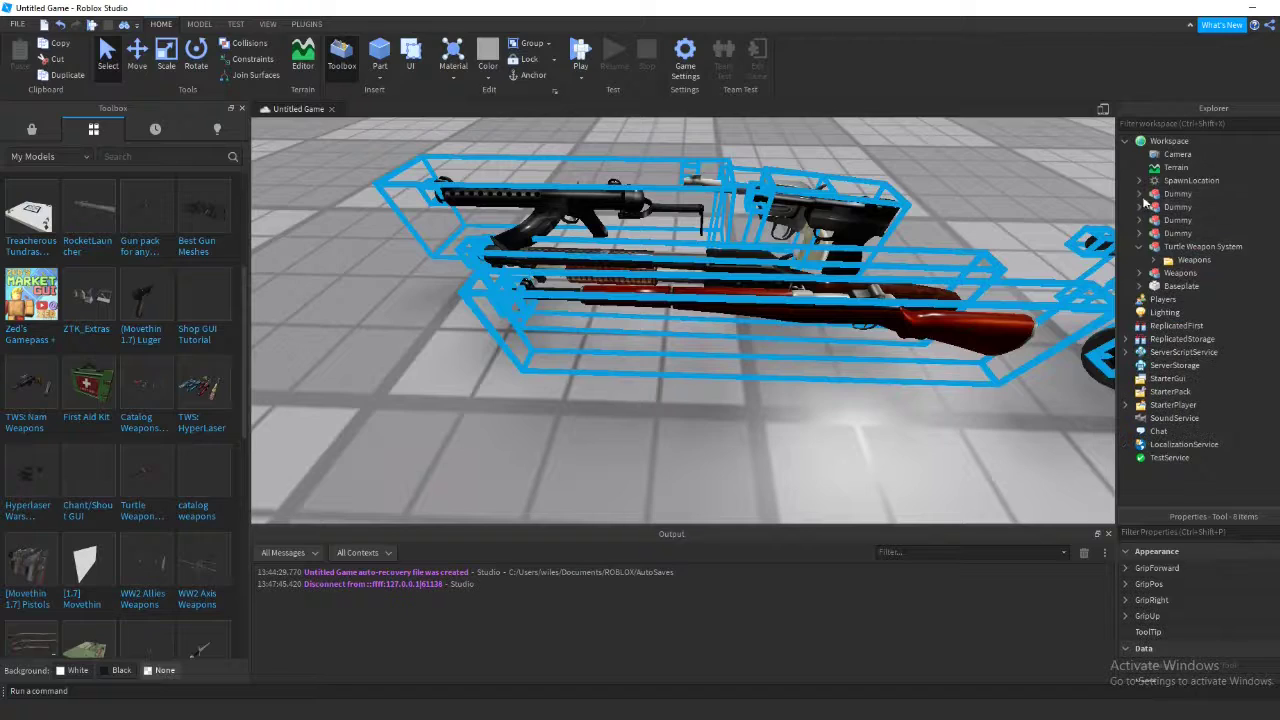
# - Insert the TWS: HyperLaser model from My Models onto the baseplate near the spawn pad
pyautogui.click(969, 166)
pyautogui.scroll(-5, 969, 166)
pyautogui.moveTo(969, 166); pyautogui.dragTo(771, 200, button='right')
pyautogui.press('w')
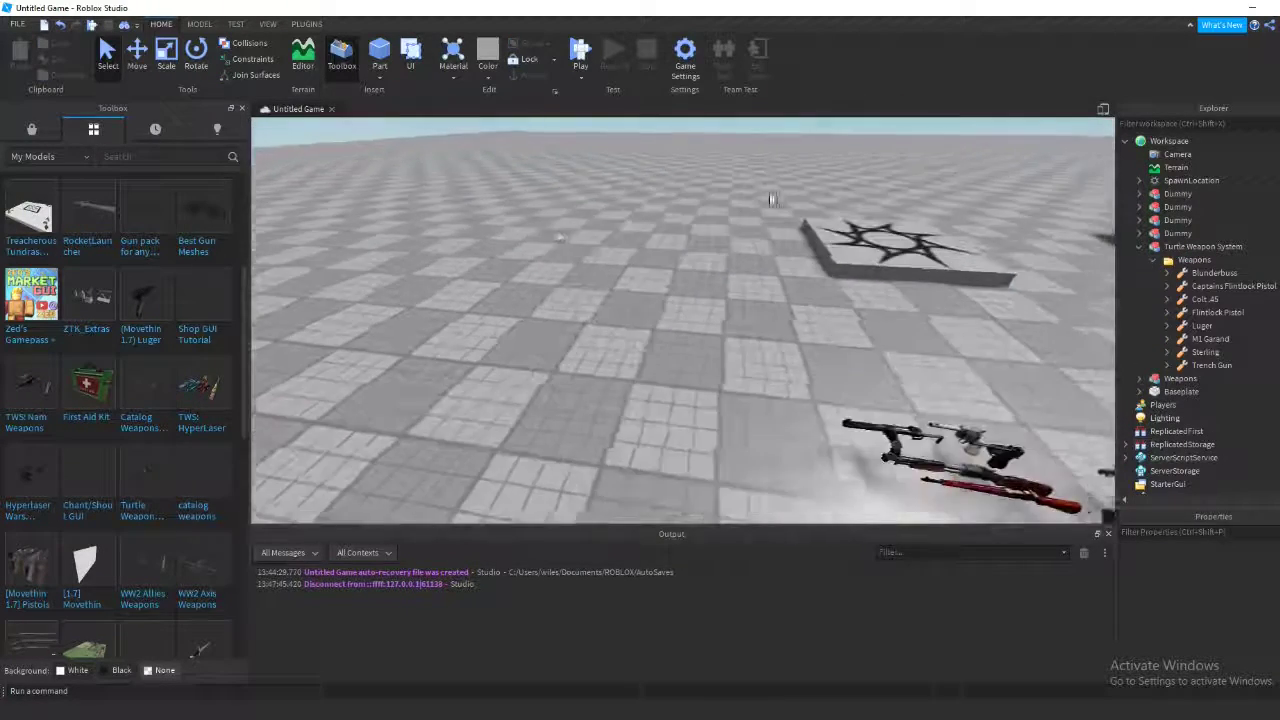
pyautogui.moveTo(202, 400)
pyautogui.moveTo(201, 396); pyautogui.dragTo(900, 295)
pyautogui.scroll(-2, 790, 299)
pyautogui.moveTo(790, 300); pyautogui.dragTo(723, 292, button='right')
pyautogui.click(723, 292)
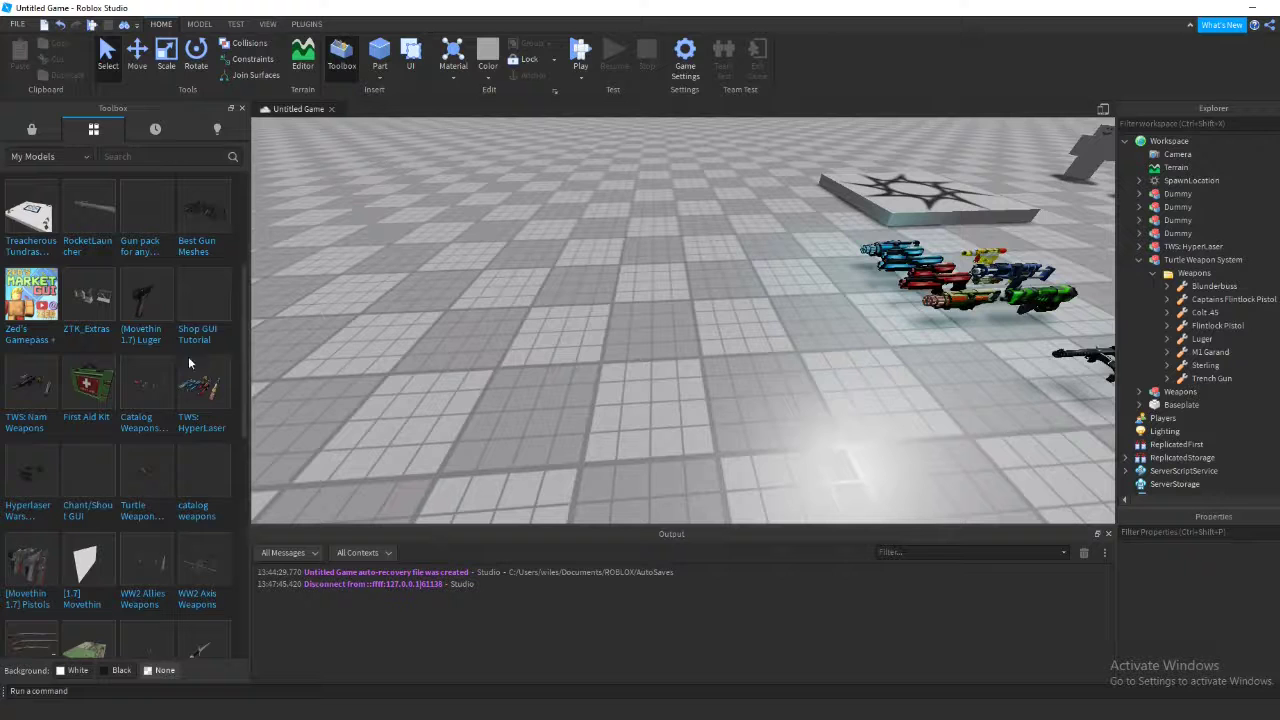
# - Insert the TWS: Nam Weapons model from My Models beside the HyperLaser weapons
pyautogui.moveTo(45, 398); pyautogui.dragTo(812, 226)
pyautogui.click(894, 269)
pyautogui.press('d')
pyautogui.moveTo(894, 269); pyautogui.dragTo(930, 330, button='right')
# - Delete Readme!, Replicated Storage, ServerScriptService and StarterCharacterScripts from TWS: Nam Weapons, keeping only its Weapons folder
pyautogui.click(1139, 260)
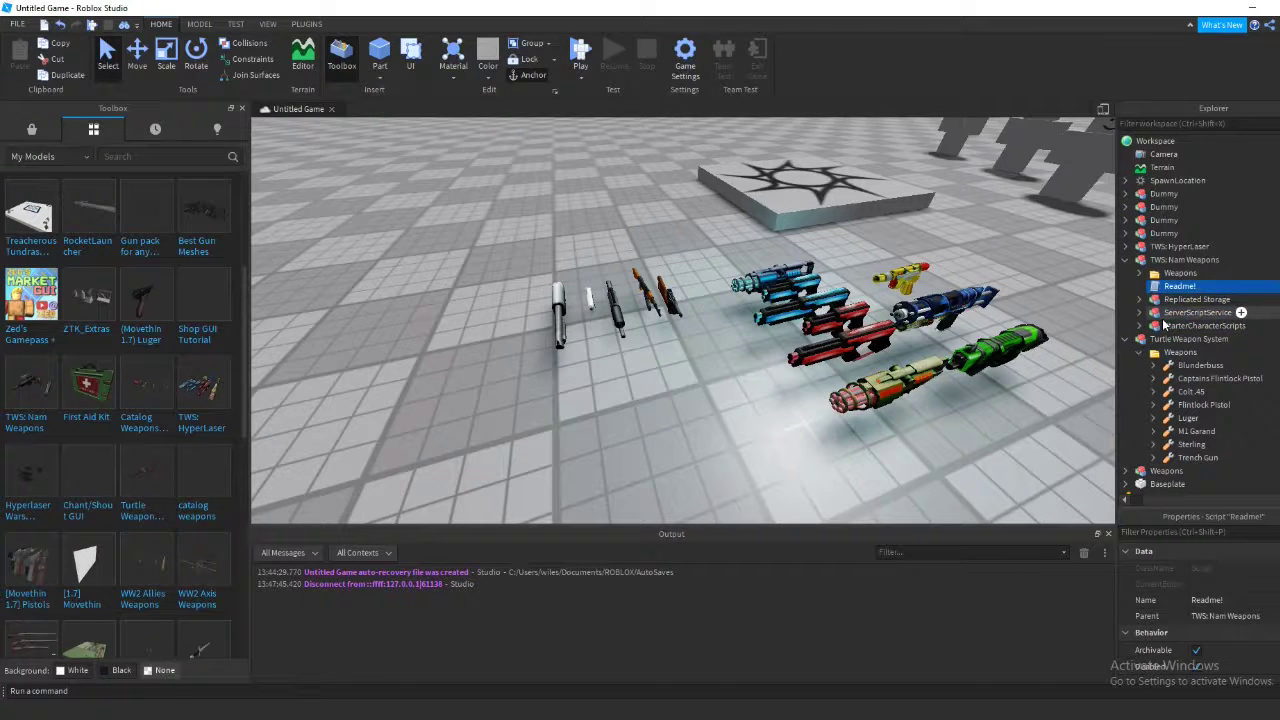
pyautogui.keyDown('shift'); pyautogui.click(1165, 325); pyautogui.keyUp('shift')
pyautogui.click(1142, 272)
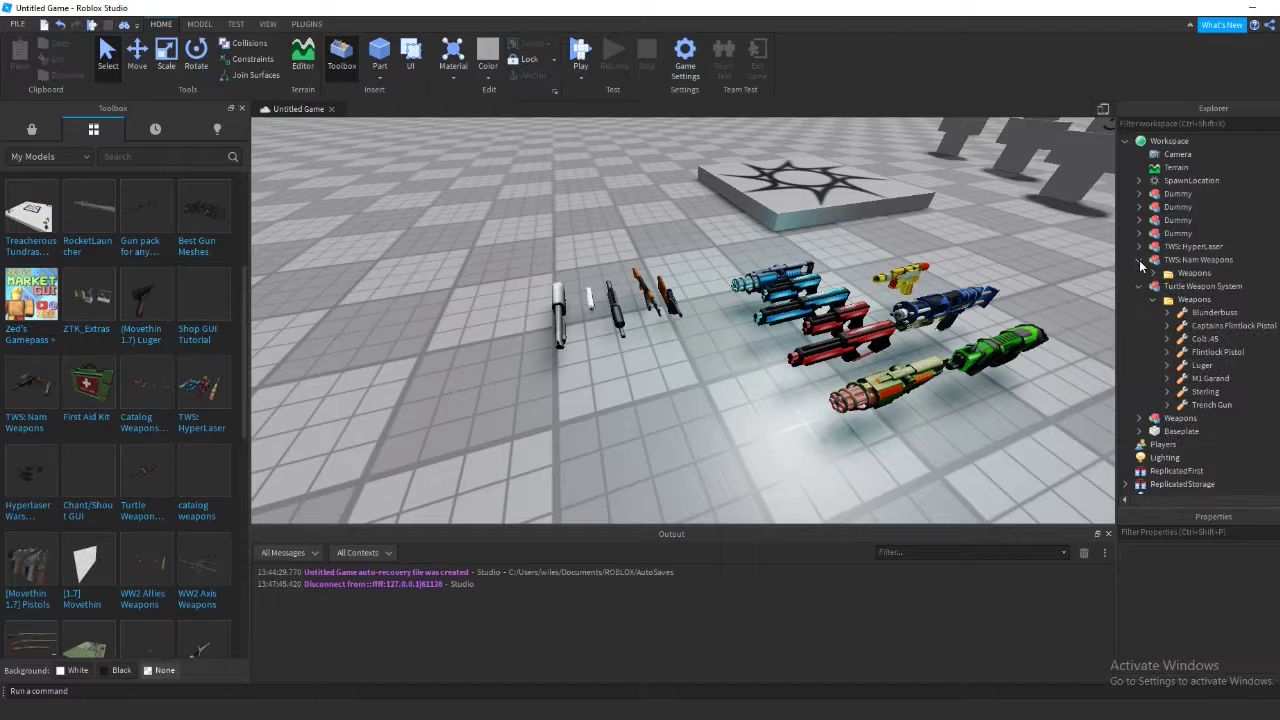
# - Delete Readme!, Replicated Storage, ServerScriptService and StarterCharacterScripts from TWS: HyperLaser, keeping only its Weapons folder
pyautogui.click(1139, 247)
pyautogui.click(1190, 273)
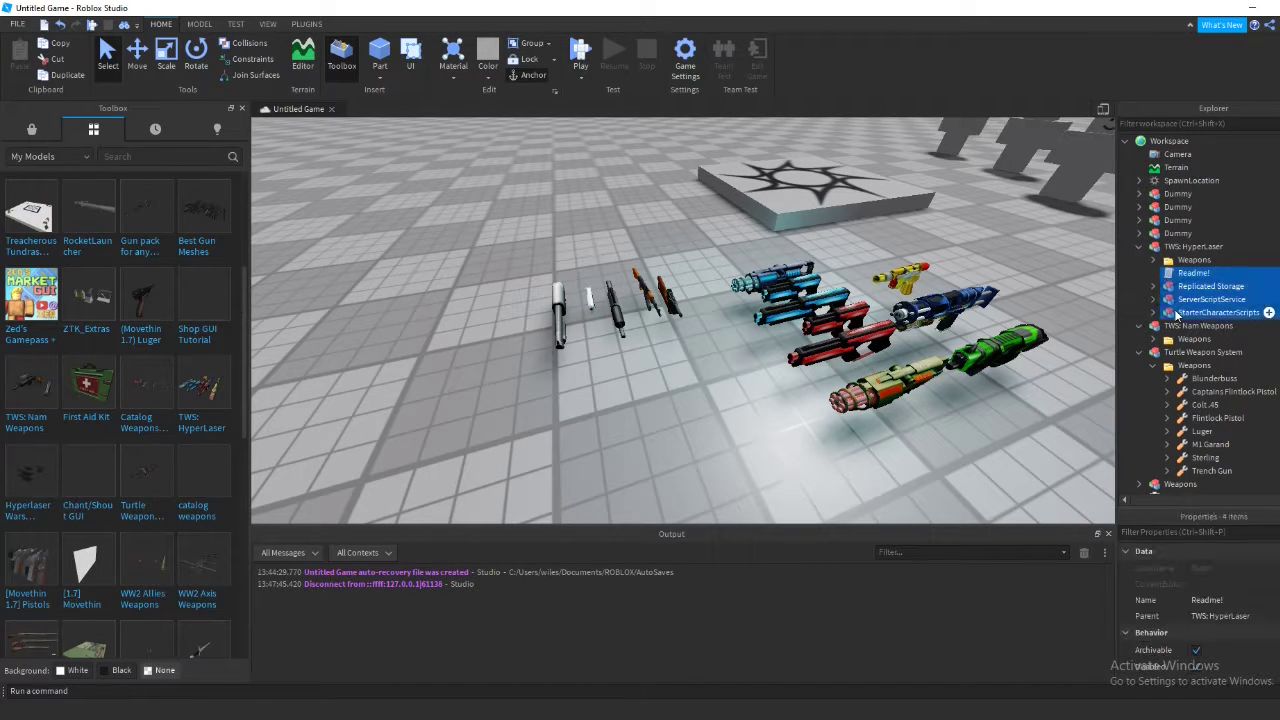
pyautogui.press('Delete')
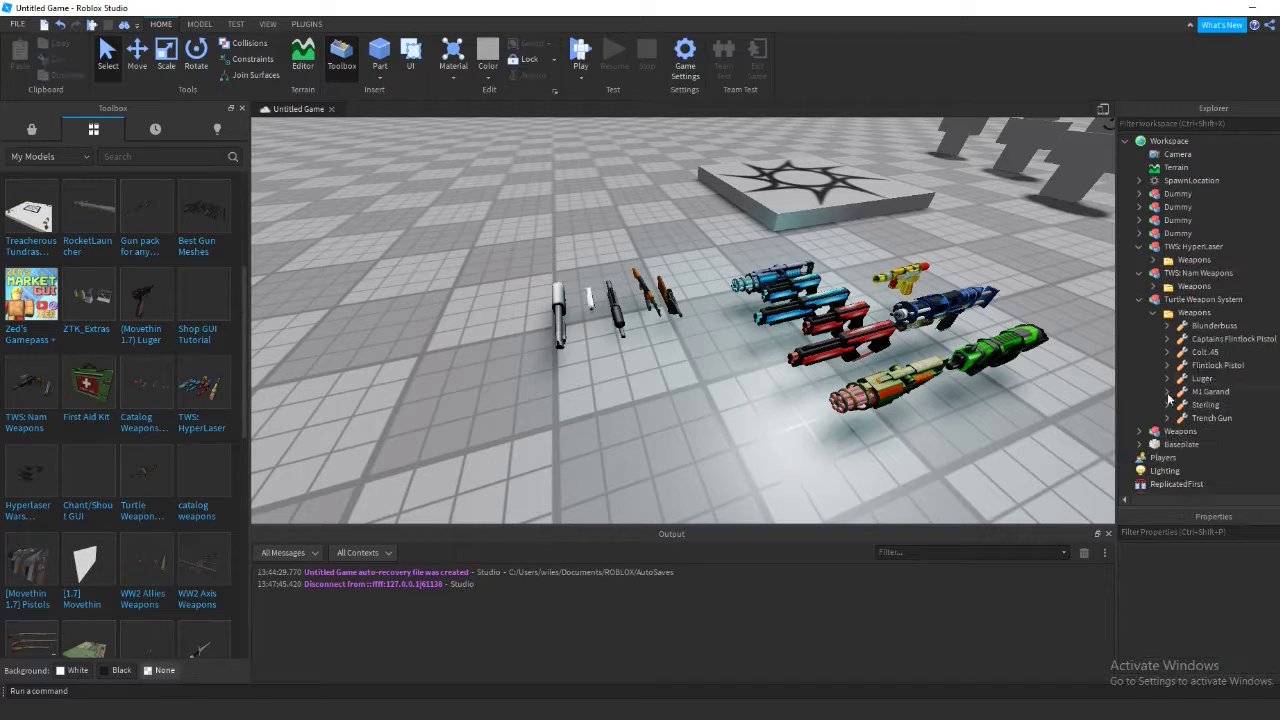
# - Examine the TWS: HyperLaser guns up close and the subfolders of their Weapons folder
pyautogui.click(1154, 261)
pyautogui.click(1153, 261)
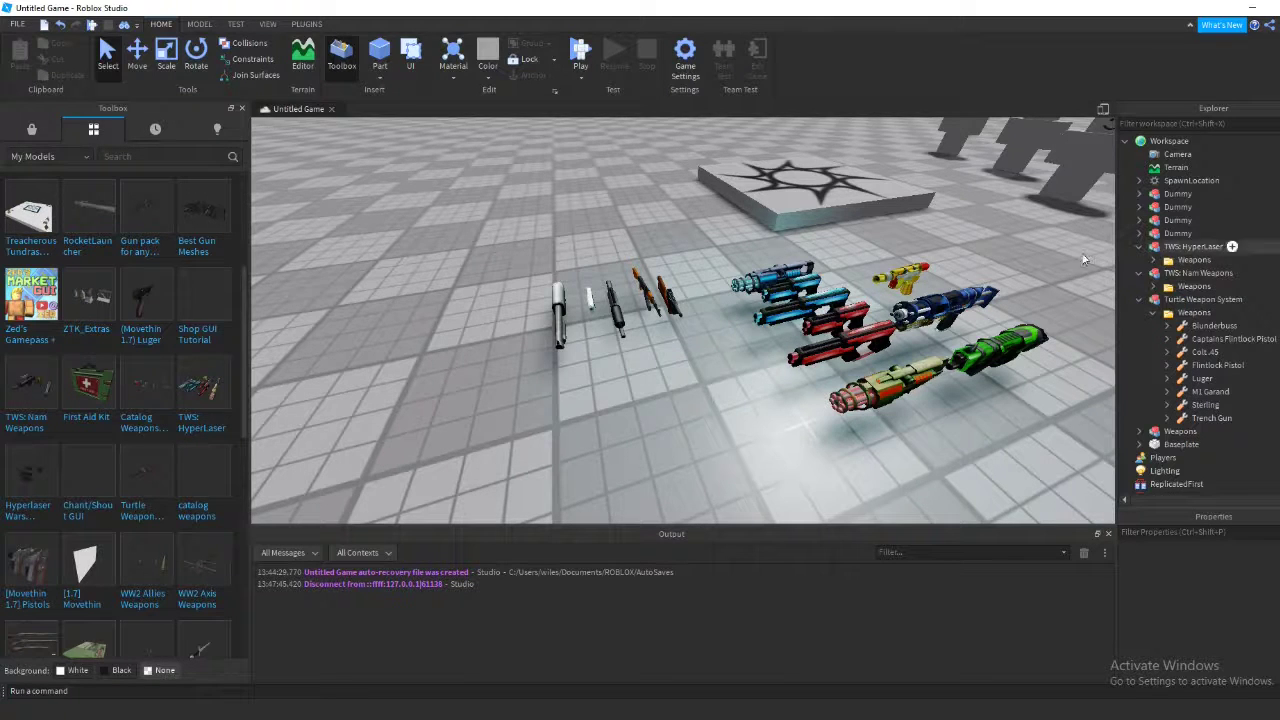
pyautogui.click(1163, 247)
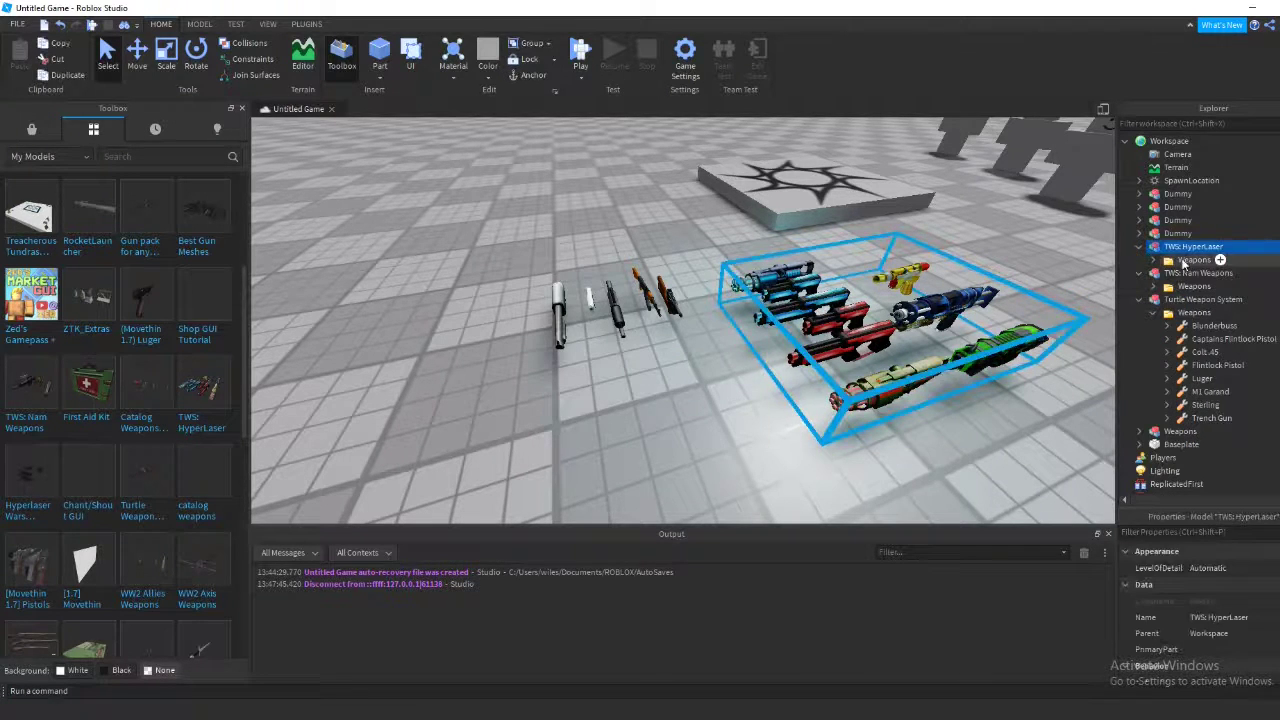
pyautogui.press('f')
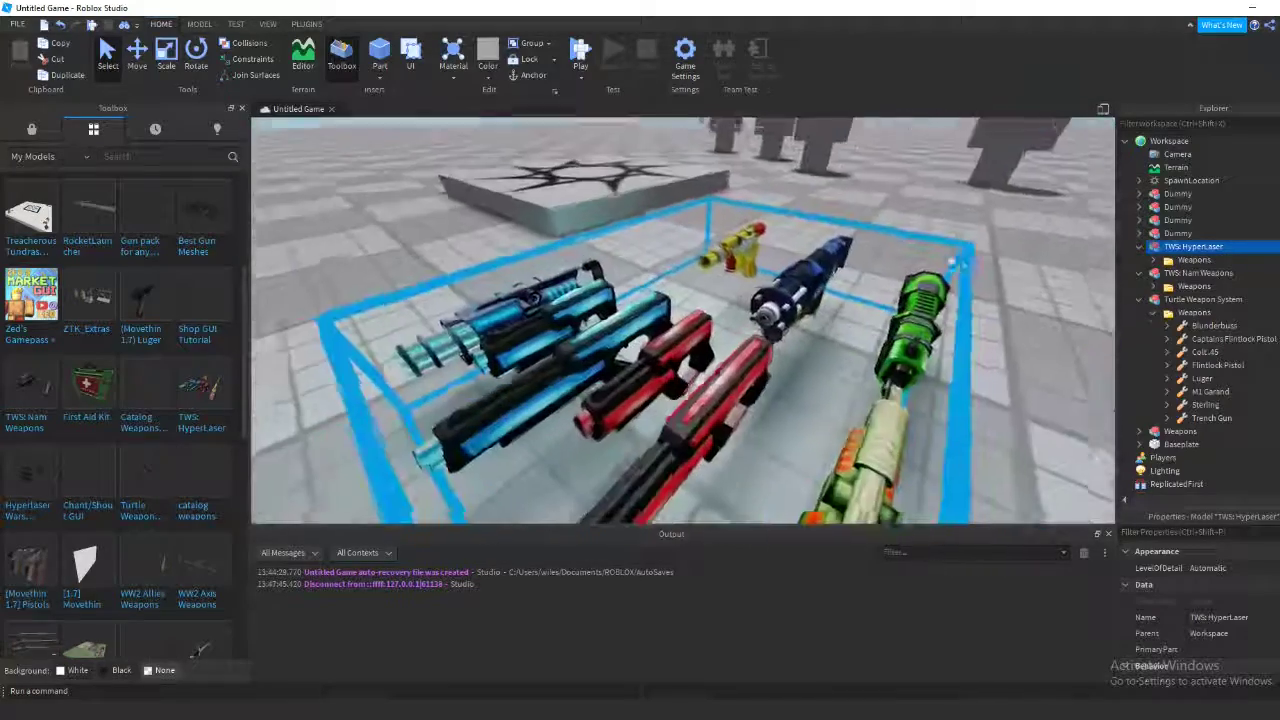
pyautogui.moveTo(935, 262); pyautogui.dragTo(1042, 325, button='right')
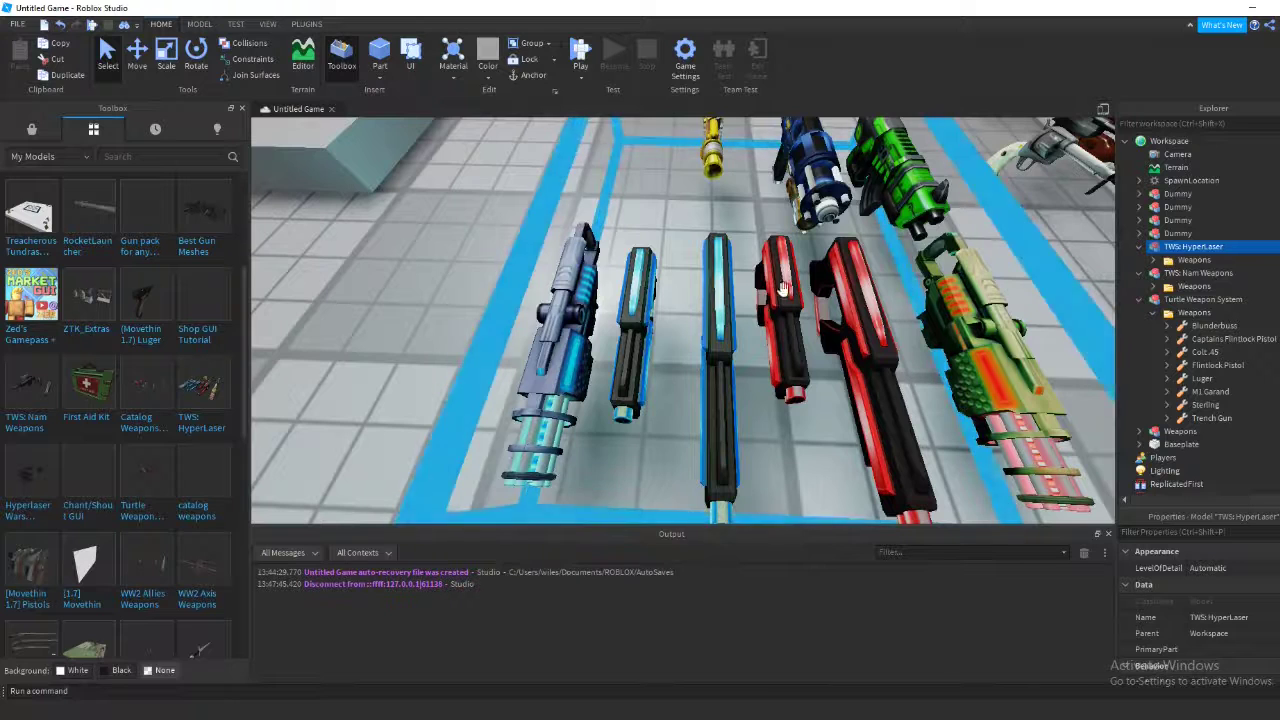
pyautogui.moveTo(982, 312); pyautogui.dragTo(752, 170, button='right')
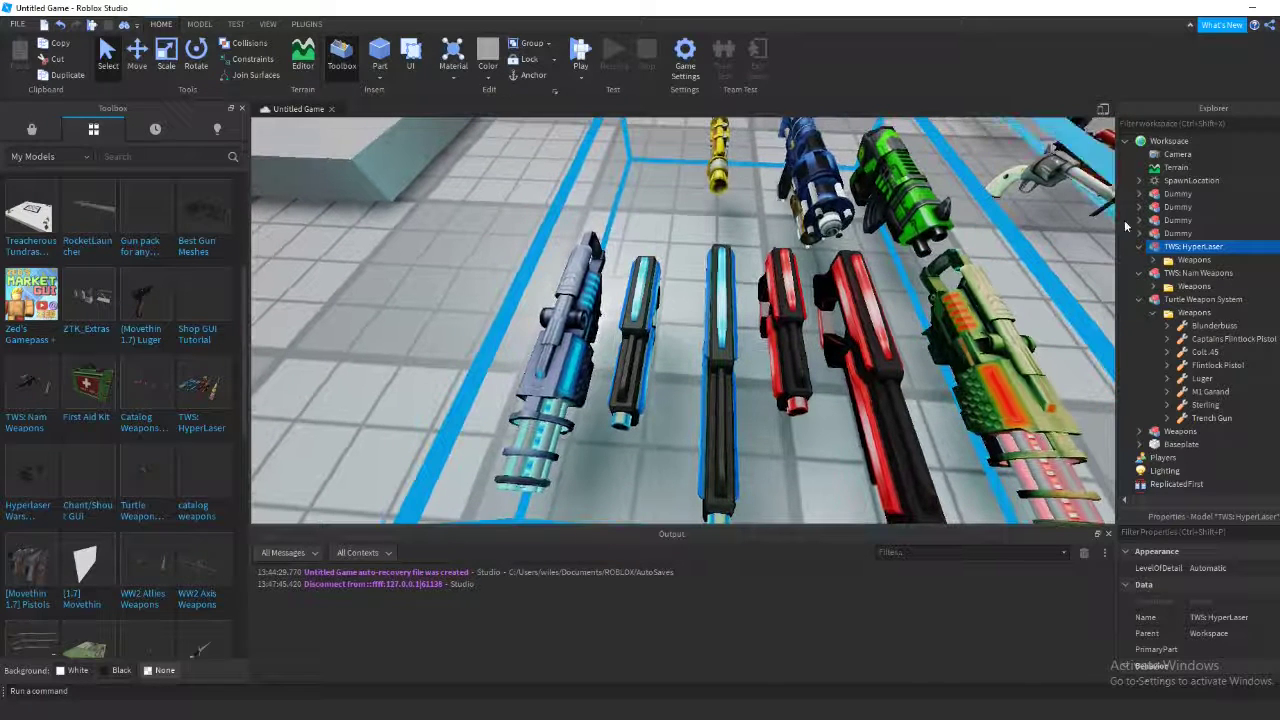
pyautogui.click(1155, 260)
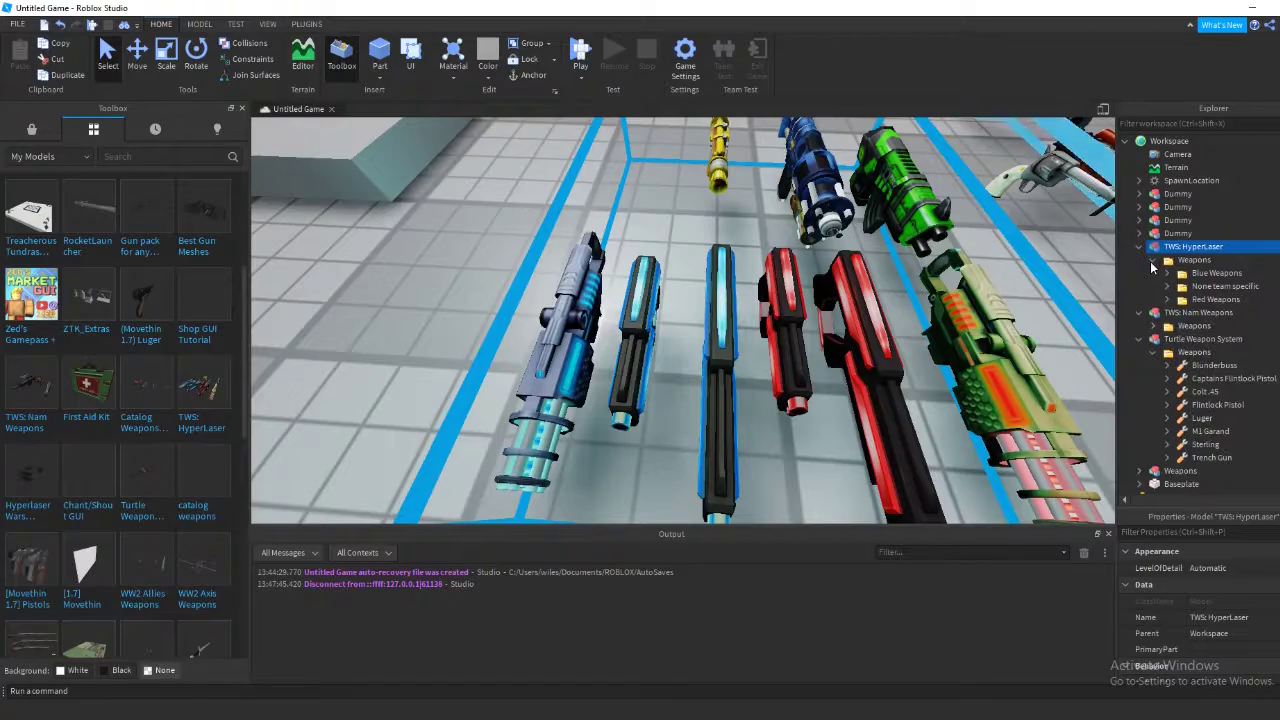
pyautogui.click(1155, 260)
pyautogui.click(1139, 247)
pyautogui.moveTo(817, 179); pyautogui.dragTo(817, 179, button='right')
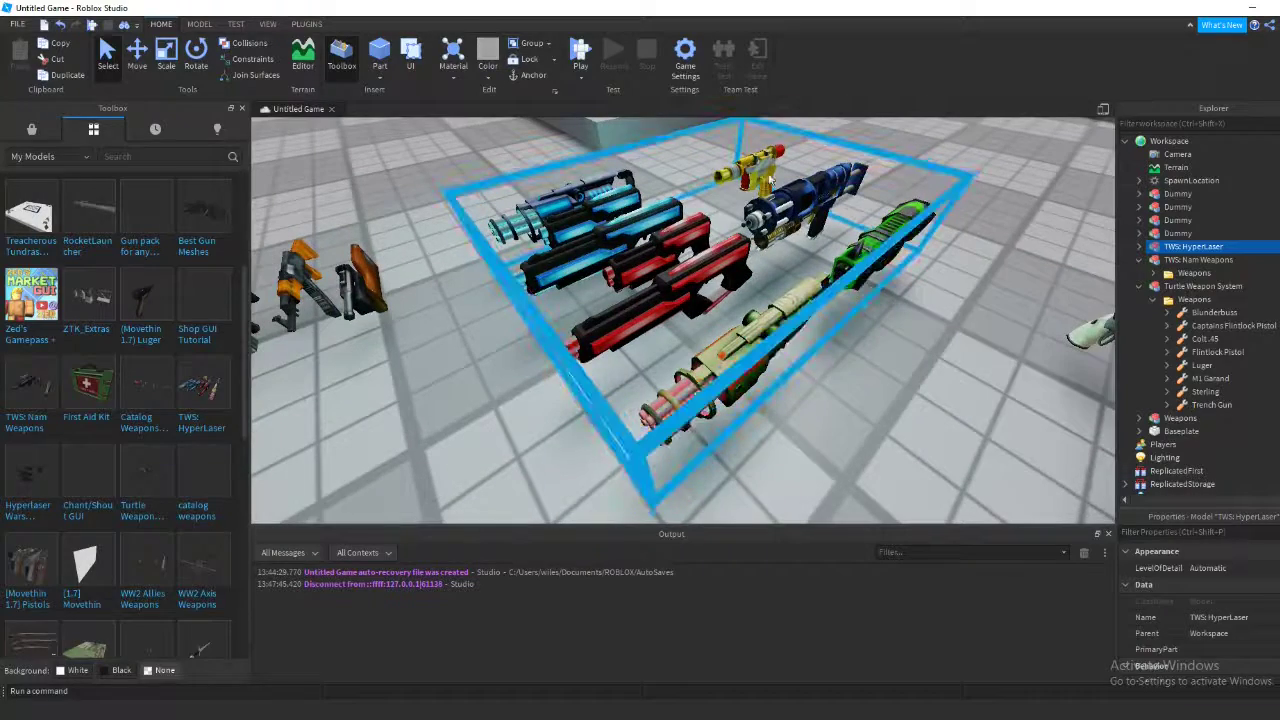
pyautogui.moveTo(614, 248); pyautogui.dragTo(613, 248, button='right')
# - Examine the TWS: Nam Weapons guns up close
pyautogui.click(552, 370)
pyautogui.moveTo(600, 343); pyautogui.dragTo(628, 333, button='right')
pyautogui.press('w')
pyautogui.click(677, 280)
pyautogui.moveTo(677, 280); pyautogui.dragTo(774, 269, button='right')
pyautogui.press('a')
pyautogui.press('a')
pyautogui.press('a')
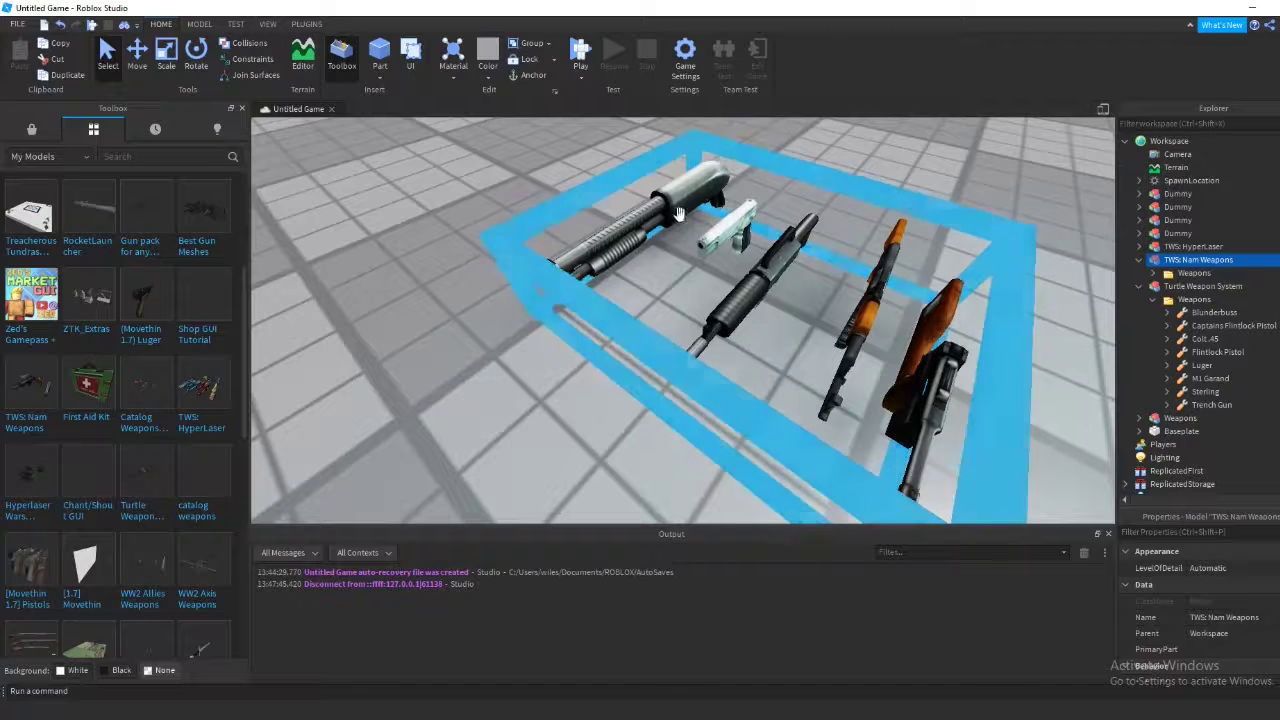
# - Move the AK-47, C96, Colt 1911, M16 and Shotgun tools from TWS: Nam Weapons into StarterPack
pyautogui.click(1155, 301)
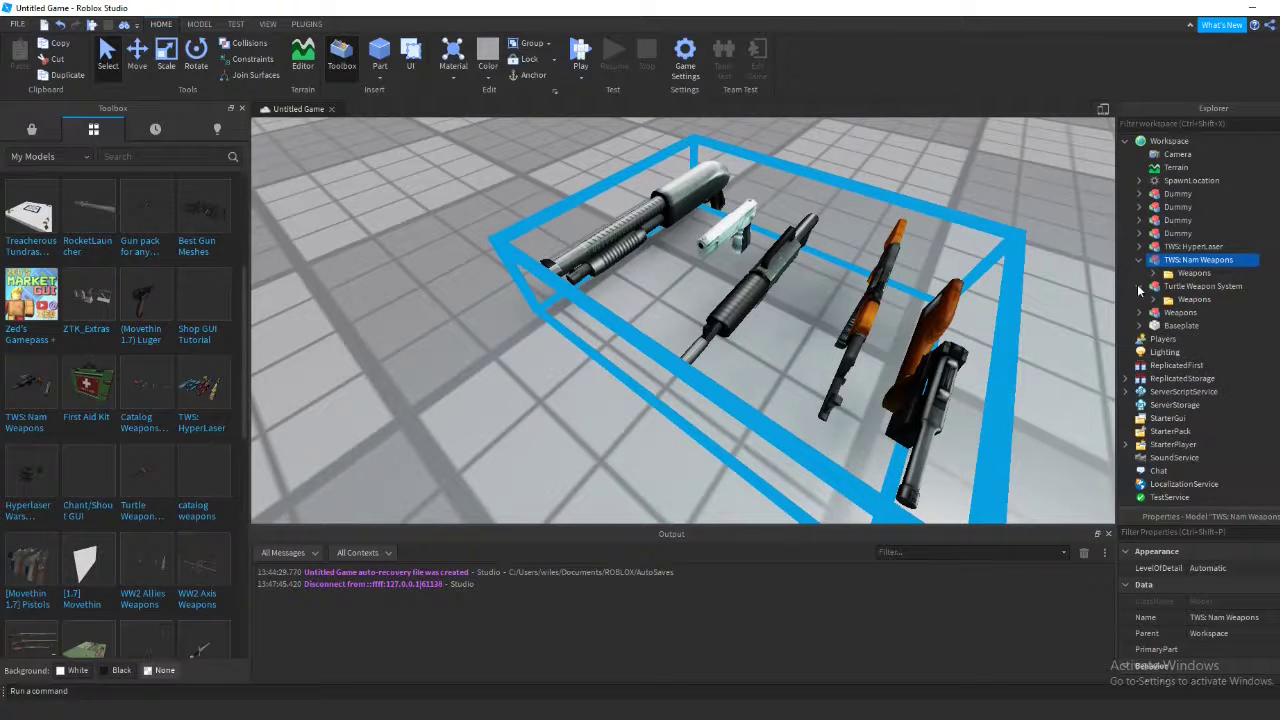
pyautogui.click(1155, 274)
pyautogui.click(1190, 287)
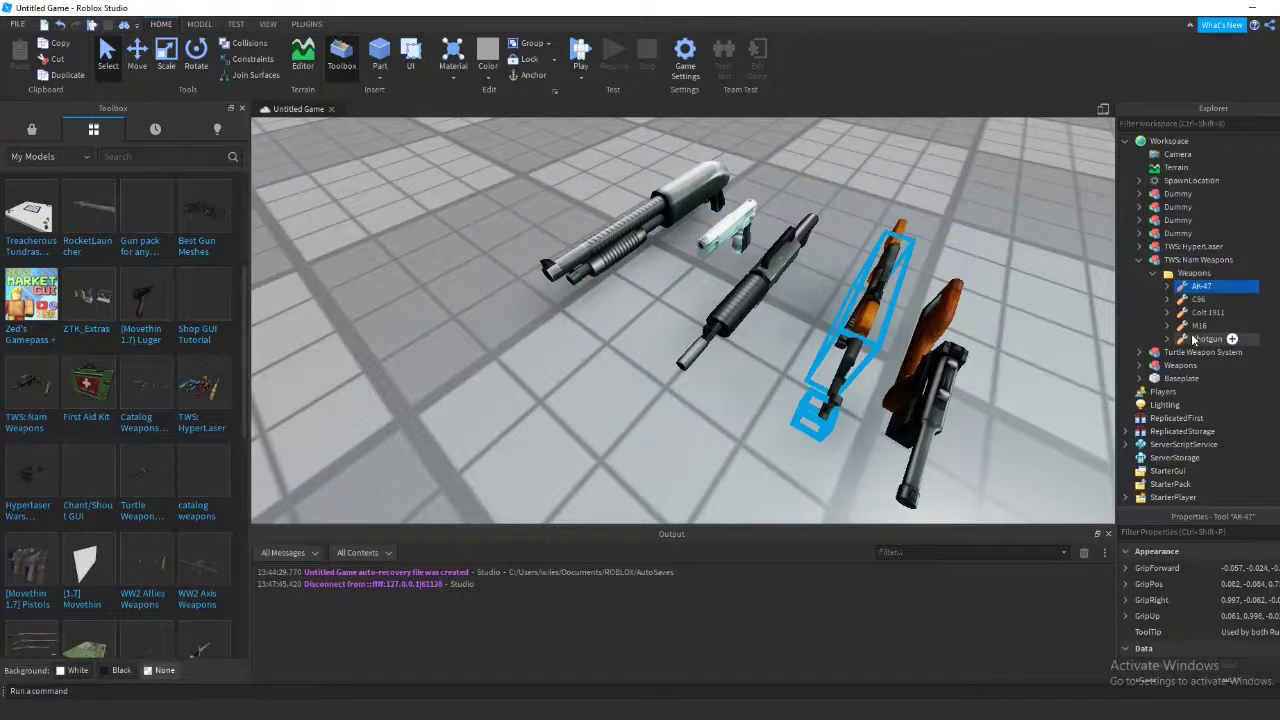
pyautogui.keyDown('shift'); pyautogui.click(1212, 340); pyautogui.keyUp('shift')
pyautogui.moveTo(1197, 291); pyautogui.dragTo(1175, 445)
# - Start a play-test with the Nam weapons and switch the character to first person
pyautogui.scroll(3, 887, 281)
pyautogui.scroll(-5, 887, 288)
pyautogui.scroll(2, 645, 197)
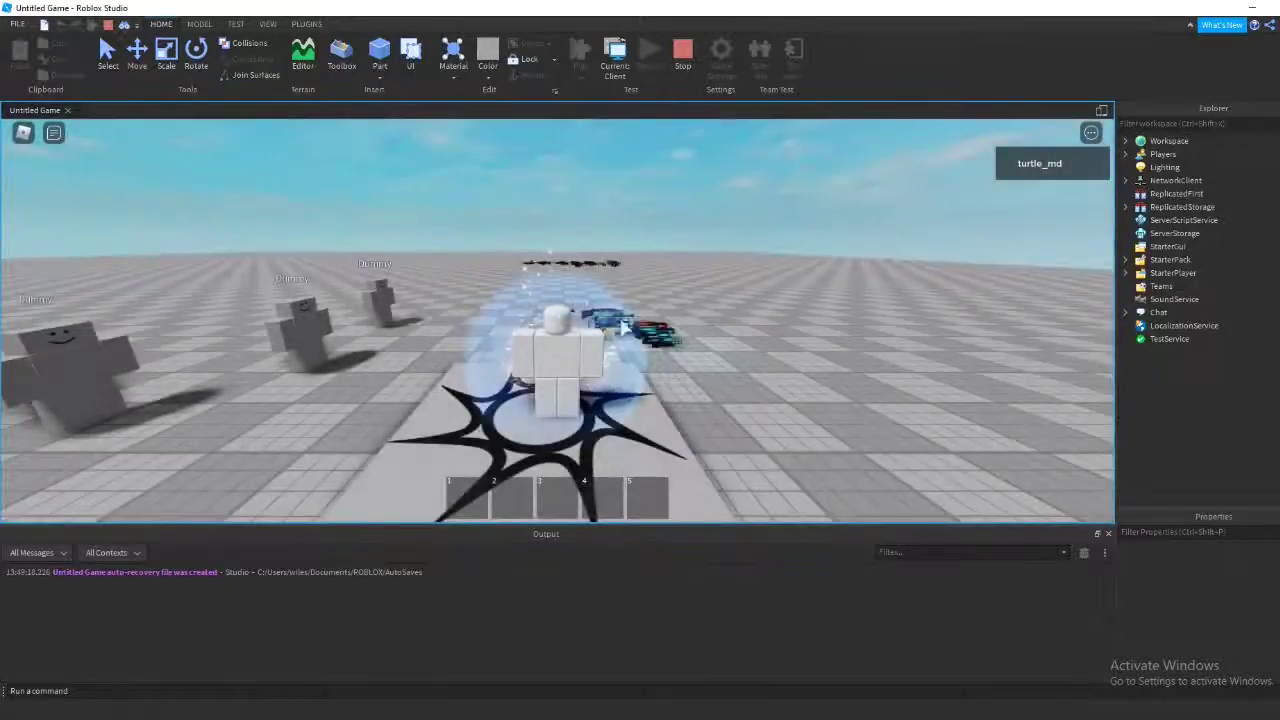
pyautogui.scroll(5, 637, 334)
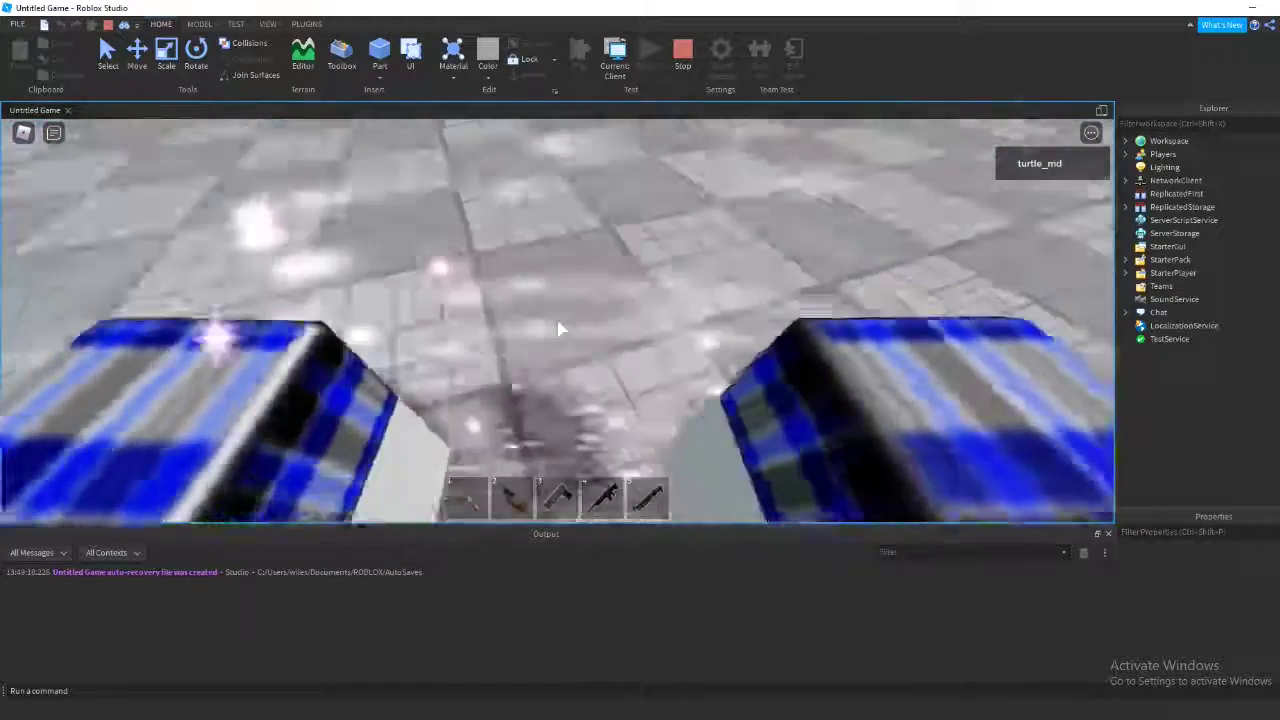
# - Equip the AK-47 in first person, fire it across the baseplate and reload it
pyautogui.scroll(-3, 558, 321)
pyautogui.scroll(4, 558, 321)
pyautogui.press('1')
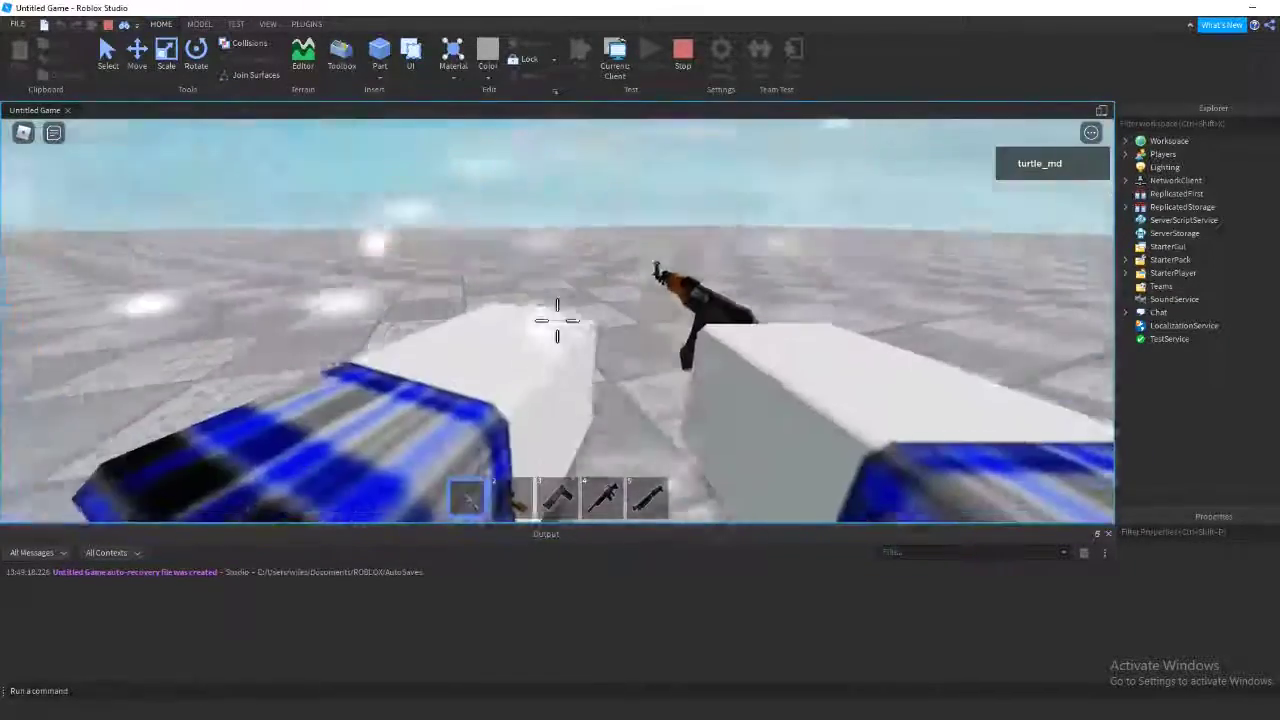
pyautogui.press('1')
pyautogui.press('2')
pyautogui.press('1')
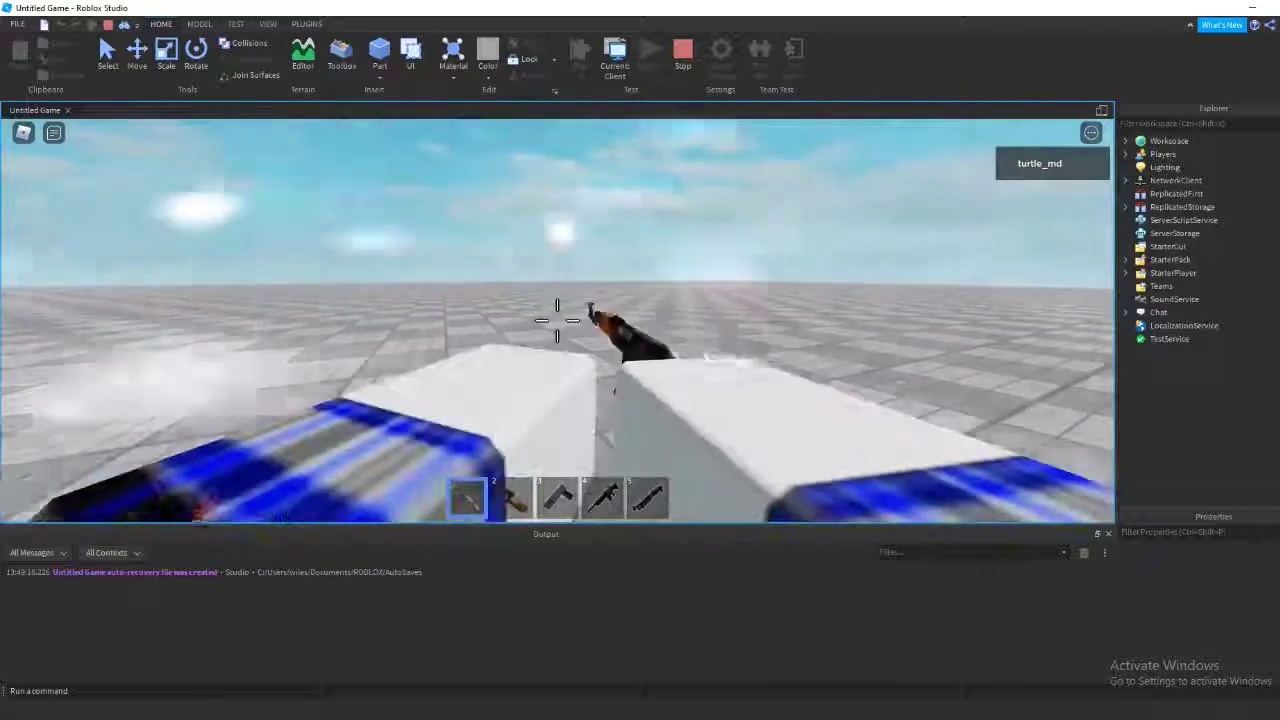
pyautogui.click(557, 320)
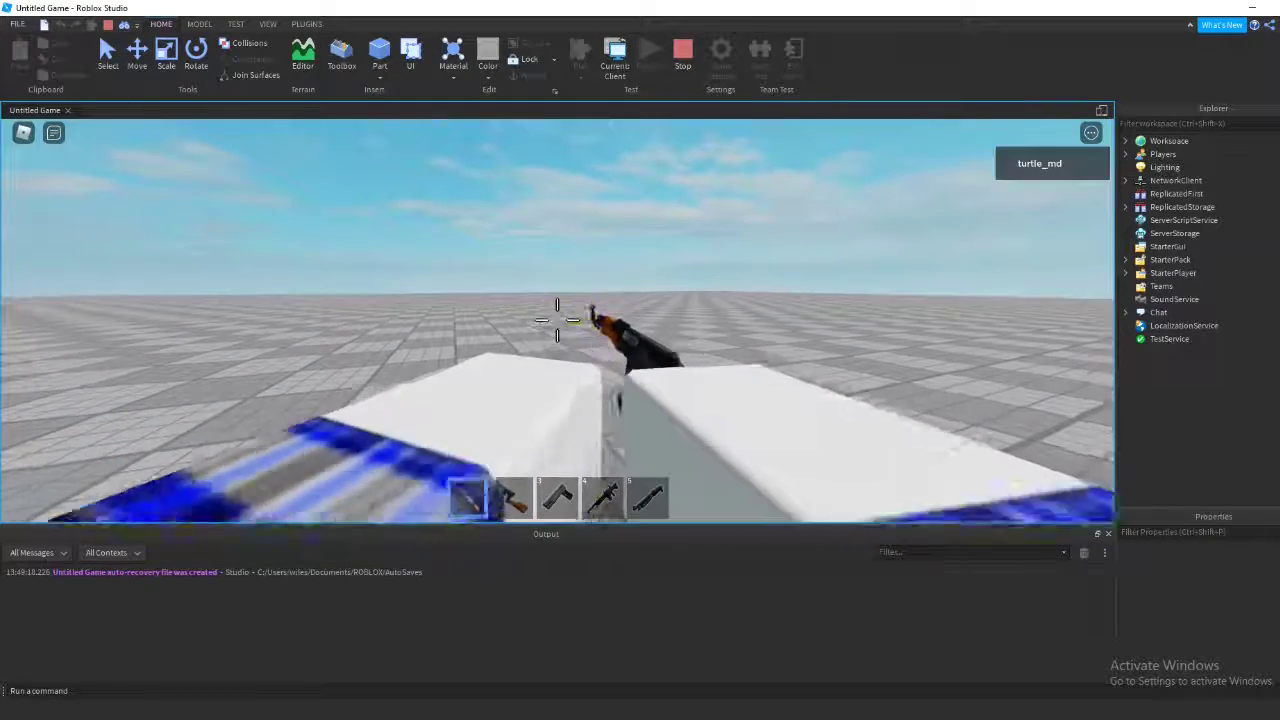
pyautogui.press('r')
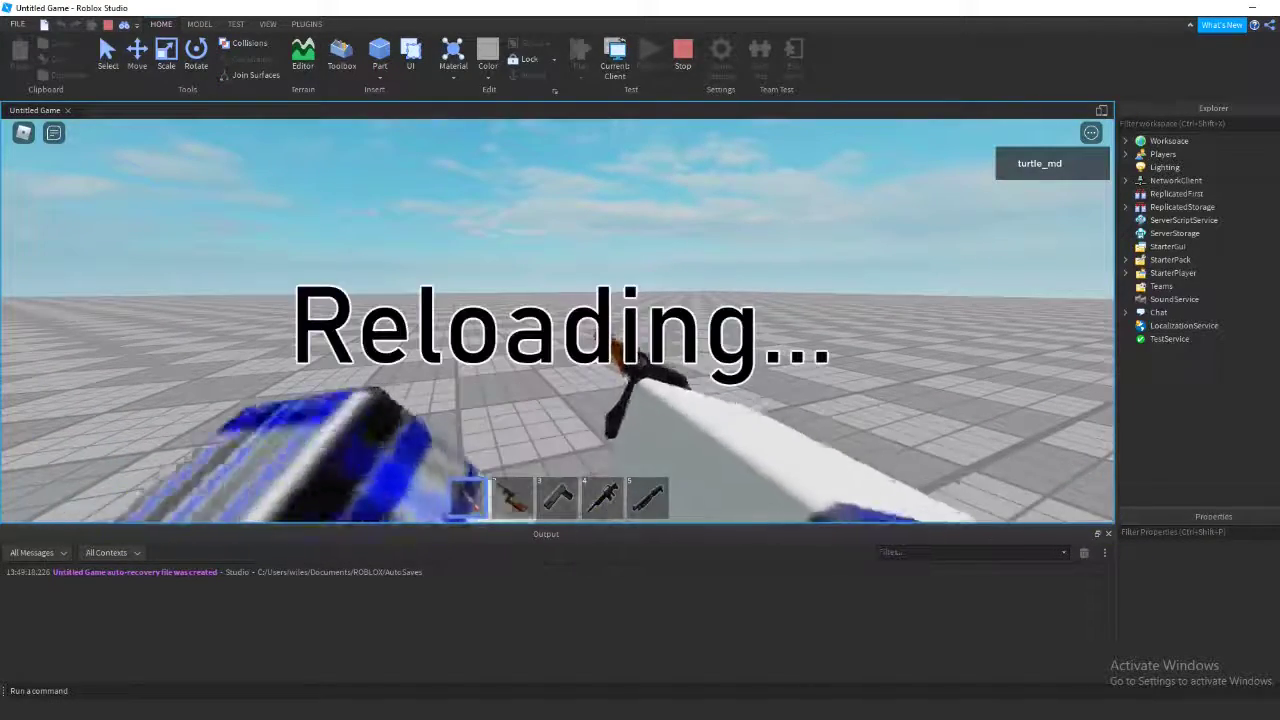
# - View the AK-47 in third person, reload it in first person and compare it with the C96 by firing both
pyautogui.scroll(-3, 562, 325)
pyautogui.moveTo(577, 331); pyautogui.dragTo(694, 277, button='right')
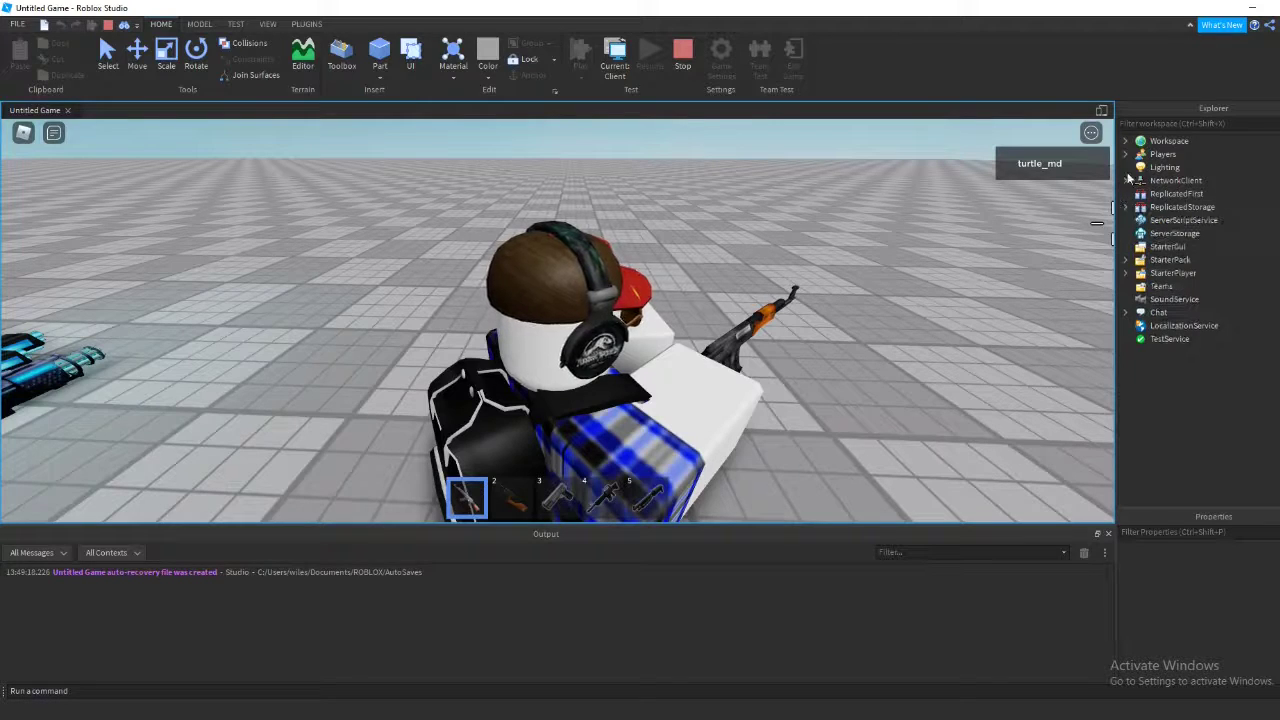
pyautogui.scroll(5, 785, 307)
pyautogui.press('r')
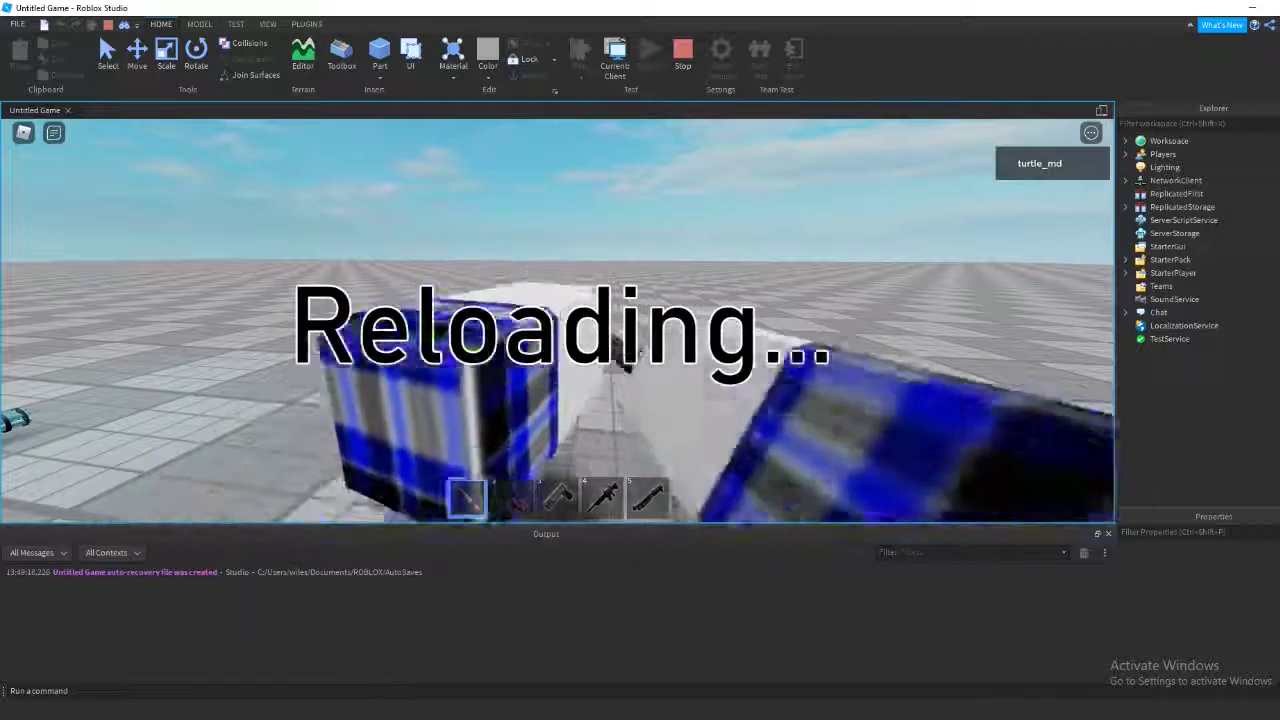
pyautogui.press('2')
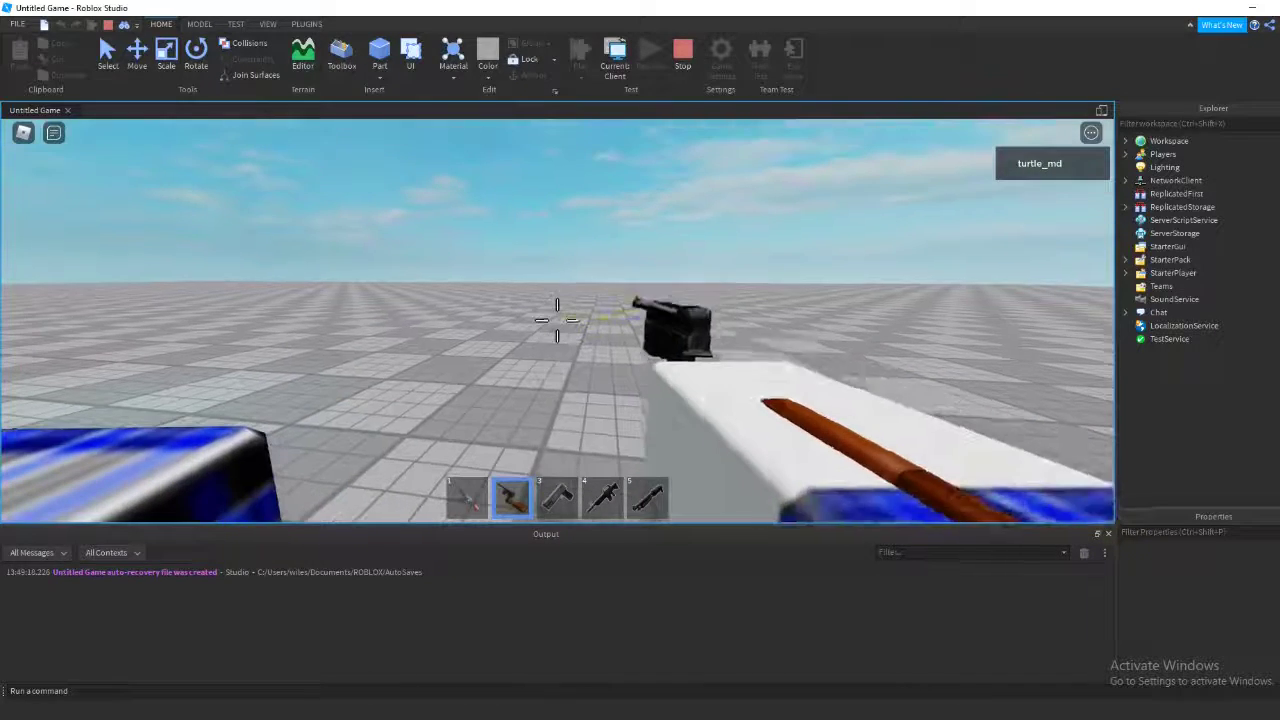
pyautogui.press('2')
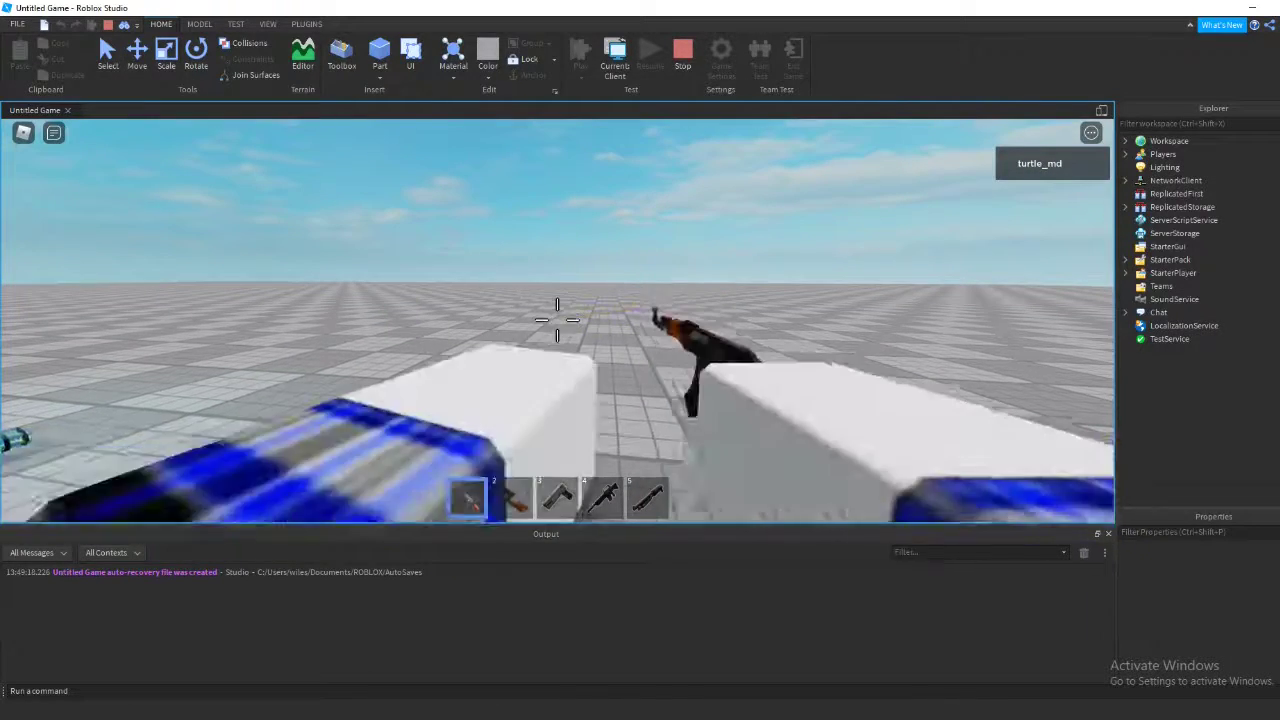
pyautogui.click(557, 320)
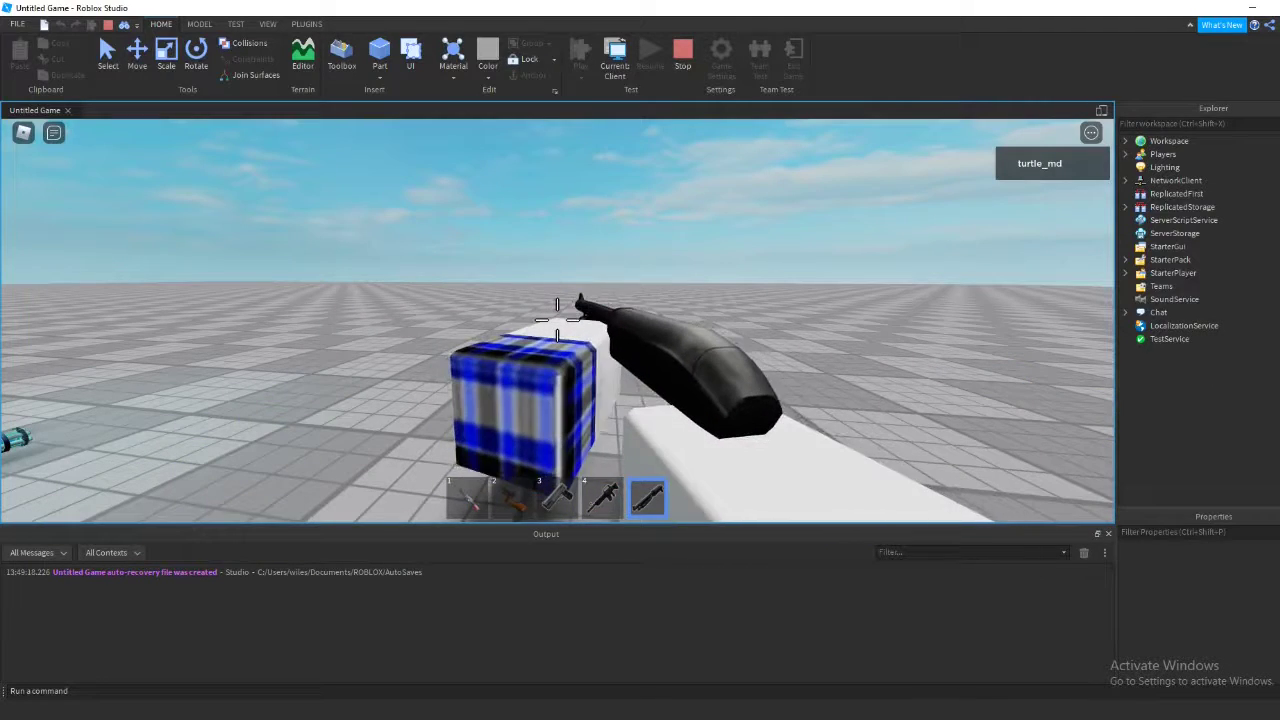
# - Examine how the character holds the Shotgun from several angles in third person and first person
pyautogui.scroll(-4, 557, 320)
pyautogui.moveTo(557, 320); pyautogui.dragTo(576, 322, button='right')
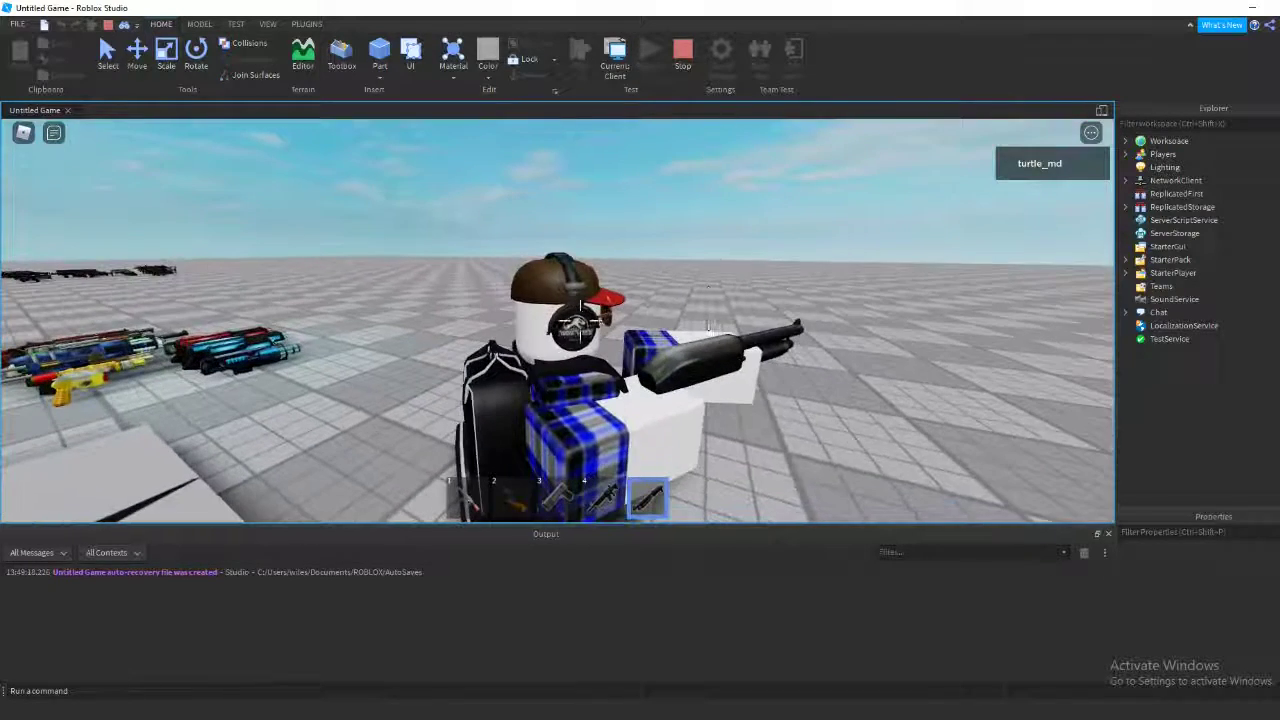
pyautogui.moveTo(735, 307); pyautogui.dragTo(689, 324, button='right')
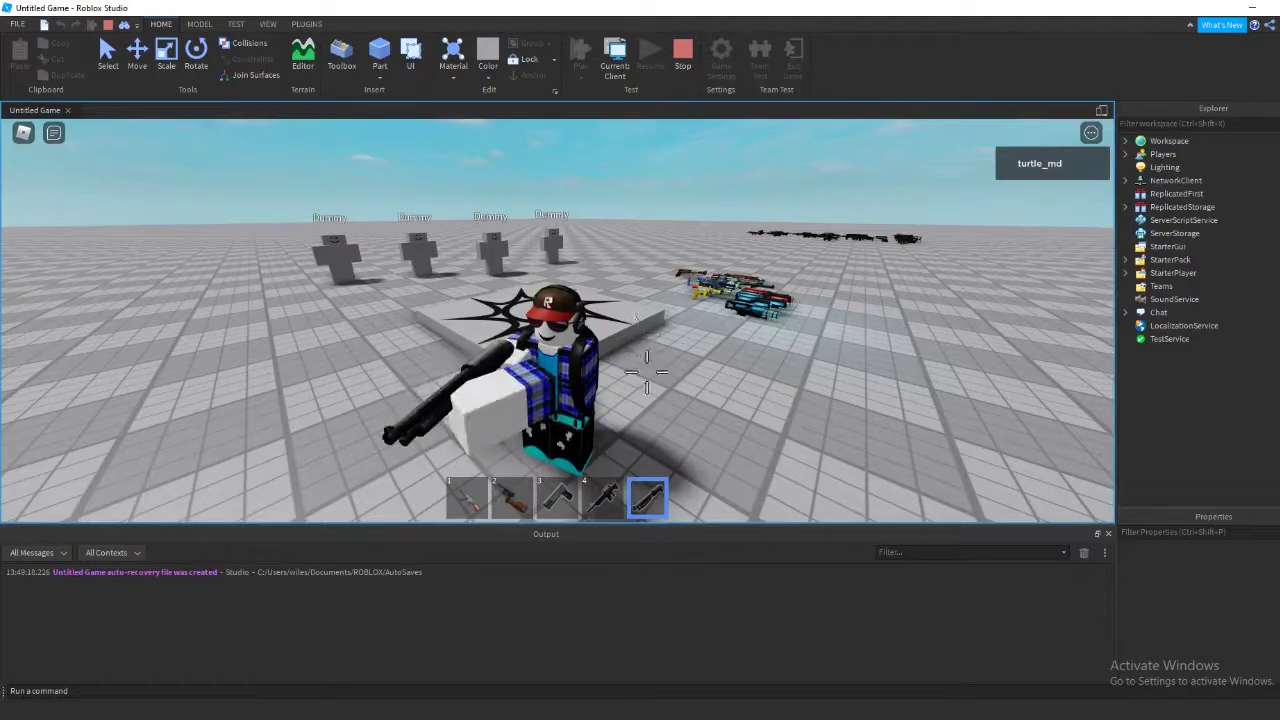
pyautogui.scroll(5, 645, 357)
pyautogui.scroll(-2, 557, 306)
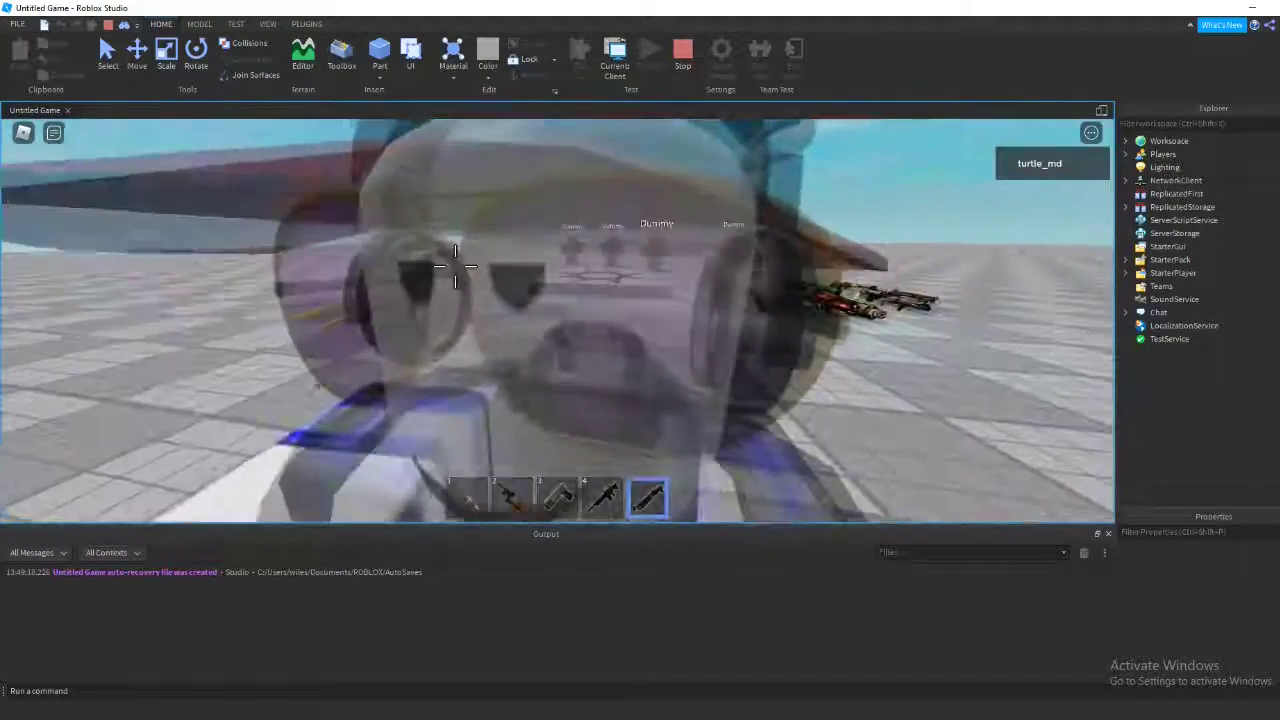
pyautogui.scroll(-2, 456, 266)
pyautogui.moveTo(455, 266); pyautogui.dragTo(500, 298, button='right')
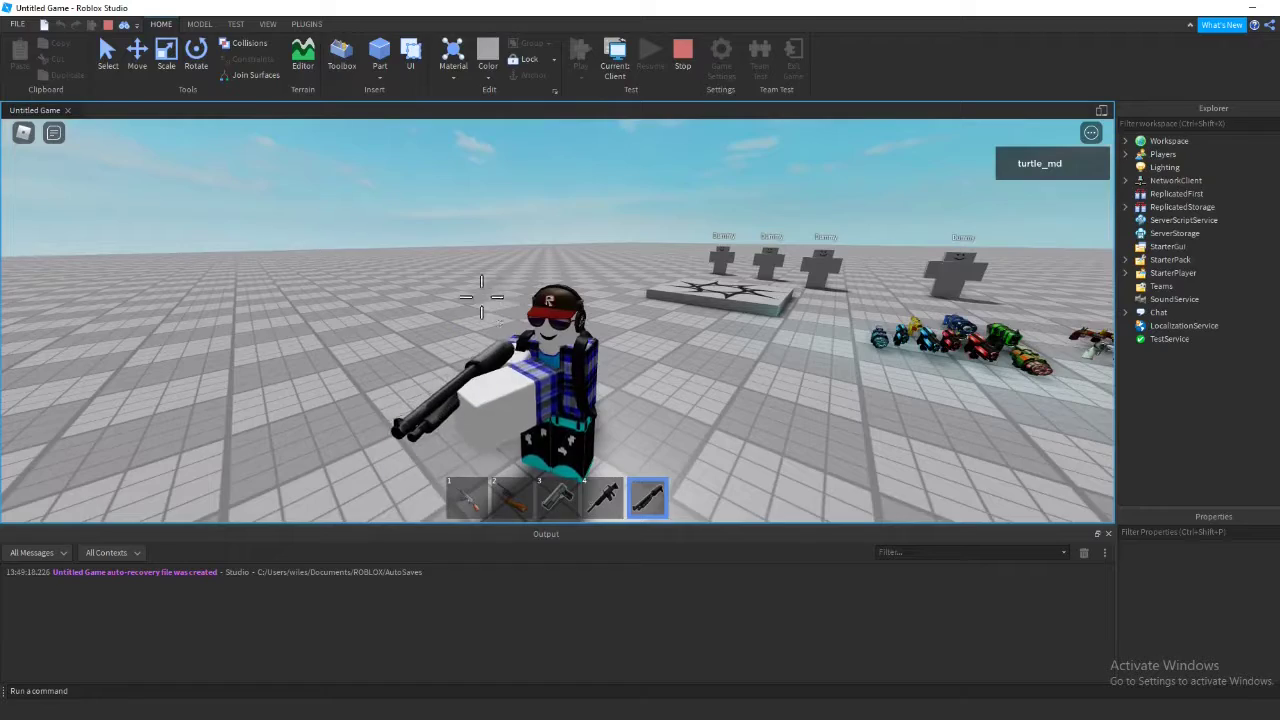
pyautogui.moveTo(461, 316); pyautogui.dragTo(557, 320, button='right')
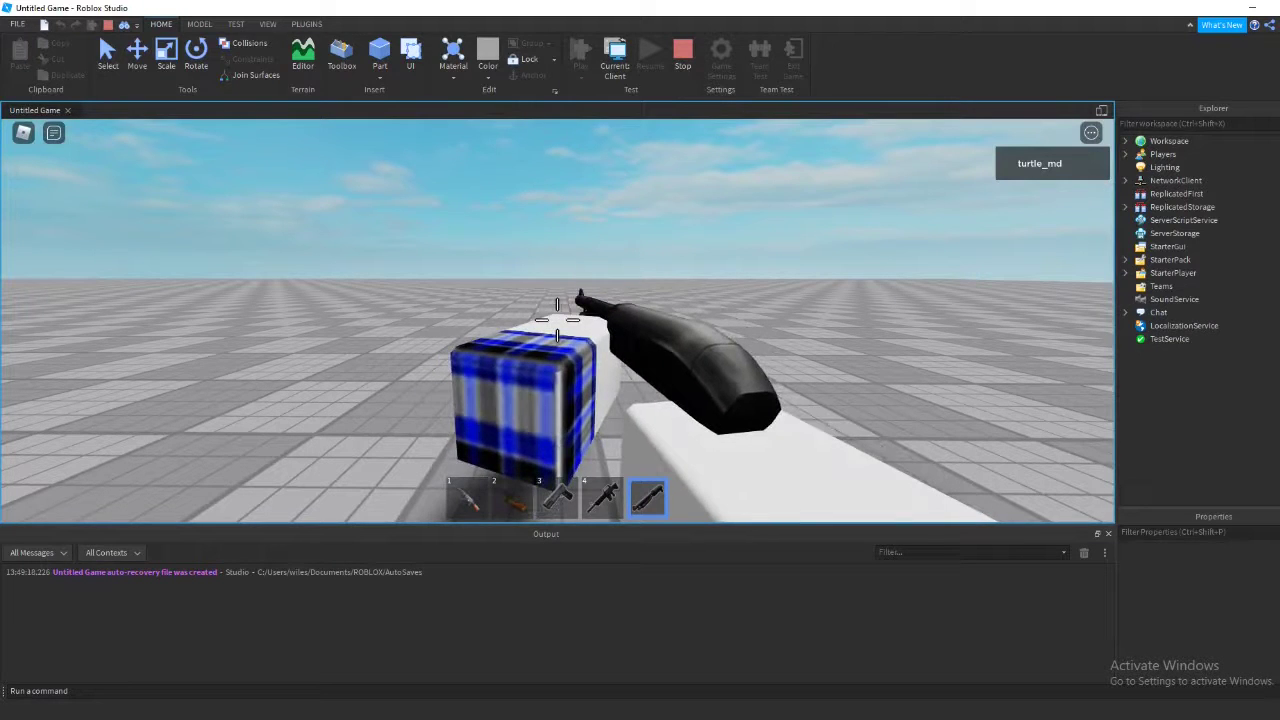
pyautogui.press('s')
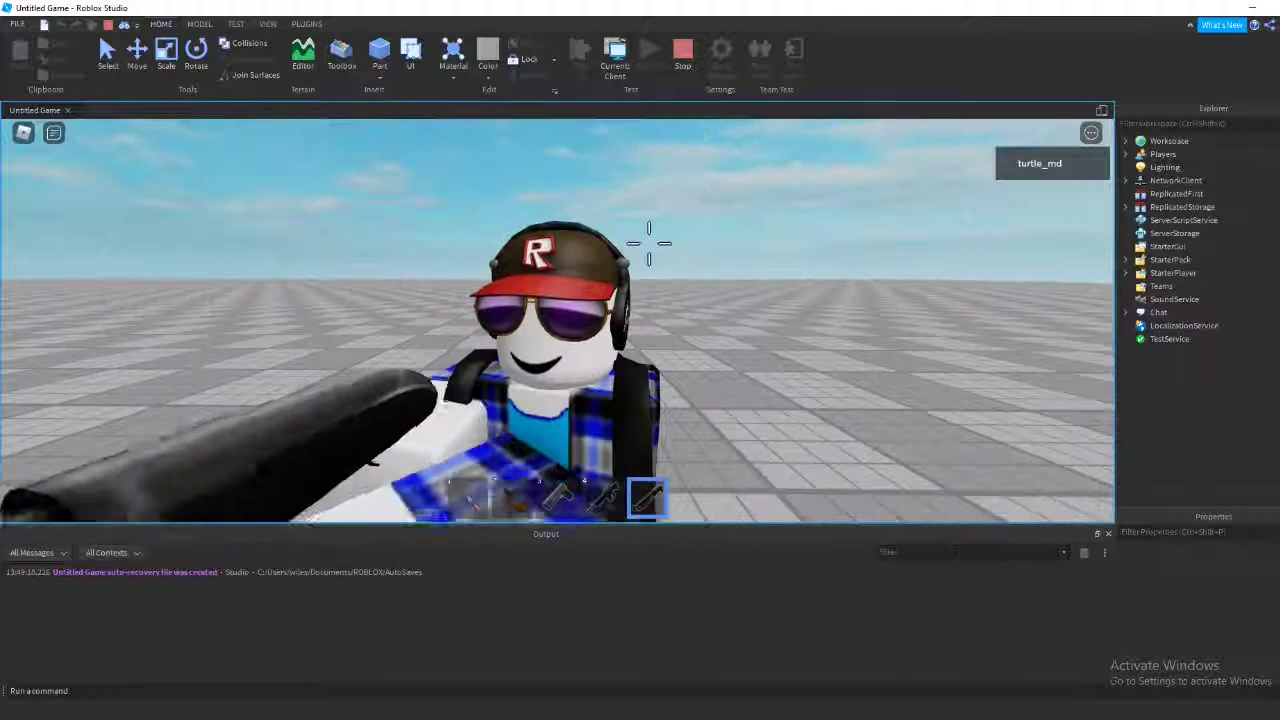
pyautogui.click(654, 300)
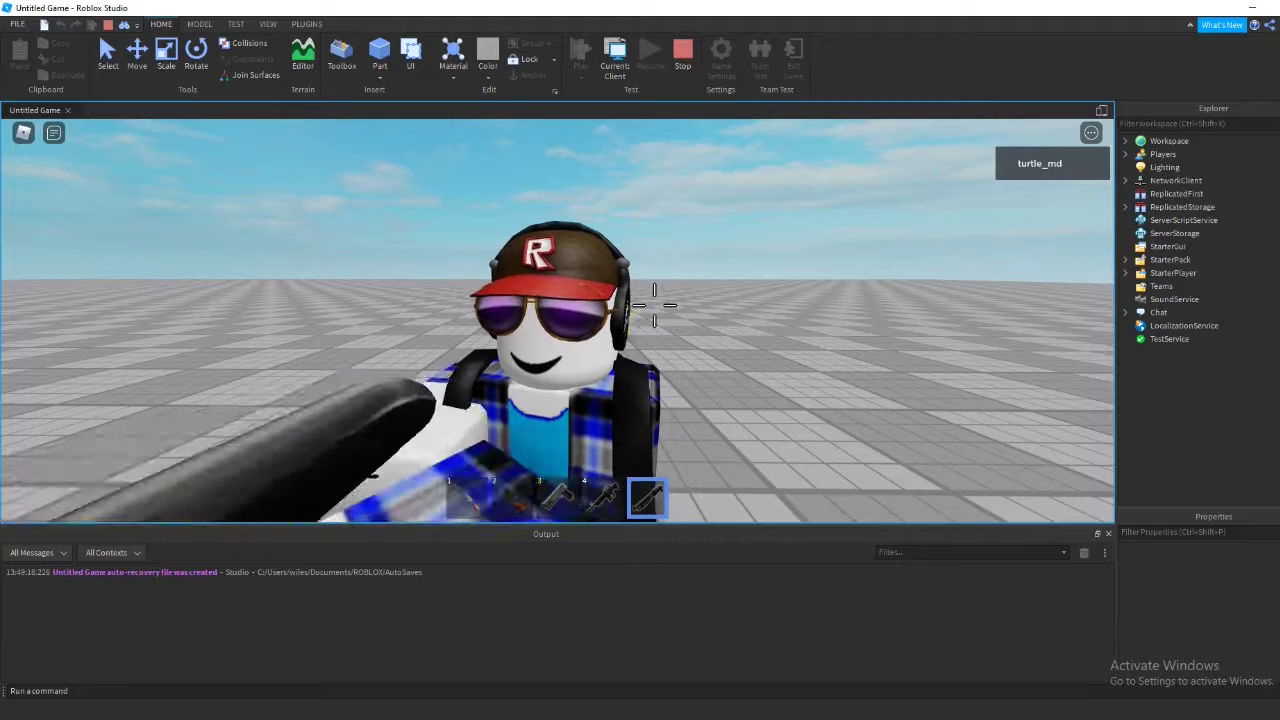
# - Stop the play-test and move the five tools from StarterPack back into the Weapons folder of TWS: Nam Weapons
pyautogui.click(682, 50)
pyautogui.click(1165, 392)
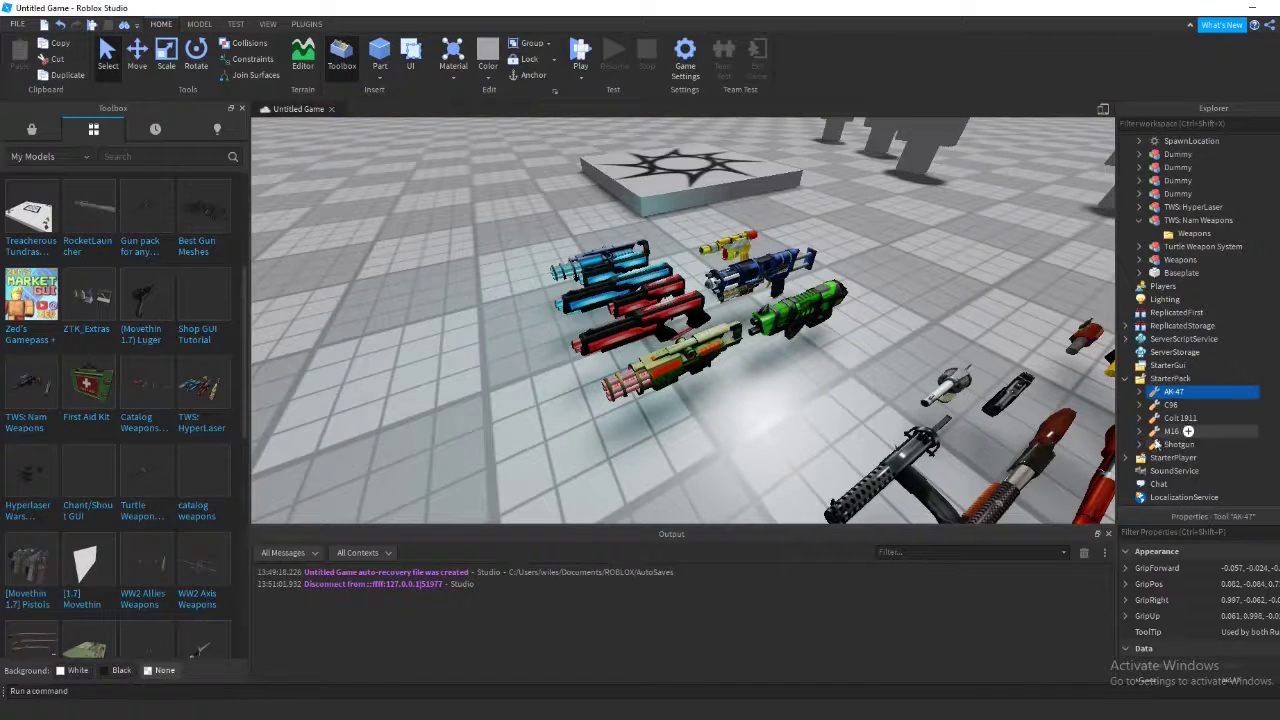
pyautogui.keyDown('shift'); pyautogui.click(1170, 444); pyautogui.keyUp('shift')
pyautogui.moveTo(1163, 398); pyautogui.dragTo(1185, 233)
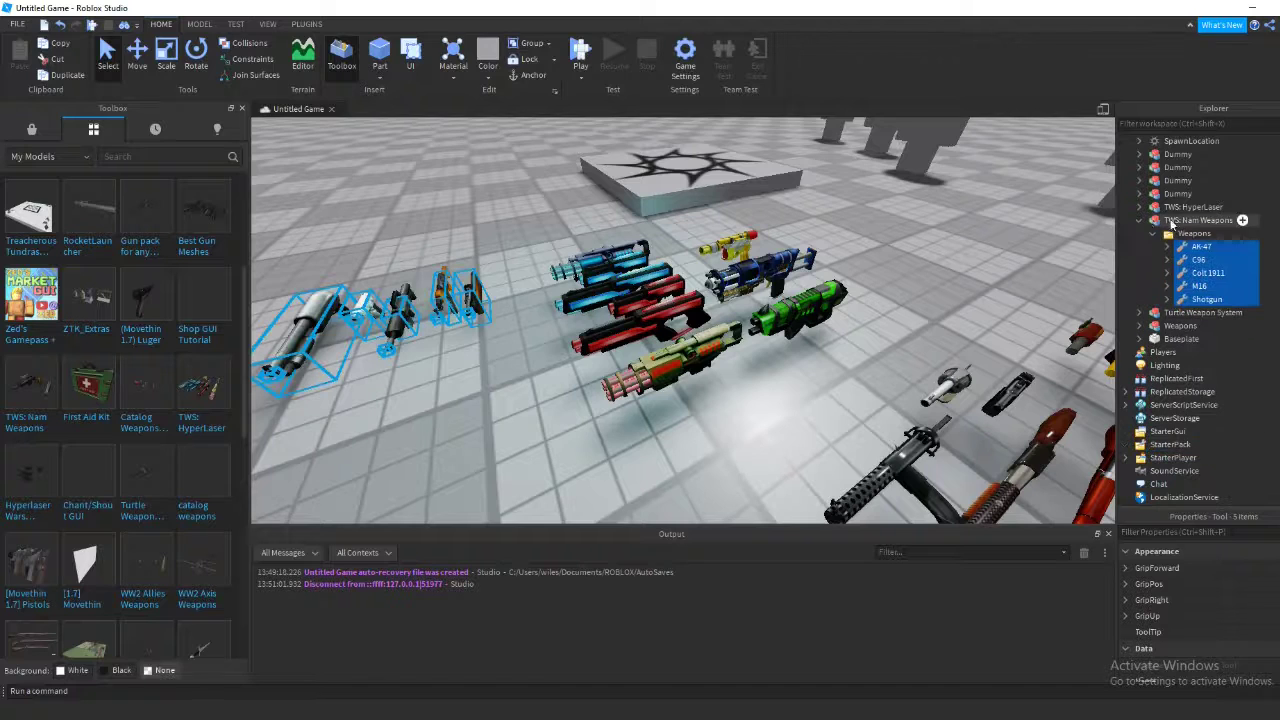
pyautogui.click(1152, 234)
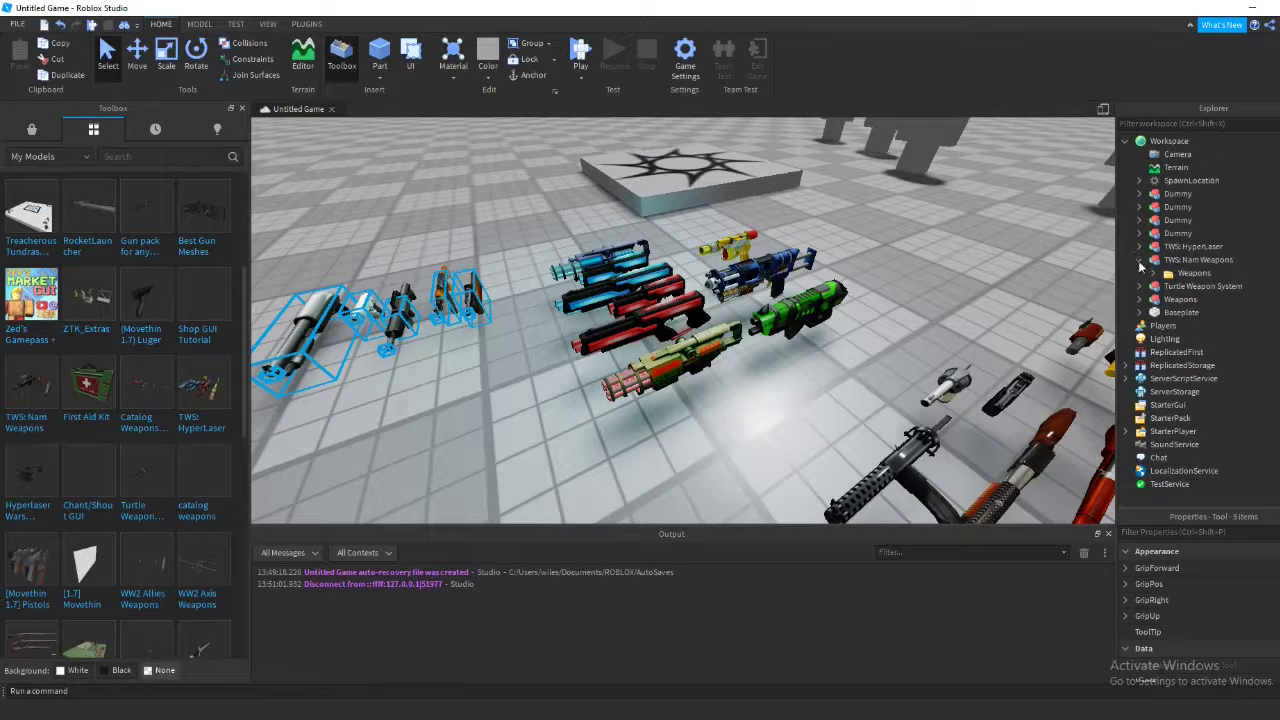
pyautogui.click(1139, 261)
# - Place the Desert Eagle and SCAR meshes from the gun mesh collection side by side on an open part of the baseplate
pyautogui.click(897, 295)
pyautogui.moveTo(897, 295); pyautogui.dragTo(743, 258, button='right')
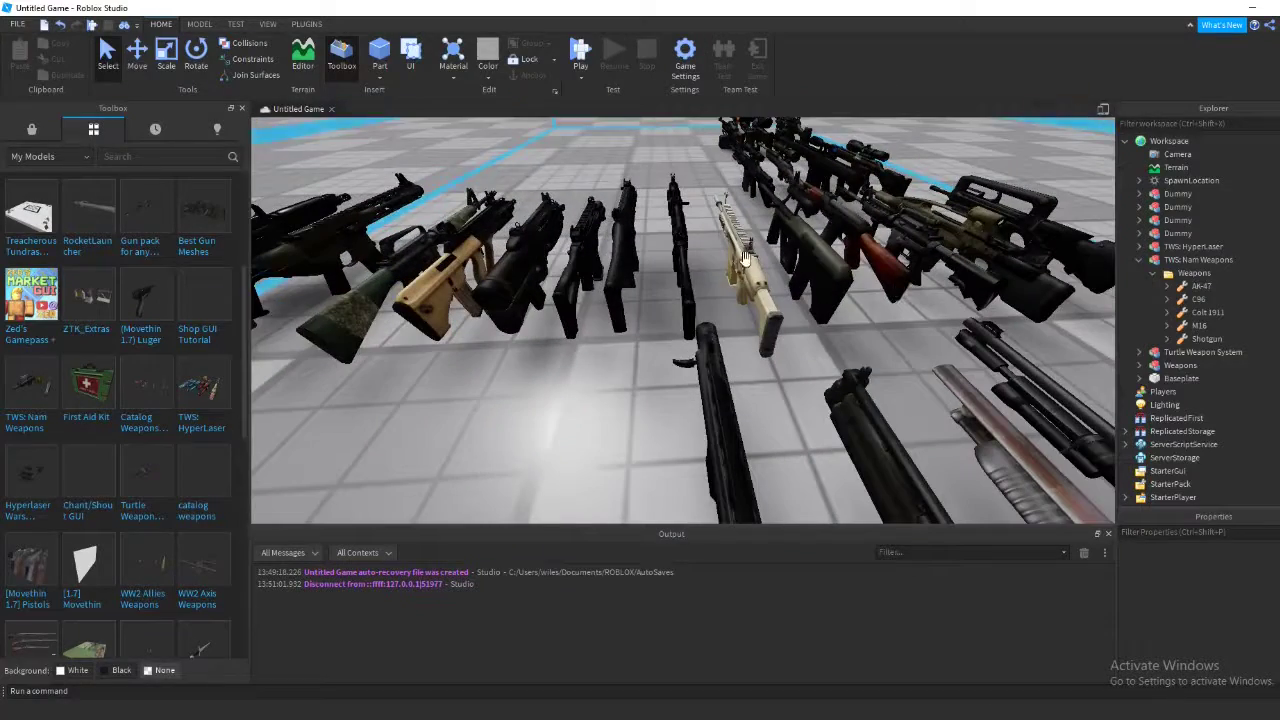
pyautogui.click(743, 258)
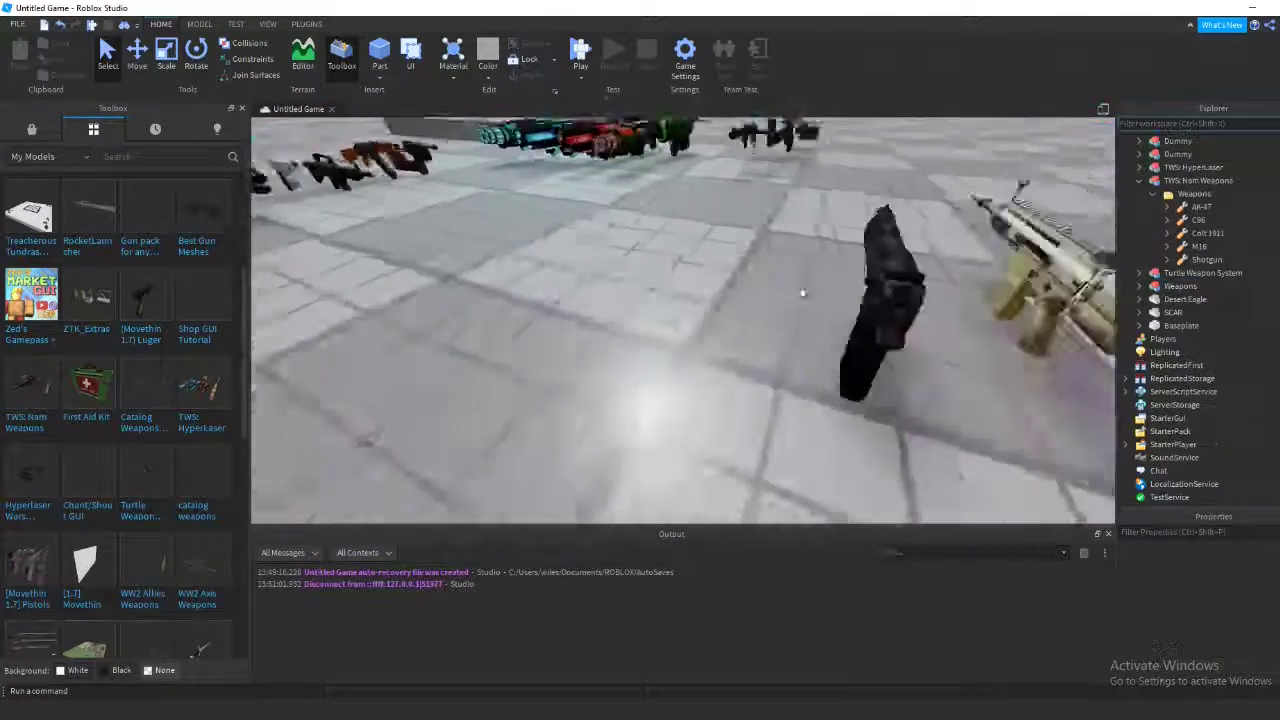
pyautogui.moveTo(798, 287); pyautogui.dragTo(797, 286, button='right')
pyautogui.moveTo(631, 215); pyautogui.dragTo(660, 262)
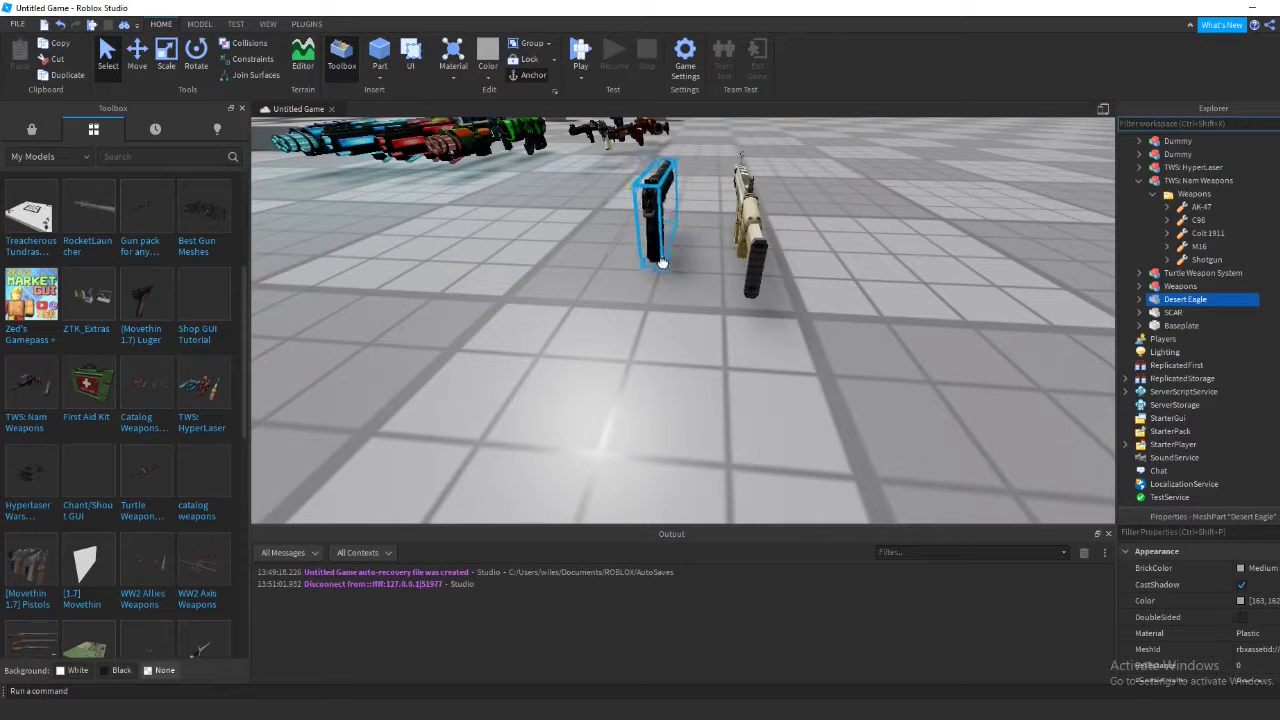
# - Examine the Desert Eagle and SCAR meshes up close from the front, side and back
pyautogui.click(710, 341)
pyautogui.scroll(10, 719, 331)
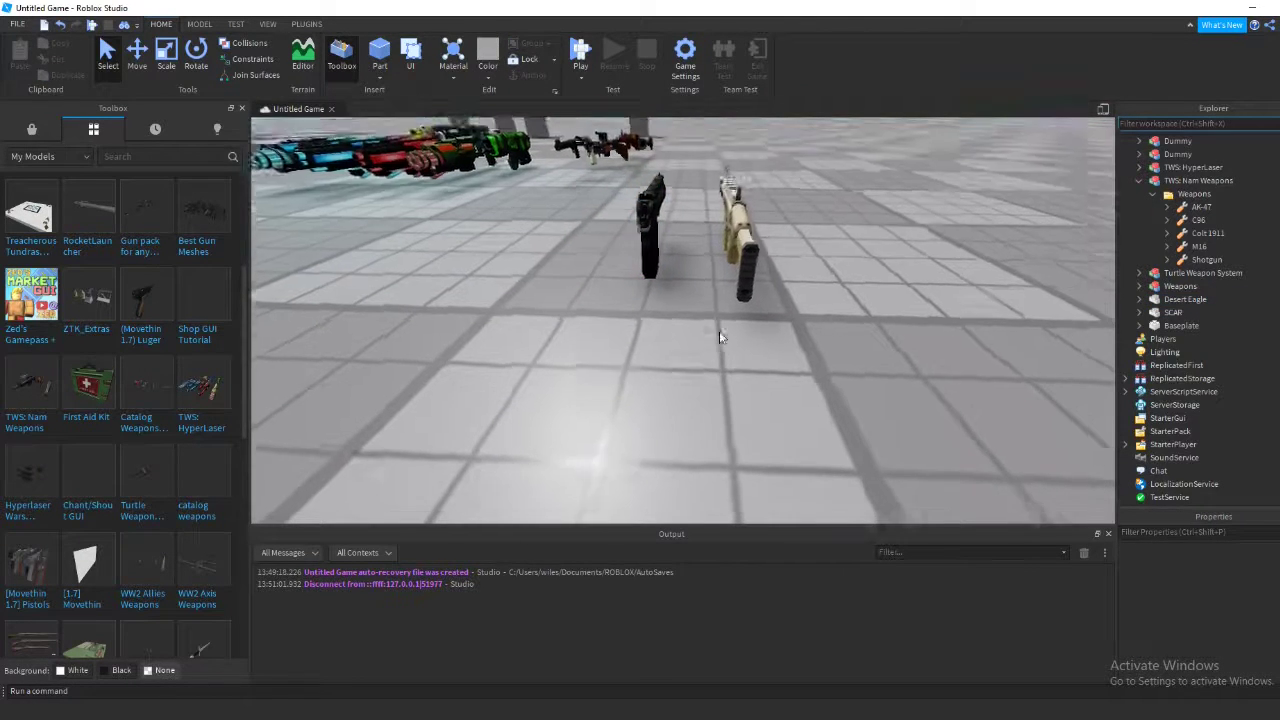
pyautogui.scroll(10, 719, 331)
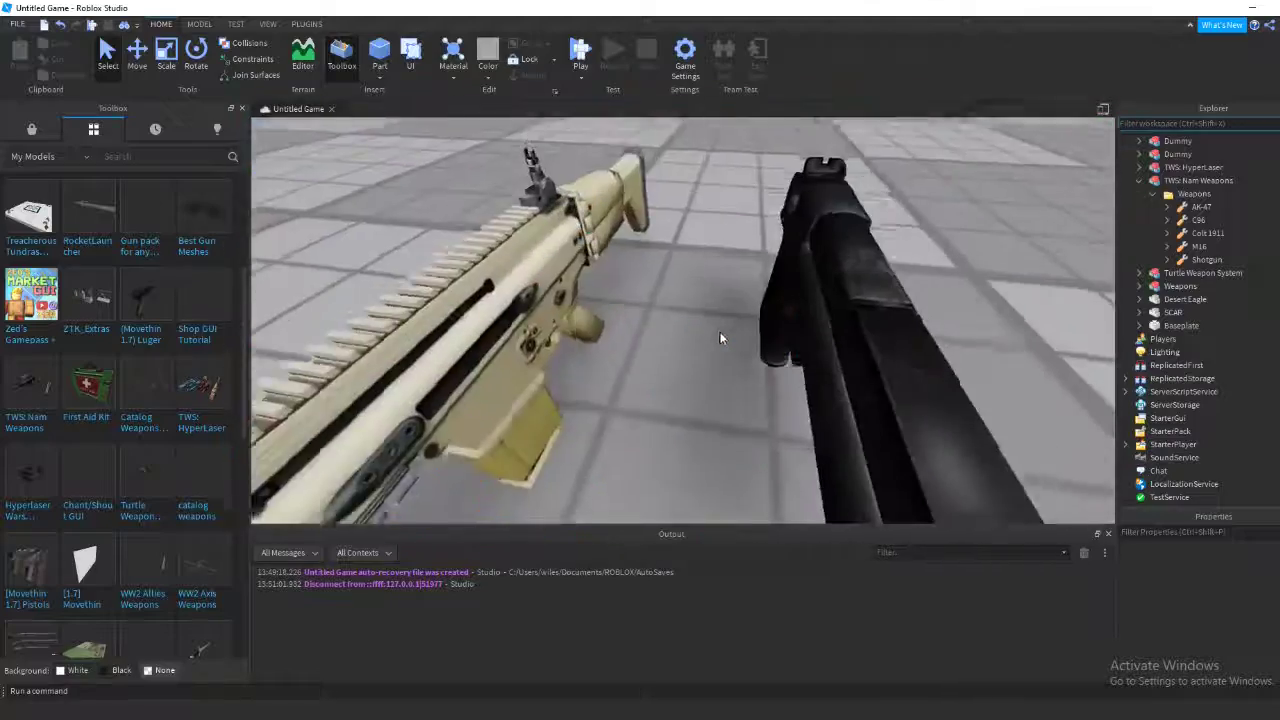
pyautogui.scroll(-10, 717, 331)
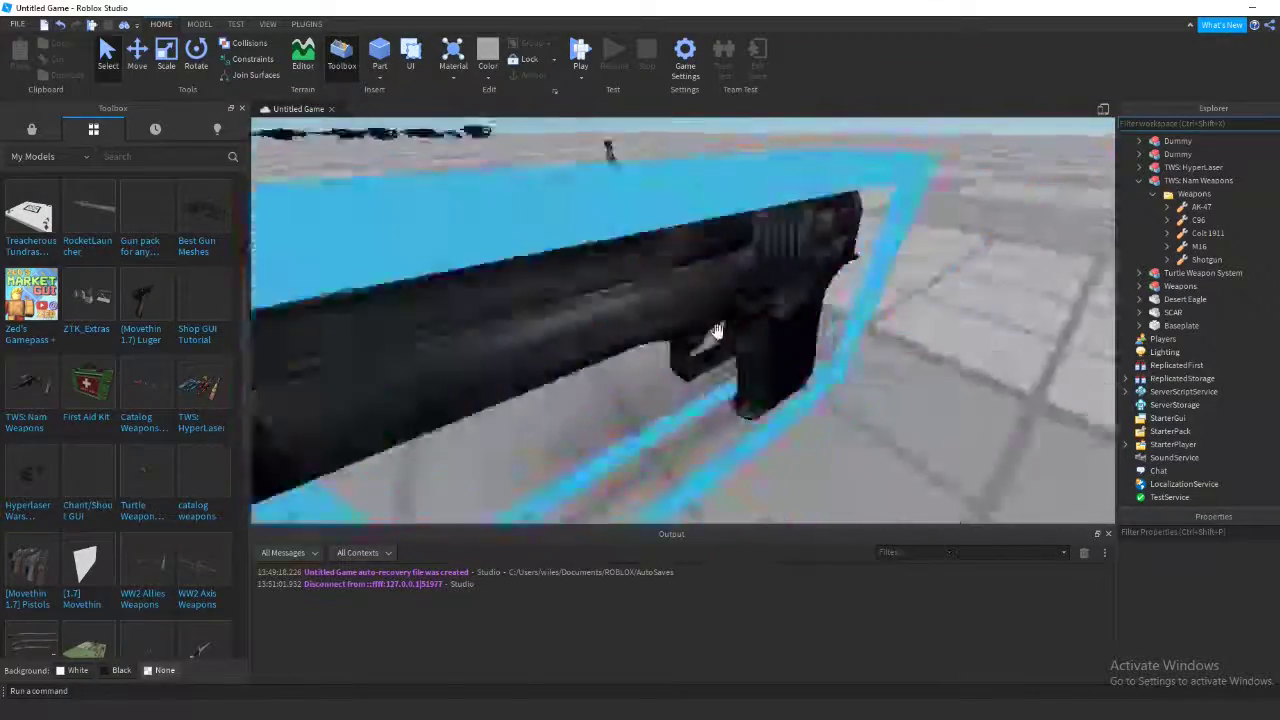
pyautogui.scroll(-10, 719, 331)
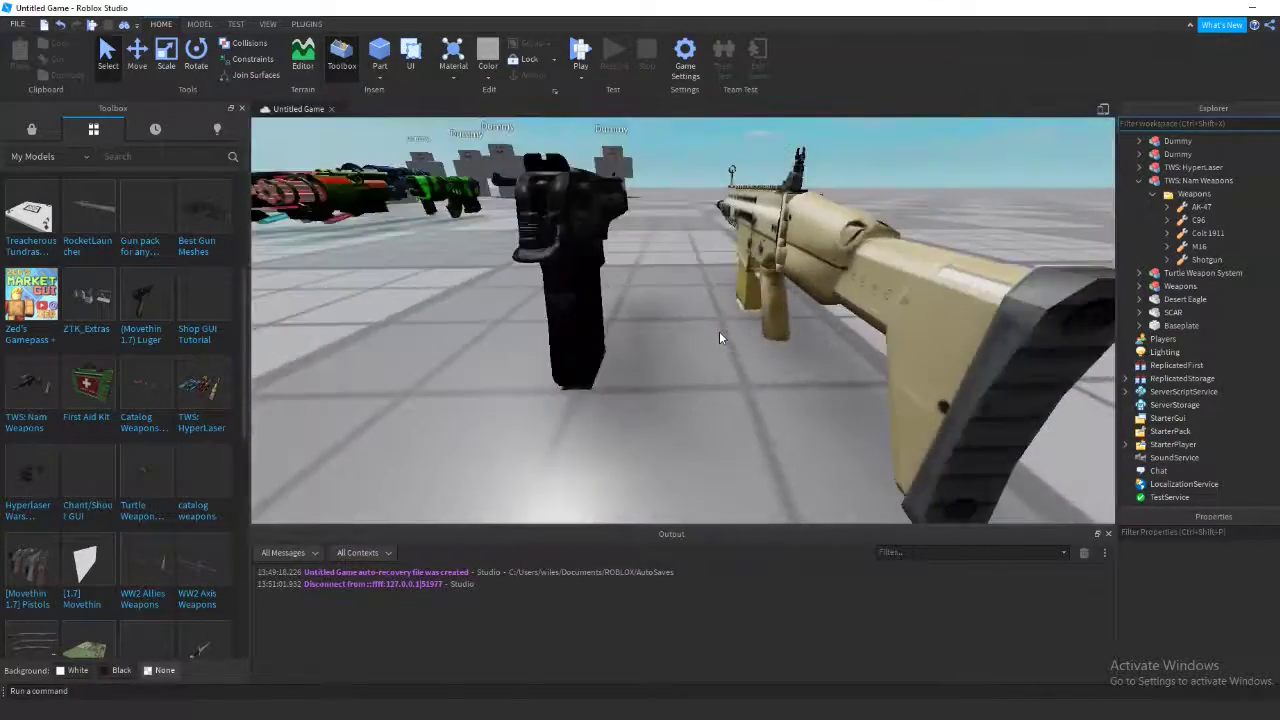
pyautogui.moveTo(719, 332)
pyautogui.mouseDown(button='right')
pyautogui.moveTo(705, 325)
pyautogui.moveTo(719, 331)
pyautogui.mouseUp(button='right')
pyautogui.scroll(5, 715, 331)
pyautogui.scroll(-5, 718, 332)
pyautogui.scroll(6, 718, 332)
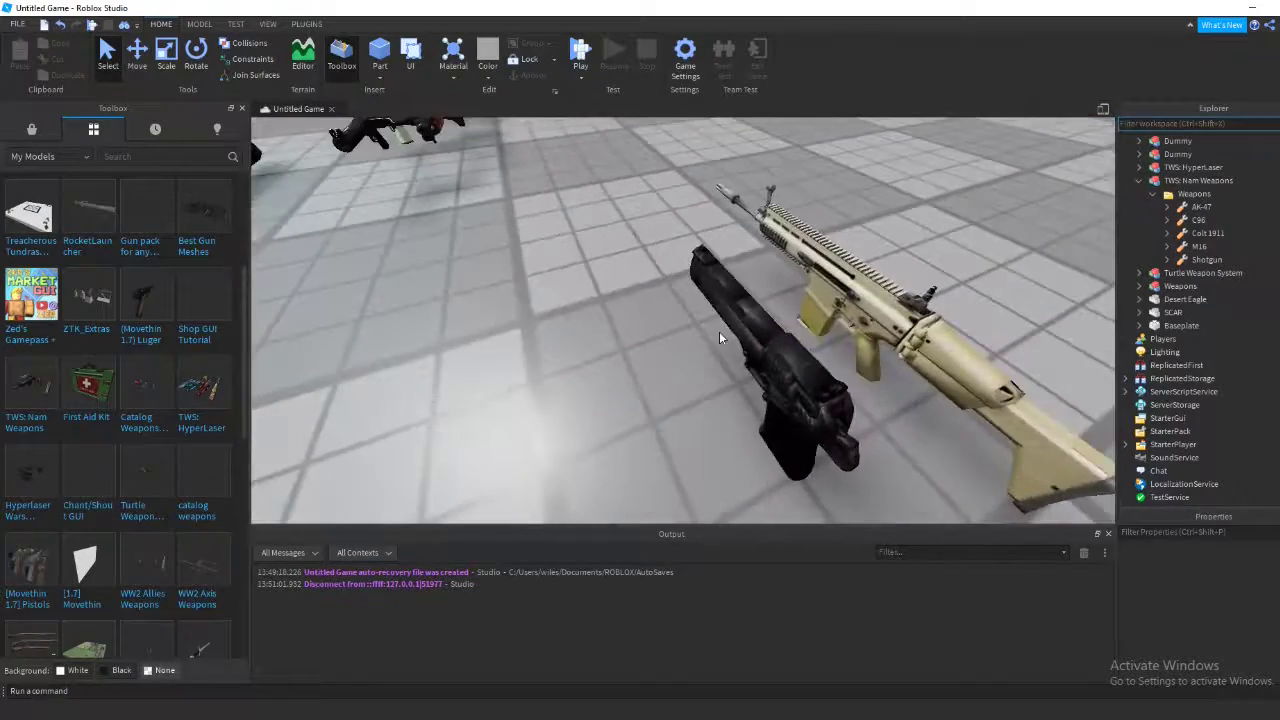
# - Reposition the Desert Eagle and SCAR meshes together on clear floor and collapse the TWS: Nam Weapons model in the object tree
pyautogui.click(764, 352)
pyautogui.moveTo(764, 352); pyautogui.dragTo(748, 393)
pyautogui.click(640, 325)
pyautogui.moveTo(640, 325); pyautogui.dragTo(642, 328, button='right')
pyautogui.click(685, 249)
pyautogui.moveTo(685, 249); pyautogui.dragTo(831, 360)
pyautogui.click(780, 172)
pyautogui.moveTo(780, 172); pyautogui.dragTo(916, 195, button='right')
pyautogui.click(850, 265)
pyautogui.click(1153, 195)
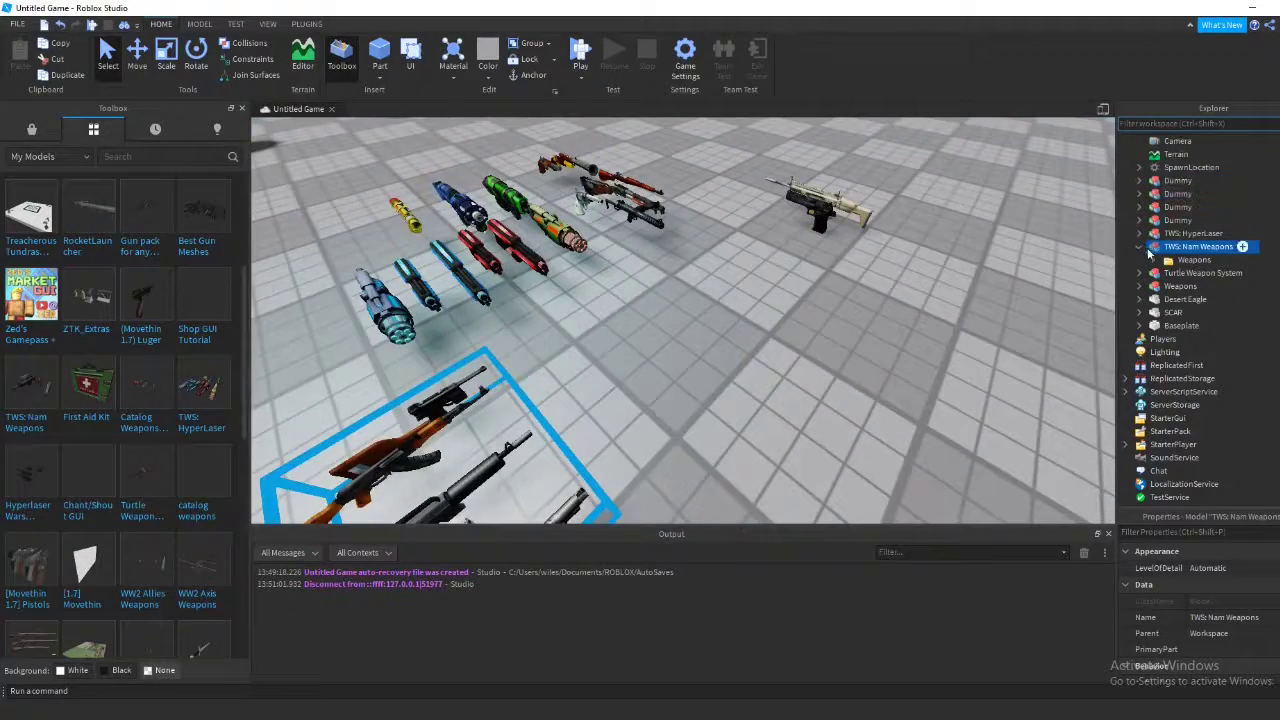
pyautogui.click(1140, 248)
# - Duplicate the Luger and Sterling tools from the Turtle Weapon System's Weapons folder and move the copies directly into Workspace
pyautogui.moveTo(873, 151); pyautogui.dragTo(871, 151, button='right')
pyautogui.click(778, 288)
pyautogui.click(1140, 273)
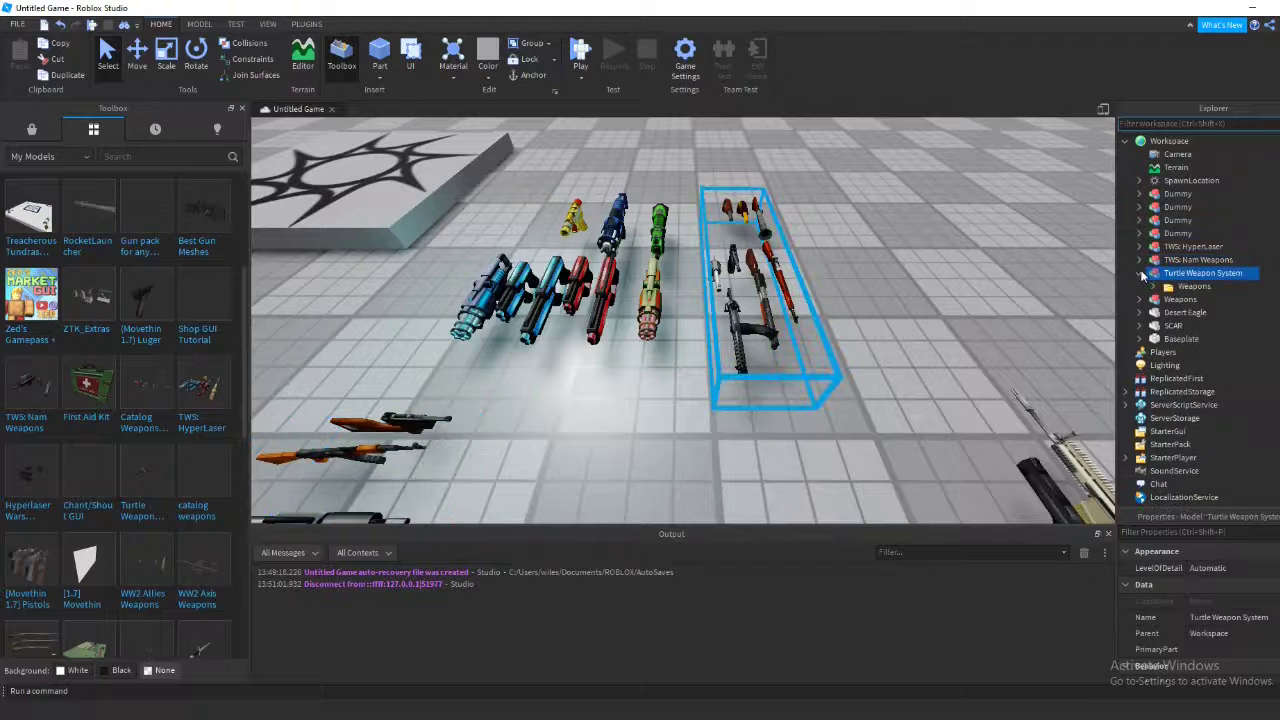
pyautogui.doubleClick(1162, 287)
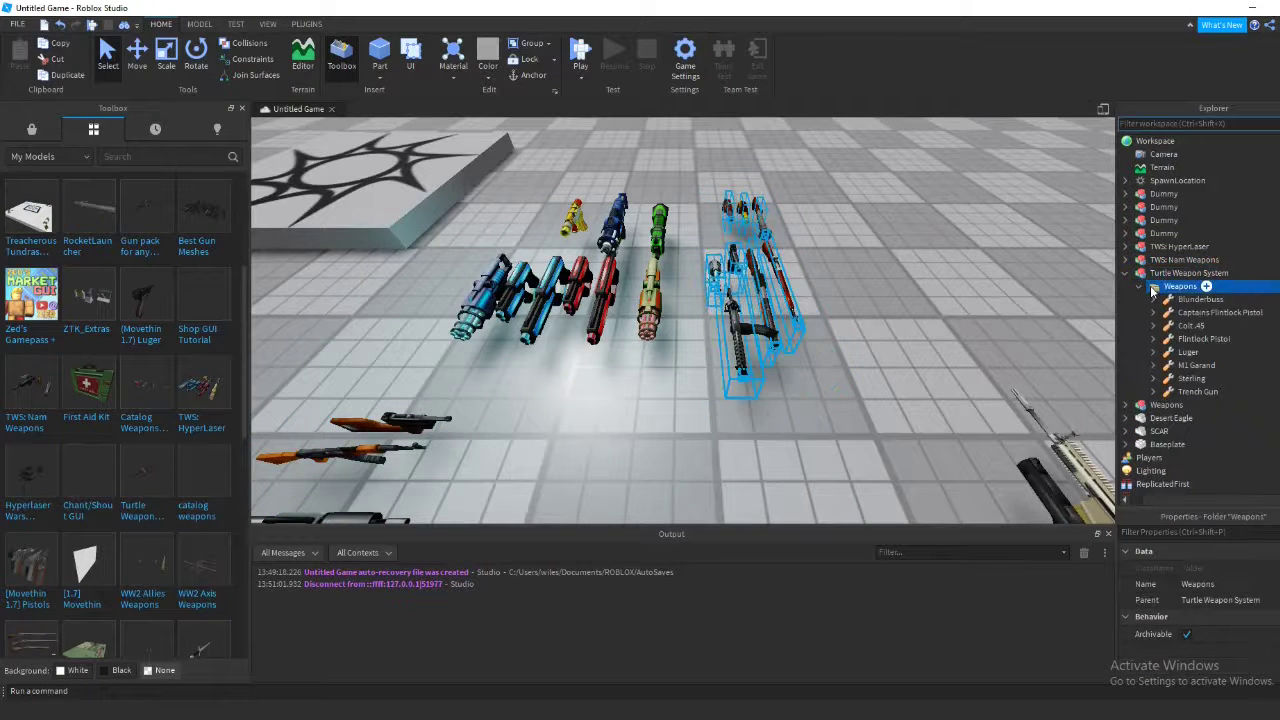
pyautogui.click(1187, 352)
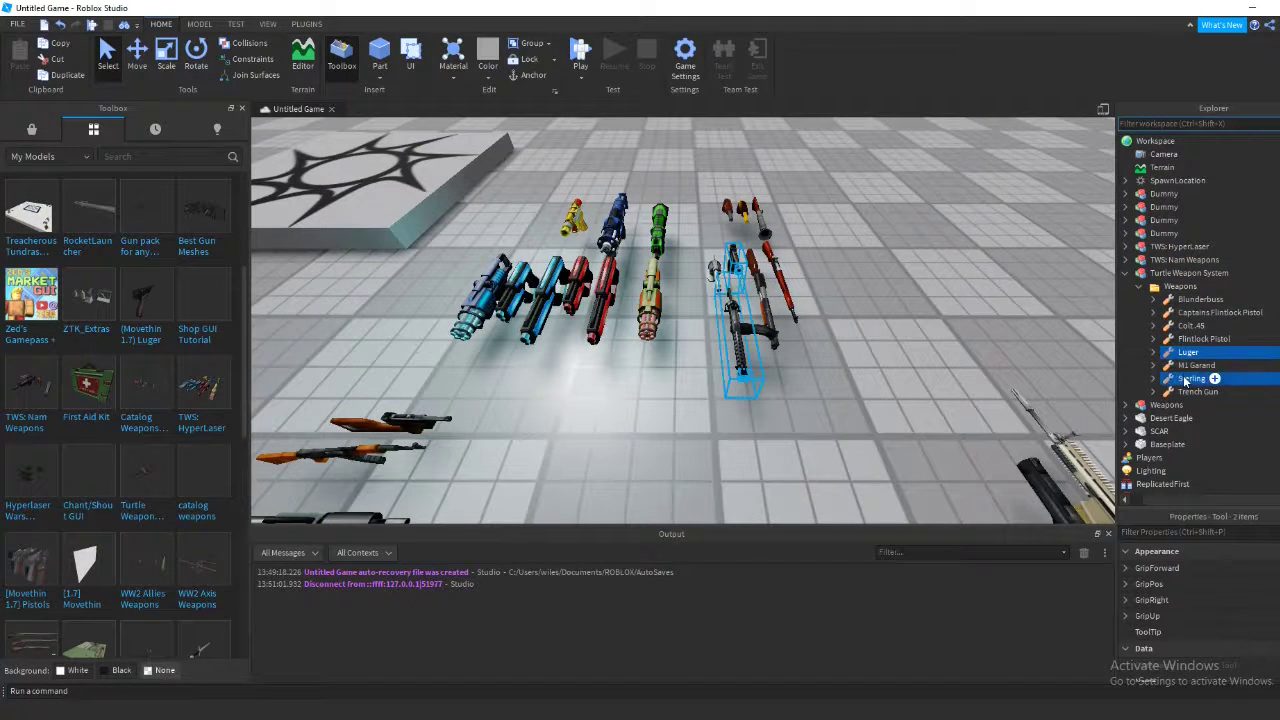
pyautogui.hotkey('ctrl', 'd')
pyautogui.moveTo(1187, 367); pyautogui.dragTo(1170, 141)
# - Move the Luger and Sterling copies over toward the Desert Eagle and SCAR meshes and rotate them to match
pyautogui.moveTo(740, 322); pyautogui.dragTo(818, 368)
pyautogui.moveTo(810, 360); pyautogui.dragTo(818, 368, button='right')
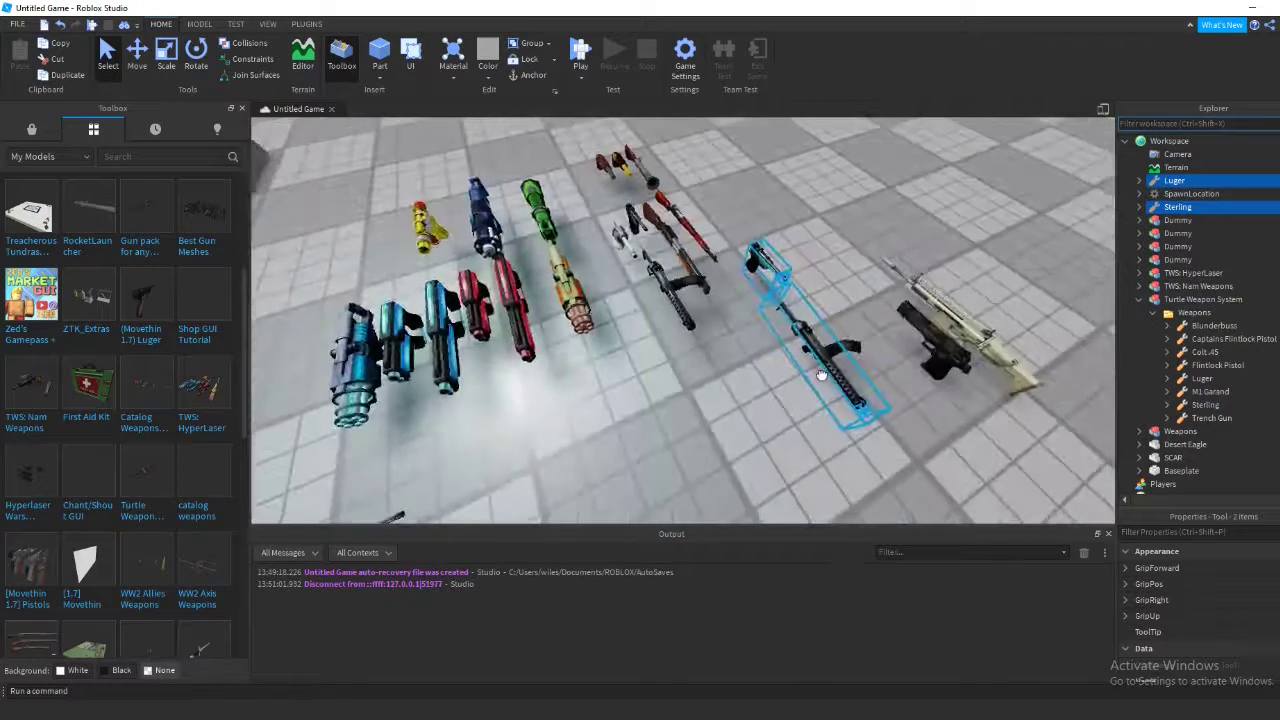
pyautogui.moveTo(818, 368); pyautogui.dragTo(822, 374)
pyautogui.moveTo(818, 368); pyautogui.dragTo(822, 374, button='right')
pyautogui.press('r')
pyautogui.press('r')
# - Line up the Sterling beside the SCAR and the Luger beside the Desert Eagle, and collapse the Turtle Weapon System model
pyautogui.moveTo(822, 374); pyautogui.dragTo(790, 262)
pyautogui.click(840, 340)
pyautogui.moveTo(886, 294); pyautogui.dragTo(862, 265)
pyautogui.scroll(5, 845, 198)
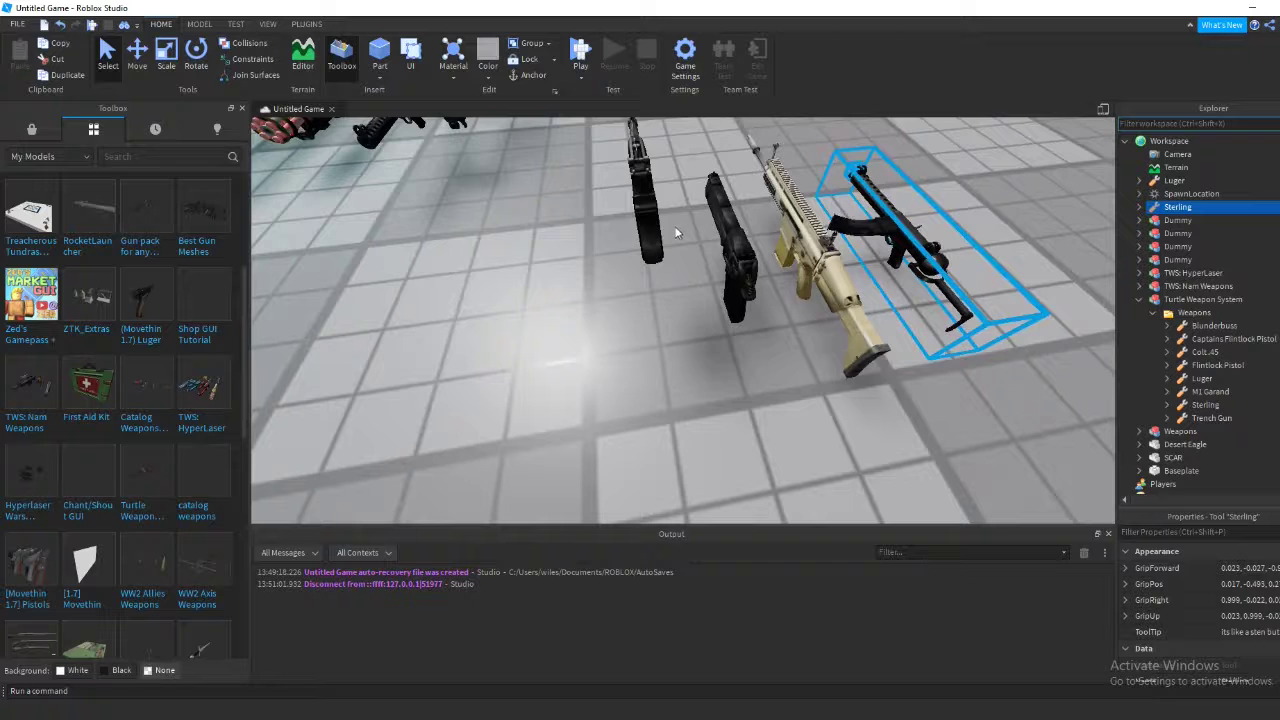
pyautogui.moveTo(652, 225); pyautogui.dragTo(697, 318)
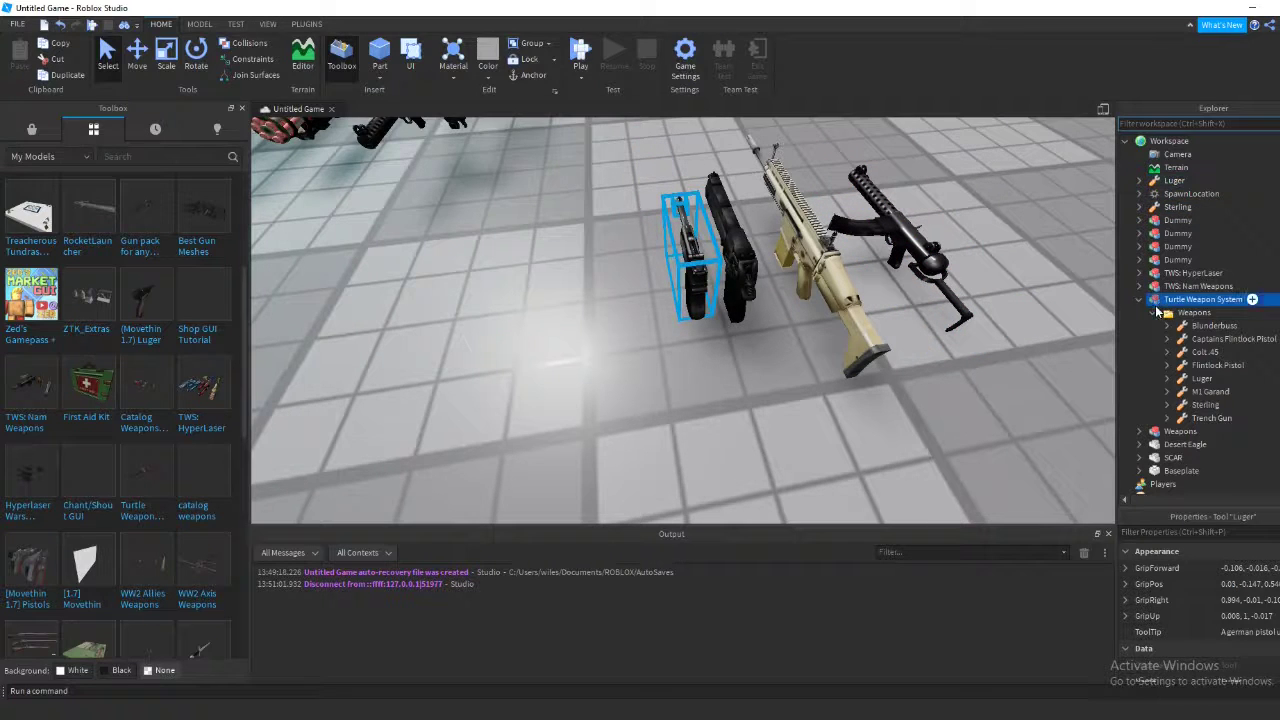
pyautogui.click(1165, 312)
pyautogui.click(1140, 300)
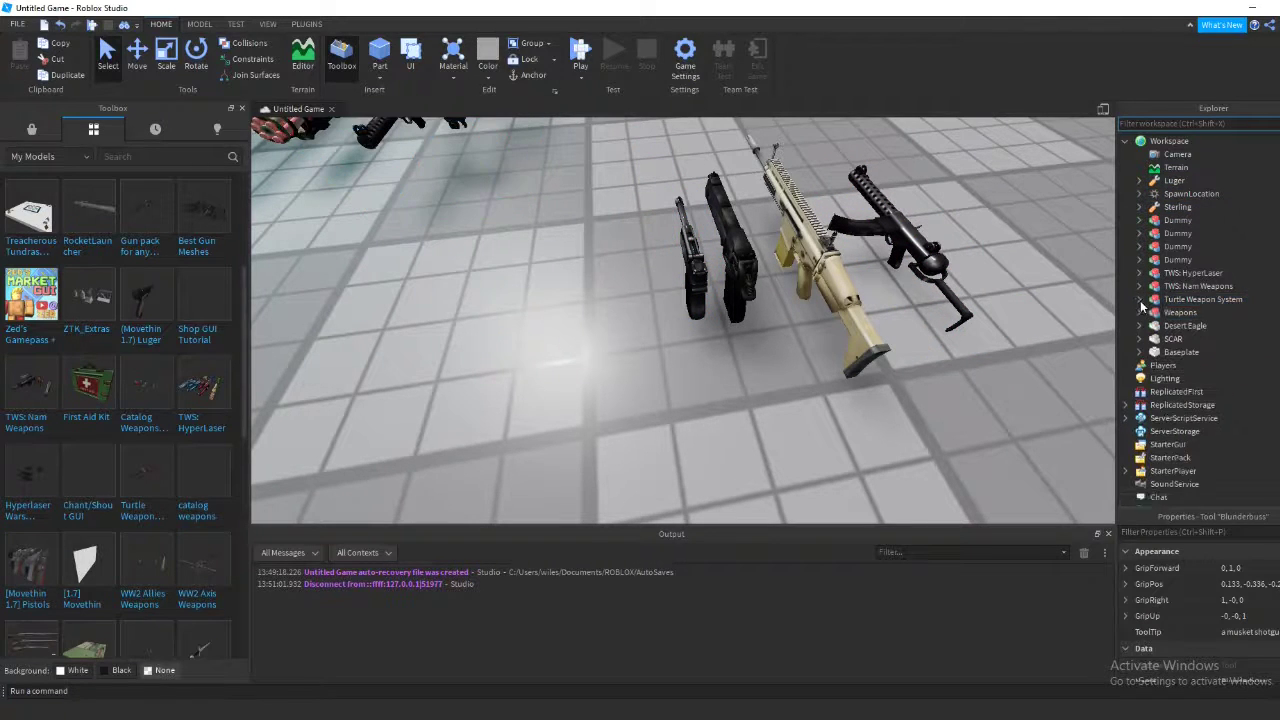
# - Put the Desert Eagle mesh inside the Luger tool and move it over the Luger's existing handle
pyautogui.moveTo(1156, 333); pyautogui.dragTo(1168, 182)
pyautogui.click(137, 55)
pyautogui.moveTo(663, 262); pyautogui.dragTo(603, 268)
pyautogui.moveTo(624, 266); pyautogui.dragTo(629, 267, button='right')
pyautogui.press('d')
pyautogui.press('w')
pyautogui.press('s')
pyautogui.click(1192, 246)
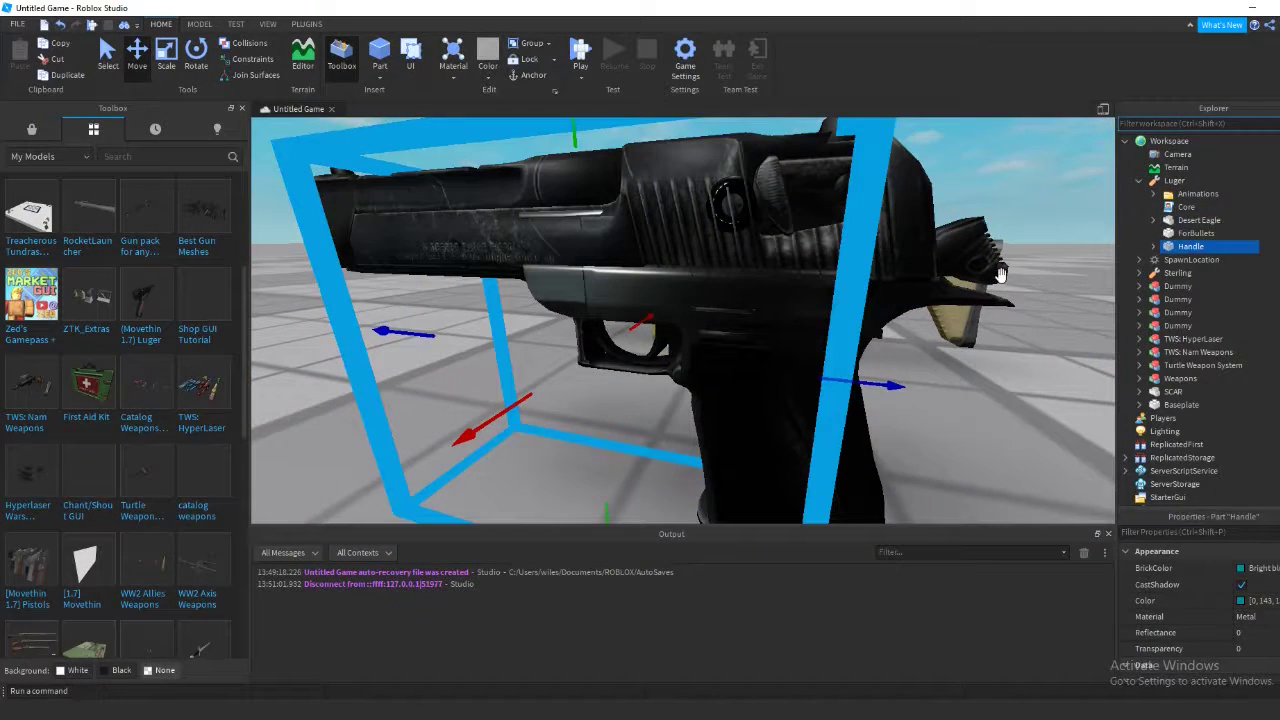
# - Move the Luger tool's ForBullets part to the muzzle of the Desert Eagle mesh
pyautogui.click(1222, 234)
pyautogui.press('f')
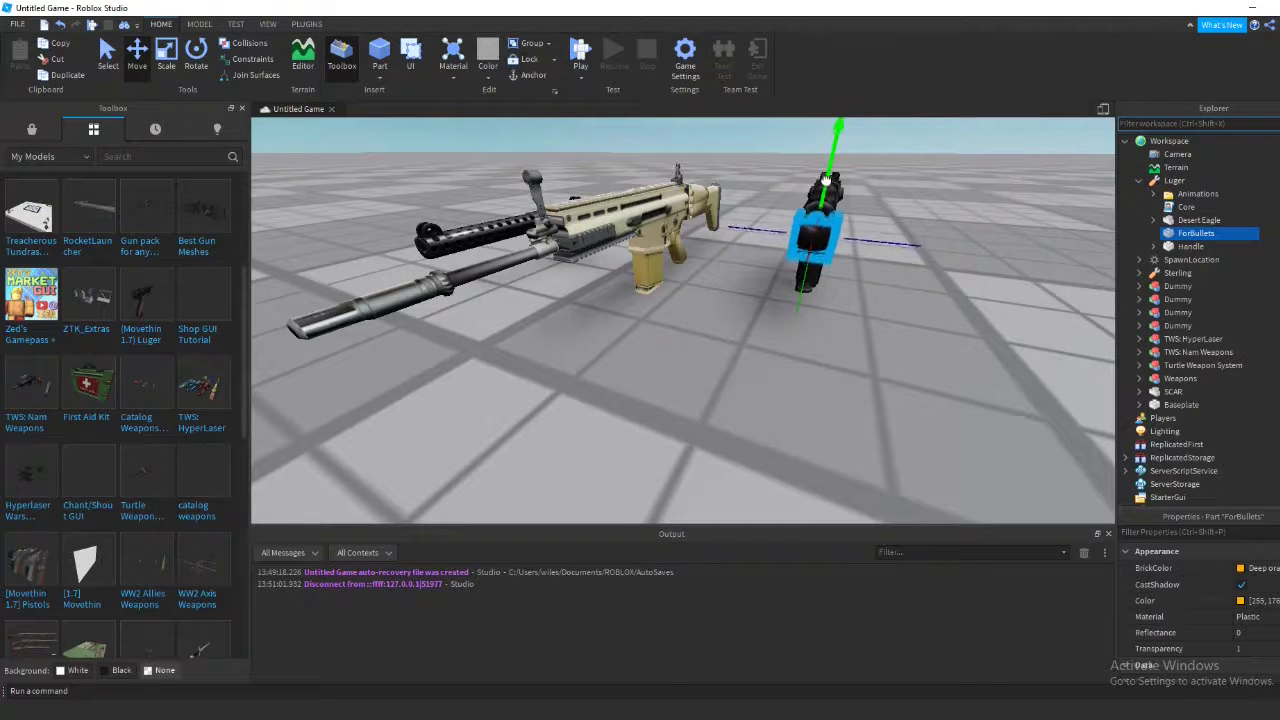
pyautogui.moveTo(820, 164); pyautogui.dragTo(813, 162)
pyautogui.moveTo(813, 162); pyautogui.dragTo(815, 166, button='right')
pyautogui.press('d')
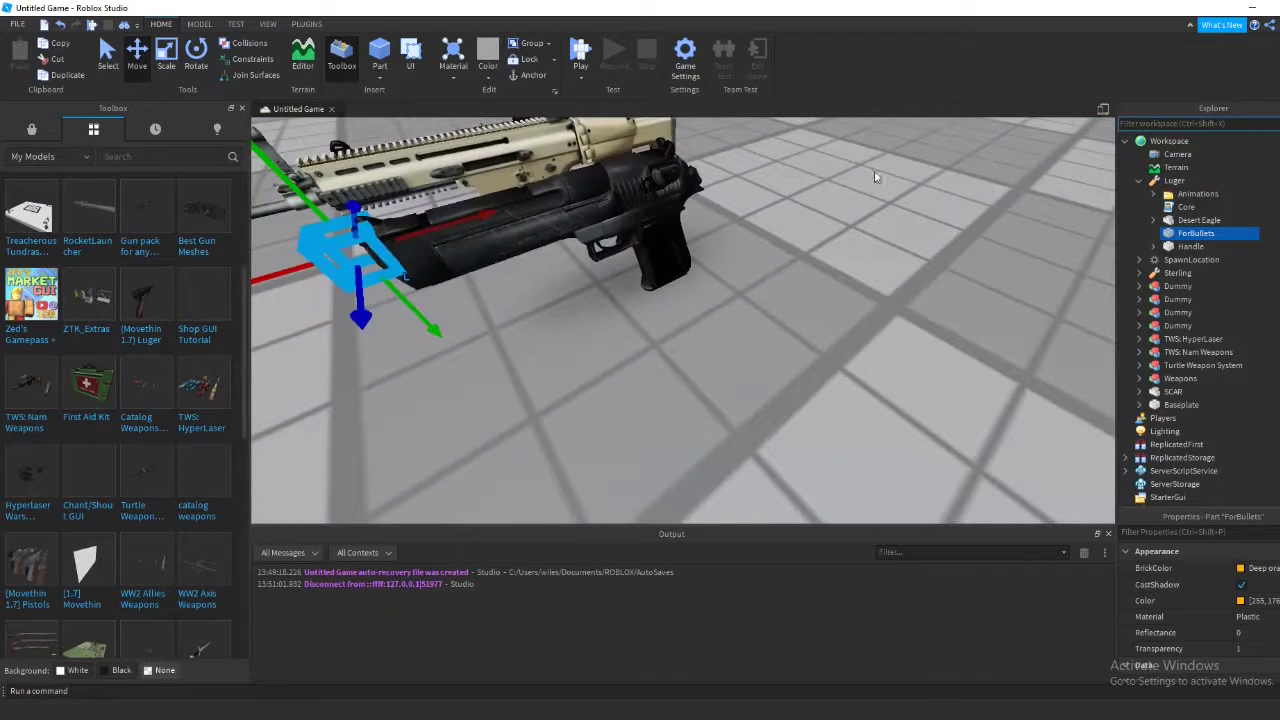
# - Transfer EquipSound and ReloadSound from the Luger's Handle into the Desert Eagle mesh
pyautogui.click(1155, 246)
pyautogui.click(1180, 261)
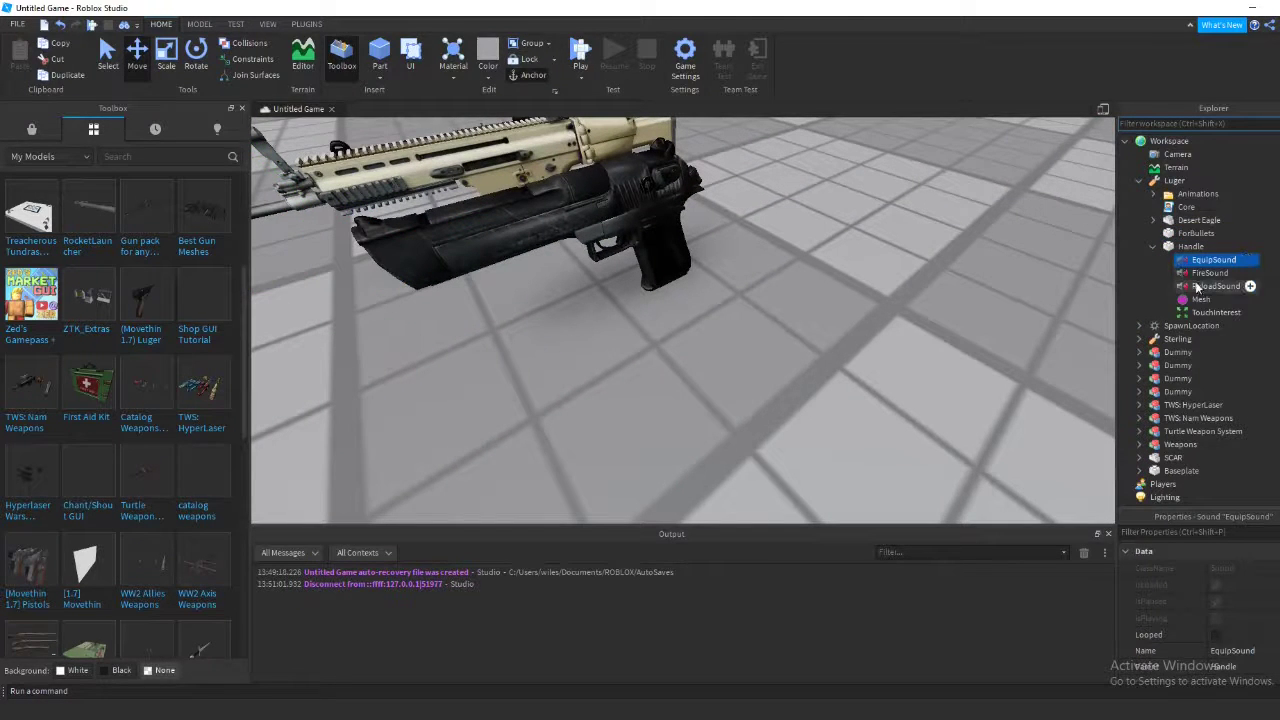
pyautogui.click(1155, 220)
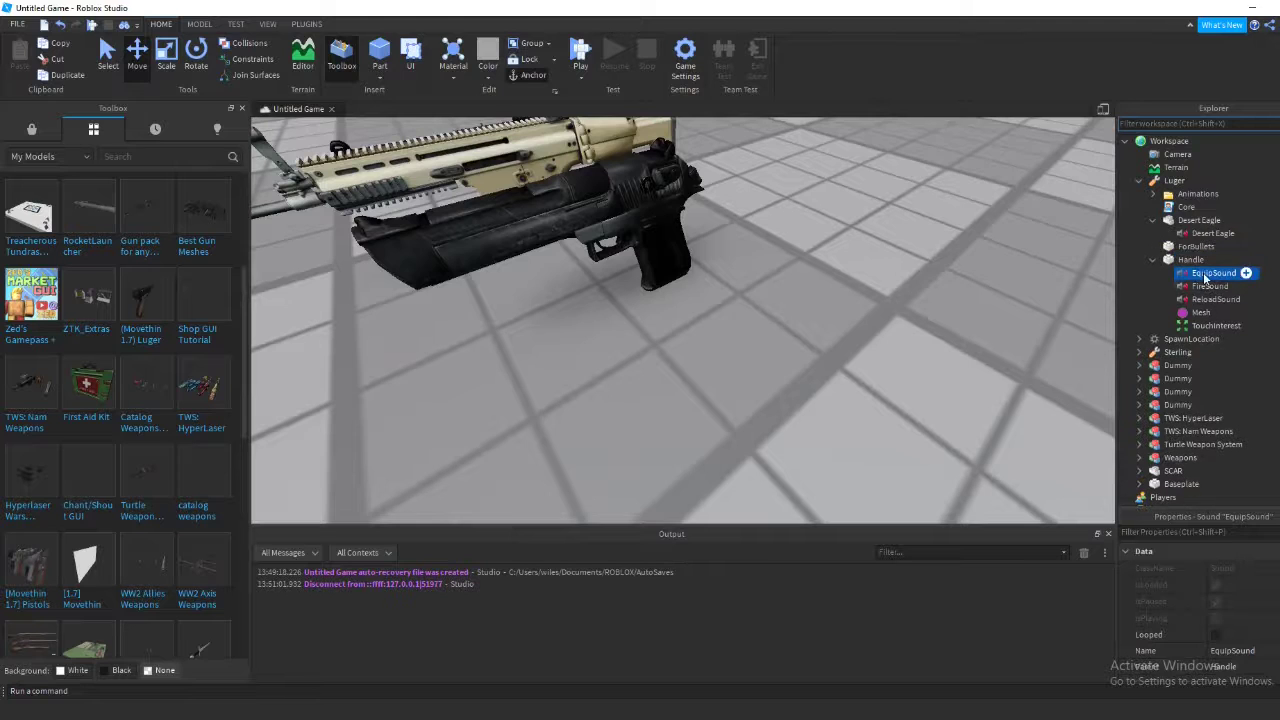
pyautogui.click(1205, 277)
pyautogui.moveTo(1212, 273); pyautogui.dragTo(1222, 273)
pyautogui.moveTo(1212, 225); pyautogui.dragTo(1210, 221)
pyautogui.scroll(-5, 1204, 601)
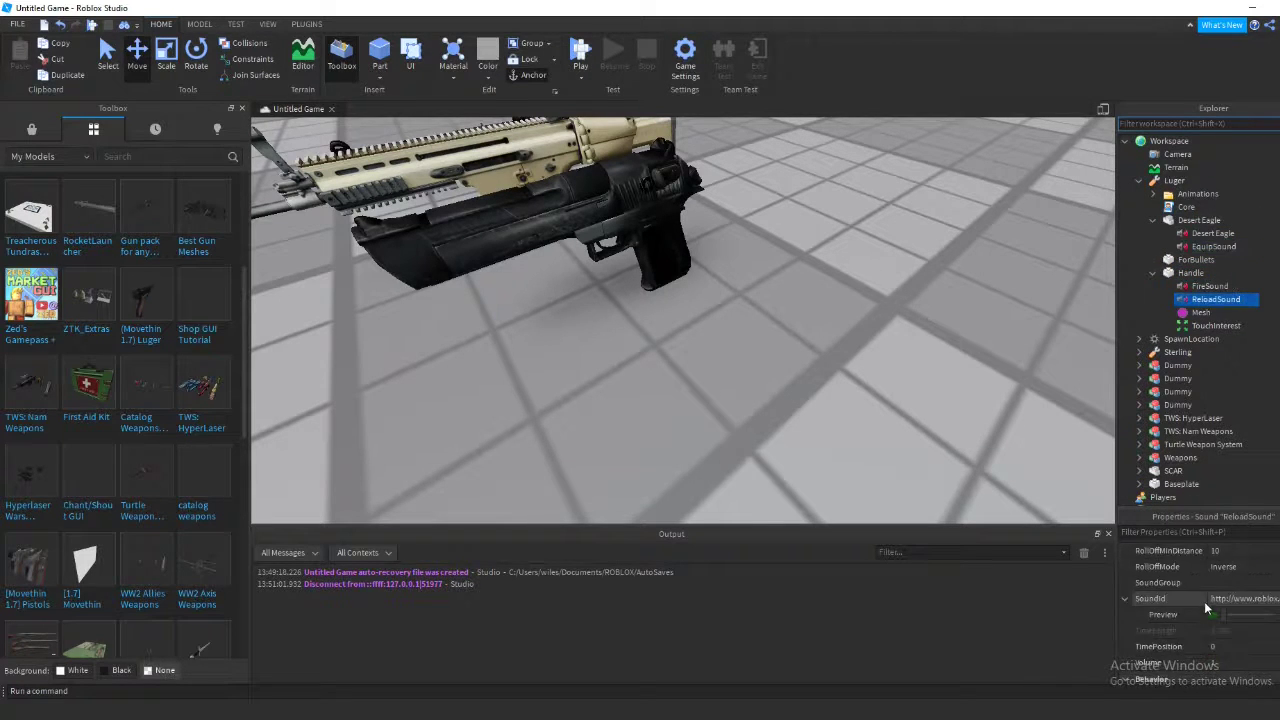
pyautogui.moveTo(1184, 301); pyautogui.dragTo(1201, 229)
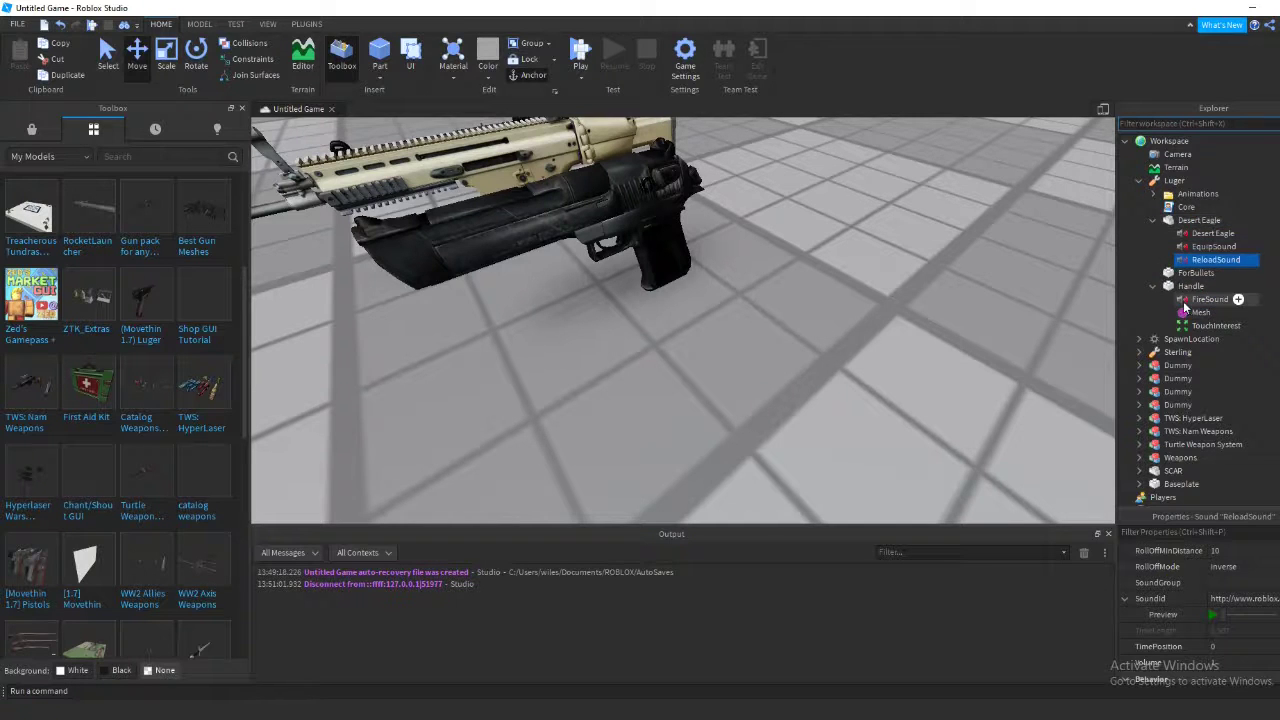
# - Rename the Desert Eagle mesh's own sound to match the old Handle's FireSound
pyautogui.rightClick(1195, 235)
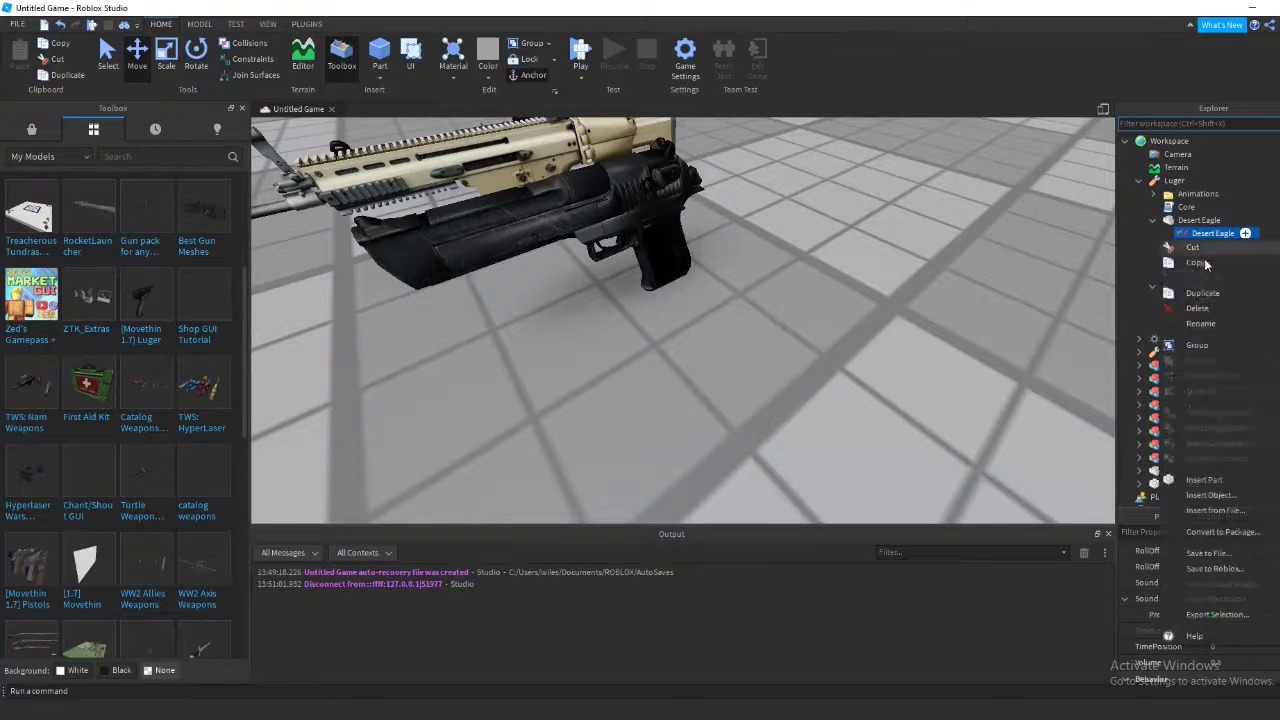
pyautogui.click(1218, 323)
pyautogui.write('FireSounds')
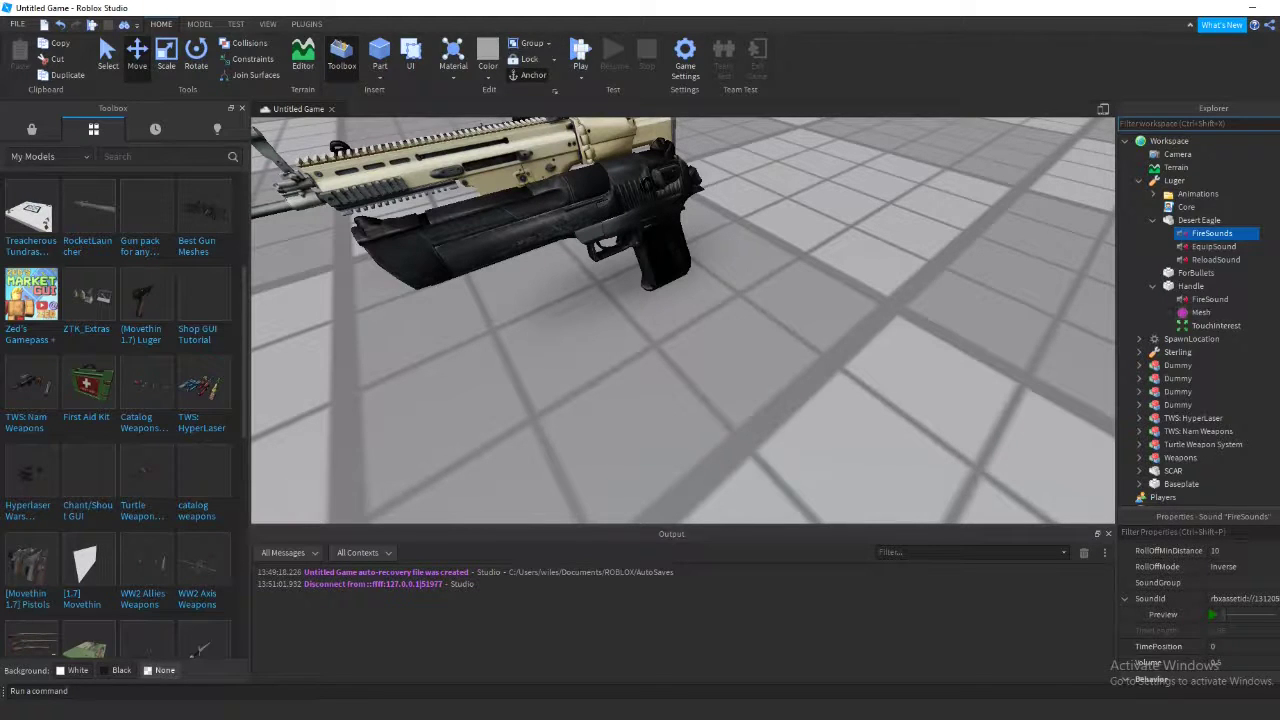
pyautogui.rightClick(1219, 236)
pyautogui.click(1255, 318)
# - Delete the Luger's old Handle part and rename the Desert Eagle mesh as Handle
pyautogui.click(1150, 220)
pyautogui.click(1177, 248)
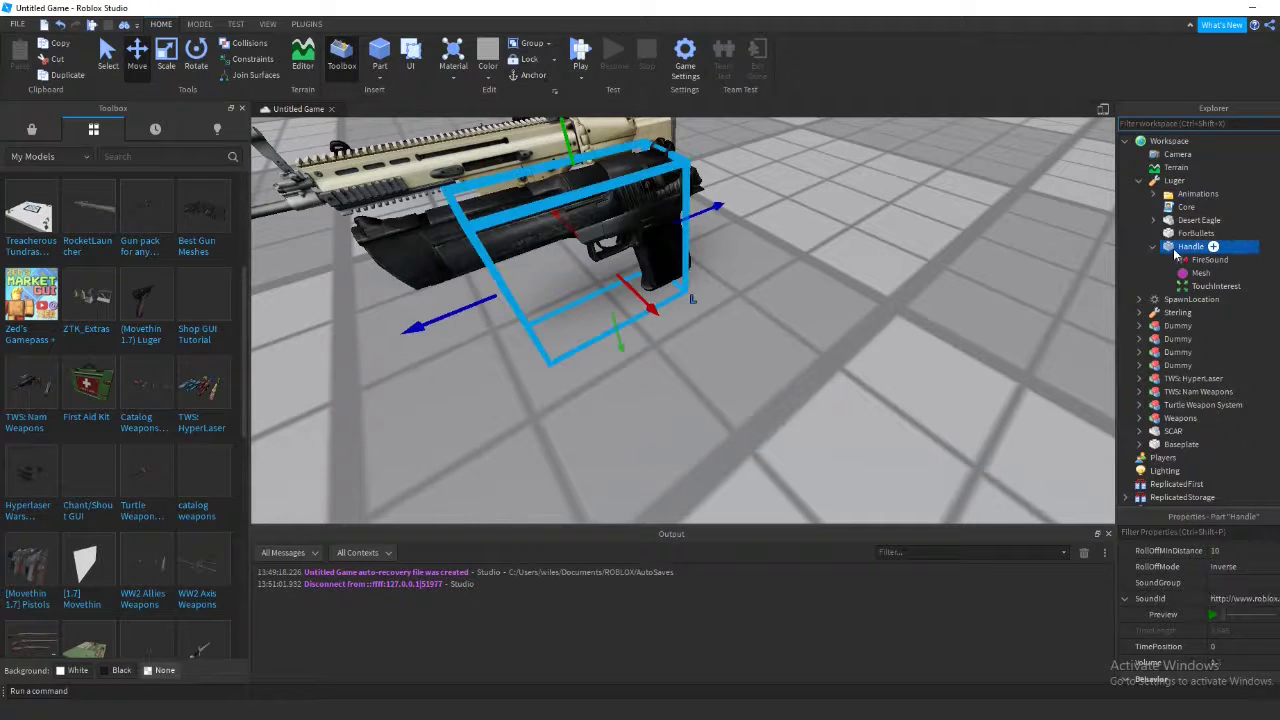
pyautogui.click(1153, 220)
pyautogui.click(1198, 220)
pyautogui.click(1198, 220)
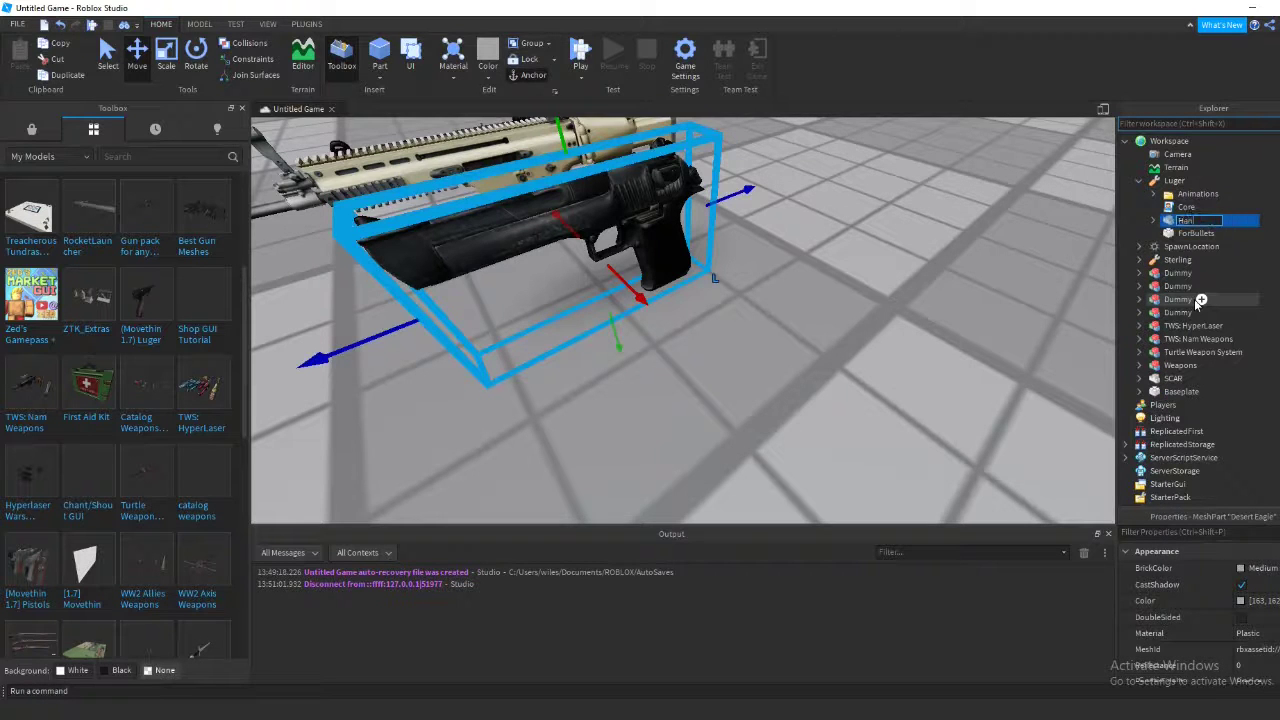
pyautogui.press('Return')
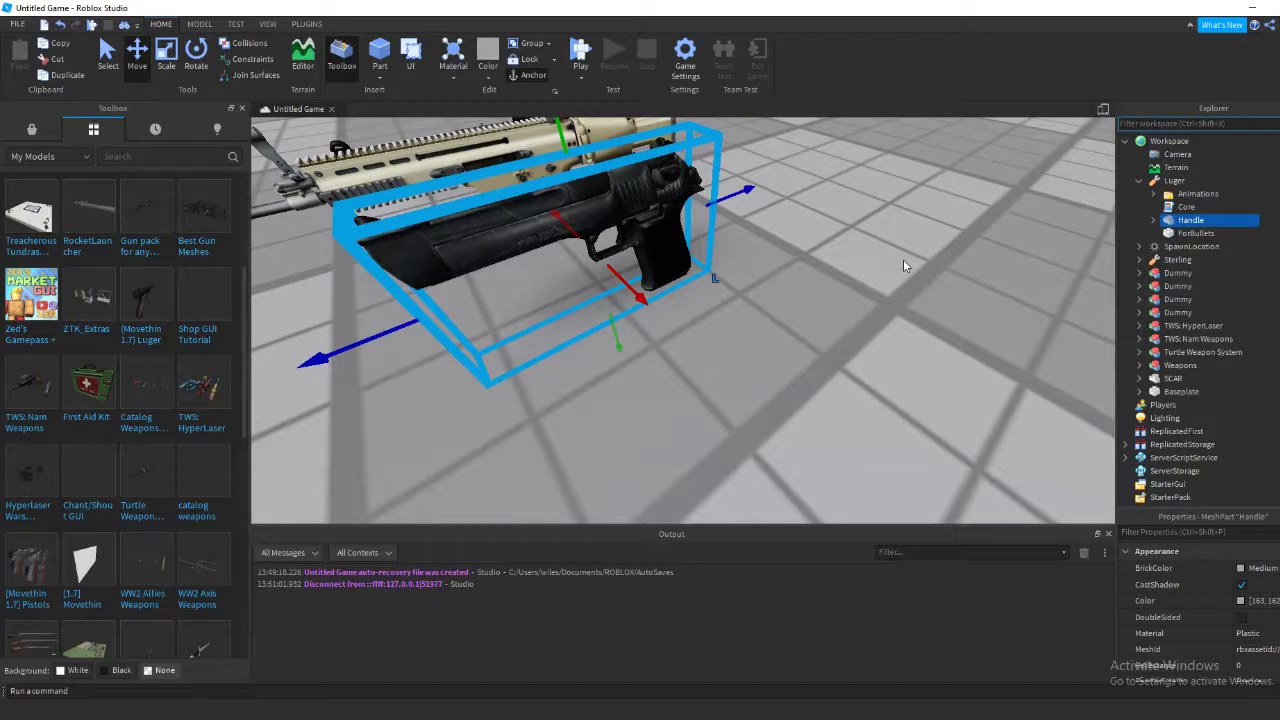
# - Unanchor the Luger tool's new Handle mesh and the SCAR mesh
pyautogui.click(966, 209)
pyautogui.moveTo(966, 209); pyautogui.dragTo(887, 205, button='right')
pyautogui.click(638, 184)
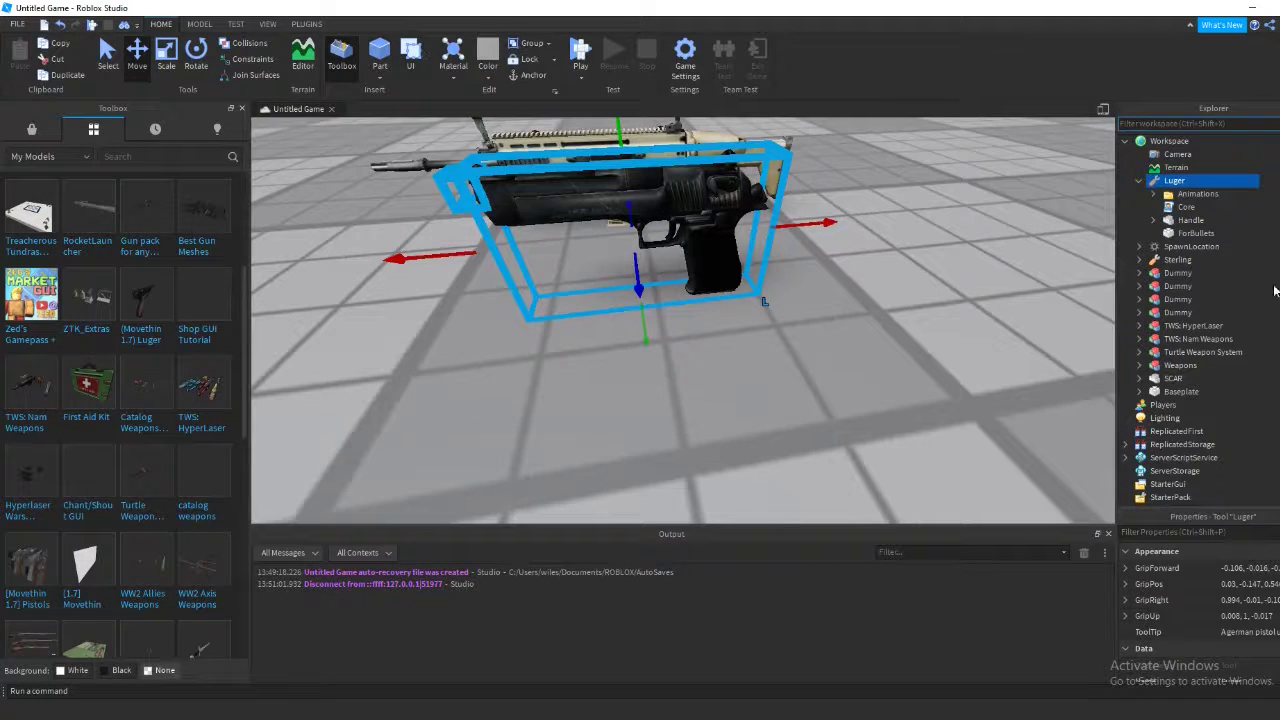
pyautogui.click(1190, 220)
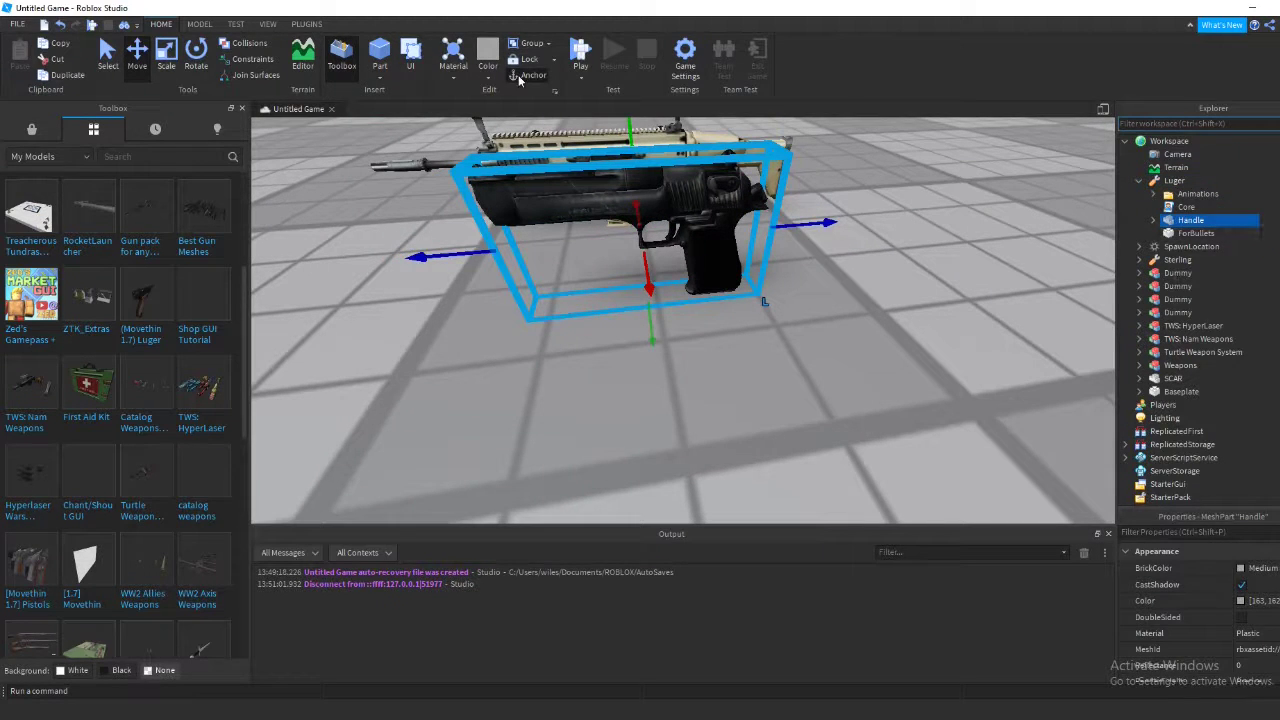
pyautogui.moveTo(858, 218); pyautogui.dragTo(790, 215, button='right')
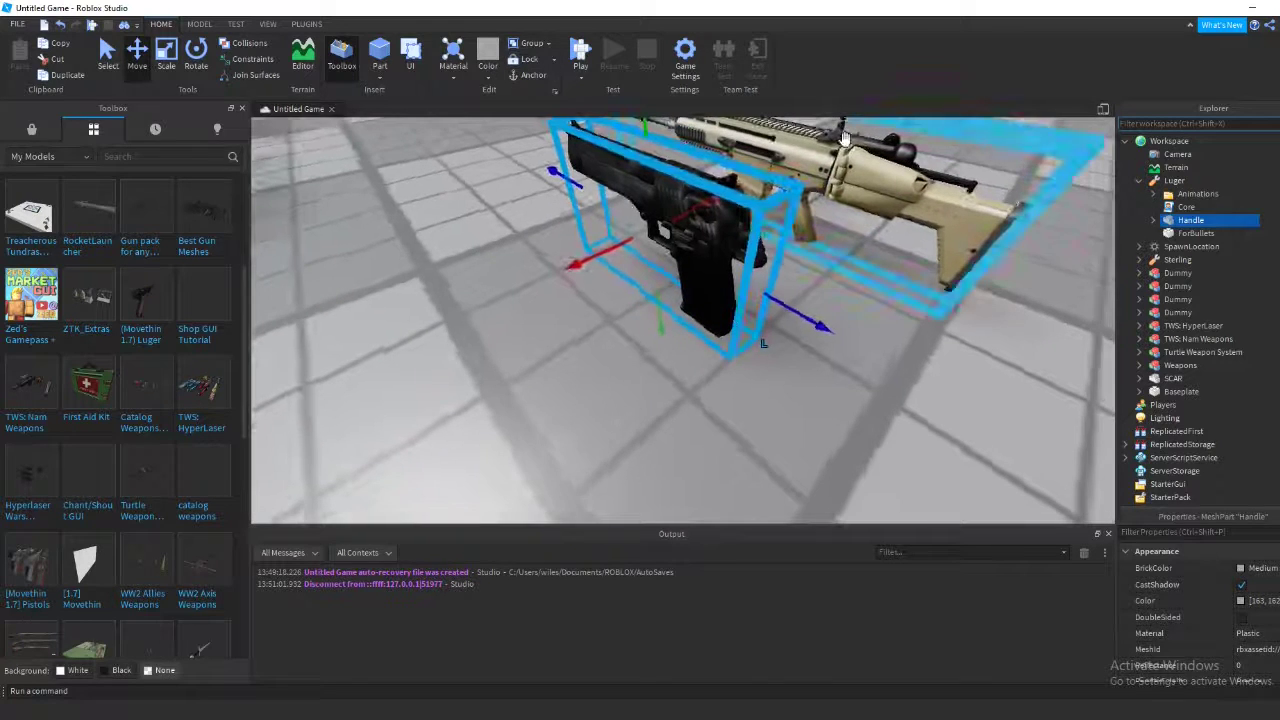
pyautogui.click(868, 184)
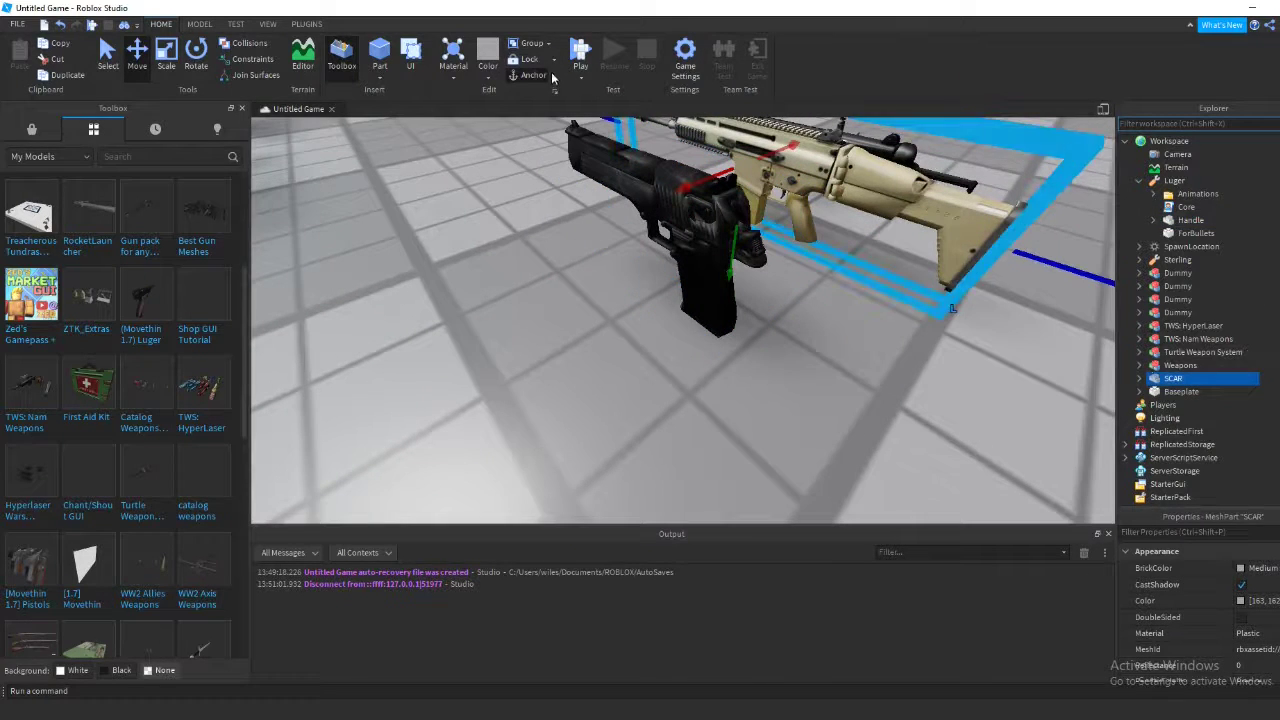
pyautogui.moveTo(785, 358); pyautogui.dragTo(821, 310, button='right')
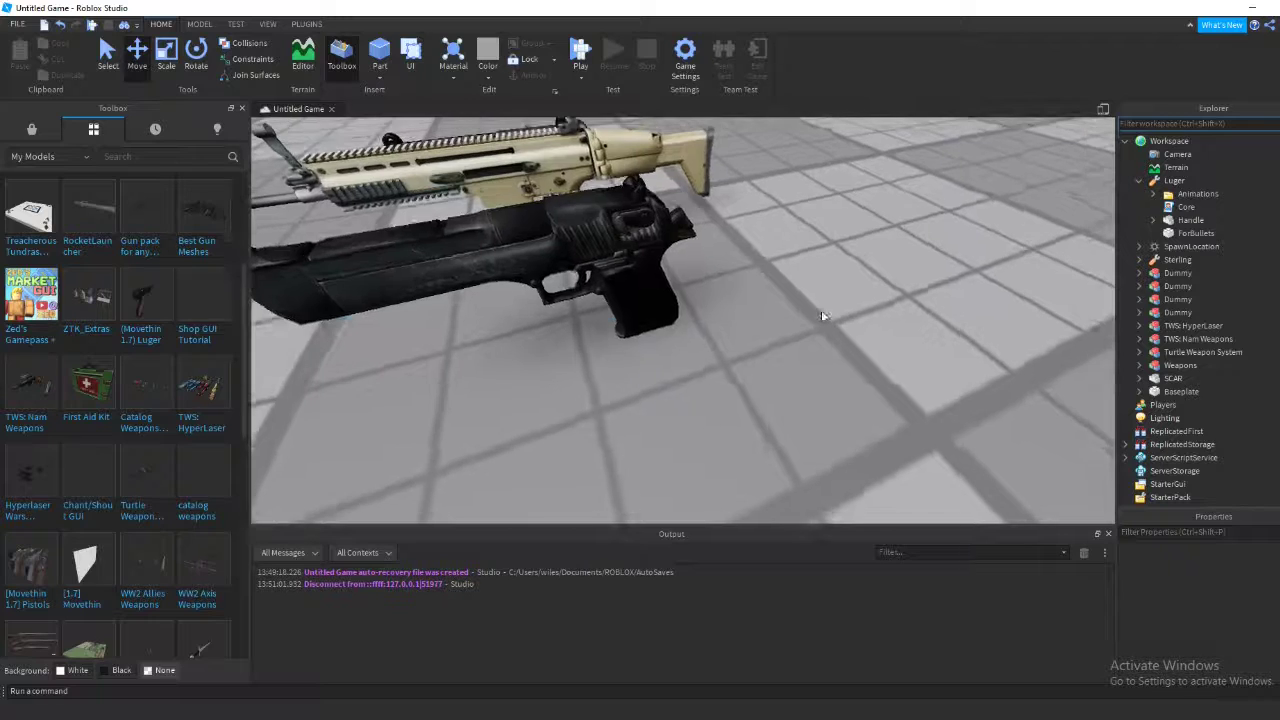
# - Open the Luger tool in the Tool Grip Editor and rotate the gun to point straight ahead
pyautogui.click(603, 218)
pyautogui.click(312, 25)
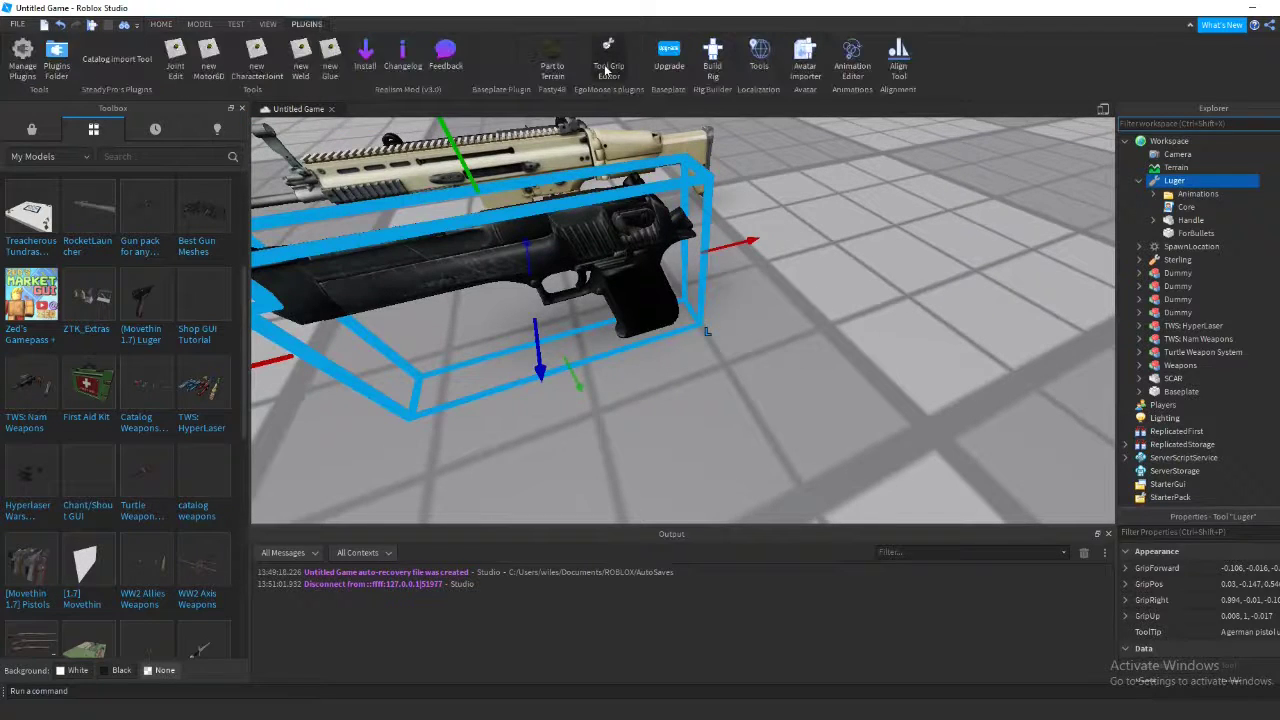
pyautogui.click(606, 68)
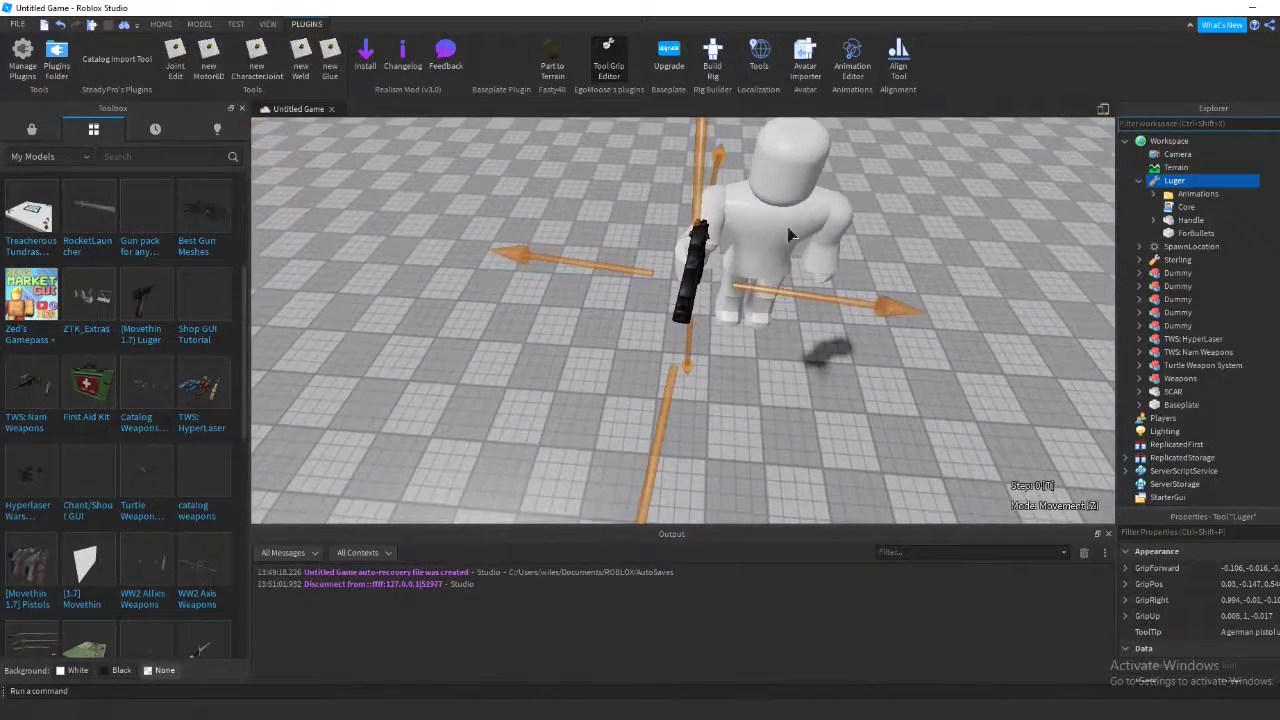
pyautogui.press('z')
pyautogui.moveTo(502, 262); pyautogui.dragTo(502, 270)
pyautogui.press('z')
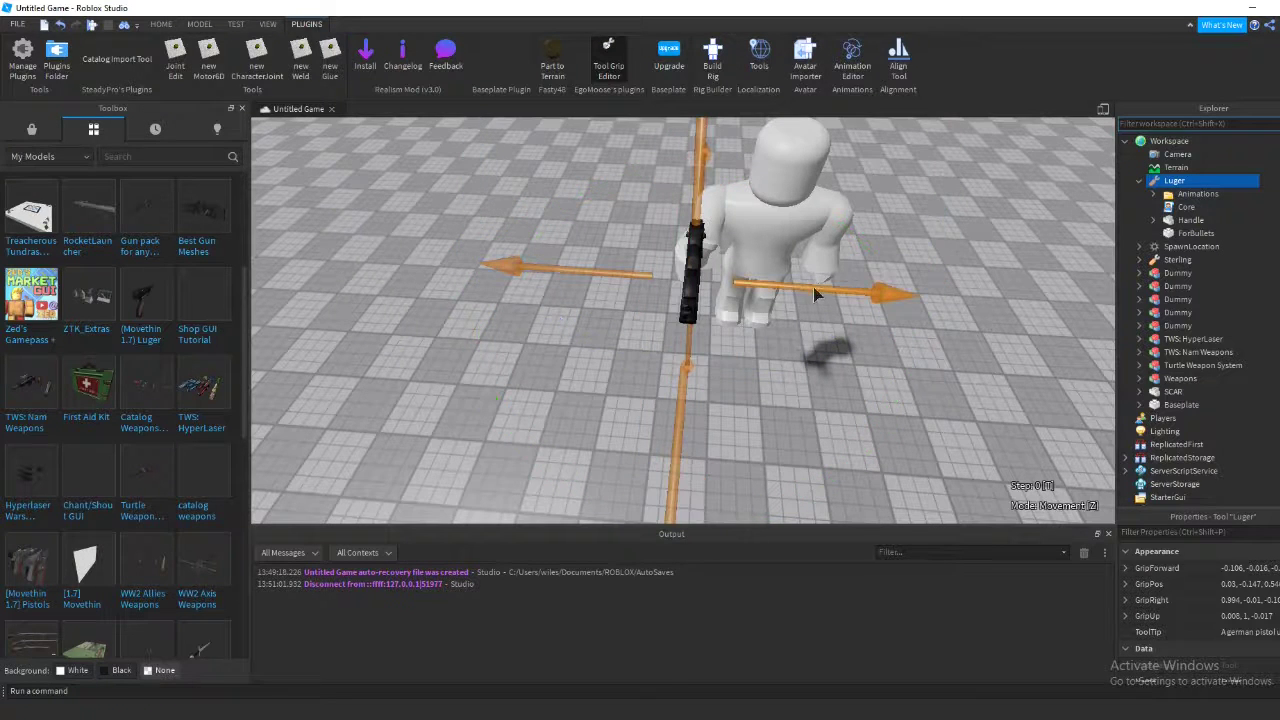
# - Shift the gun's grip so the dummy's hand holds it properly, and close the Tool Grip Editor
pyautogui.moveTo(815, 286); pyautogui.dragTo(814, 287, button='right')
pyautogui.moveTo(681, 280); pyautogui.dragTo(677, 257)
pyautogui.moveTo(526, 443); pyautogui.dragTo(506, 431)
pyautogui.moveTo(686, 484); pyautogui.dragTo(689, 486)
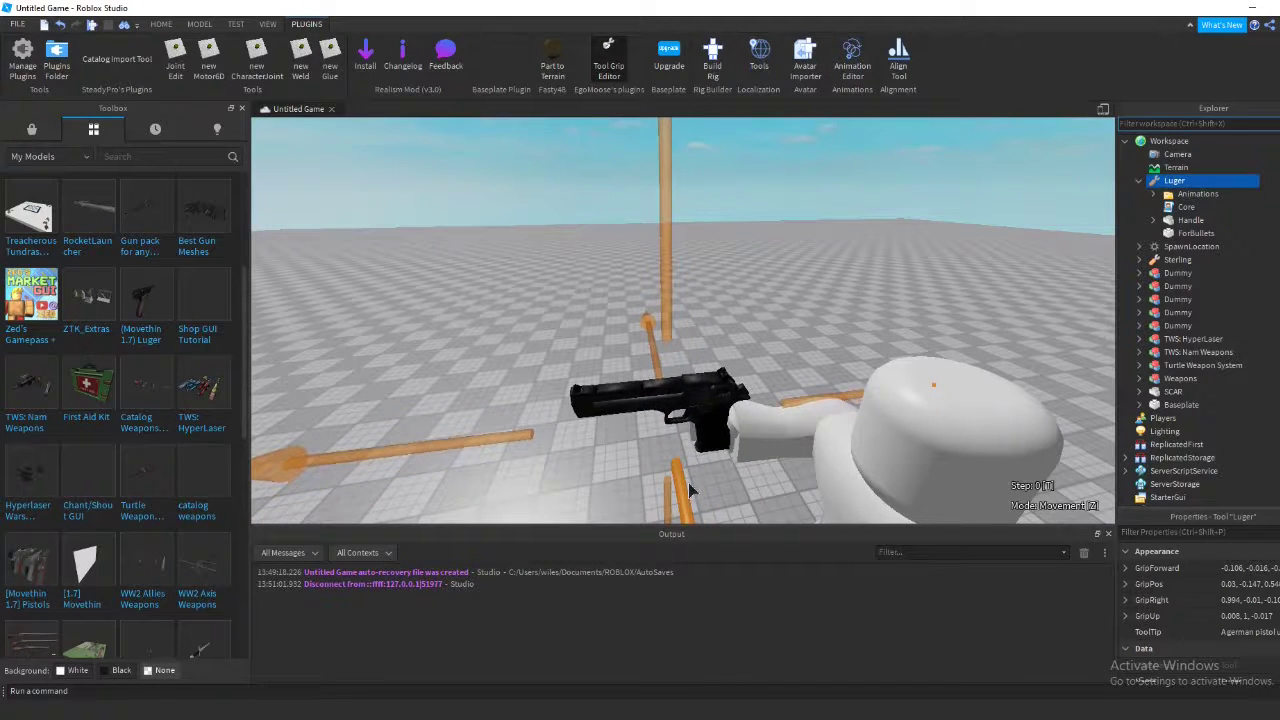
pyautogui.scroll(-10, 874, 286)
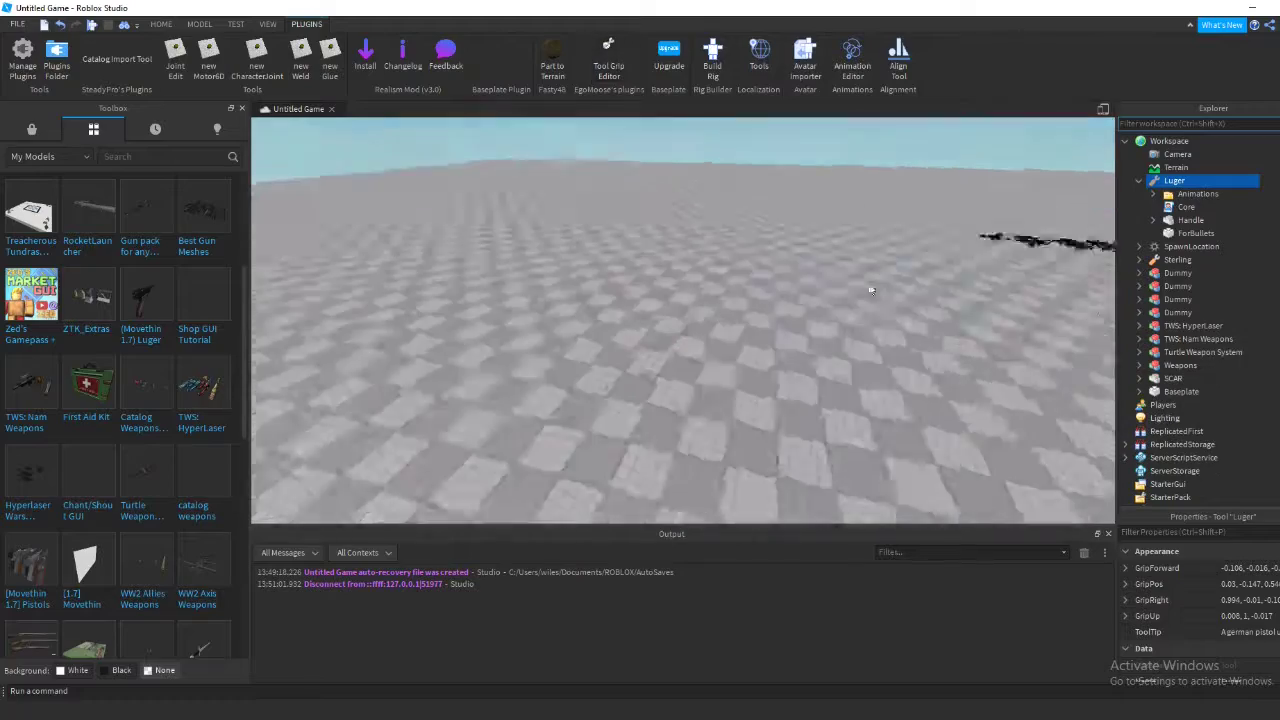
pyautogui.press('w')
pyautogui.moveTo(839, 284); pyautogui.dragTo(839, 284, button='right')
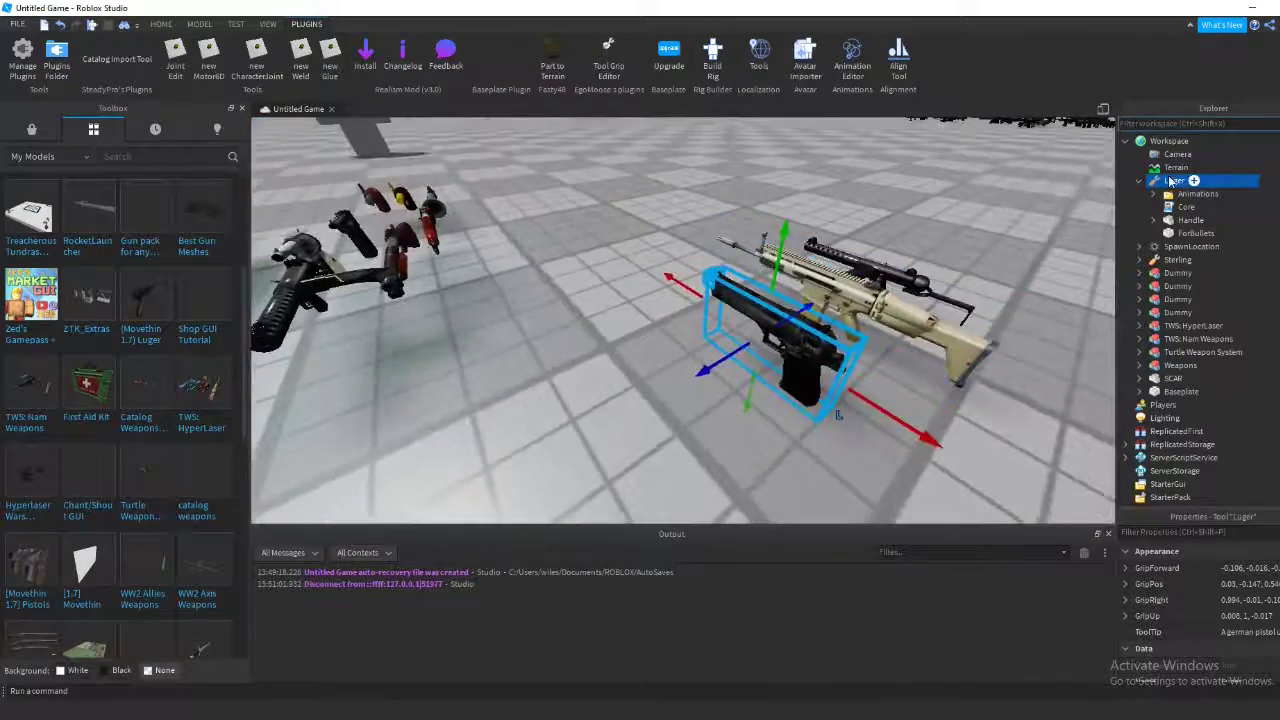
# - Rename the Luger tool as Deagle and set its ToolTip to "woah! big pistol"
pyautogui.rightClick(1170, 181)
pyautogui.click(1150, 270)
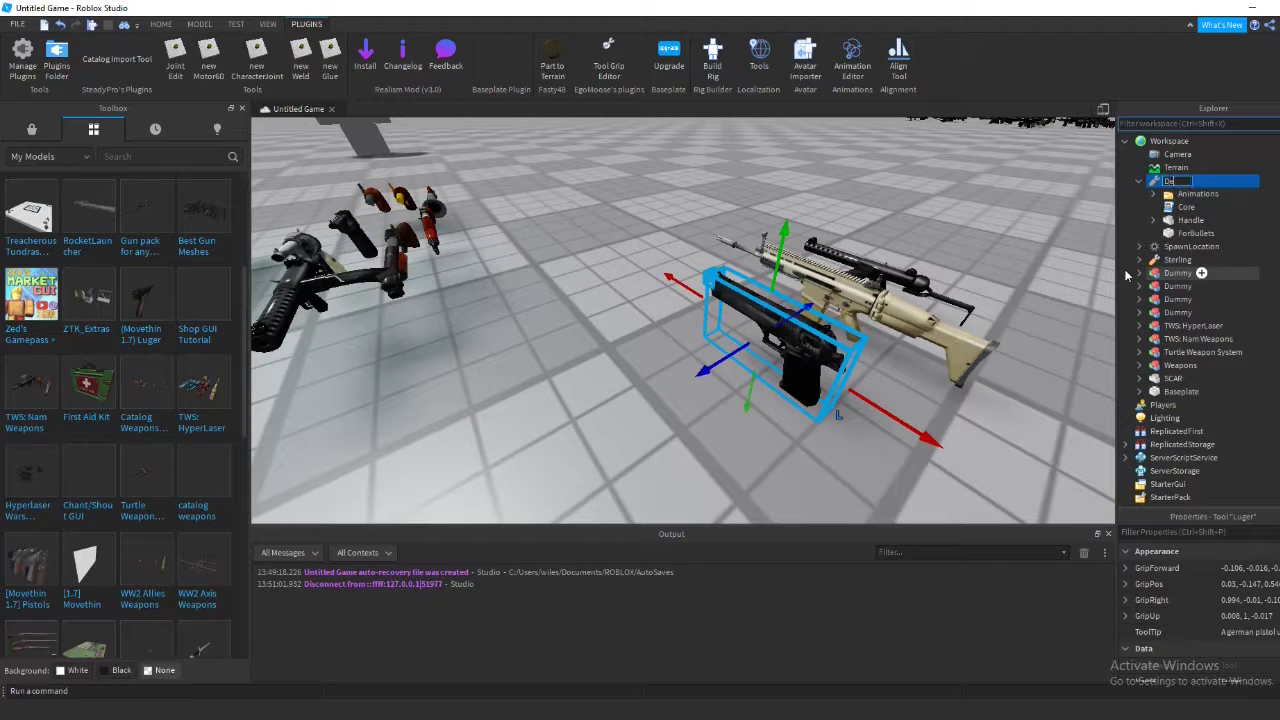
pyautogui.click(1240, 632)
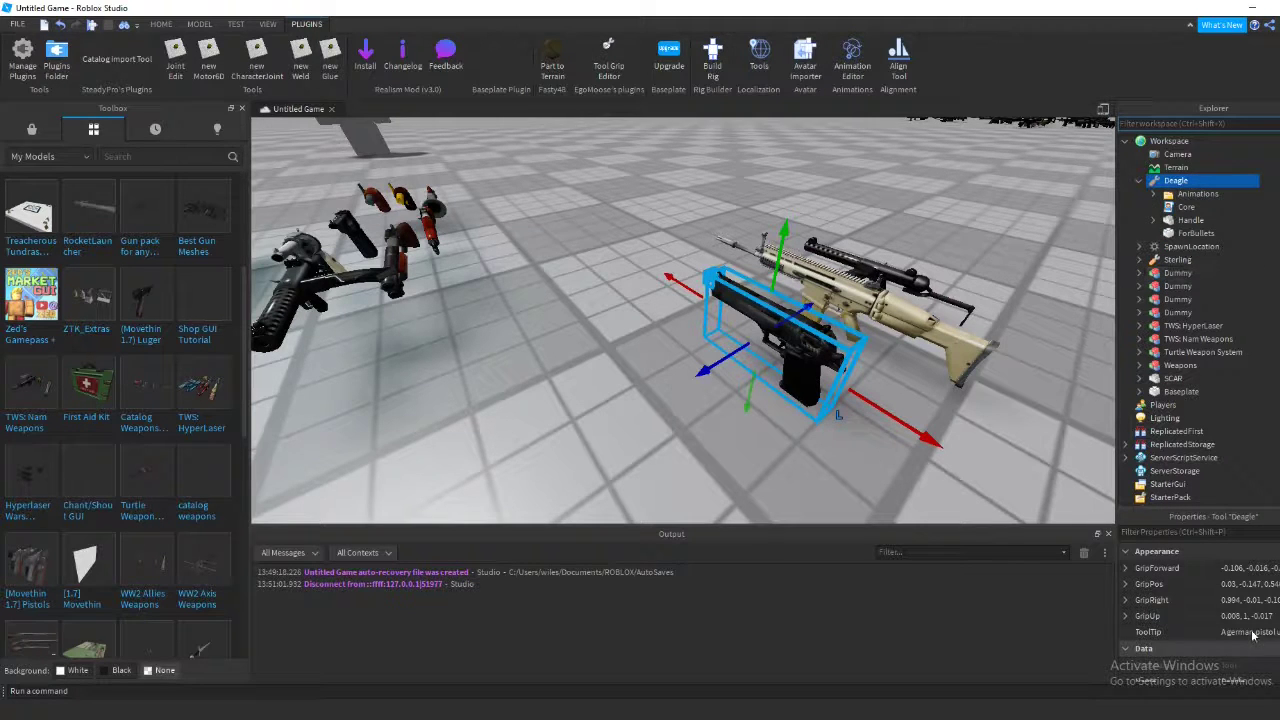
pyautogui.write('woah!')
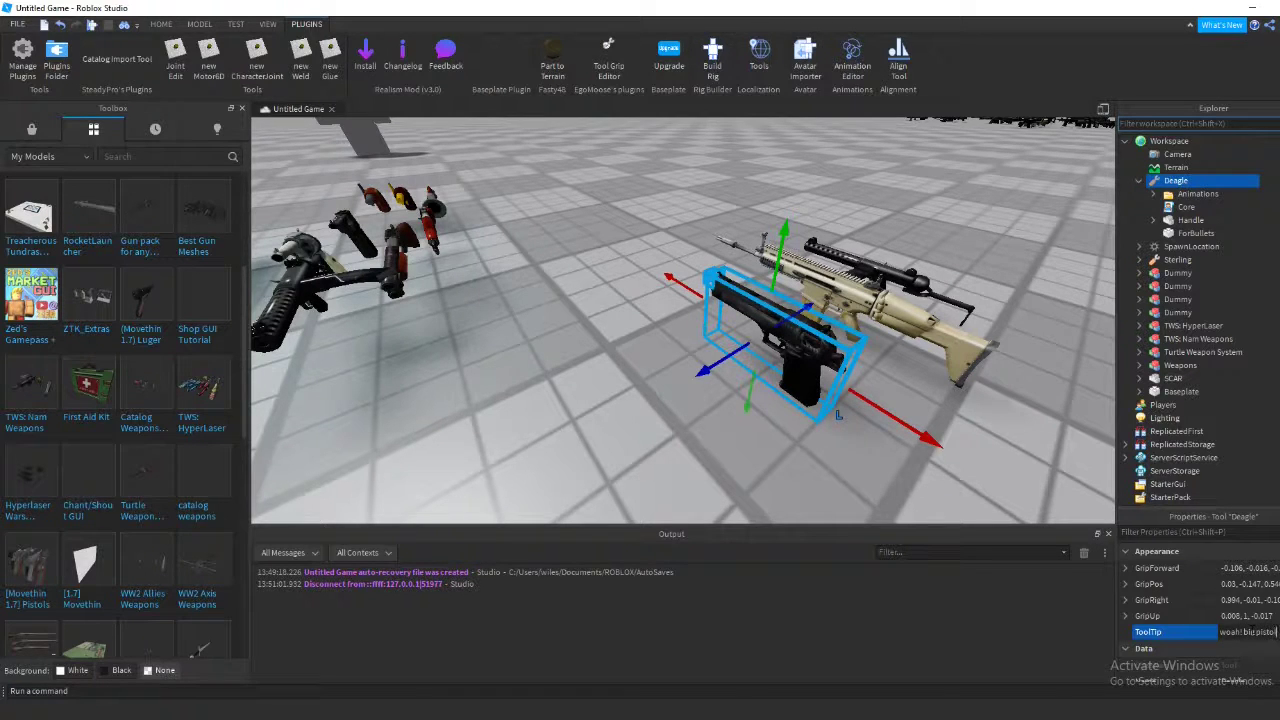
pyautogui.press('Return')
# - Clear the TextureId of the Deagle tool
pyautogui.scroll(-1, 1252, 634)
pyautogui.click(1252, 663)
pyautogui.click(1252, 663)
pyautogui.click(1250, 646)
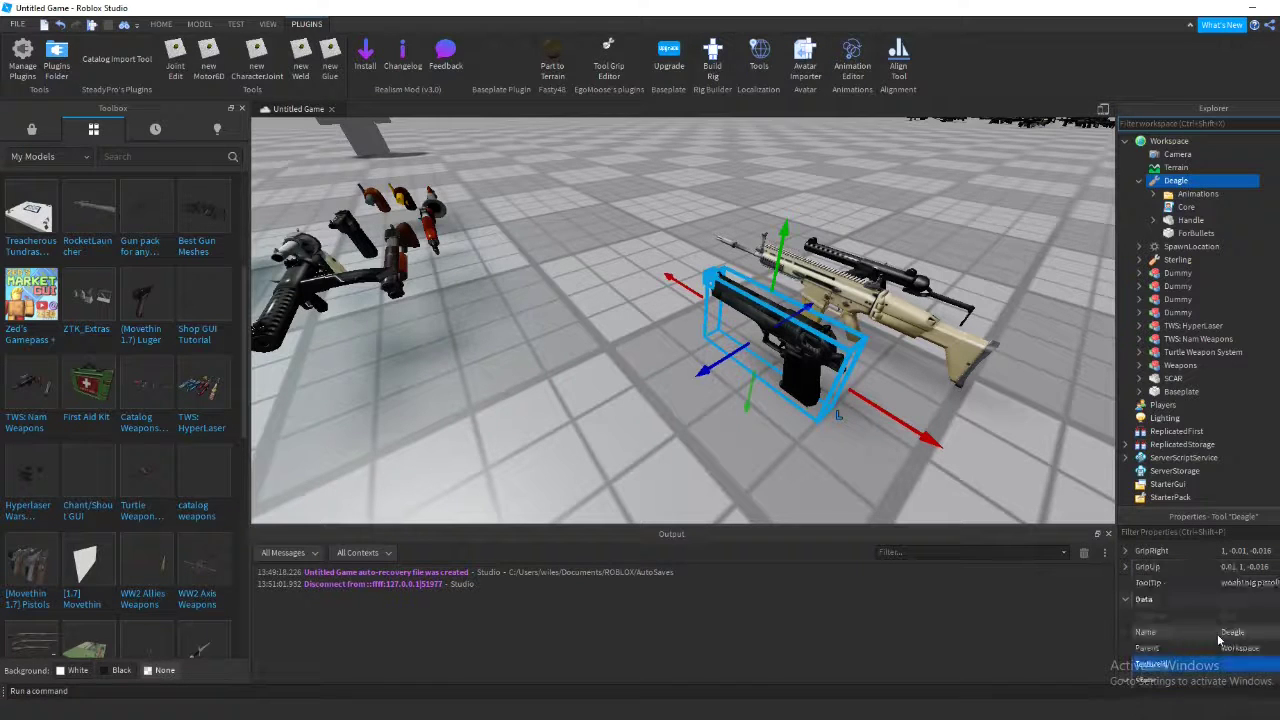
# - Set MaxAmmo to 7 in the Deagle's Core script and close the script
pyautogui.doubleClick(1186, 206)
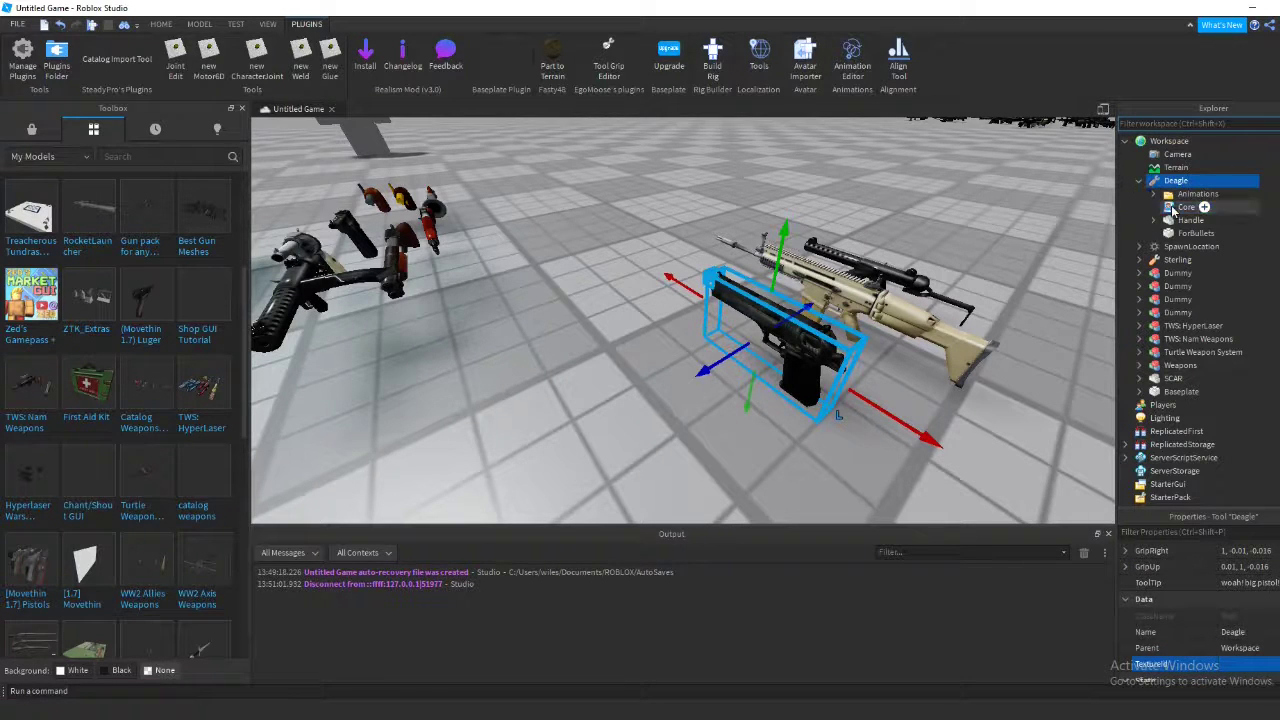
pyautogui.click(398, 282)
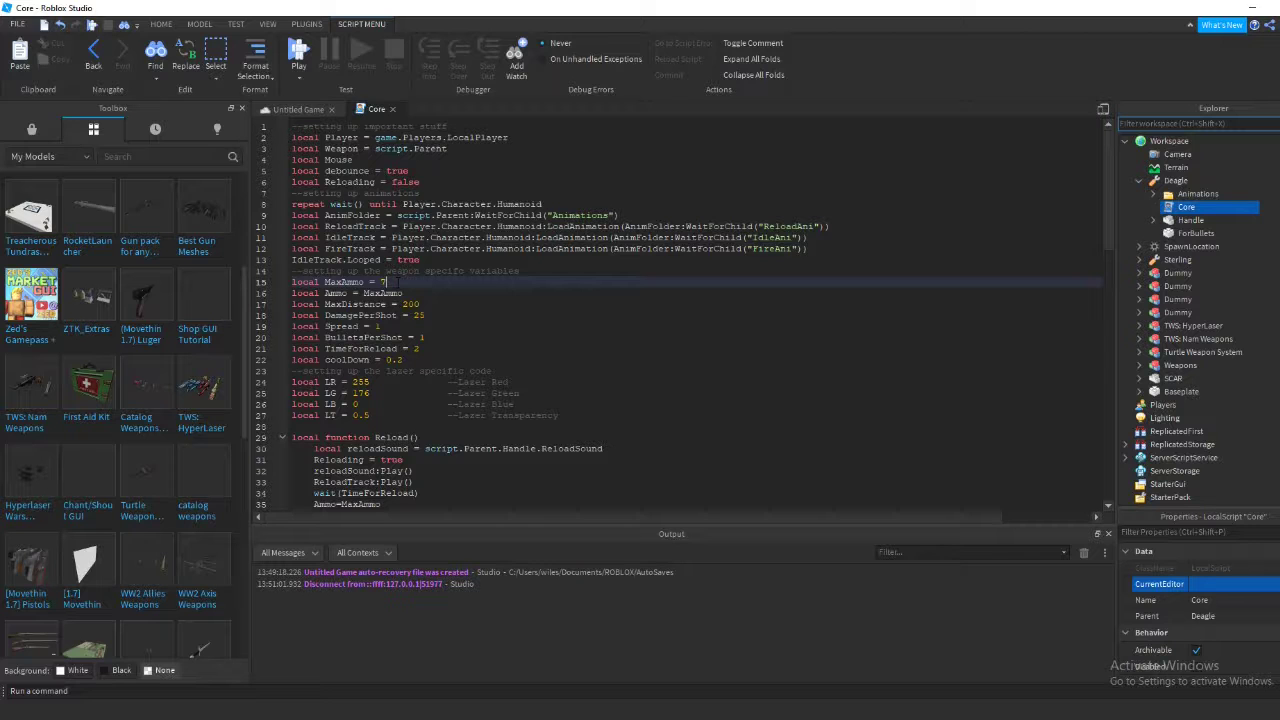
pyautogui.click(392, 109)
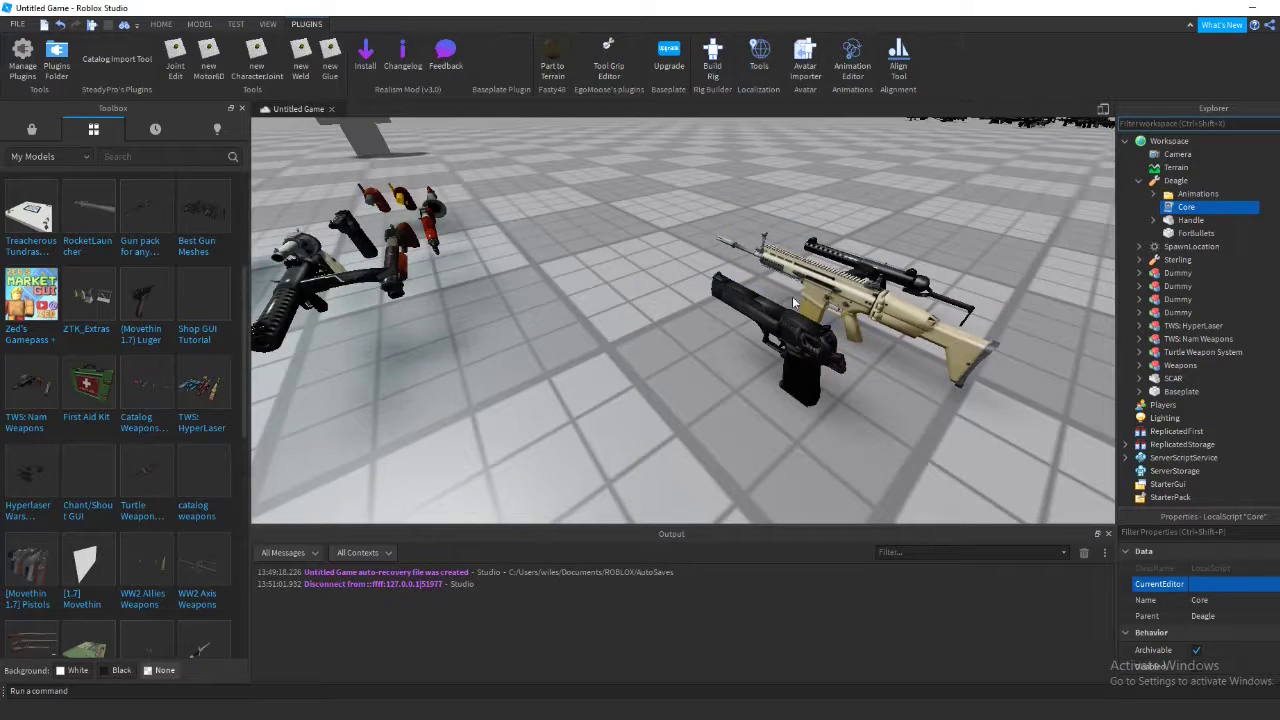
# - Move the SCAR mesh away from the Deagle and over the Sterling
pyautogui.click(856, 281)
pyautogui.moveTo(856, 281); pyautogui.dragTo(857, 285, button='right')
pyautogui.moveTo(815, 308); pyautogui.dragTo(934, 291)
pyautogui.moveTo(797, 209); pyautogui.dragTo(793, 201)
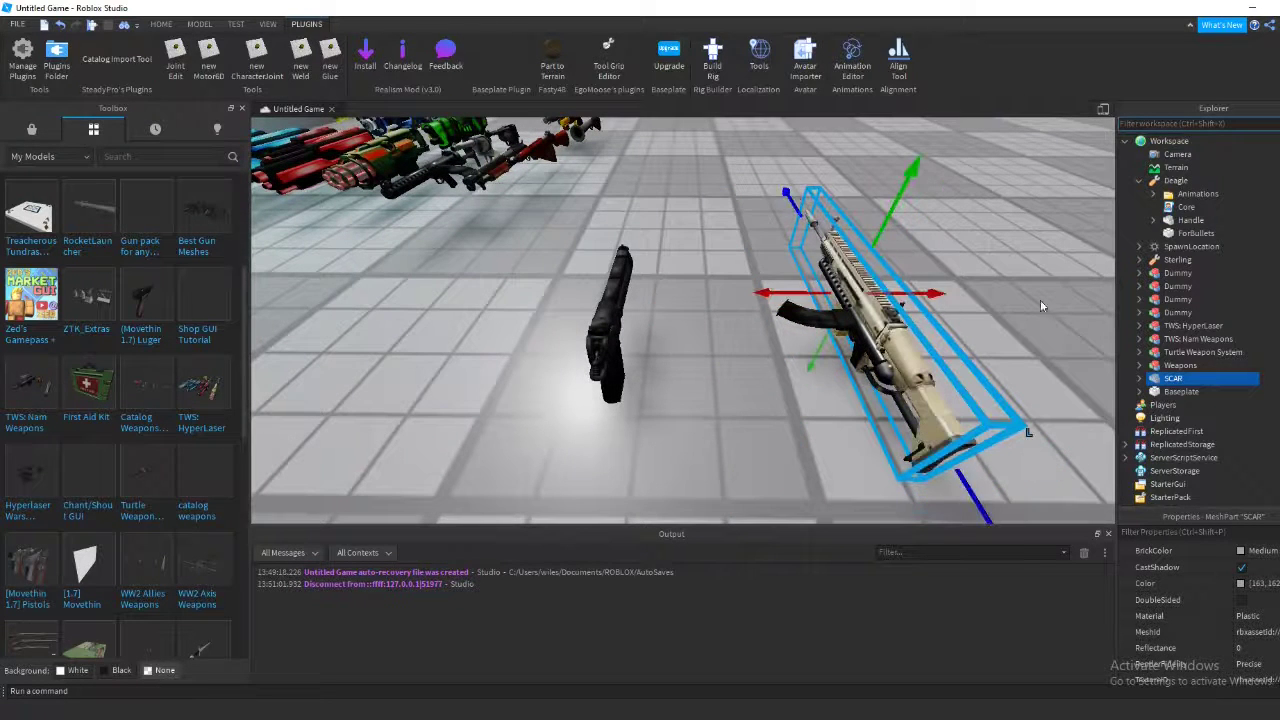
# - Rename the SCAR mesh's SCAR H Fire sound as FireSound
pyautogui.click(1141, 380)
pyautogui.rightClick(1192, 390)
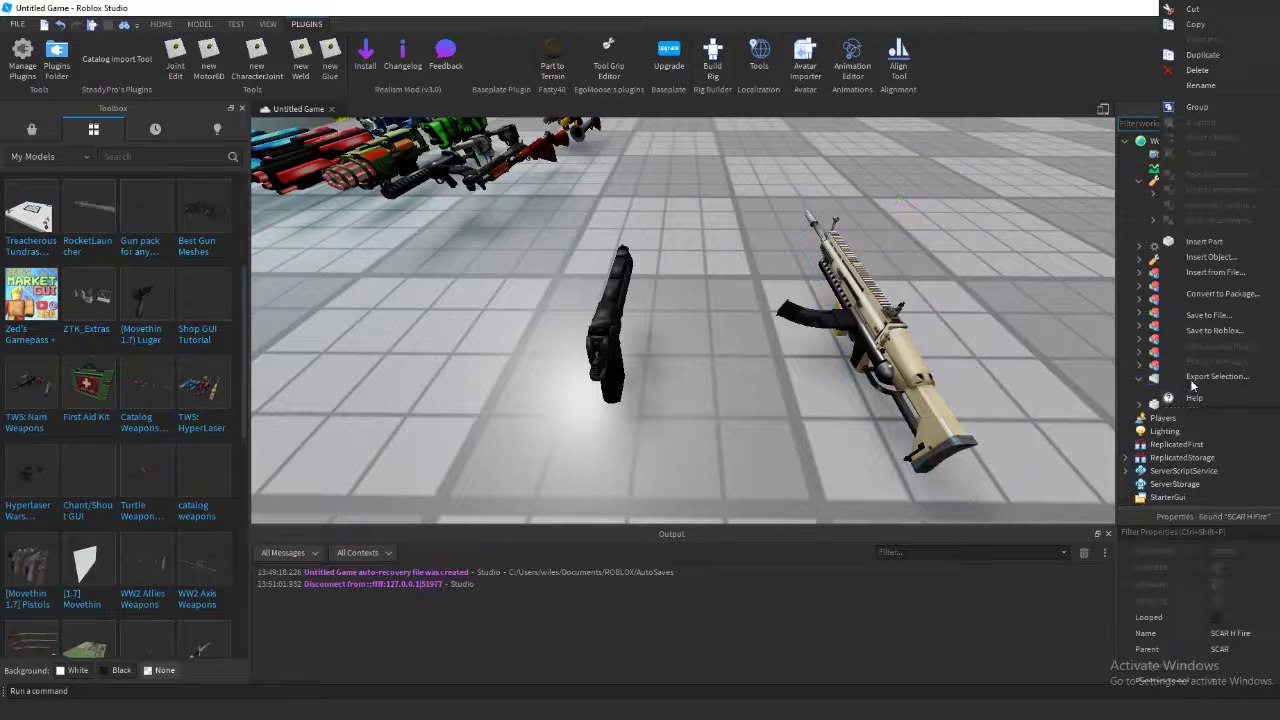
pyautogui.click(1199, 86)
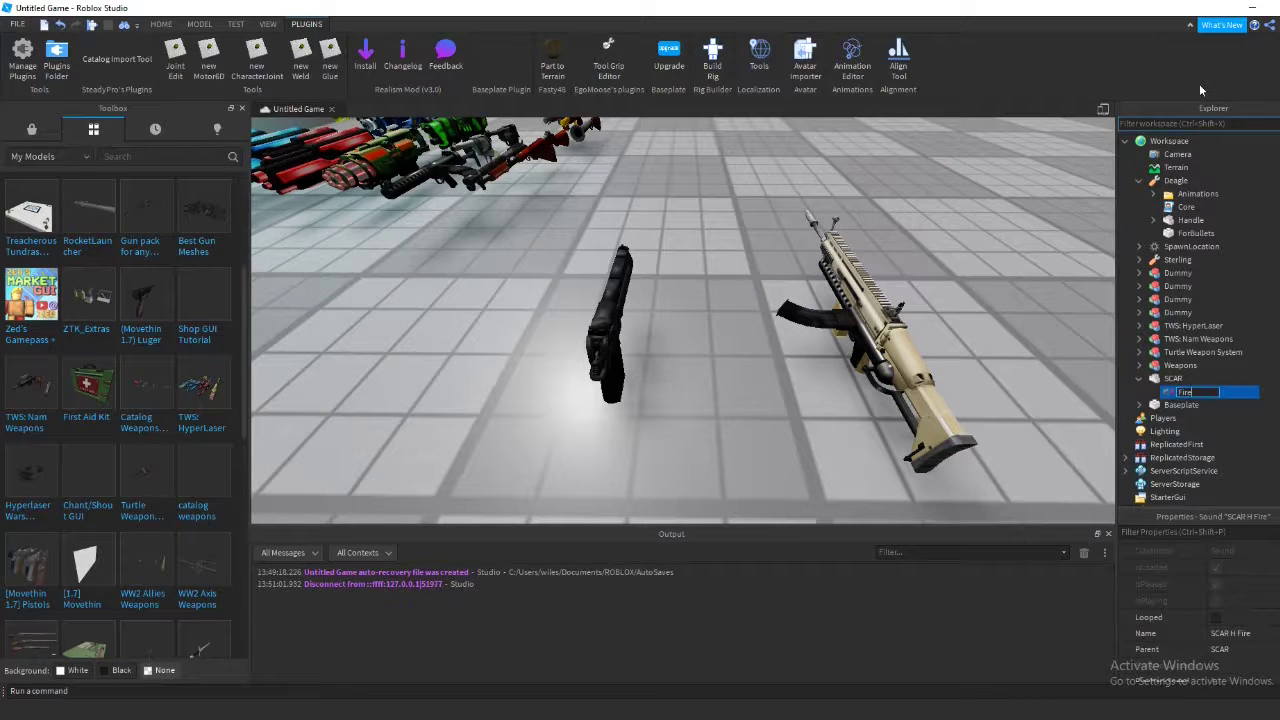
pyautogui.write('FireSound')
pyautogui.press('Return')
# - Put the SCAR mesh inside the Sterling tool and collapse the Deagle in the object tree
pyautogui.click(1141, 378)
pyautogui.moveTo(1172, 378); pyautogui.dragTo(1178, 259)
pyautogui.click(1140, 181)
# - Move the Sterling tool's ForBullets part to the muzzle of the SCAR mesh
pyautogui.click(1195, 259)
pyautogui.press('f')
pyautogui.moveTo(885, 241); pyautogui.dragTo(885, 242, button='right')
pyautogui.moveTo(611, 257); pyautogui.dragTo(565, 381)
pyautogui.moveTo(570, 270); pyautogui.dragTo(566, 240)
pyautogui.moveTo(531, 292); pyautogui.dragTo(520, 291)
# - In the Sterling tool's Core script, set MaxAmmo to 20 and FireRate to 0.2
pyautogui.click(1188, 233)
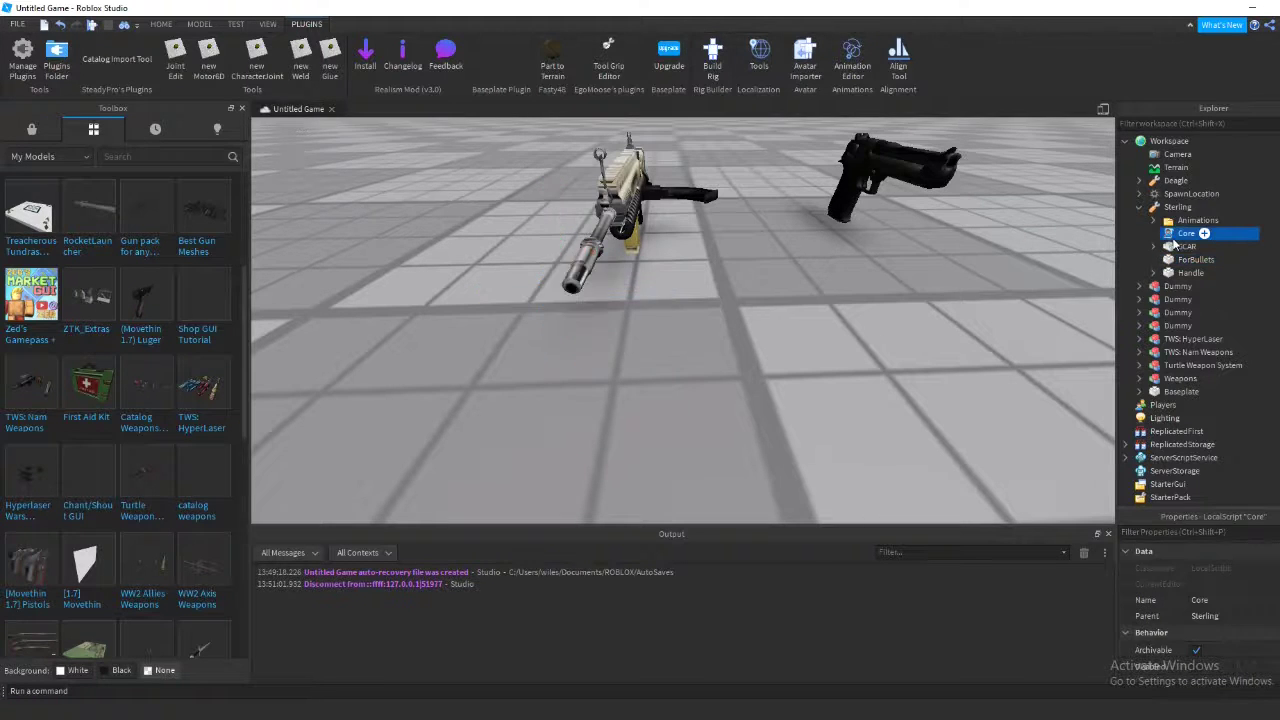
pyautogui.doubleClick(1180, 235)
pyautogui.click(402, 282)
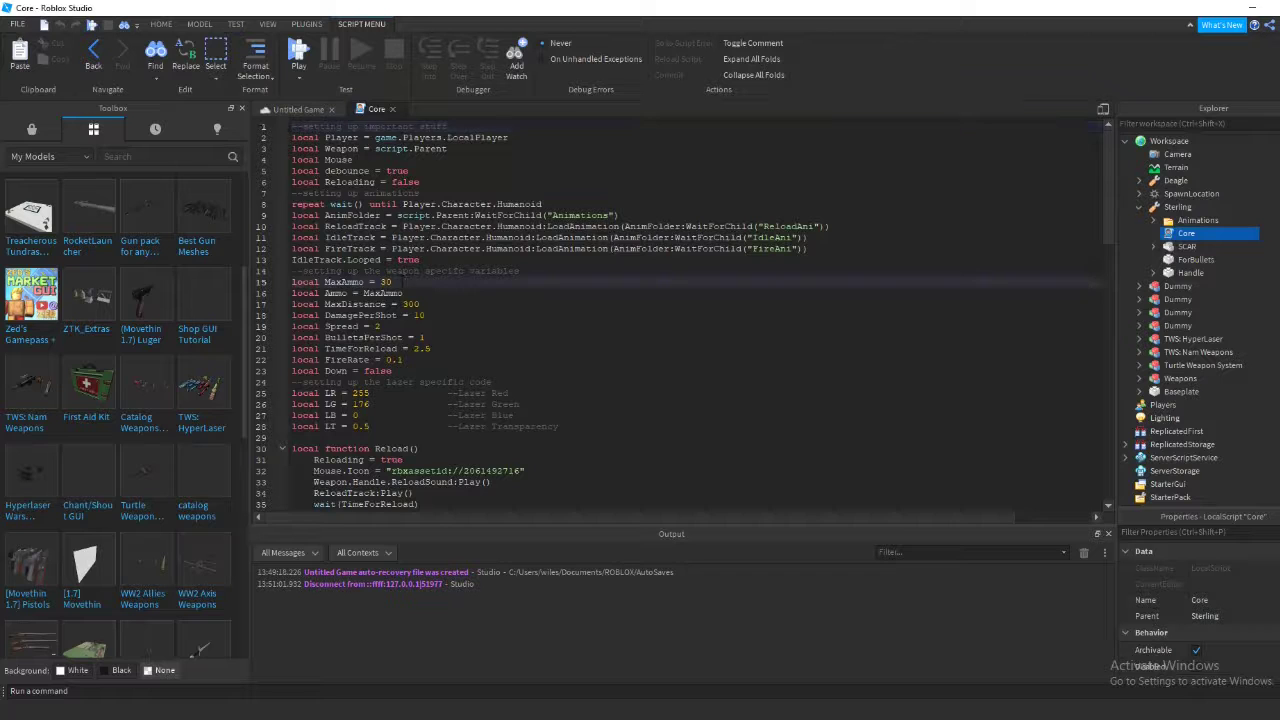
pyautogui.write('20')
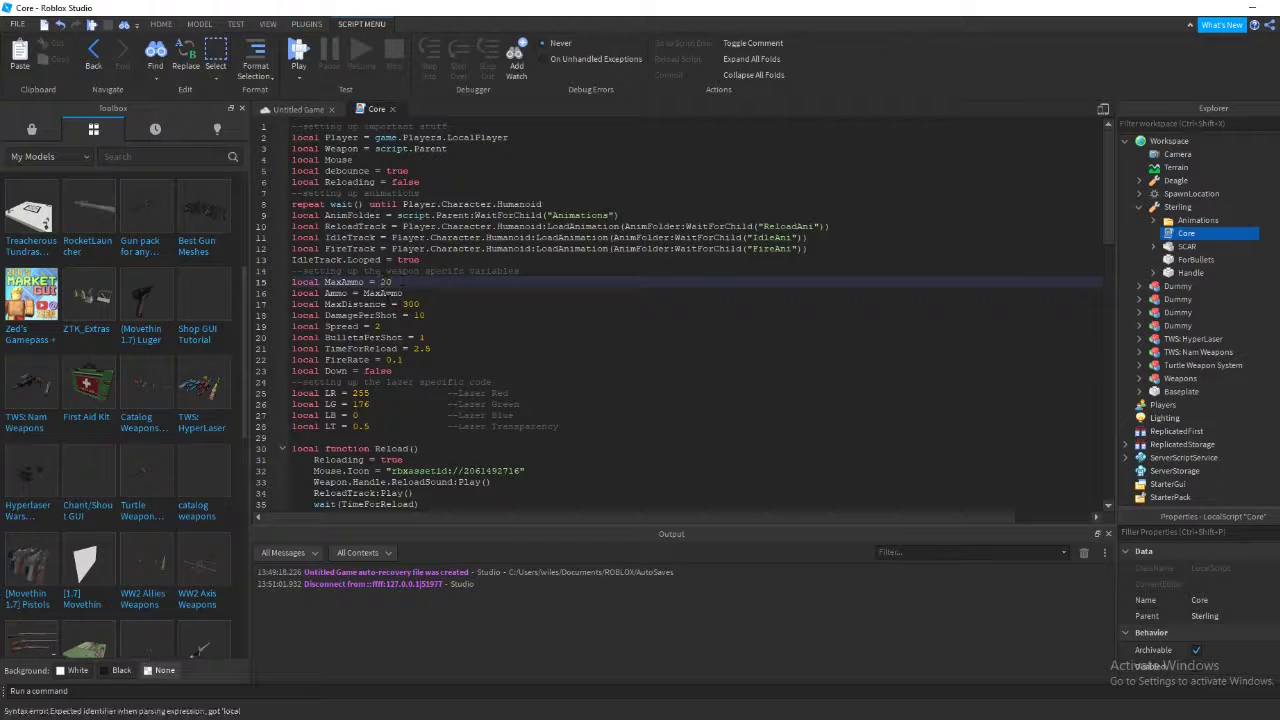
pyautogui.click(404, 360)
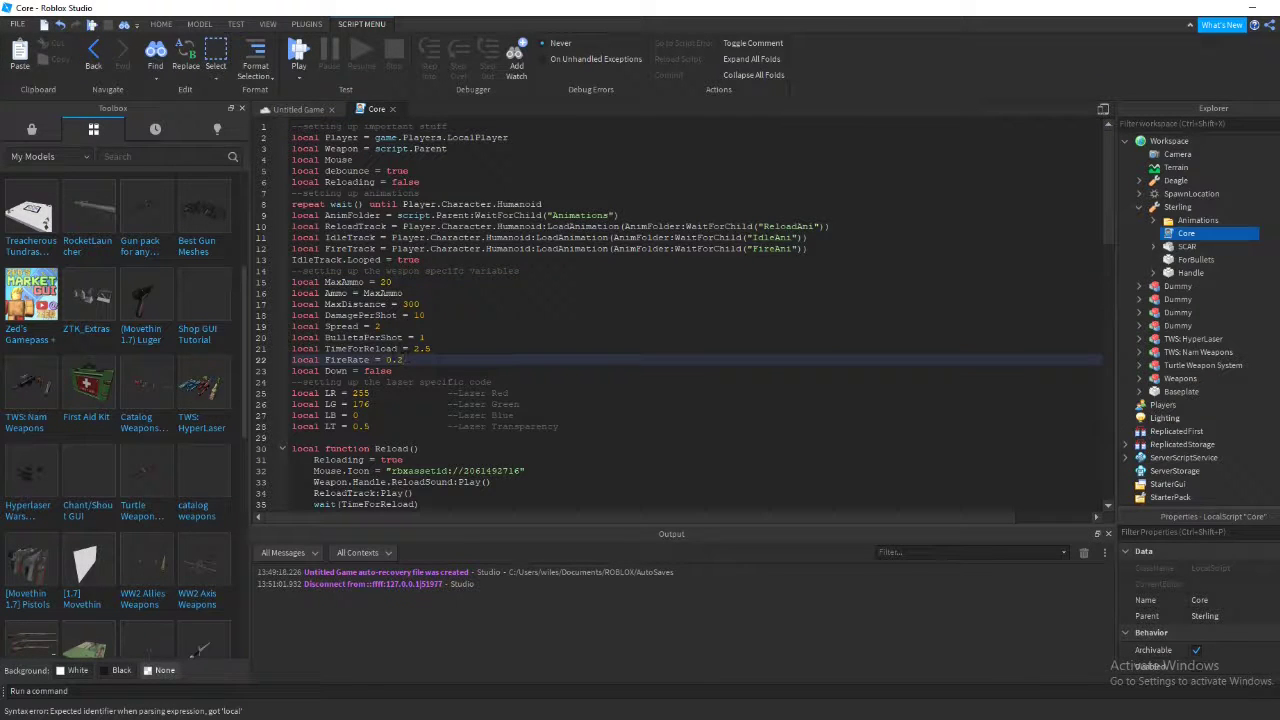
# - Set Spread to 1 and DamagePerShot to 15 in the Core script and close the script
pyautogui.click(390, 326)
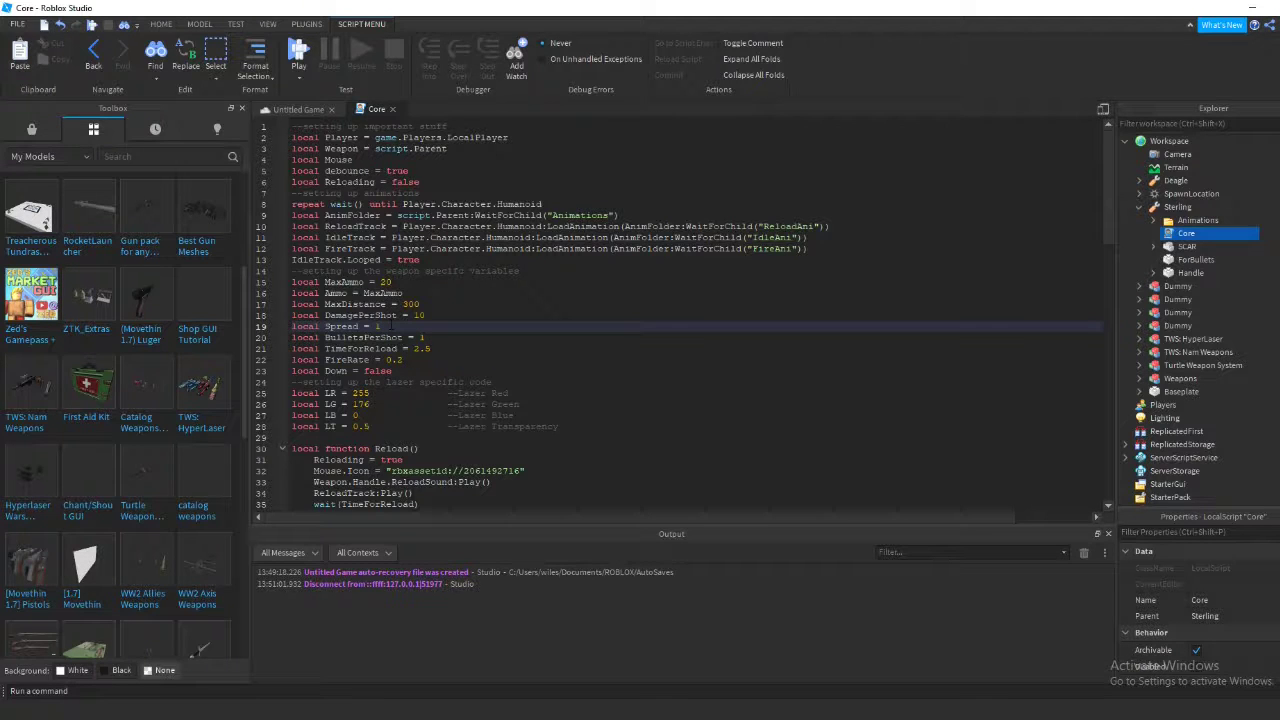
pyautogui.click(443, 316)
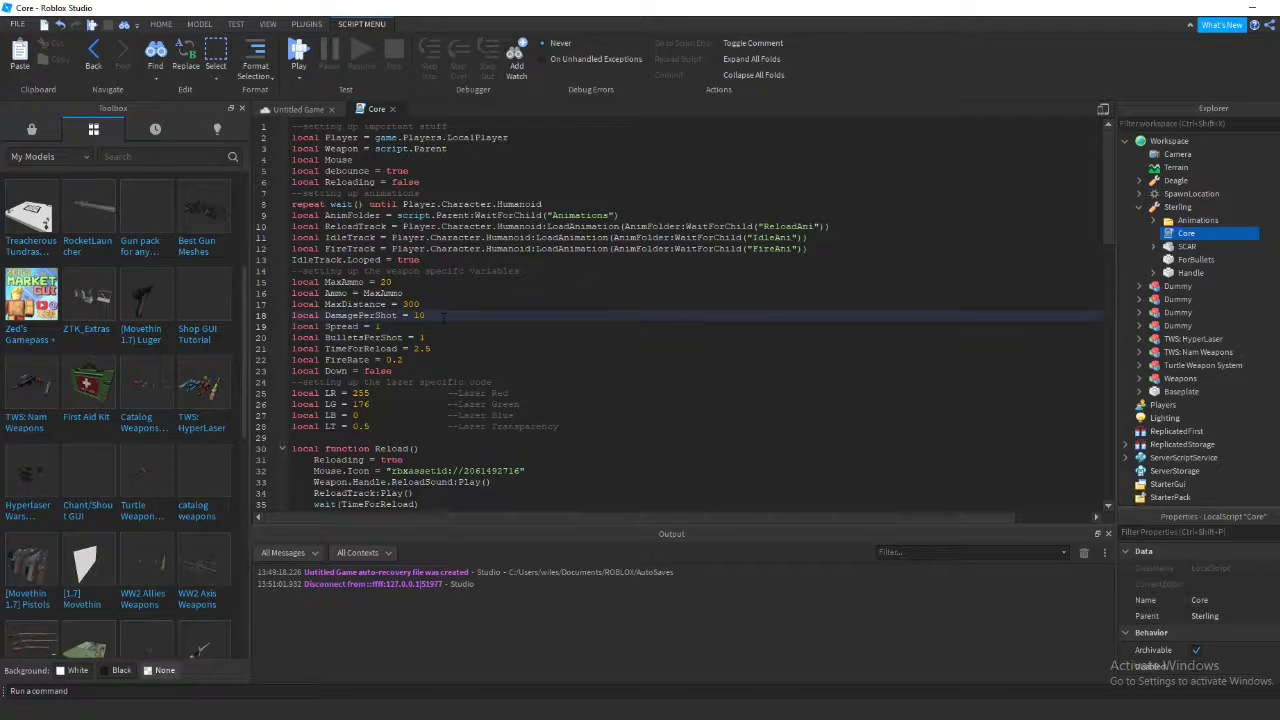
pyautogui.press('BackSpace')
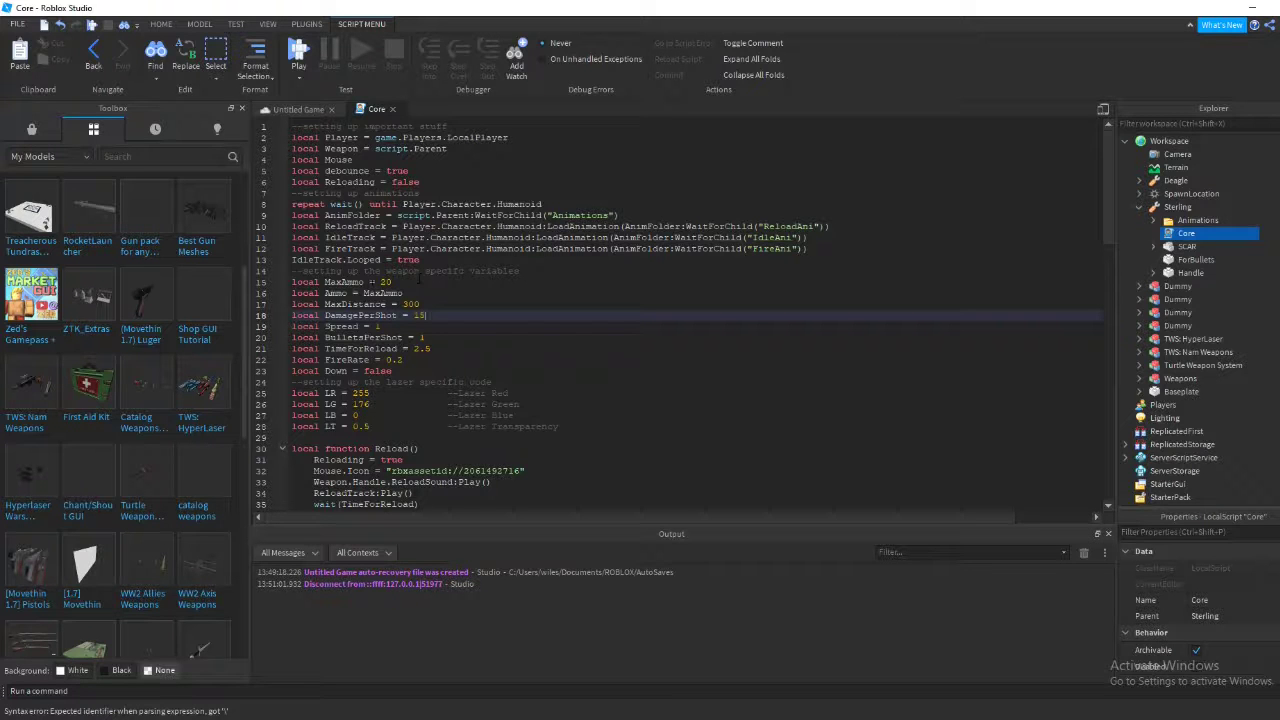
pyautogui.scroll(-8, 420, 282)
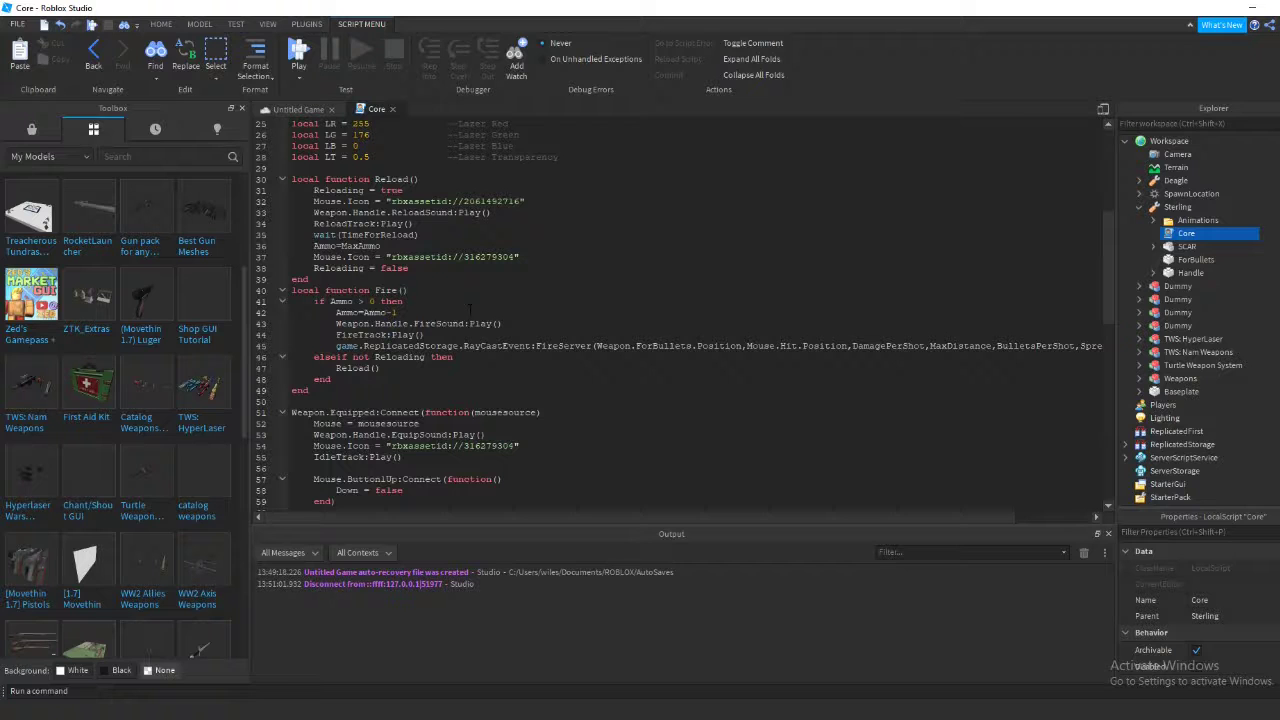
pyautogui.moveTo(560, 517); pyautogui.dragTo(484, 488)
pyautogui.scroll(8, 483, 492)
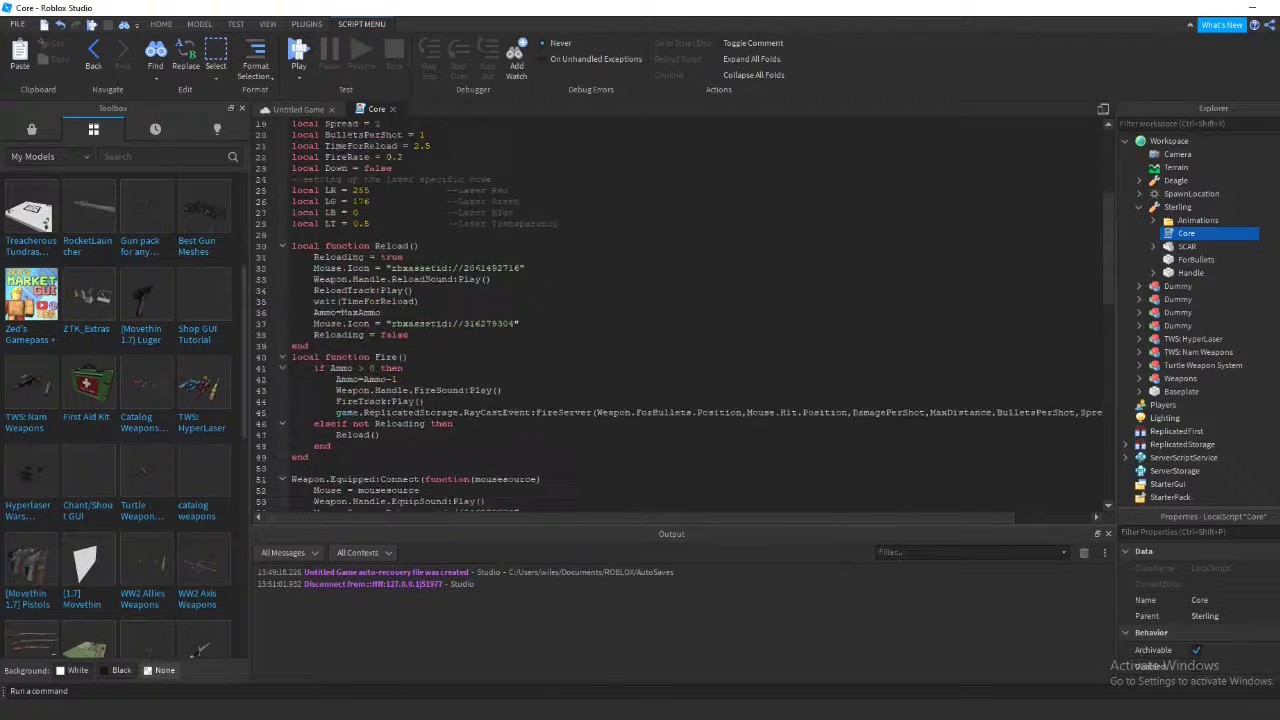
pyautogui.click(393, 110)
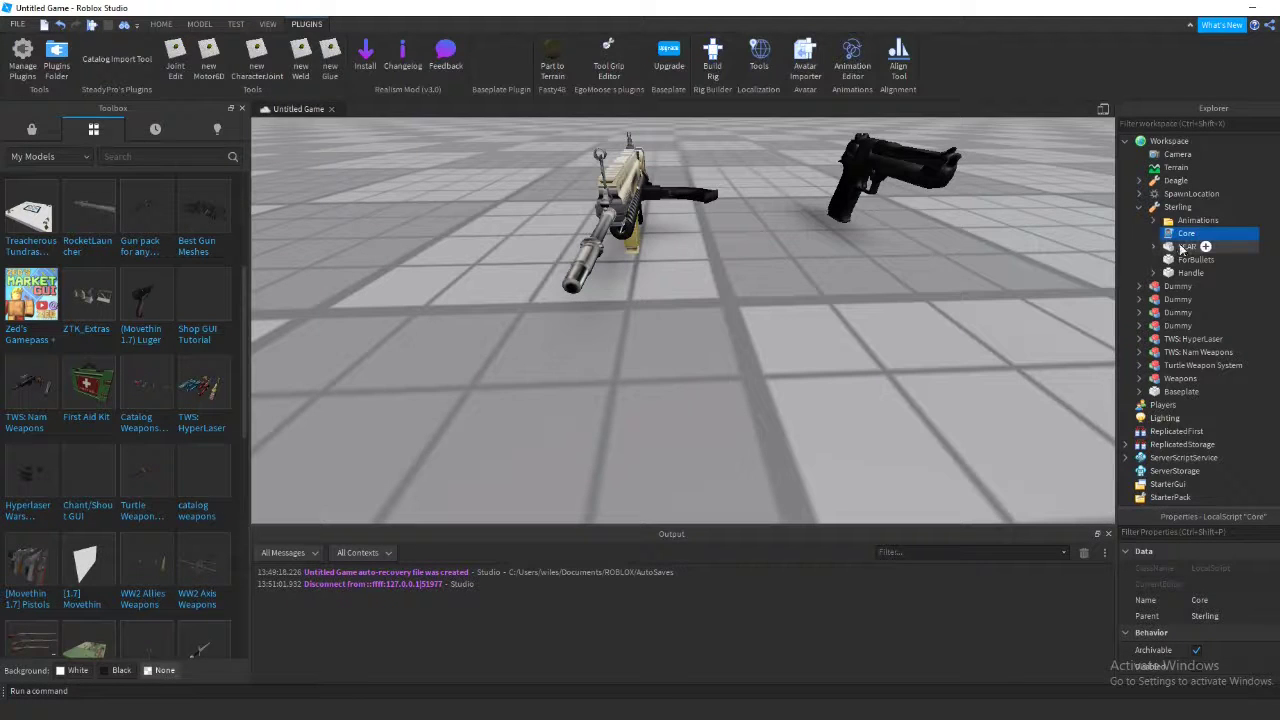
# - Move the EquipSound and ReloadSound from the Sterling's Handle into the SCAR mesh and preview the ReloadSound
pyautogui.click(1153, 273)
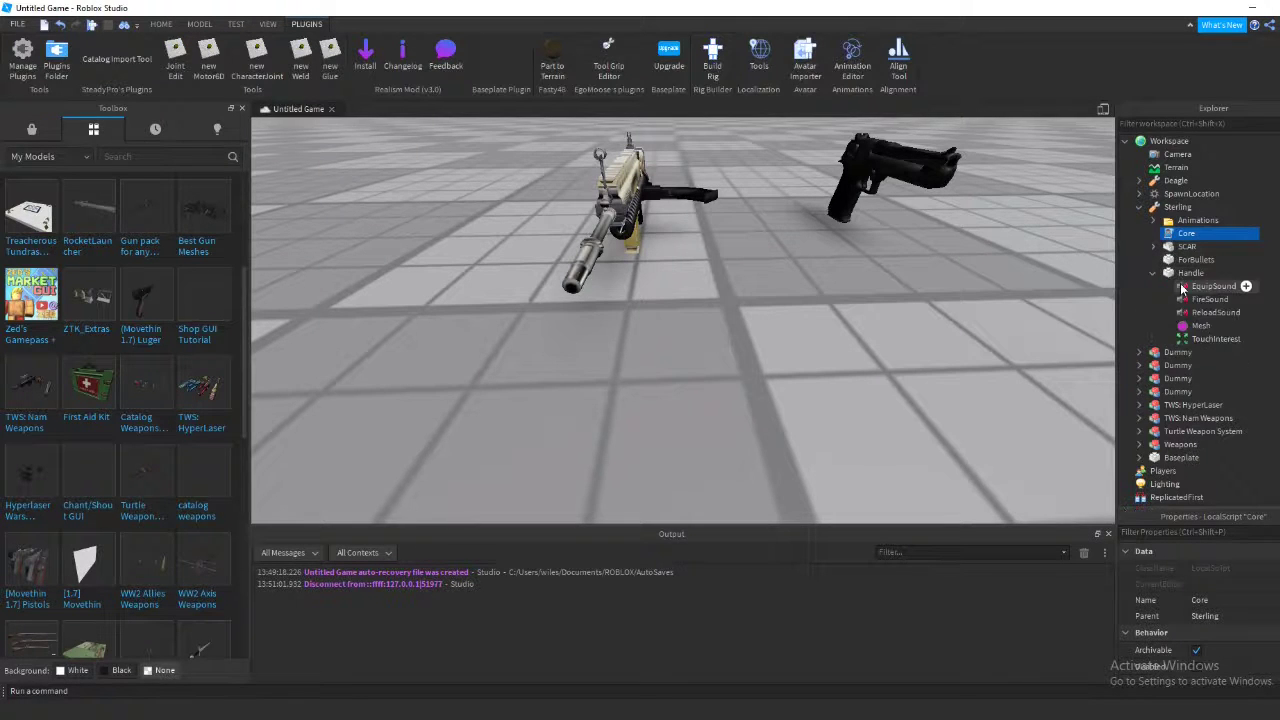
pyautogui.click(1190, 287)
pyautogui.keyDown('ctrl'); pyautogui.click(1214, 312); pyautogui.keyUp('ctrl')
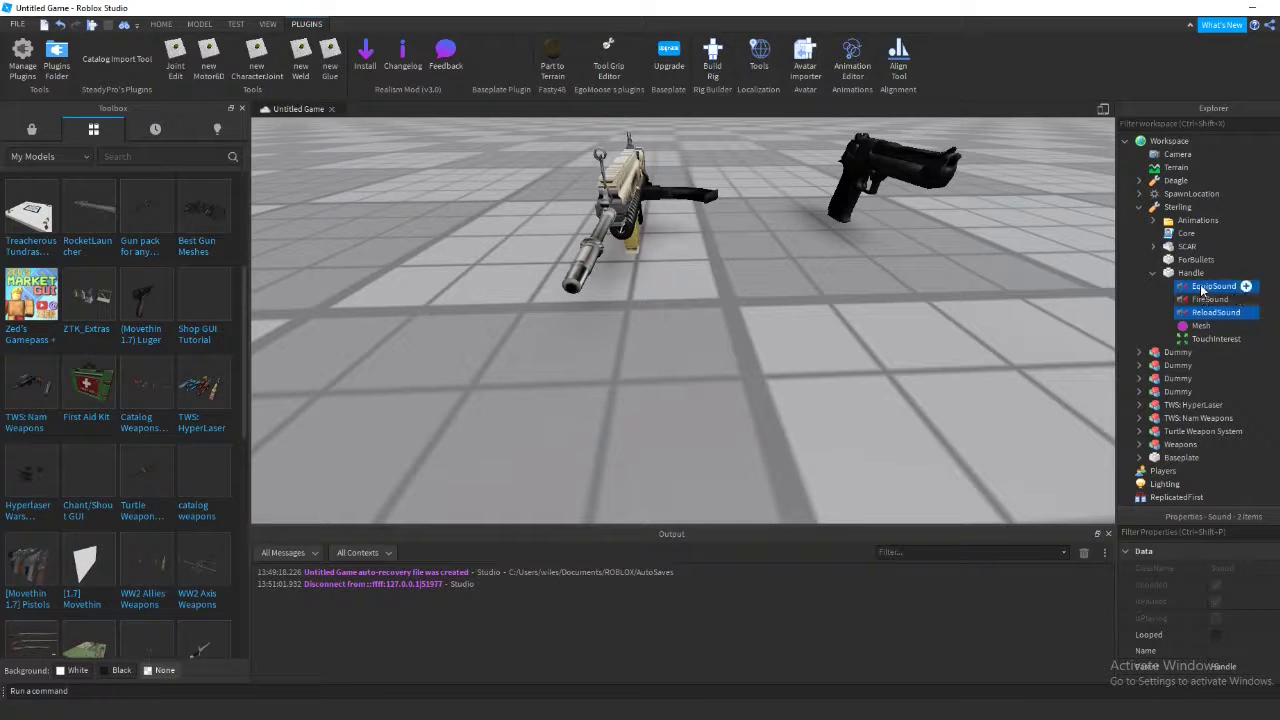
pyautogui.click(1185, 314)
pyautogui.scroll(-3, 1214, 650)
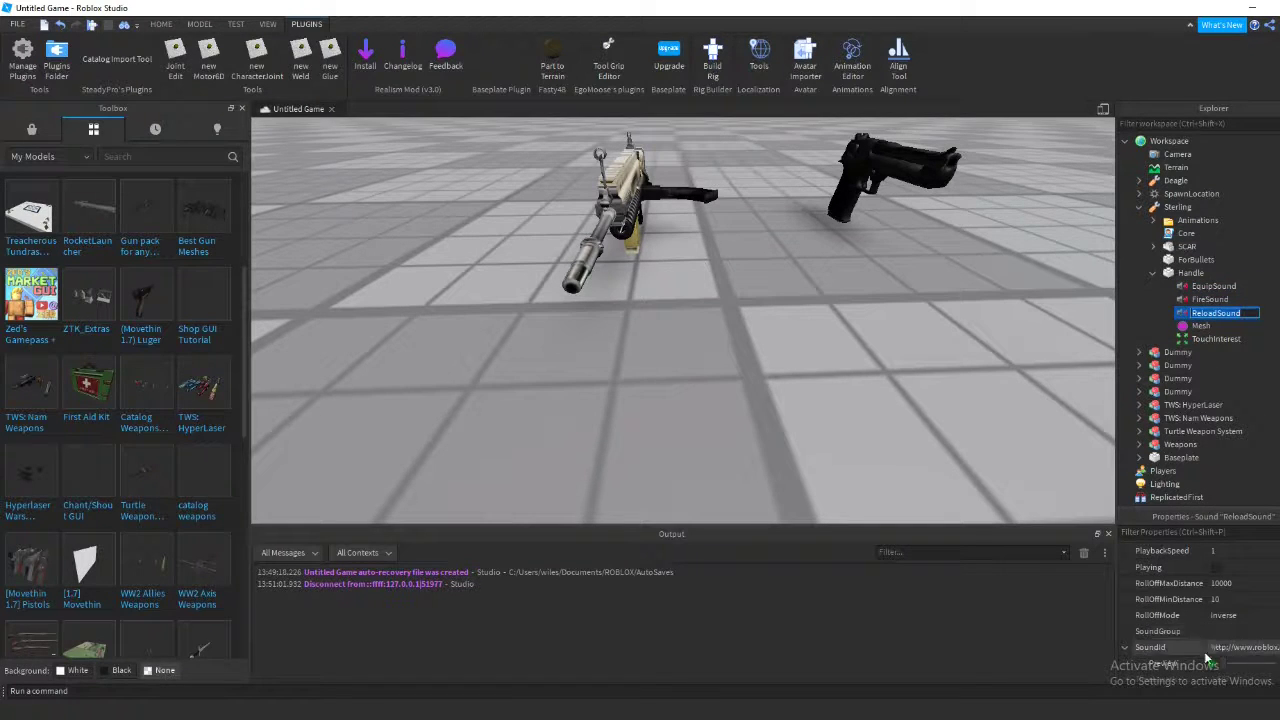
pyautogui.keyDown('ctrl'); pyautogui.click(1208, 288); pyautogui.keyUp('ctrl')
pyautogui.moveTo(1207, 291); pyautogui.dragTo(1226, 247)
pyautogui.click(1175, 298)
pyautogui.click(1181, 290)
pyautogui.scroll(-5, 1200, 600)
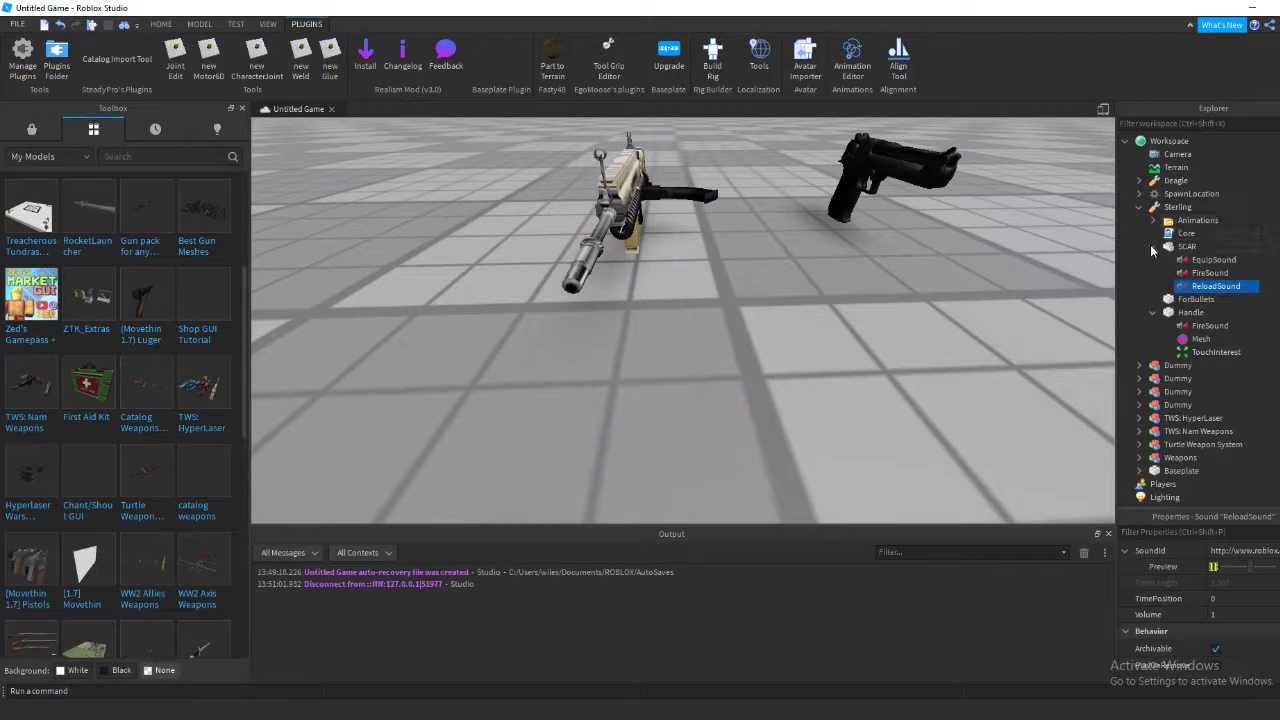
# - Delete the Sterling's old Handle part and weld the ForBullets part to the SCAR mesh
pyautogui.click(1165, 314)
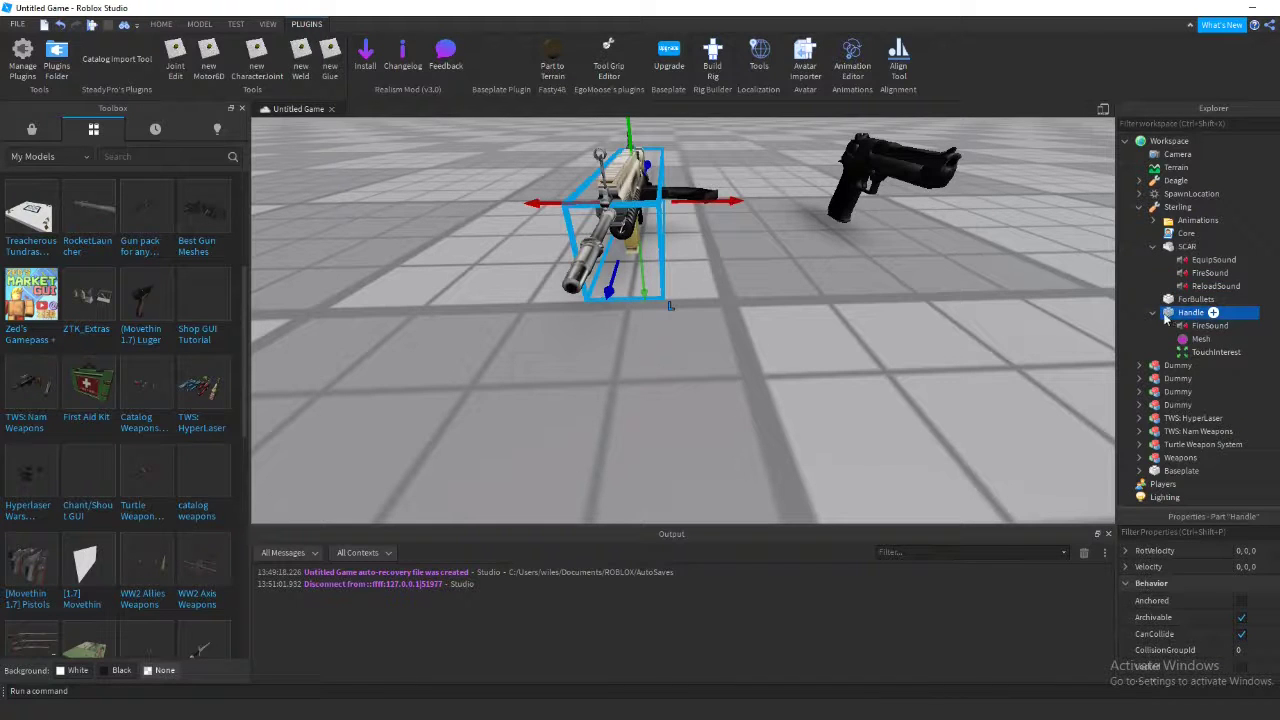
pyautogui.press('Delete')
pyautogui.click(1175, 299)
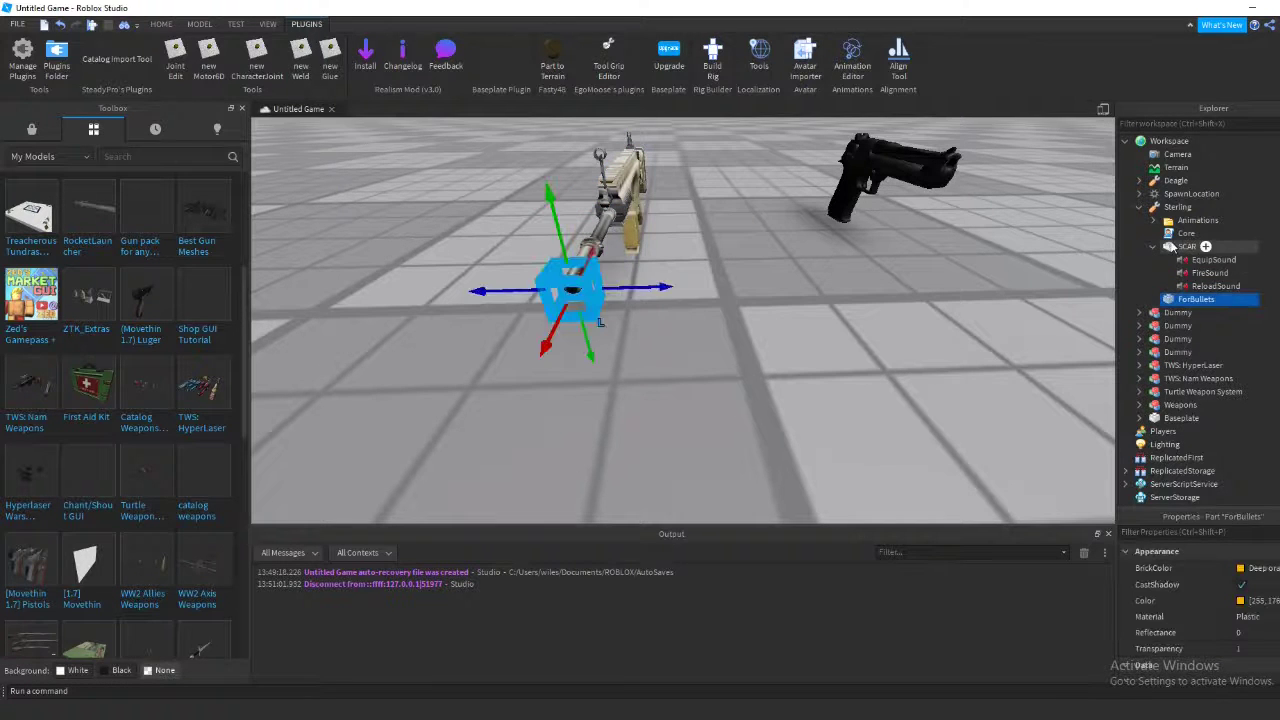
pyautogui.click(1170, 247)
pyautogui.keyDown('ctrl'); pyautogui.click(1167, 300); pyautogui.keyUp('ctrl')
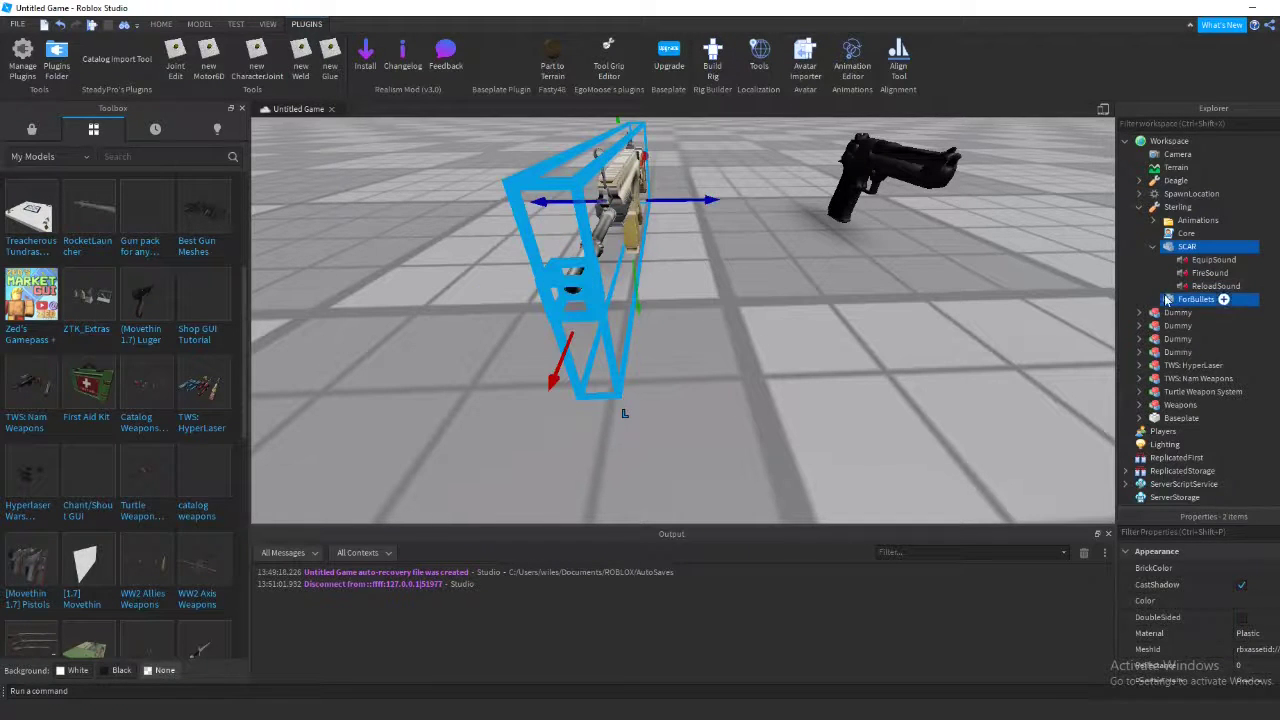
pyautogui.click(300, 62)
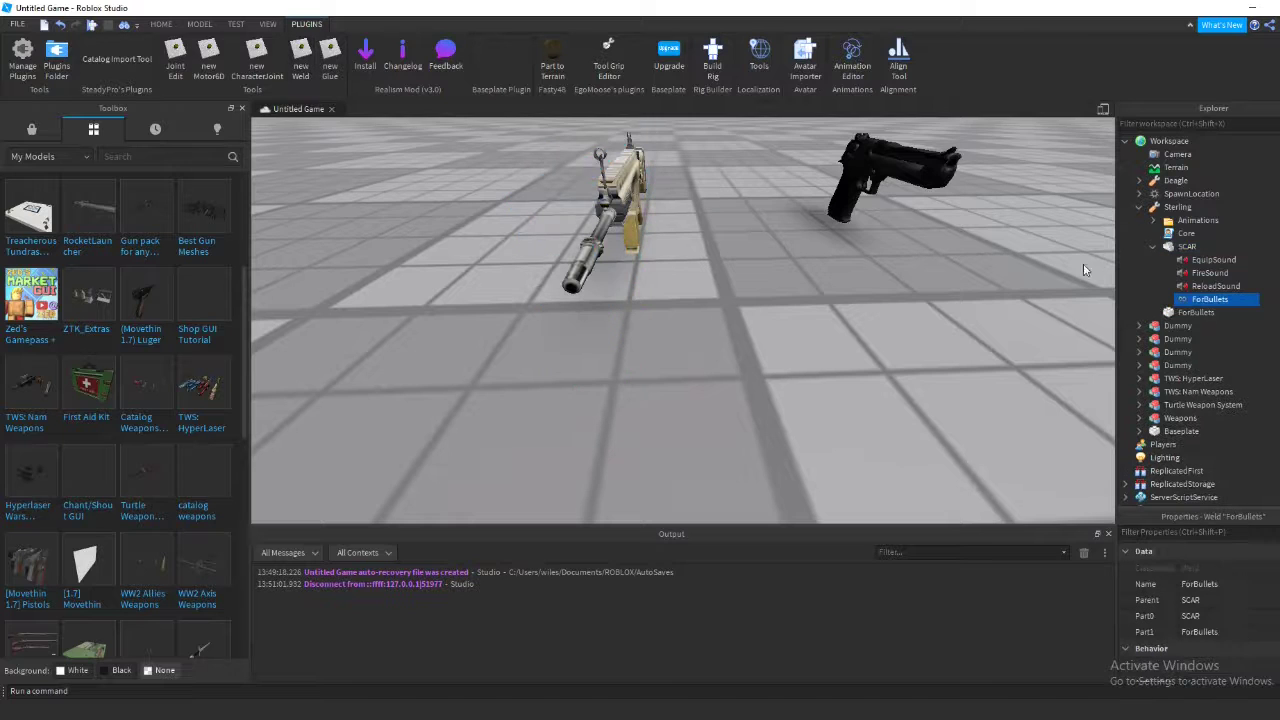
# - Rename the SCAR mesh inside the Sterling tool as Handle
pyautogui.click(1170, 247)
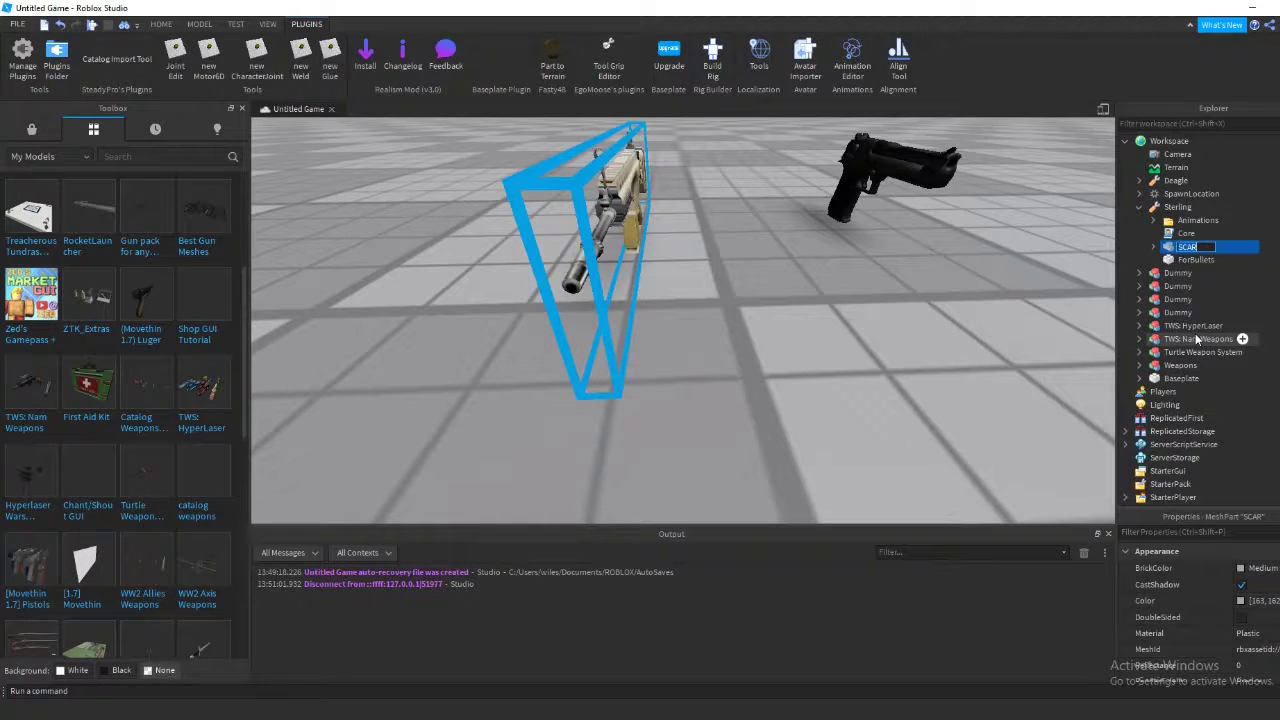
pyautogui.write('Handle')
pyautogui.press('Return')
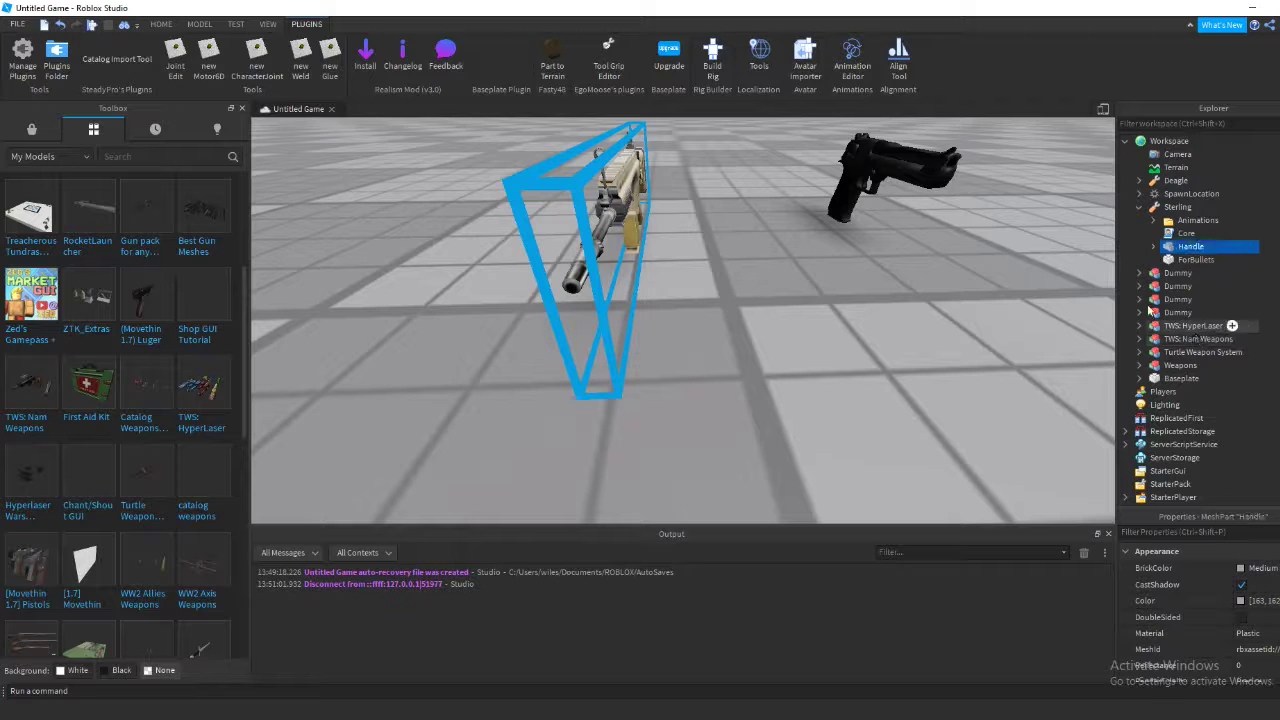
pyautogui.press('f')
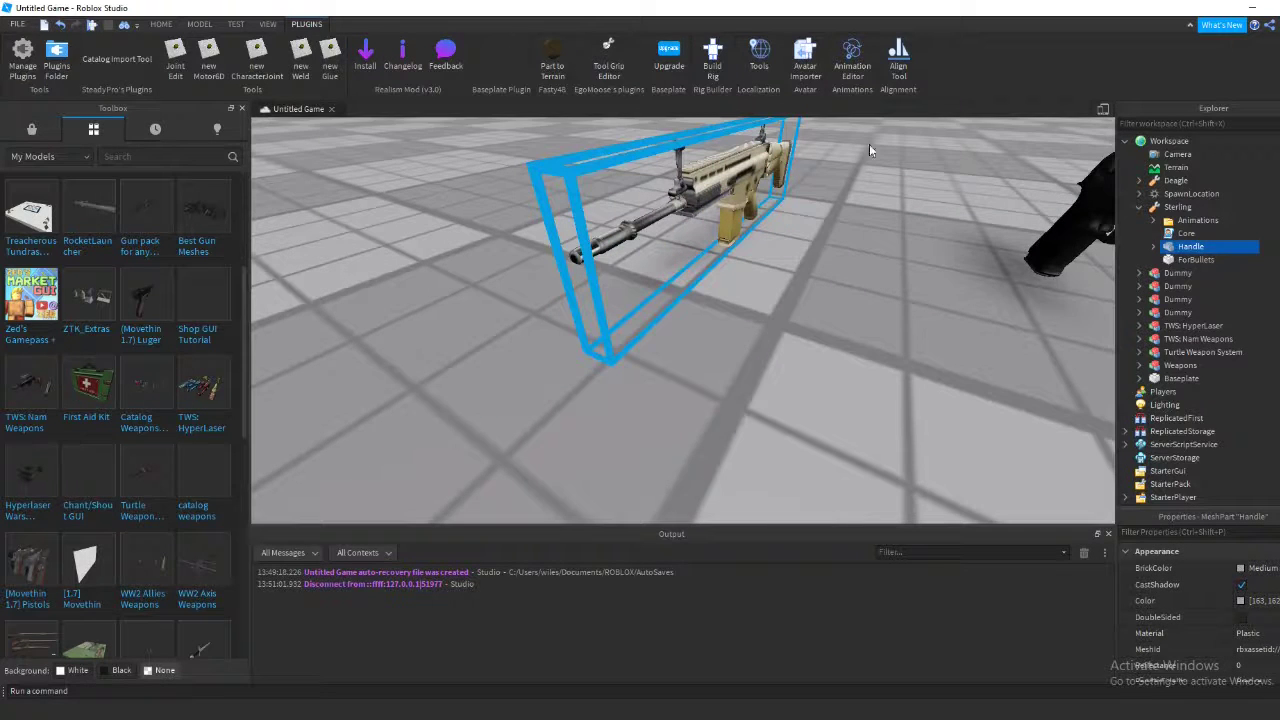
# - Rename the Sterling tool as Scar
pyautogui.click(1176, 207)
pyautogui.rightClick(1166, 210)
pyautogui.click(1200, 294)
pyautogui.write('Scar')
pyautogui.press('Return')
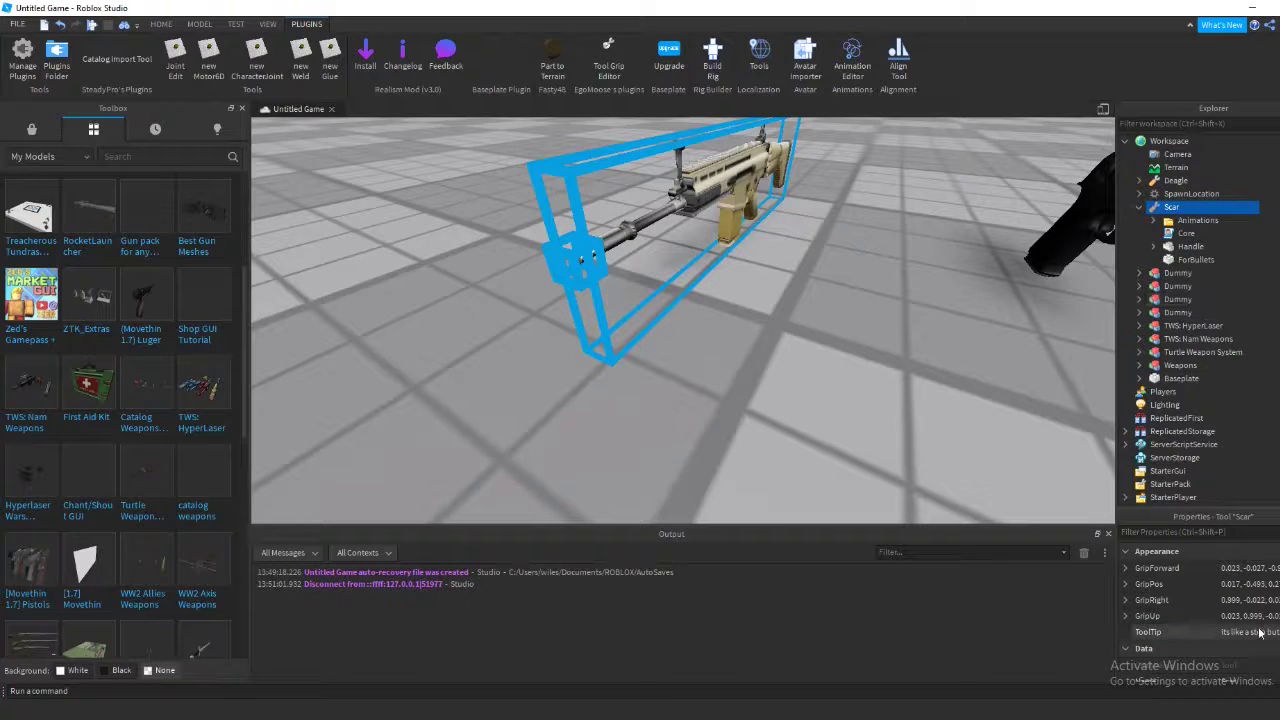
# - Set the Scar tool's ToolTip to "powerful rifle"
pyautogui.click(1261, 633)
pyautogui.write('powerful')
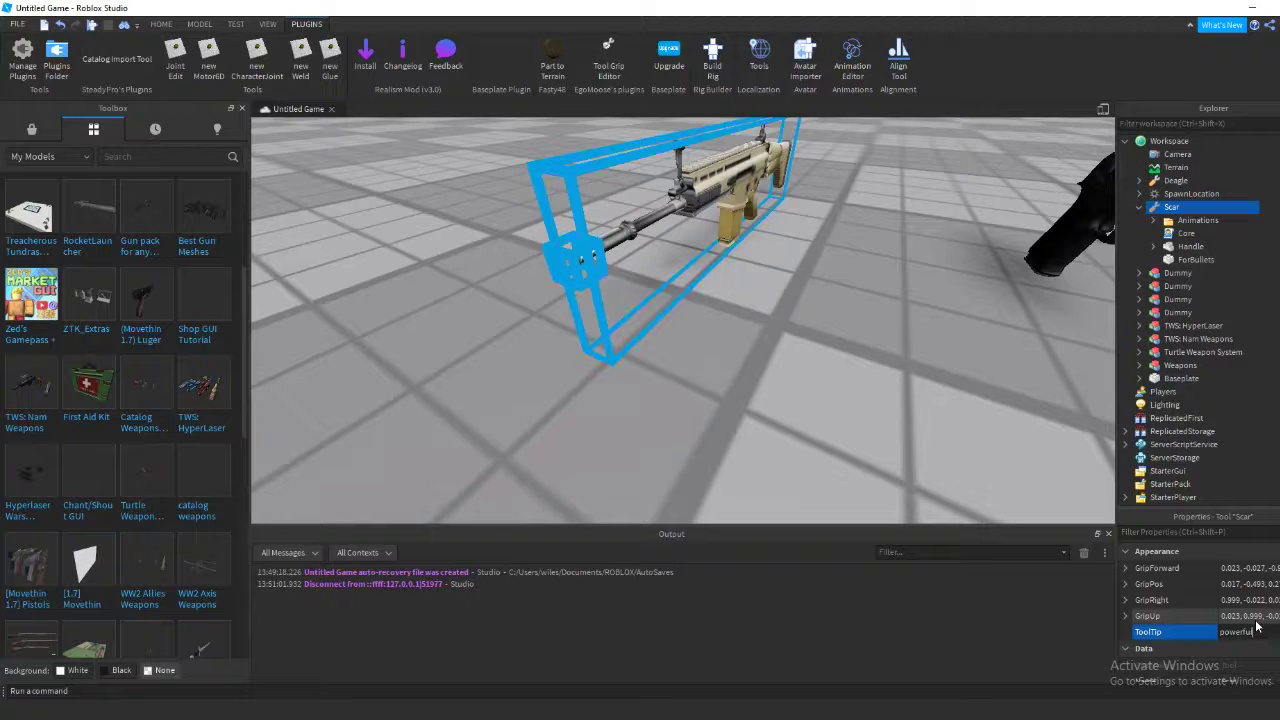
pyautogui.write(' rifle')
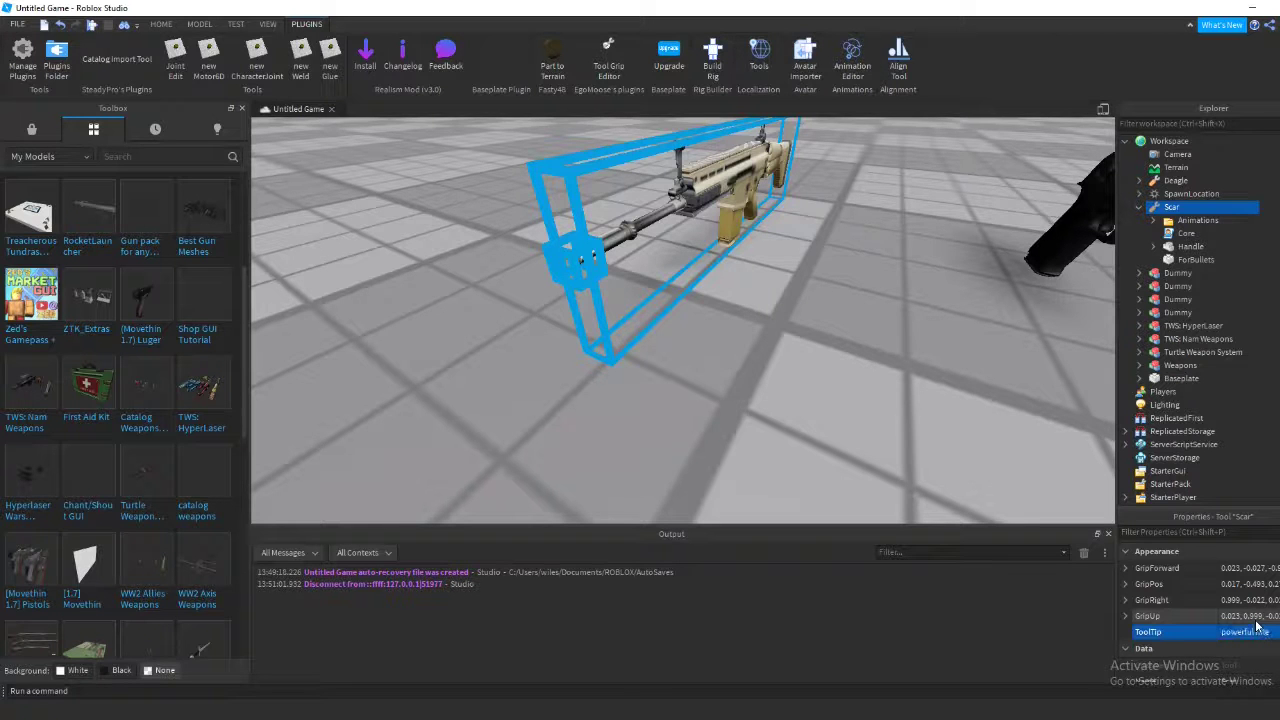
pyautogui.press('Return')
# - Adjust how the dummy holds the Scar along its barrel direction with the Tool Grip Editor and leave the editor
pyautogui.press('d')
pyautogui.moveTo(791, 290); pyautogui.dragTo(791, 290, button='right')
pyautogui.press('s')
pyautogui.click(607, 67)
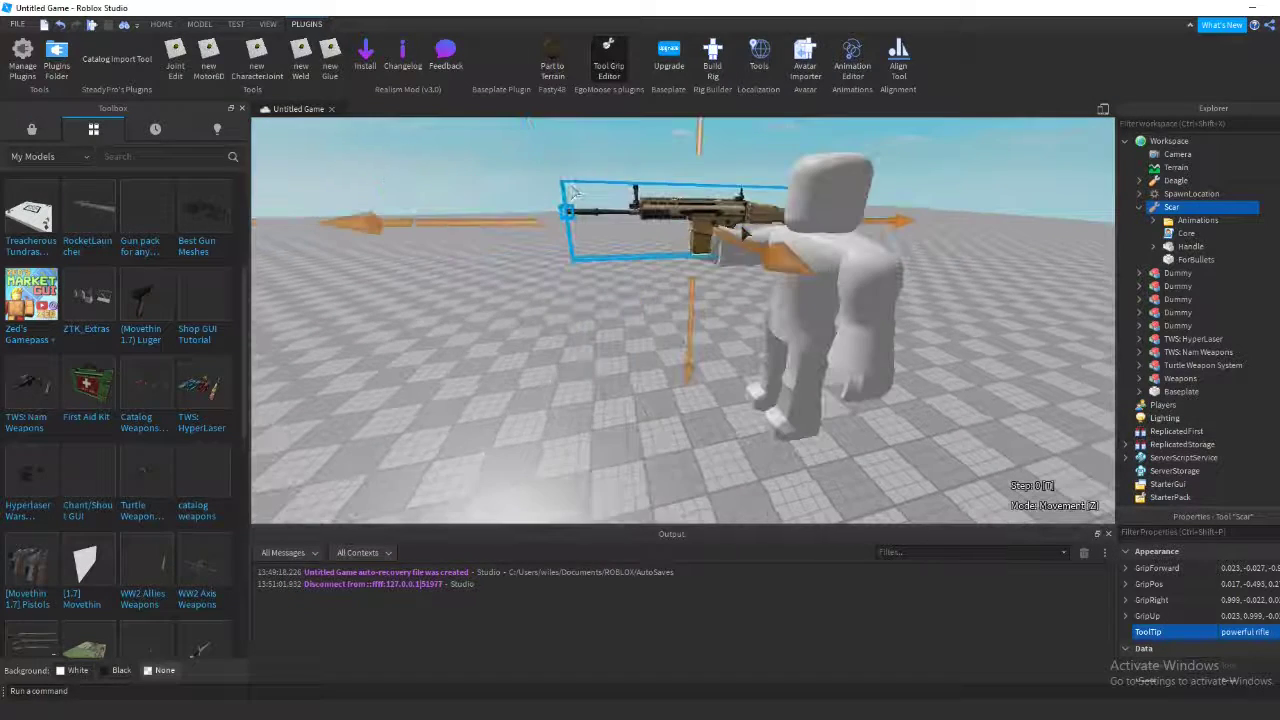
pyautogui.moveTo(511, 216); pyautogui.dragTo(461, 228)
pyautogui.press('z')
pyautogui.moveTo(645, 236); pyautogui.dragTo(605, 224, button='right')
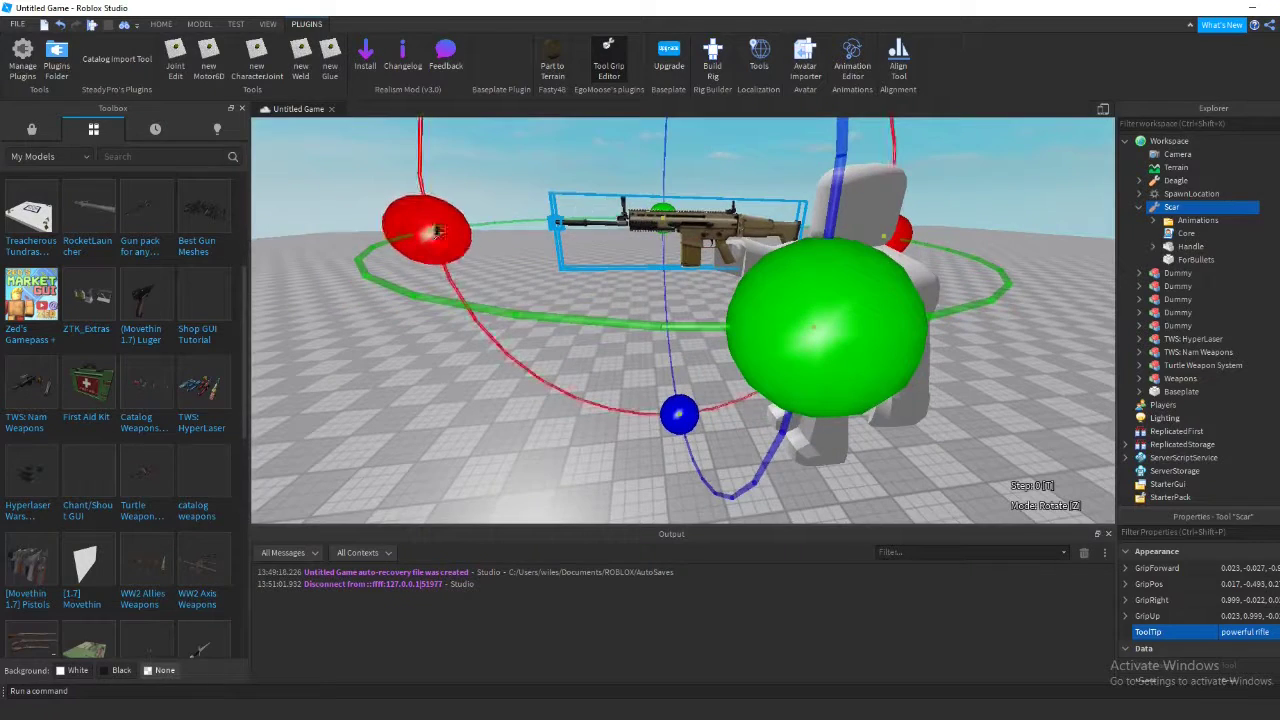
pyautogui.press('z')
pyautogui.moveTo(600, 215); pyautogui.dragTo(658, 203, button='right')
pyautogui.moveTo(658, 203); pyautogui.dragTo(661, 205)
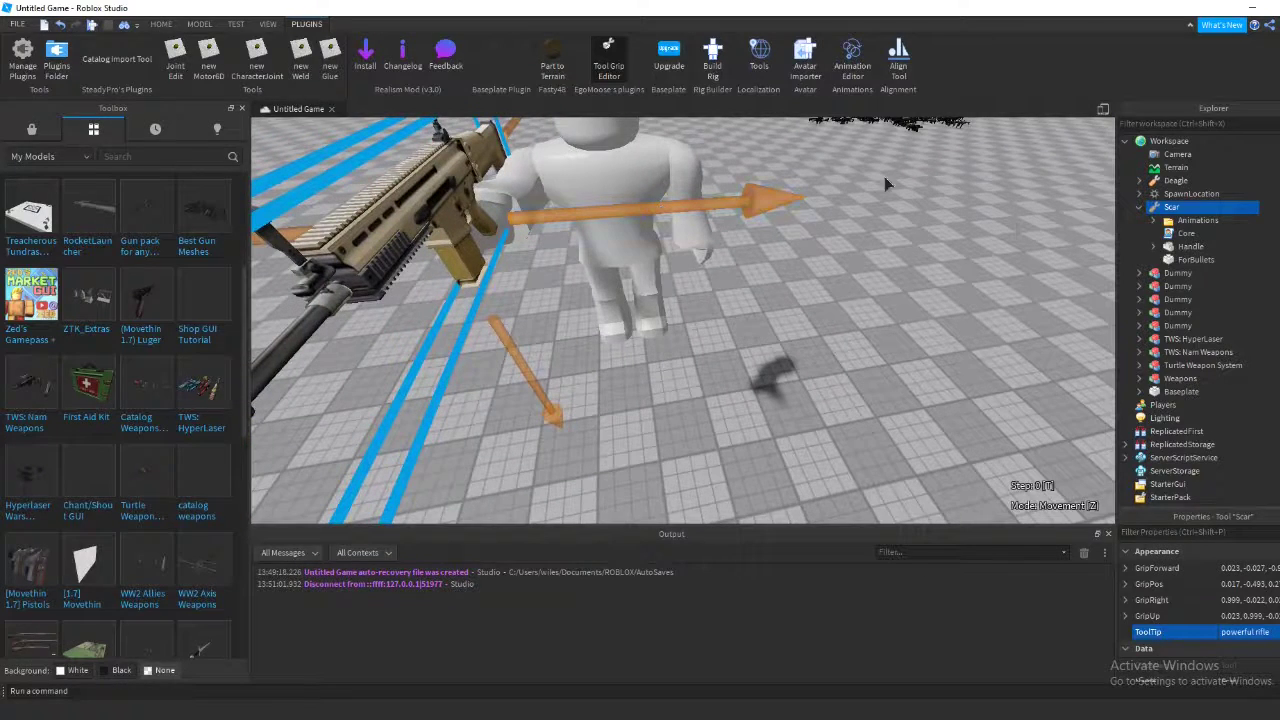
pyautogui.click(612, 68)
pyautogui.moveTo(427, 194); pyautogui.dragTo(563, 220)
pyautogui.moveTo(451, 200); pyautogui.dragTo(563, 220, button='right')
pyautogui.moveTo(563, 220); pyautogui.dragTo(557, 220)
pyautogui.moveTo(563, 220); pyautogui.dragTo(557, 220, button='right')
pyautogui.moveTo(557, 220); pyautogui.dragTo(557, 220)
pyautogui.moveTo(557, 220); pyautogui.dragTo(557, 220, button='right')
pyautogui.moveTo(557, 220); pyautogui.dragTo(557, 220)
pyautogui.moveTo(557, 220); pyautogui.dragTo(557, 220, button='right')
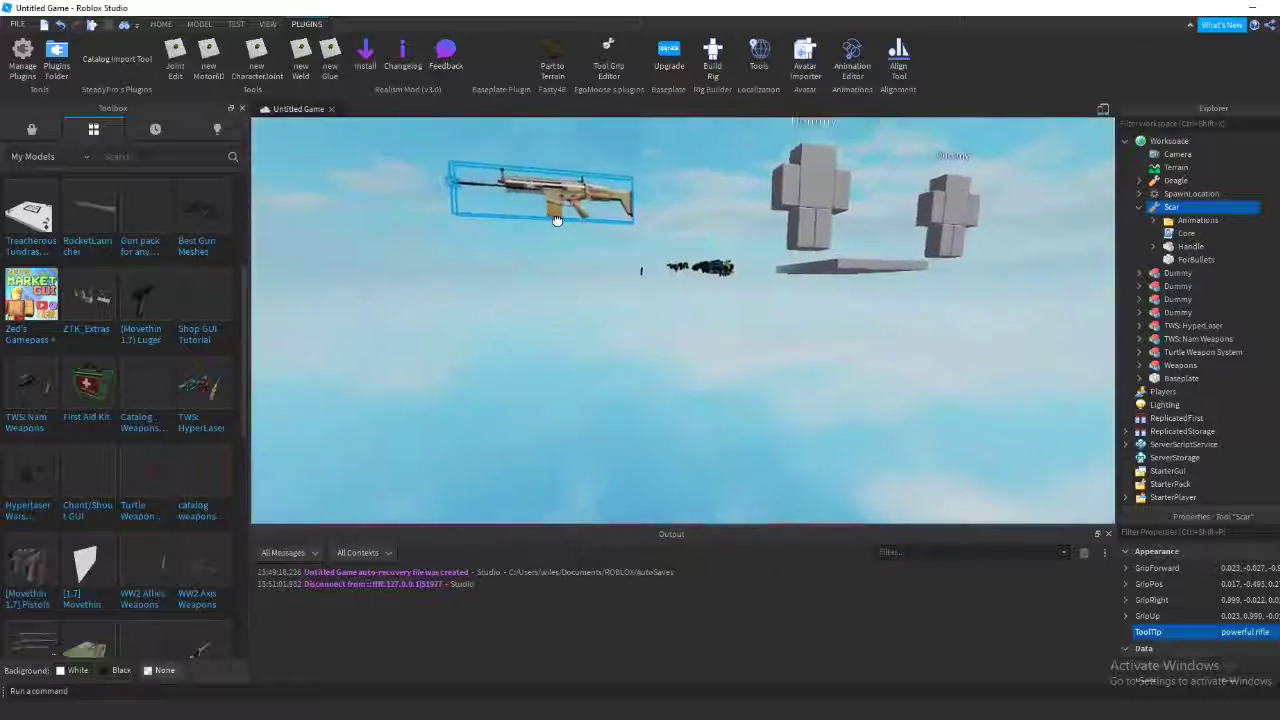
pyautogui.moveTo(557, 220); pyautogui.dragTo(557, 220)
pyautogui.moveTo(557, 220); pyautogui.dragTo(557, 220, button='right')
pyautogui.moveTo(557, 220); pyautogui.dragTo(557, 220)
pyautogui.moveTo(557, 220); pyautogui.dragTo(557, 220, button='right')
pyautogui.moveTo(557, 220); pyautogui.dragTo(557, 220)
pyautogui.moveTo(557, 220); pyautogui.dragTo(557, 220, button='right')
pyautogui.moveTo(557, 220); pyautogui.dragTo(557, 220)
pyautogui.moveTo(557, 220); pyautogui.dragTo(557, 220, button='right')
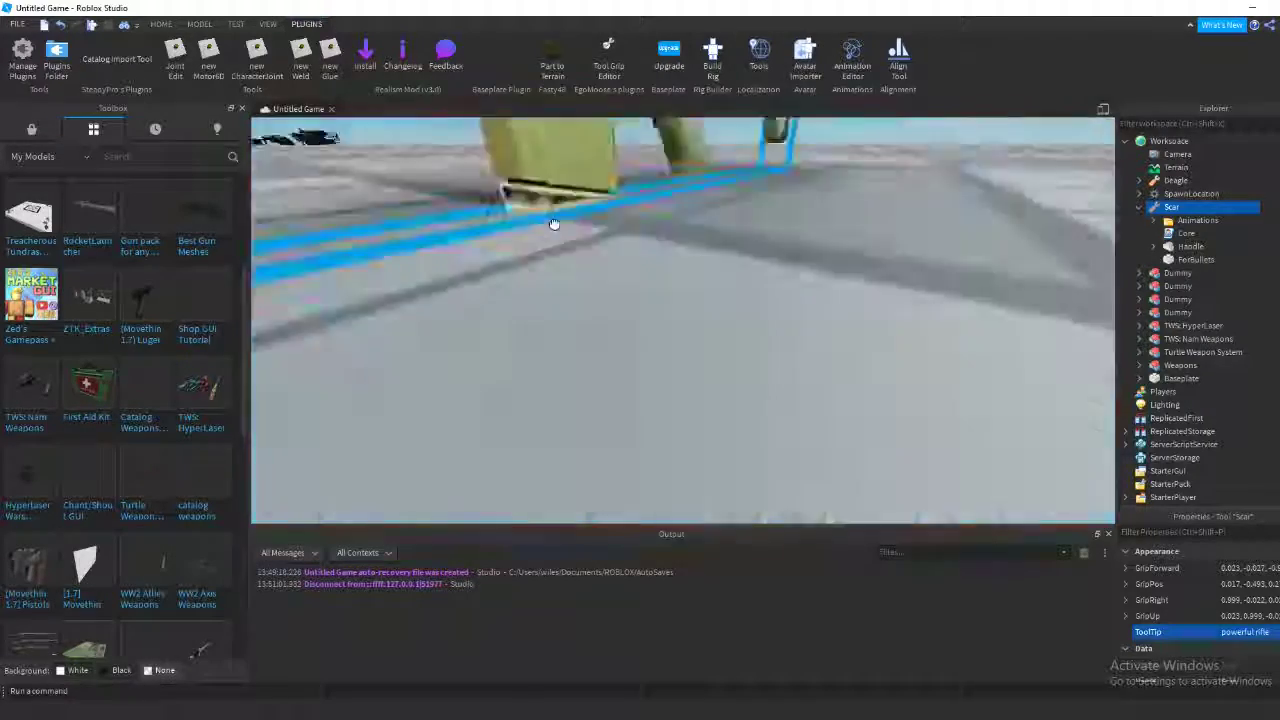
pyautogui.moveTo(557, 220); pyautogui.dragTo(557, 220)
pyautogui.moveTo(557, 220); pyautogui.dragTo(557, 220, button='right')
pyautogui.moveTo(557, 220); pyautogui.dragTo(557, 221)
pyautogui.moveTo(557, 220); pyautogui.dragTo(557, 221, button='right')
pyautogui.moveTo(557, 220); pyautogui.dragTo(557, 220)
pyautogui.moveTo(557, 220); pyautogui.dragTo(557, 220, button='right')
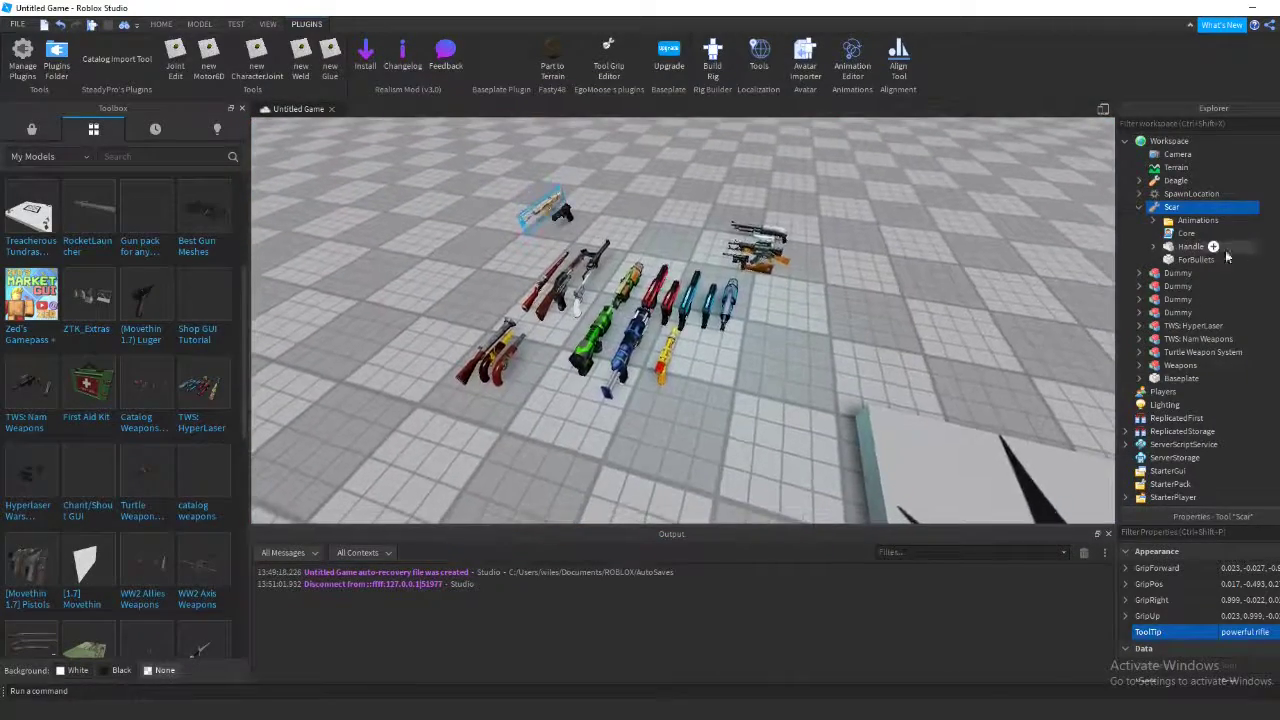
# - Collapse the Scar tool in the object tree and clear its TextureId
pyautogui.click(1138, 207)
pyautogui.keyDown('ctrl'); pyautogui.click(1172, 181); pyautogui.keyUp('ctrl')
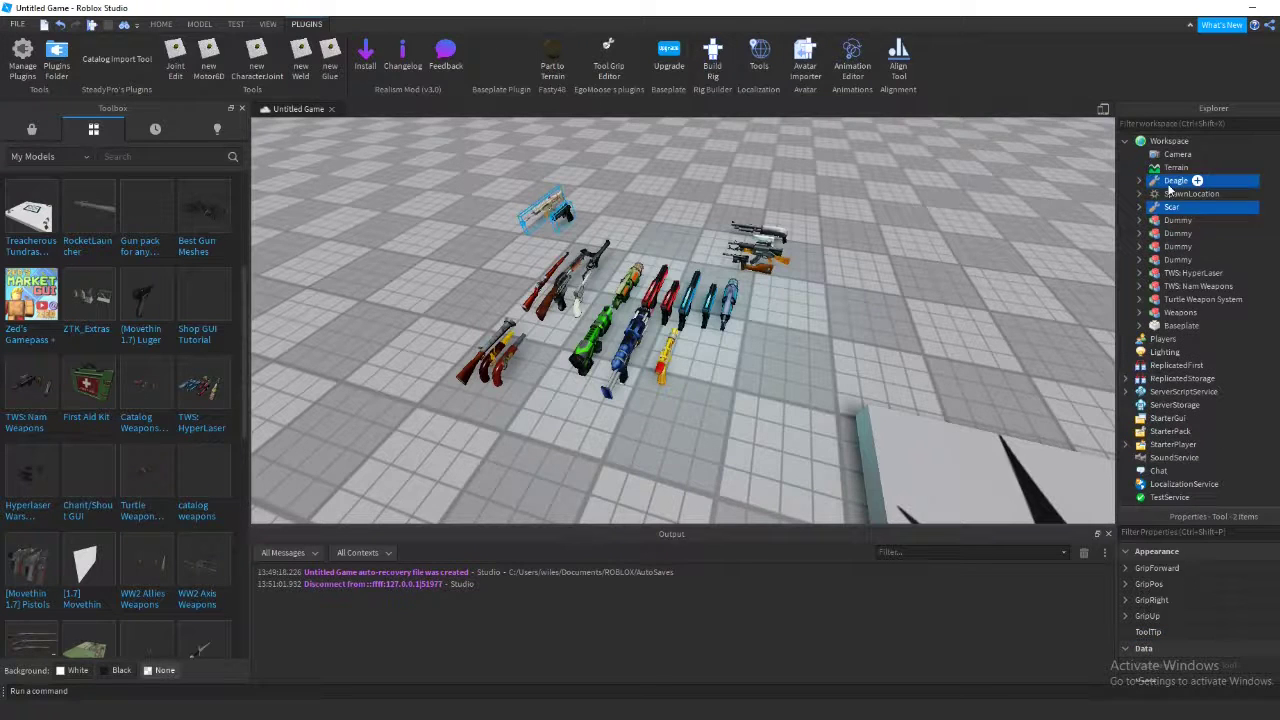
pyautogui.click(1172, 207)
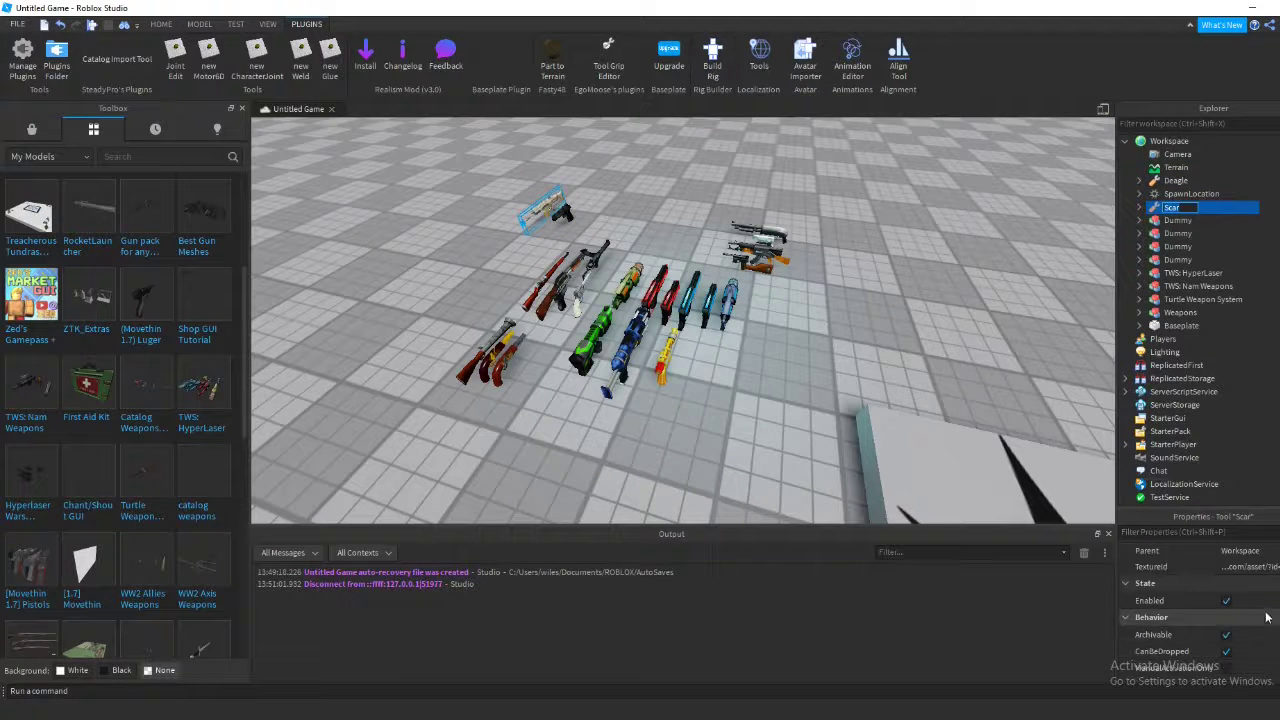
pyautogui.click(1264, 575)
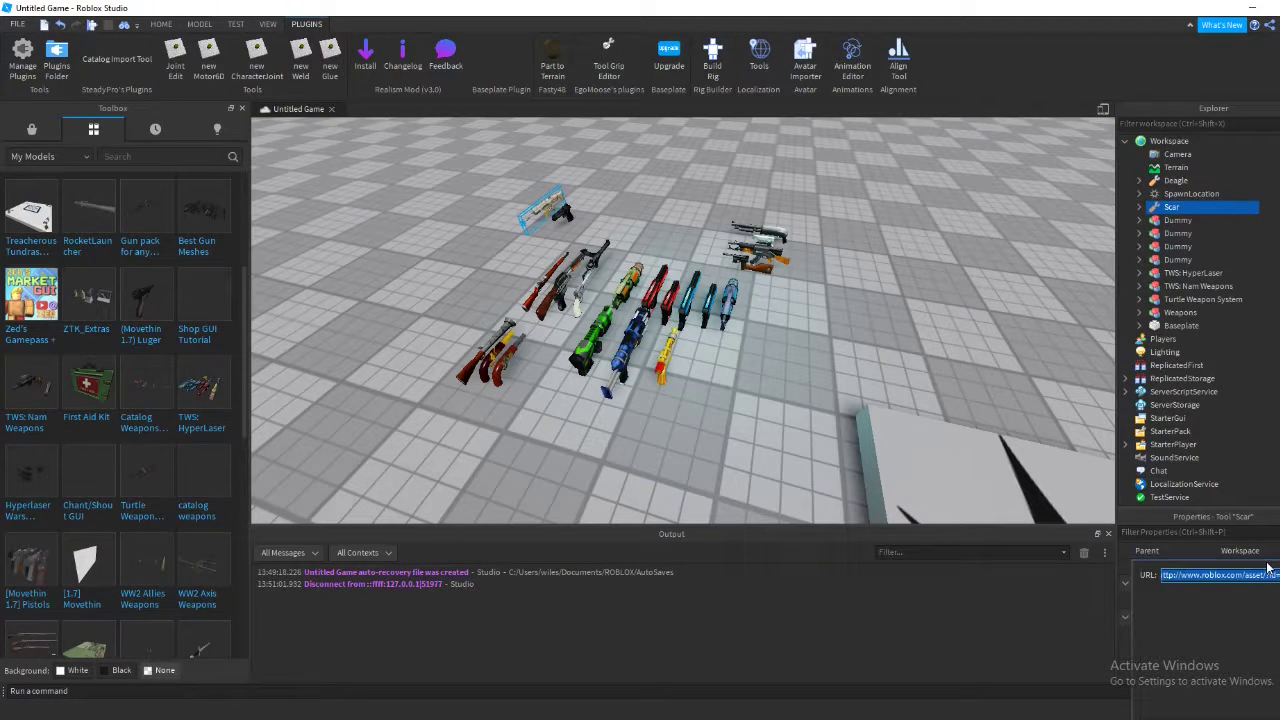
# - Move the Deagle and Scar tools into StarterPack and start a play test
pyautogui.keyDown('ctrl'); pyautogui.click(1172, 181); pyautogui.keyUp('ctrl')
pyautogui.moveTo(1222, 312); pyautogui.dragTo(1172, 431)
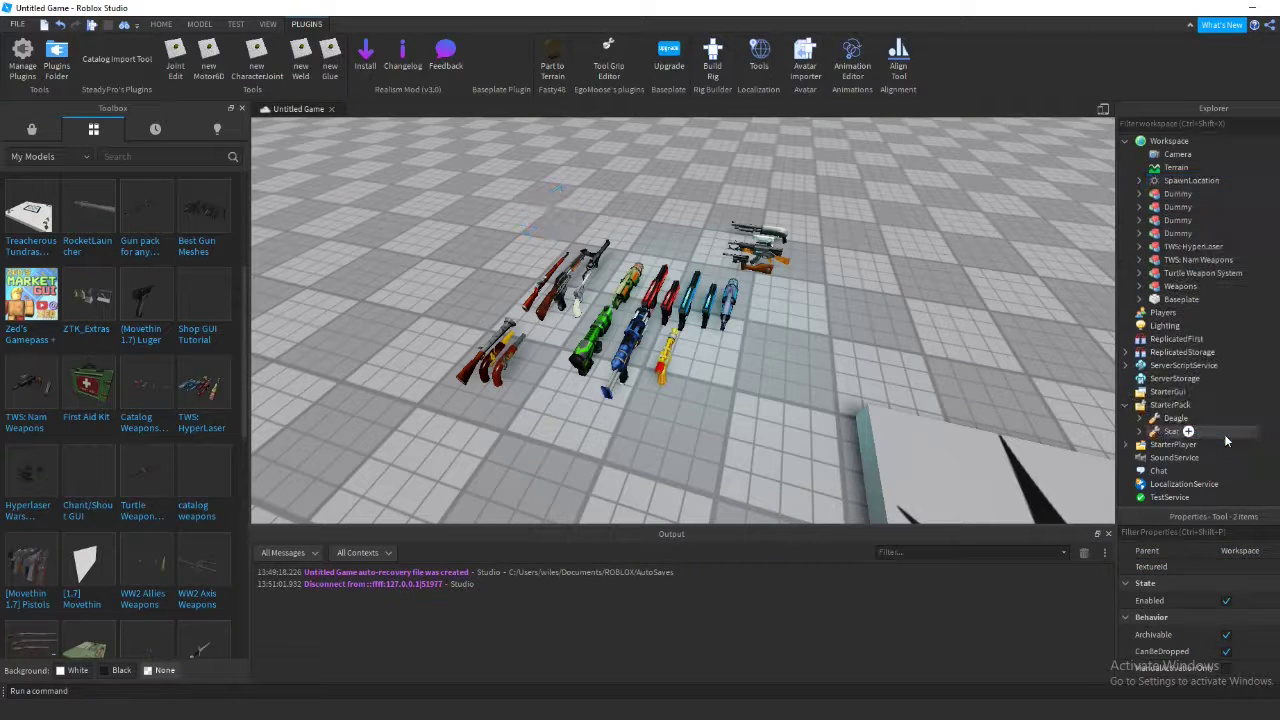
pyautogui.click(162, 24)
pyautogui.click(577, 50)
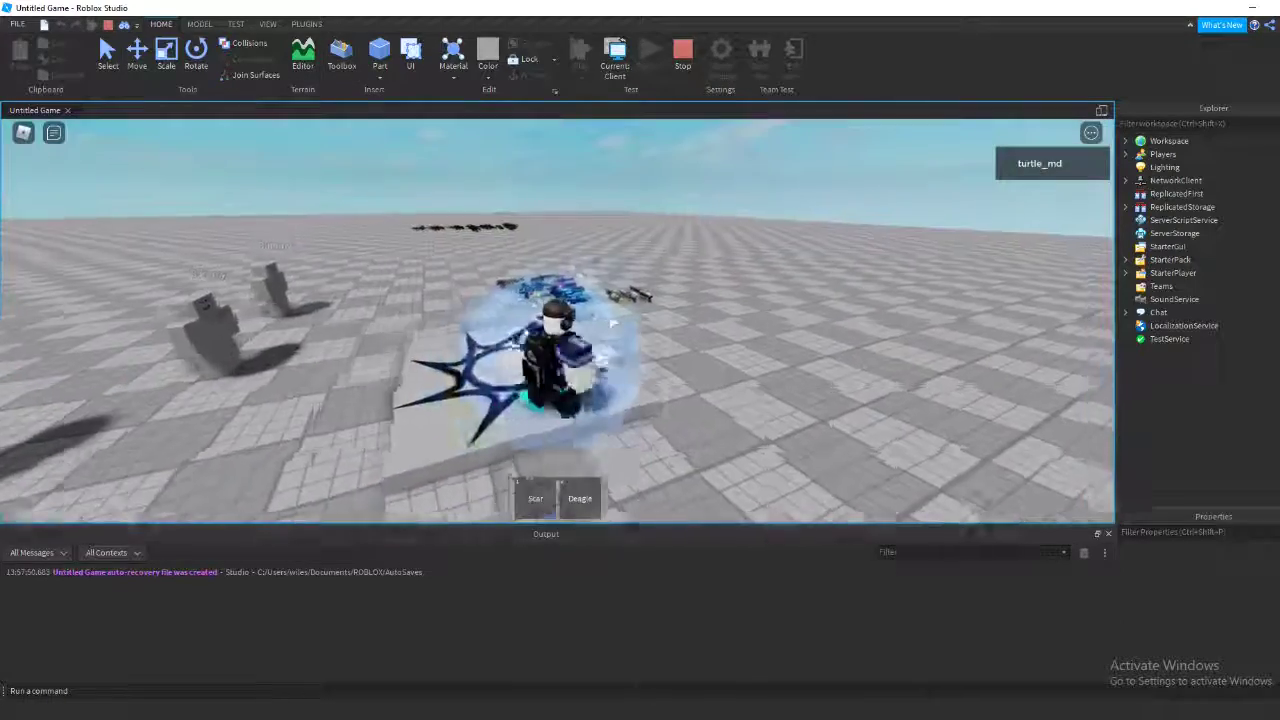
# - Equip and fire the Scar and Deagle at the dummies, view the character in third person, and stop the play test
pyautogui.press('1')
pyautogui.press('2')
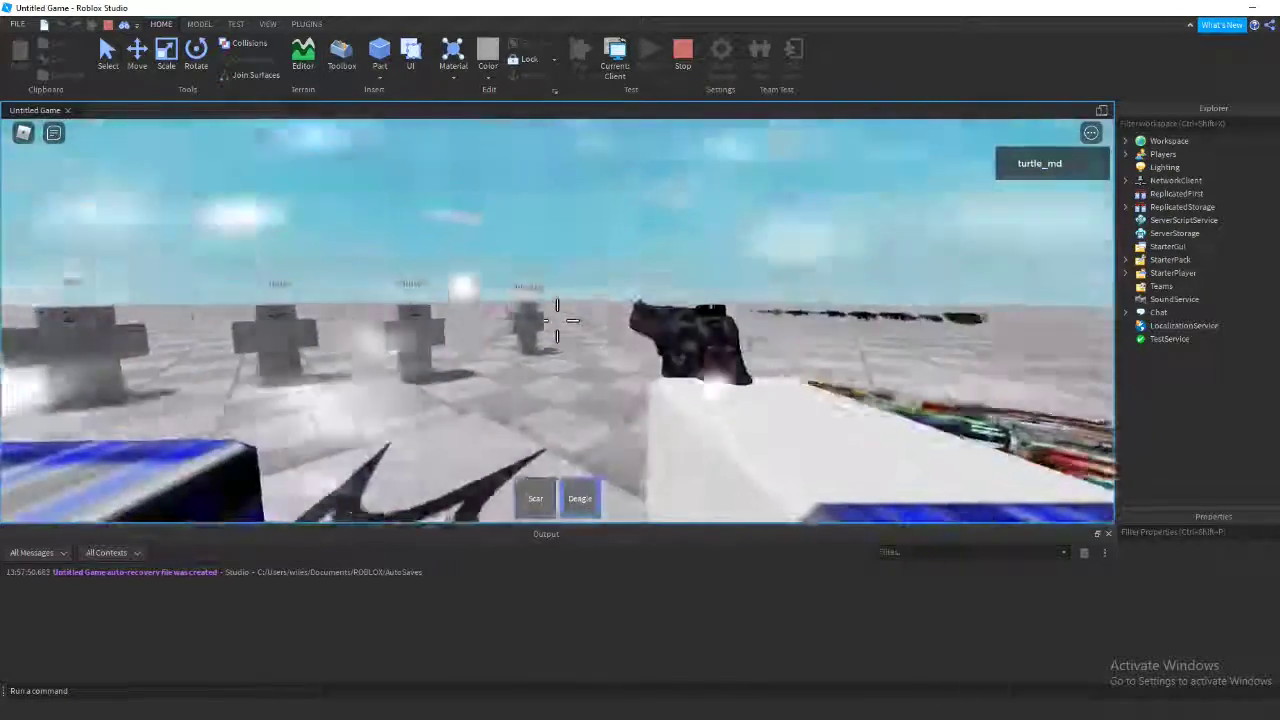
pyautogui.press('w')
pyautogui.press('2')
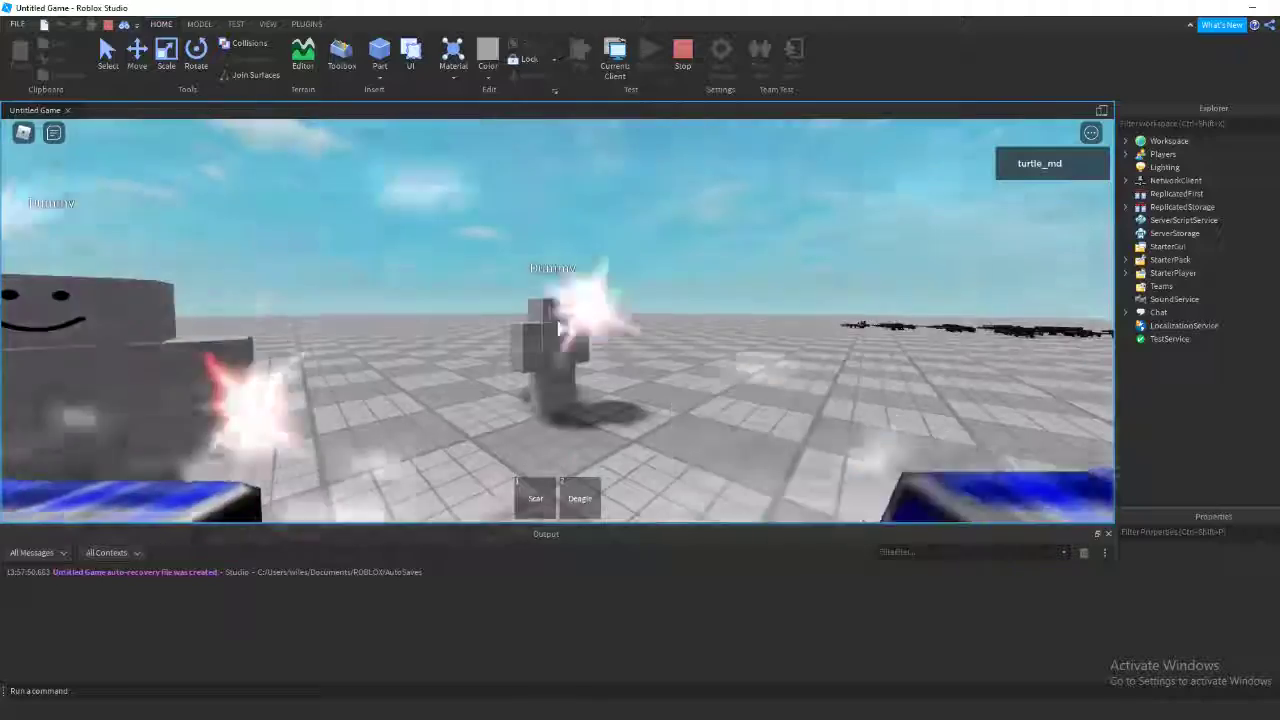
pyautogui.press('2')
pyautogui.press('1')
pyautogui.press('2')
pyautogui.click(557, 320)
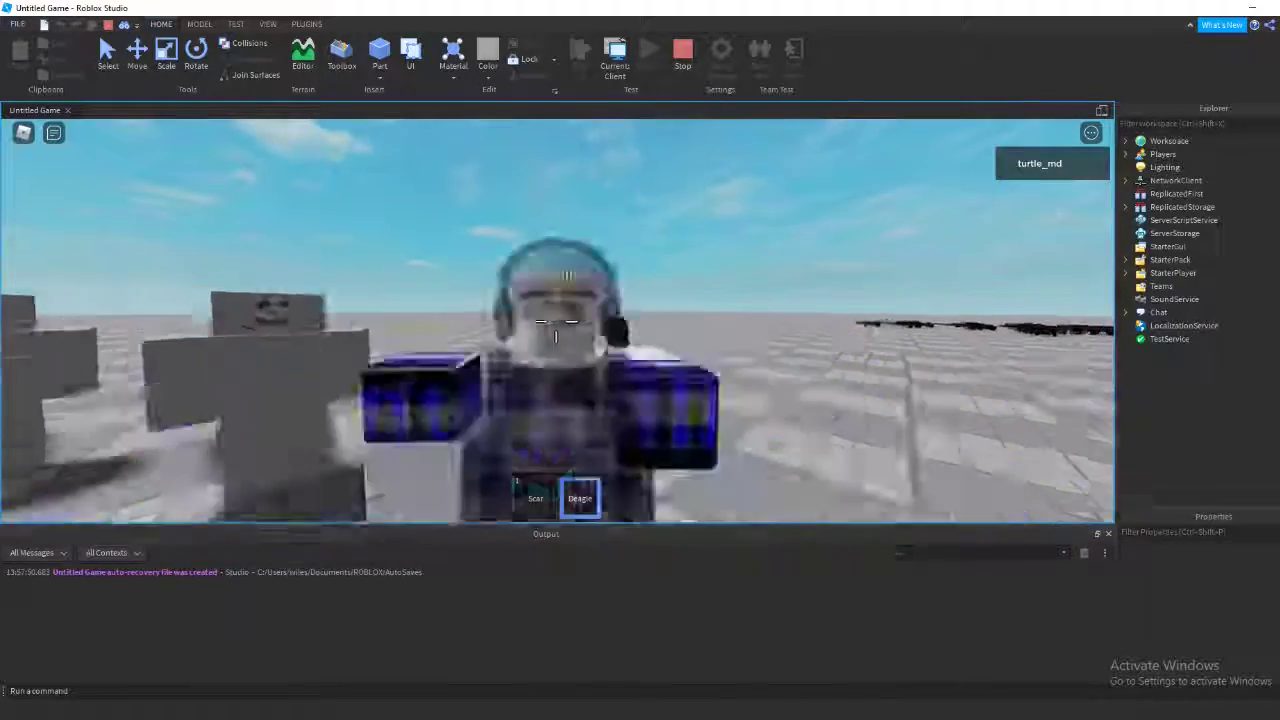
pyautogui.scroll(-3, 557, 322)
pyautogui.click(682, 52)
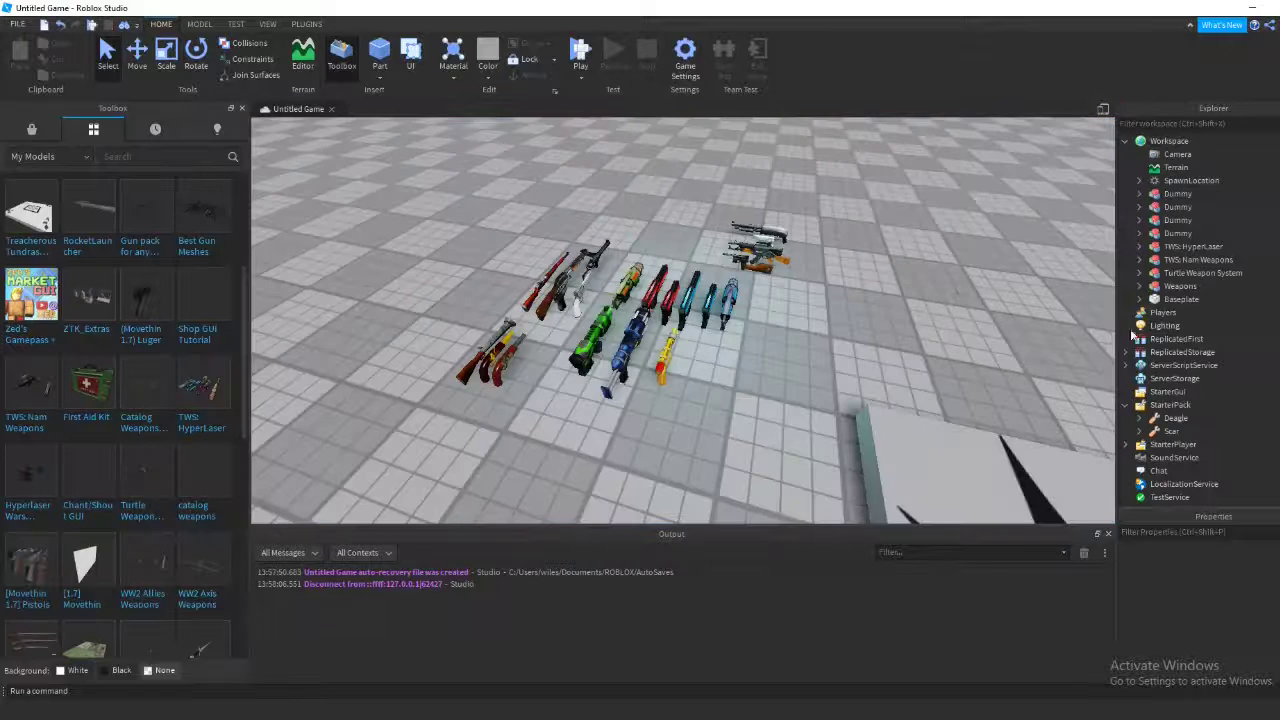
# - Weld the Deagle's Handle and ForBullets parts together with the new Weld plugin tool
pyautogui.click(1140, 418)
pyautogui.scroll(-1, 1160, 422)
pyautogui.click(1190, 404)
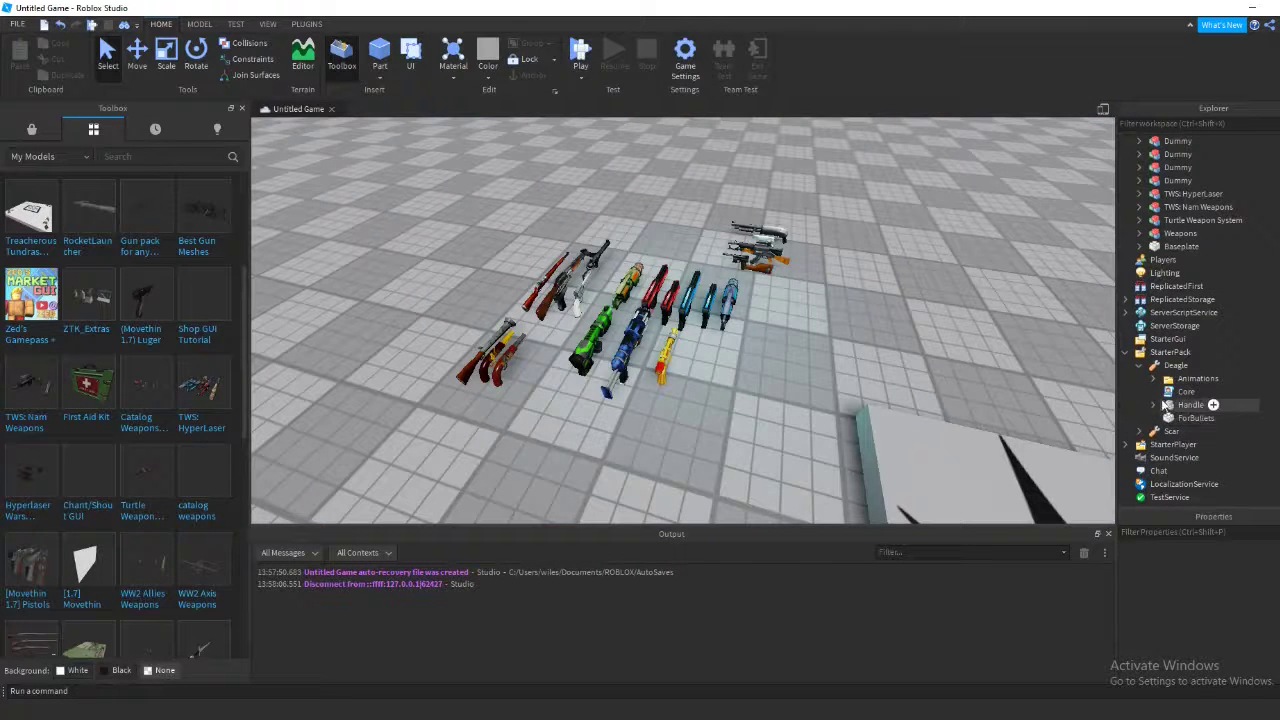
pyautogui.keyDown('ctrl'); pyautogui.click(1195, 417); pyautogui.keyUp('ctrl')
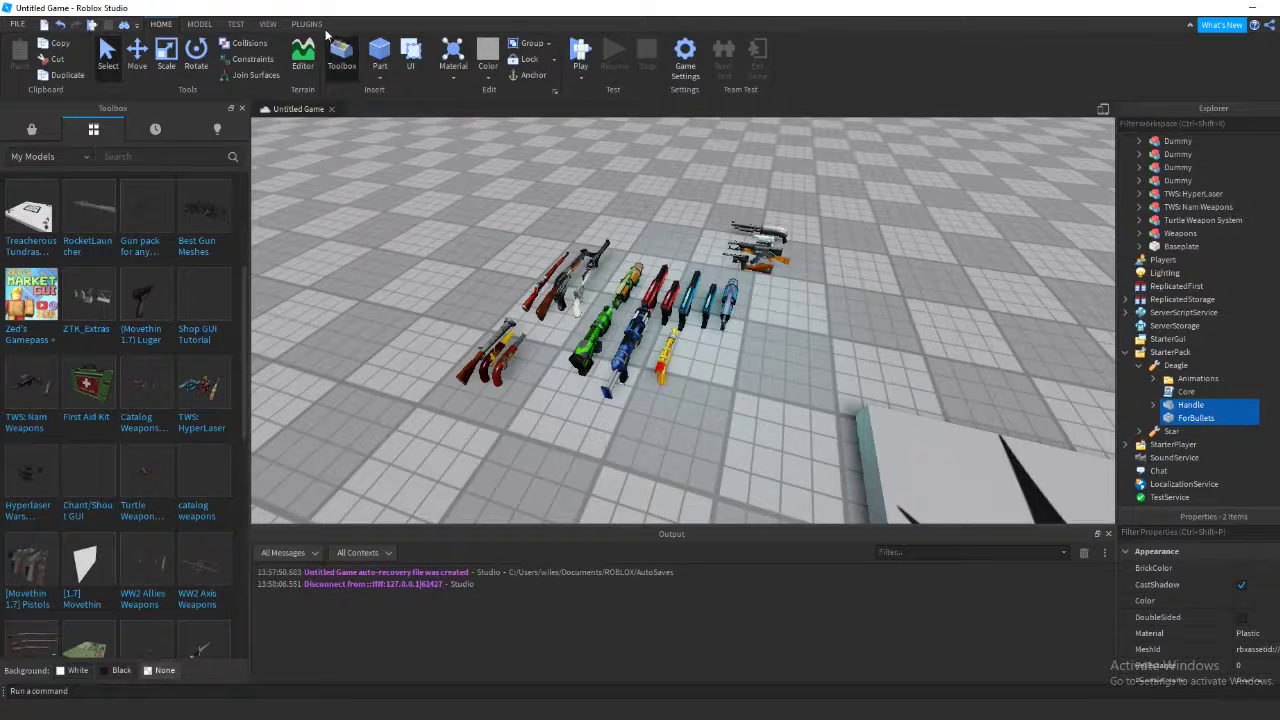
pyautogui.click(308, 24)
pyautogui.click(300, 58)
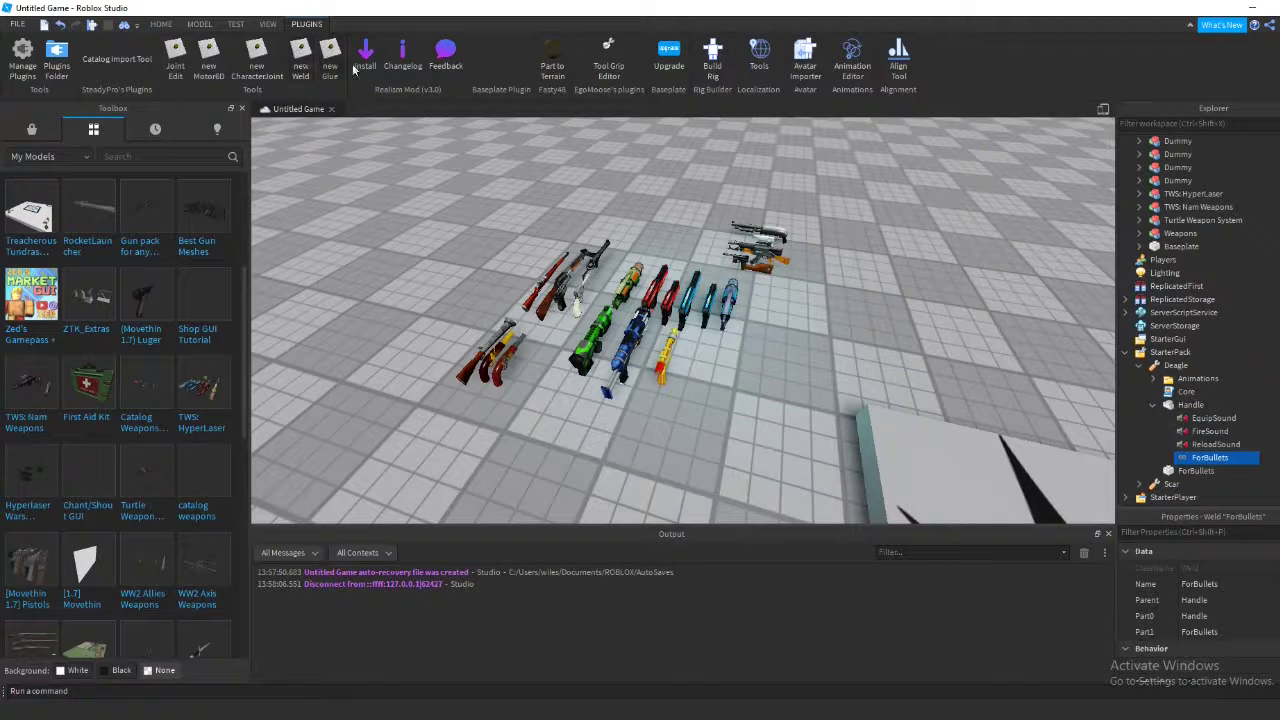
# - Start another play test, then fire the Deagle at the dummies and reload it
pyautogui.click(162, 24)
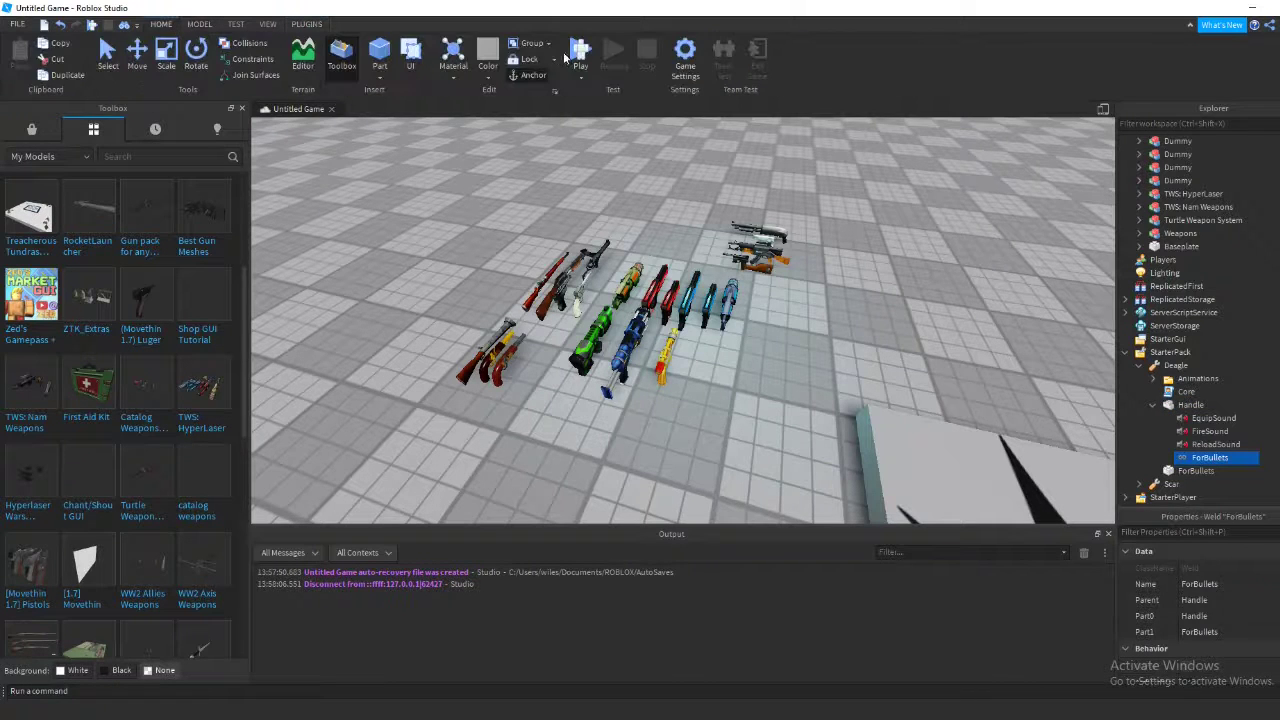
pyautogui.click(578, 52)
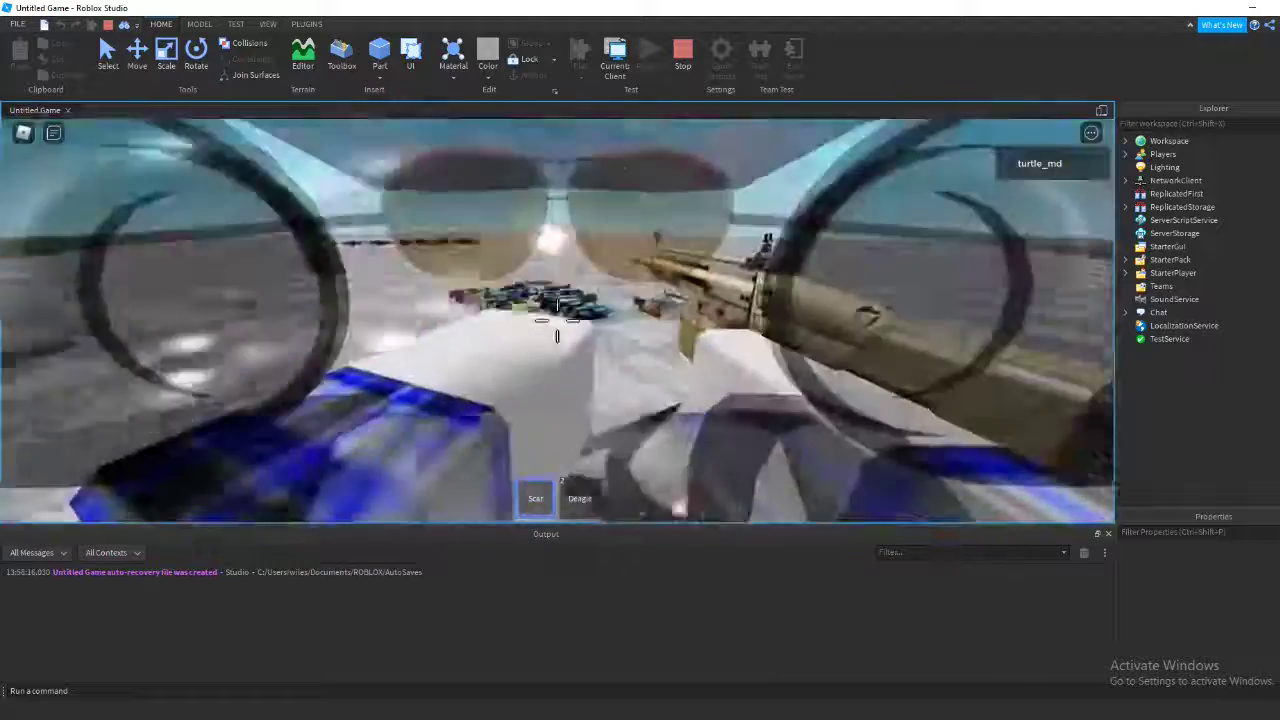
pyautogui.press('2')
pyautogui.click(557, 320)
pyautogui.click(557, 320)
pyautogui.click(557, 320)
pyautogui.press('r')
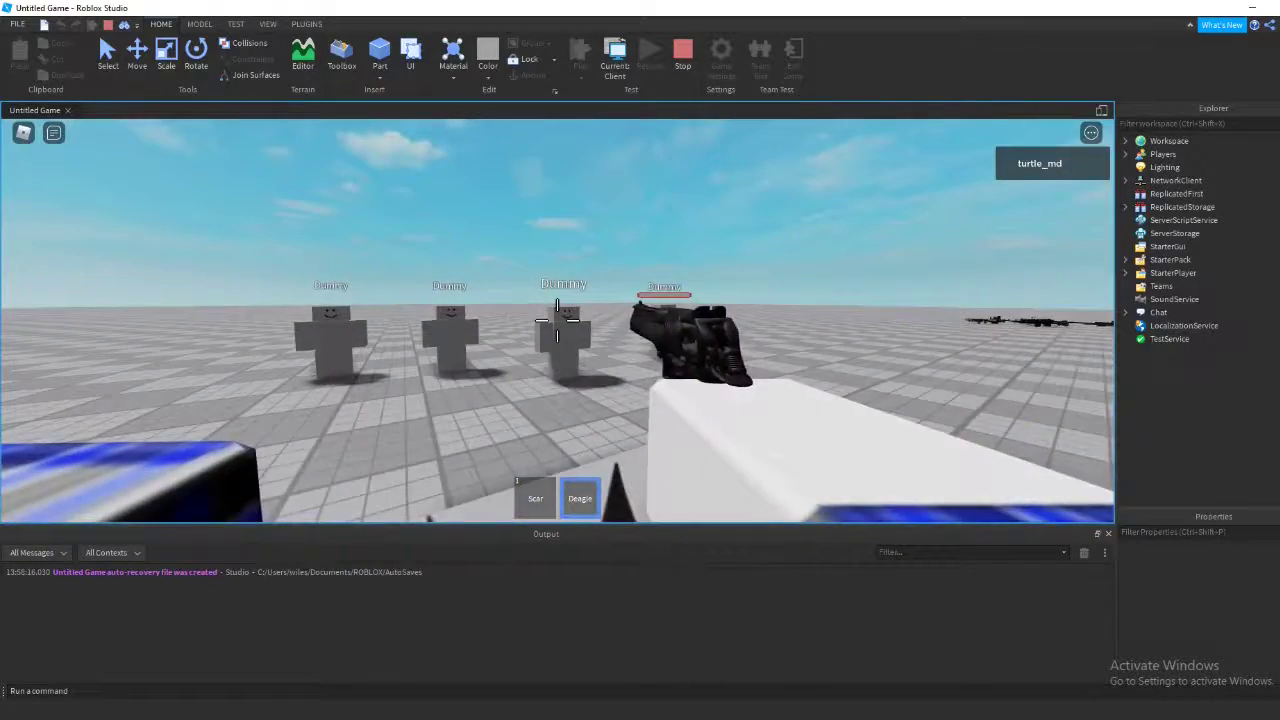
# - Fire and reload the Scar against the dummies in first and third person, and end the play test
pyautogui.press('1')
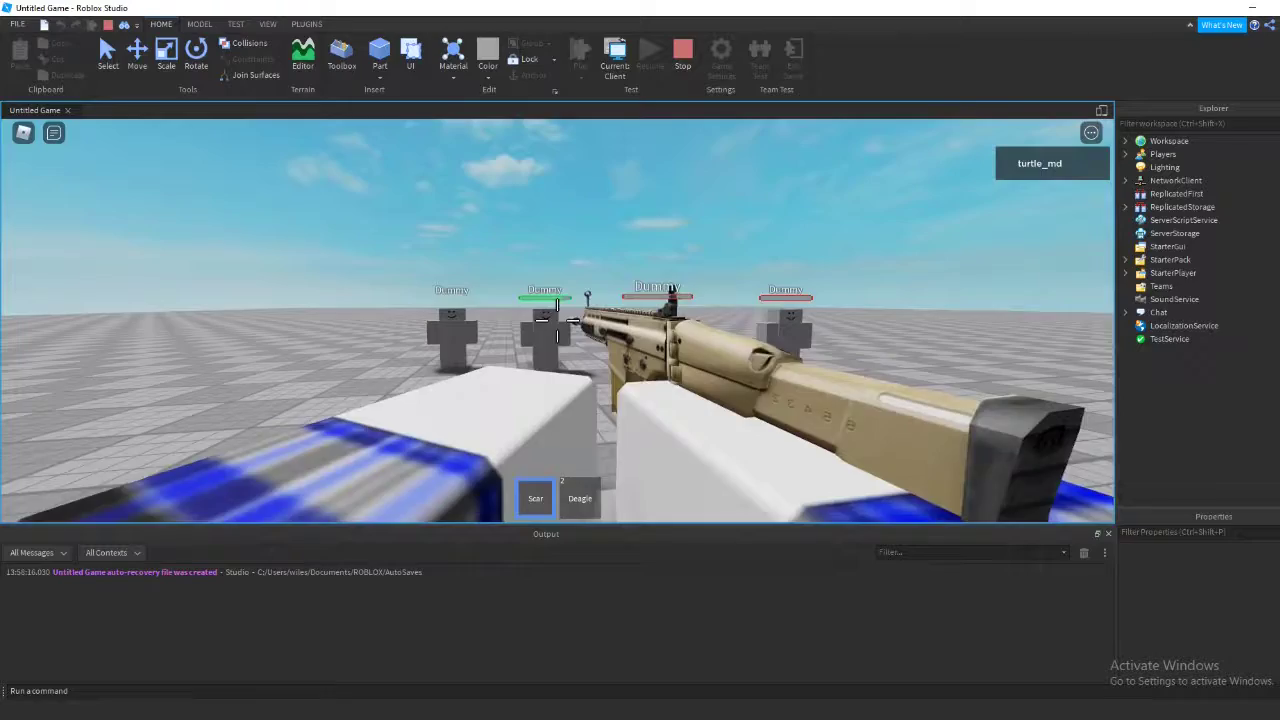
pyautogui.scroll(-4, 557, 320)
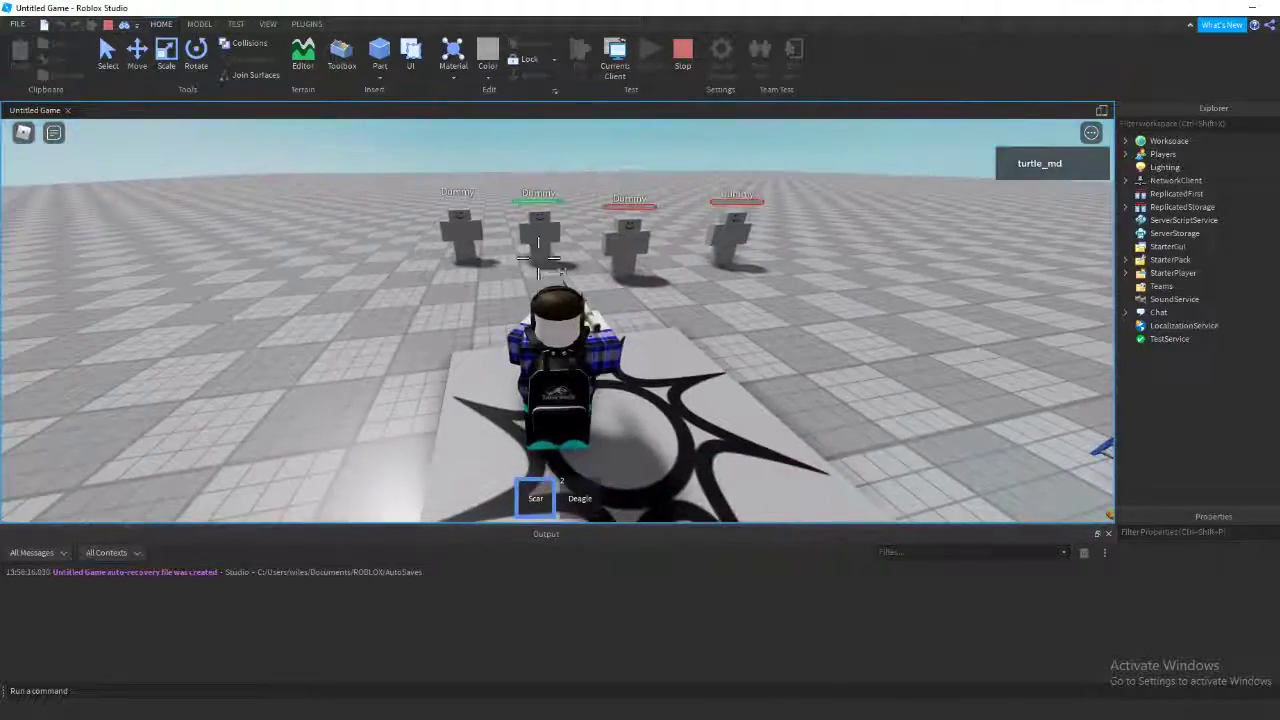
pyautogui.press('r')
pyautogui.scroll(4, 557, 318)
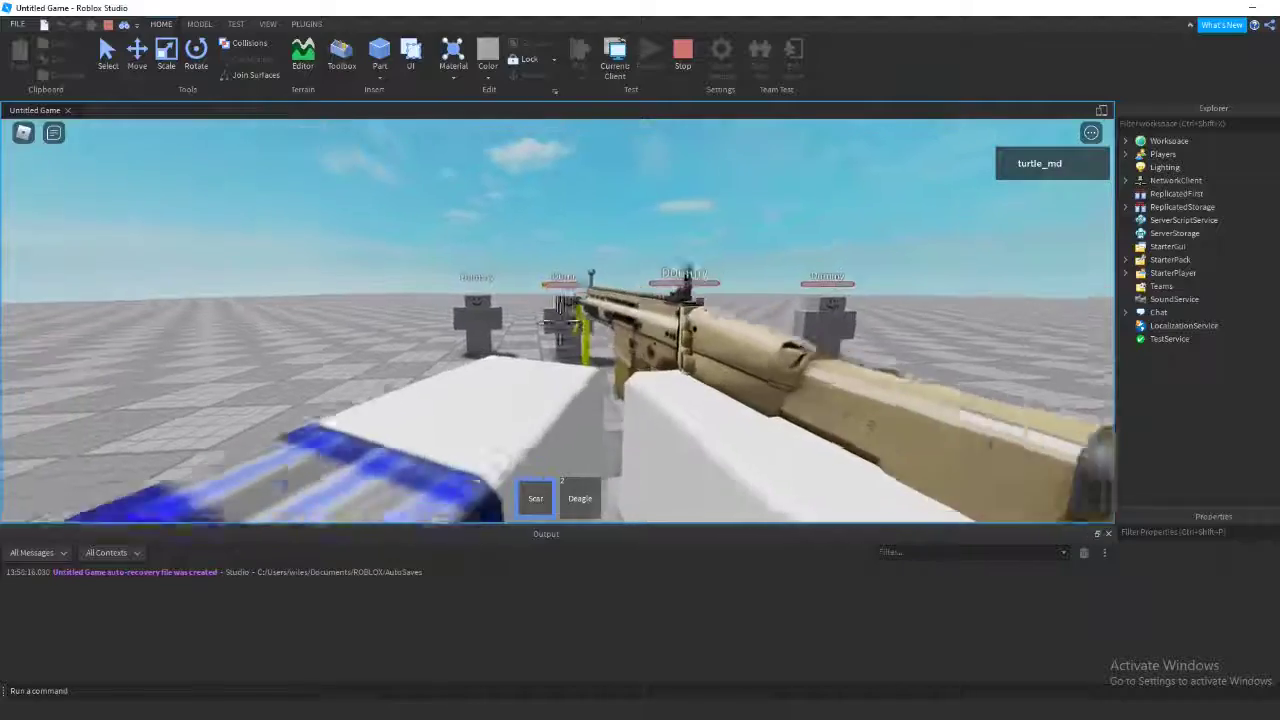
pyautogui.press('r')
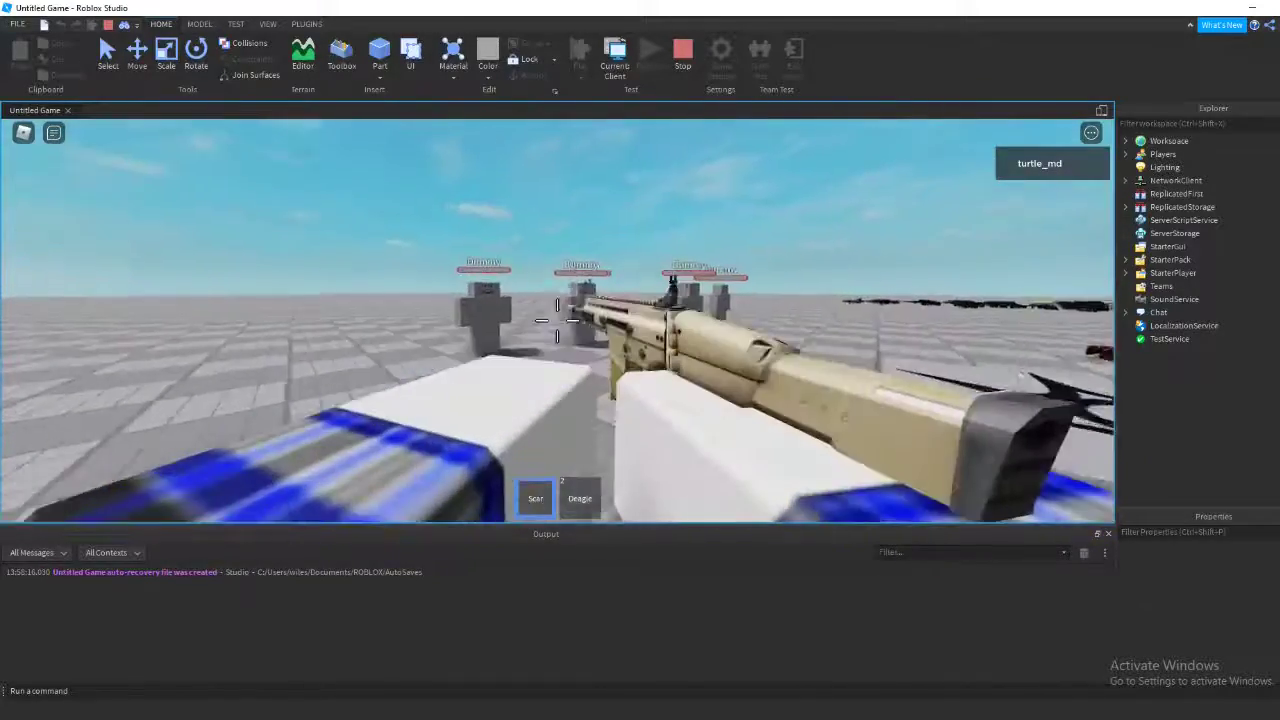
pyautogui.press('w')
pyautogui.click(557, 320)
pyautogui.press('r')
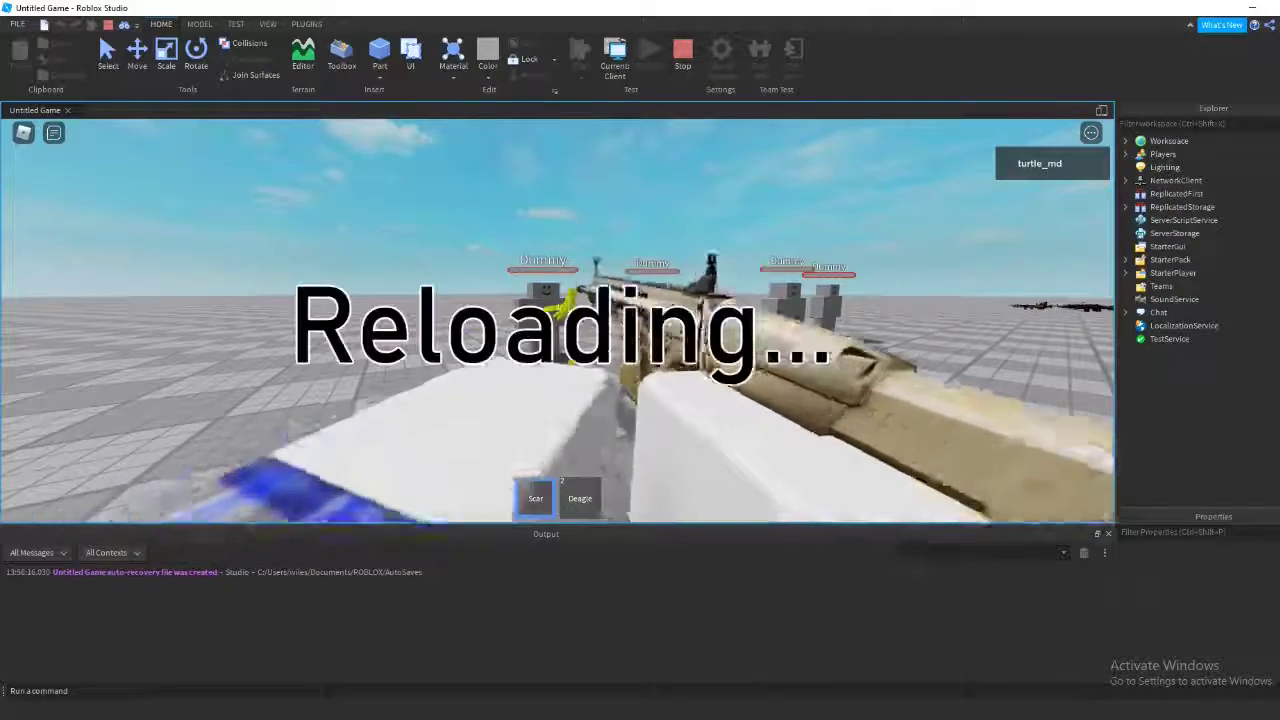
pyautogui.scroll(-3, 557, 320)
pyautogui.press('s')
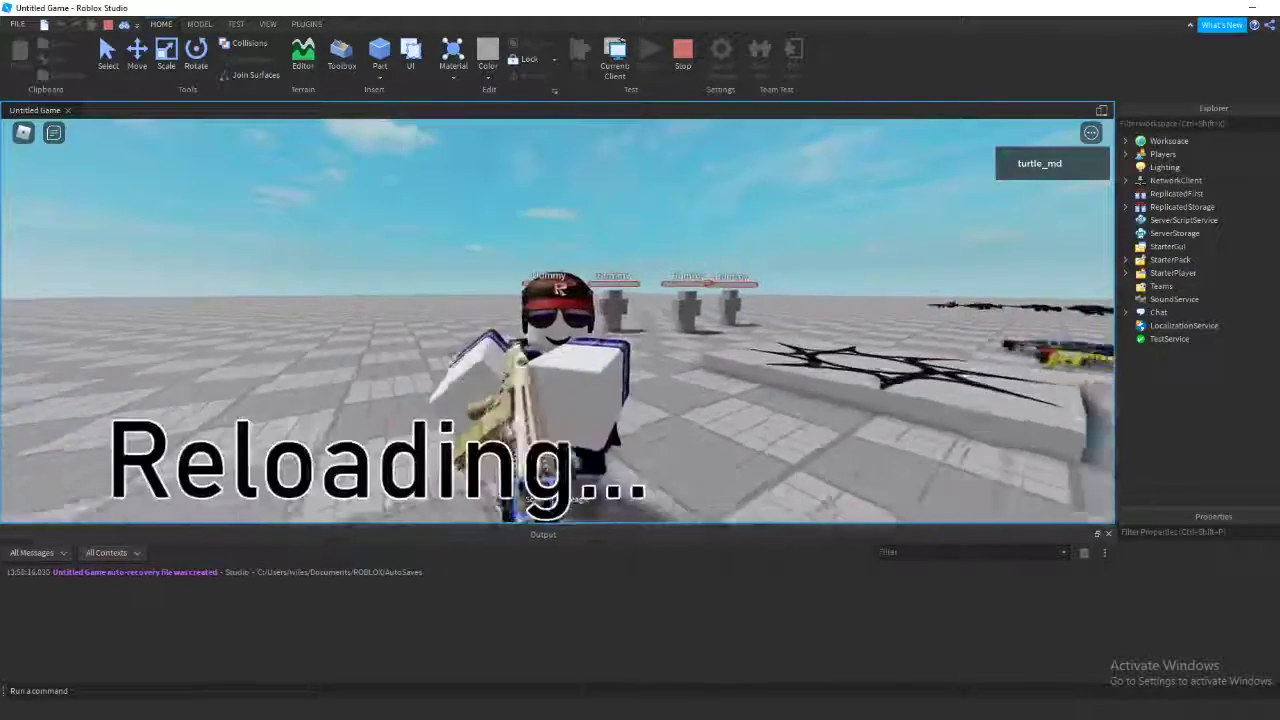
pyautogui.click(682, 55)
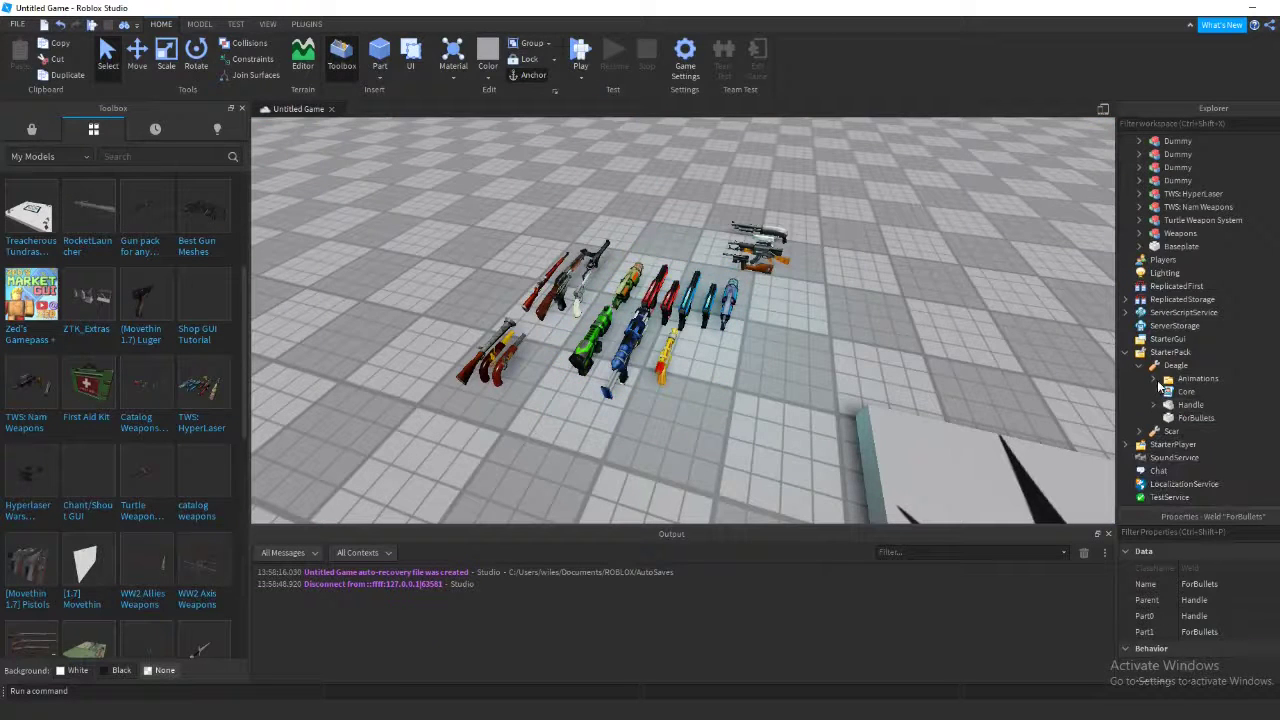
# - Examine the Scar's Core script from its weapon variables to the equip and unequip handlers, and close it
pyautogui.click(1142, 366)
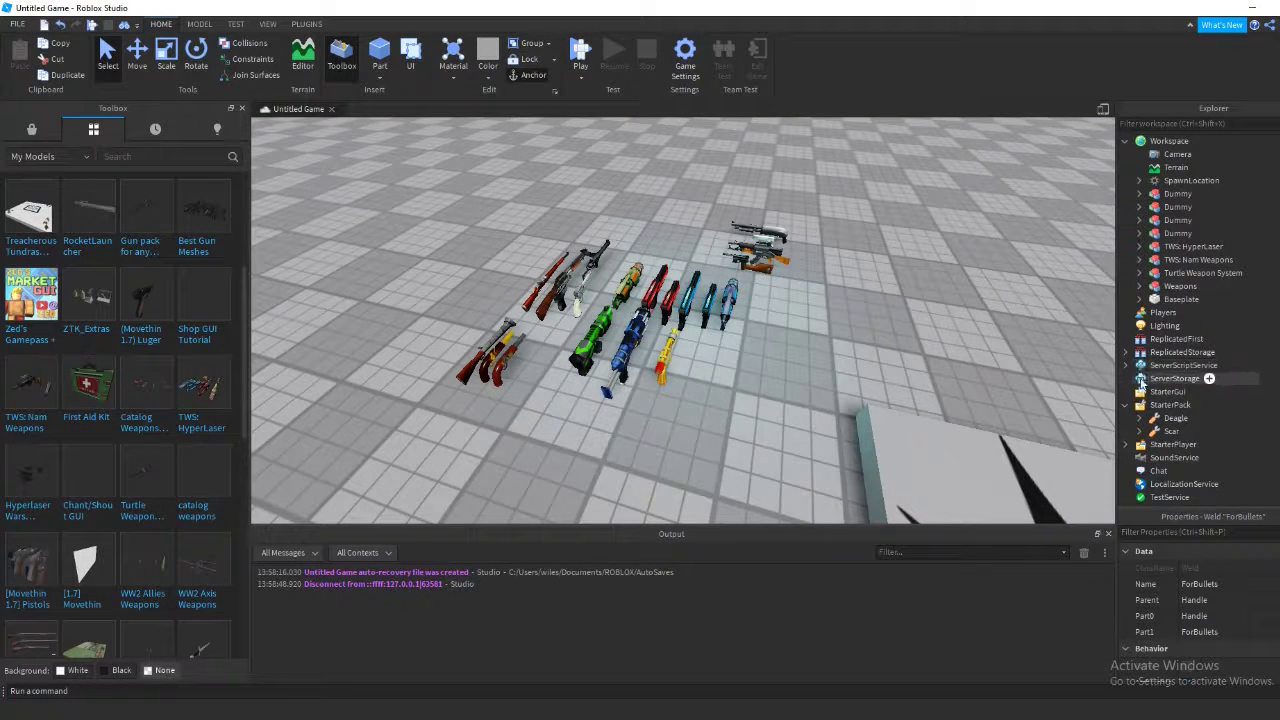
pyautogui.click(1141, 431)
pyautogui.doubleClick(1186, 457)
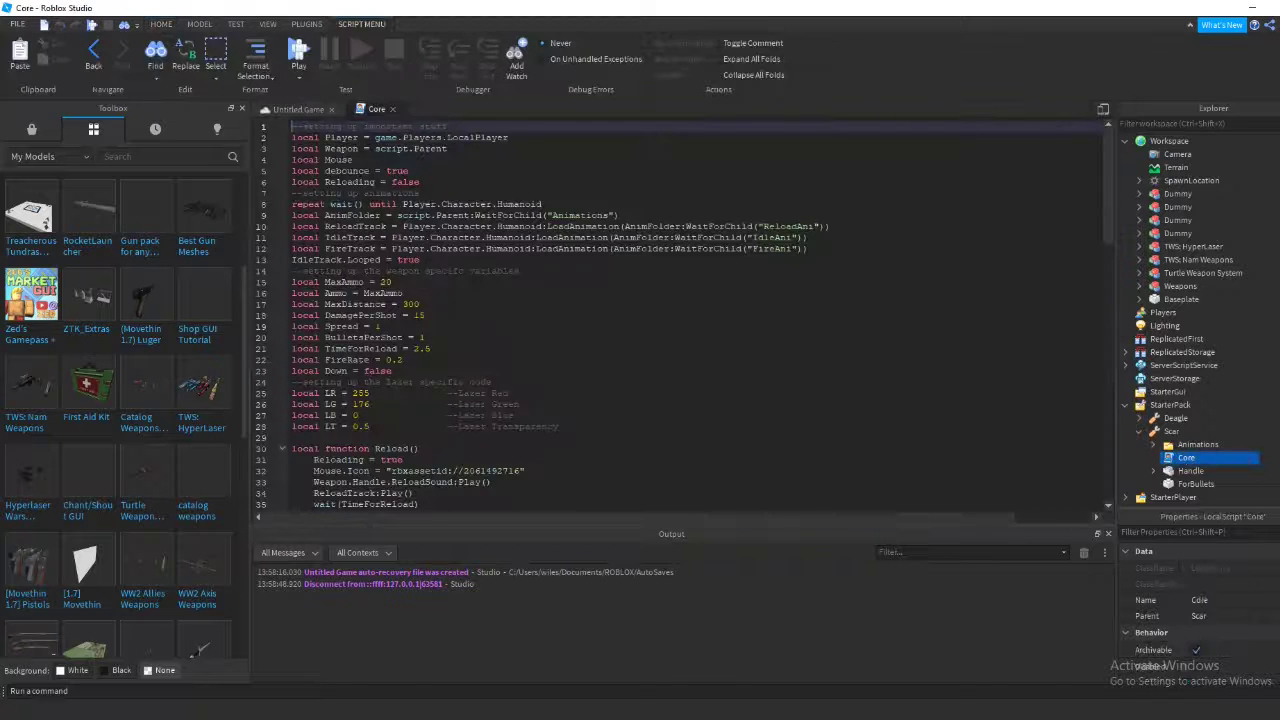
pyautogui.scroll(-5, 510, 210)
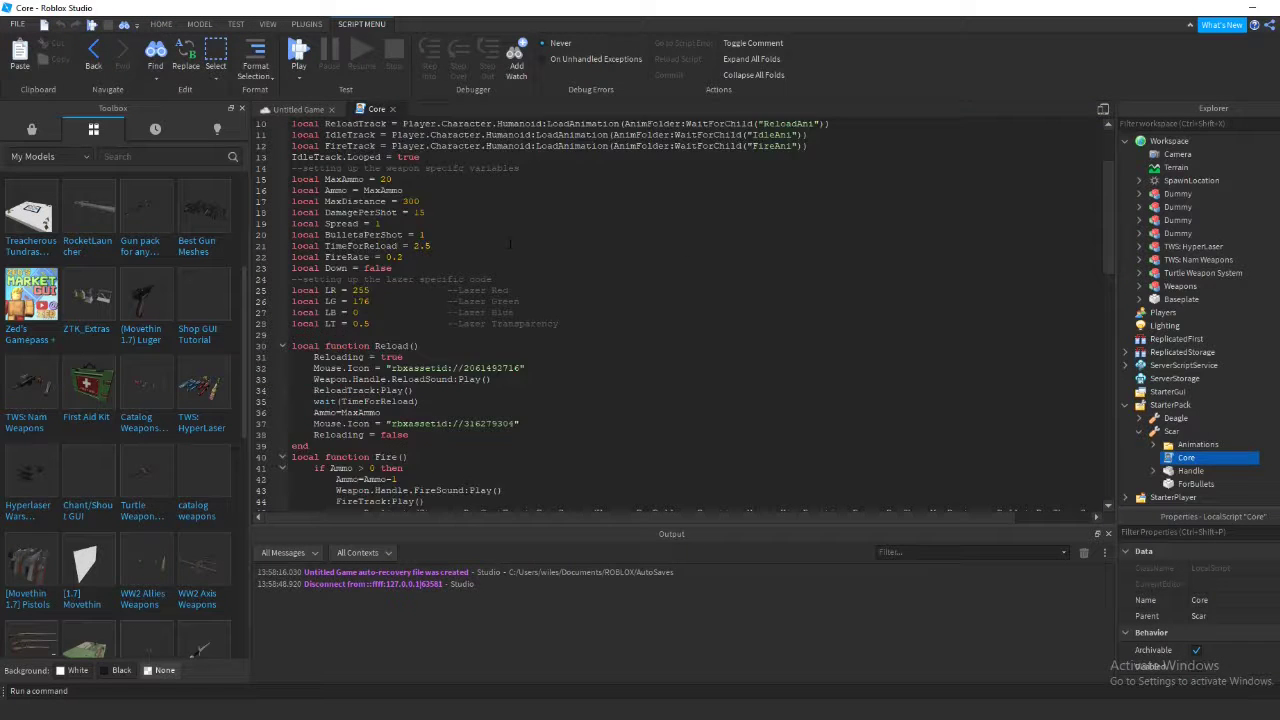
pyautogui.scroll(-2, 510, 210)
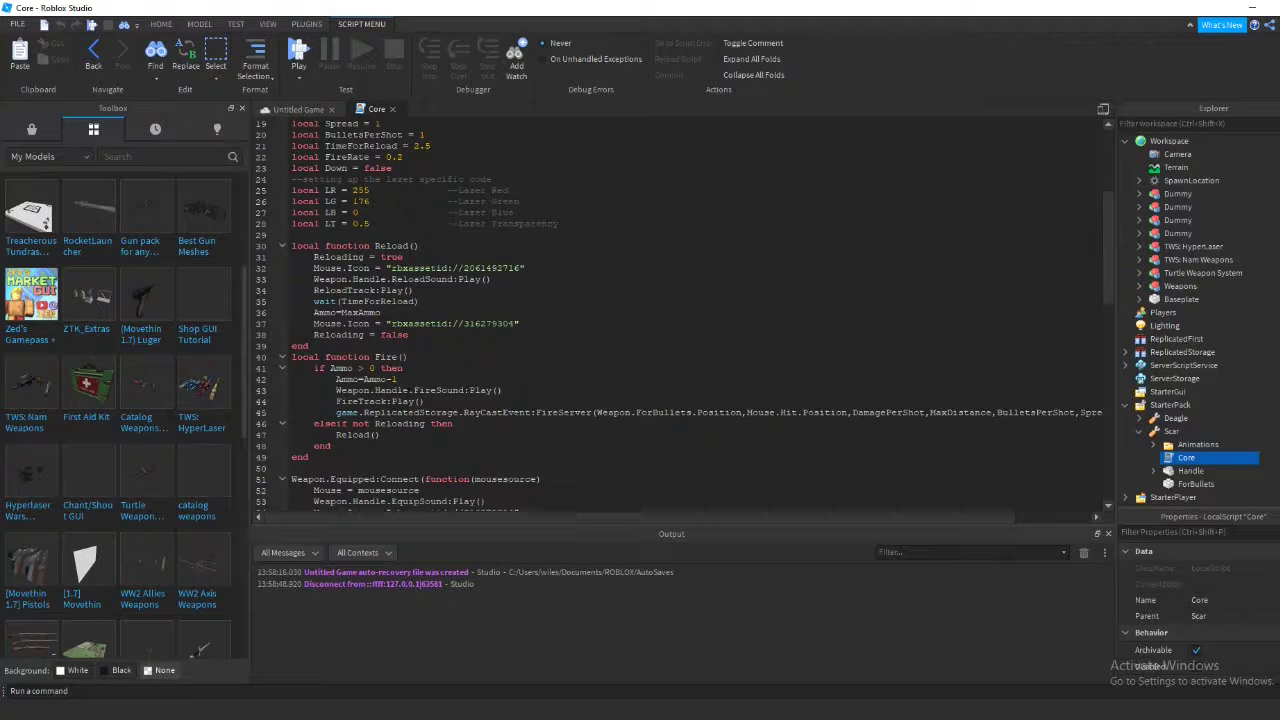
pyautogui.scroll(-8, 510, 210)
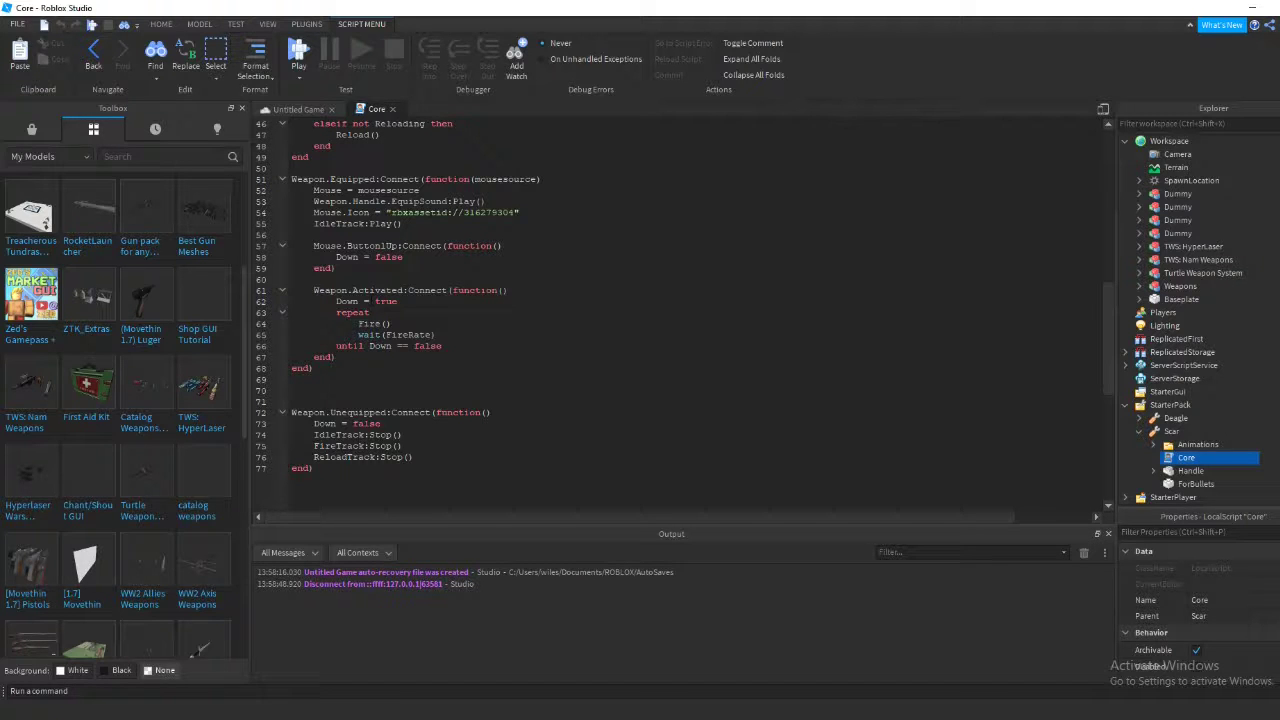
pyautogui.click(393, 110)
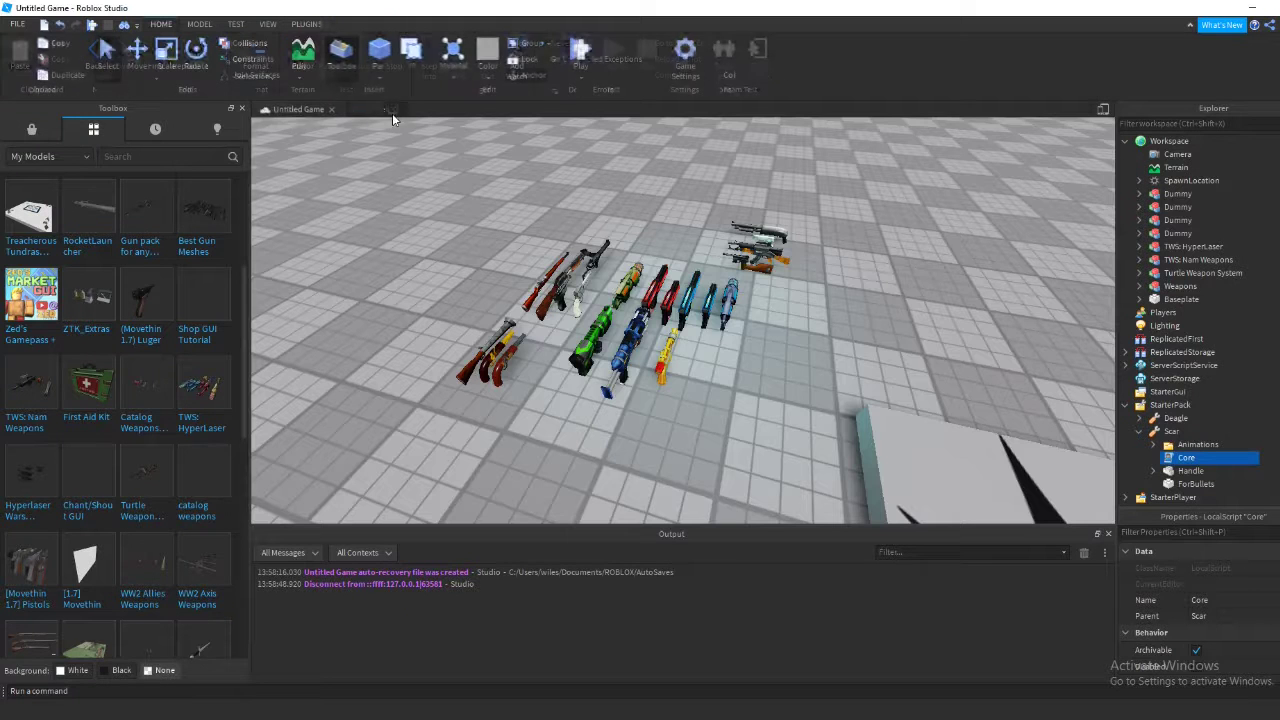
pyautogui.click(1141, 431)
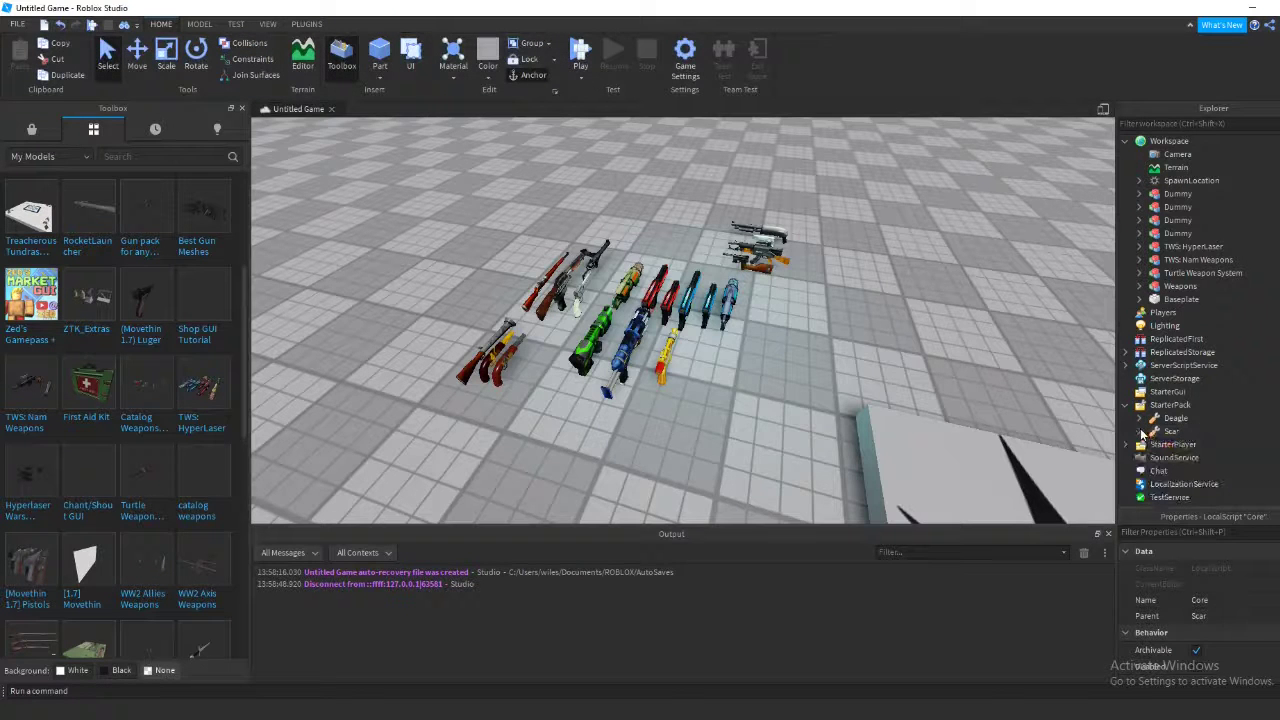
# - Move the Deagle and Scar tools from StarterPack back into Workspace
pyautogui.click(1174, 420)
pyautogui.click(1170, 432)
pyautogui.moveTo(764, 322); pyautogui.dragTo(1006, 367, button='right')
pyautogui.keyDown('ctrl'); pyautogui.click(1172, 420); pyautogui.keyUp('ctrl')
pyautogui.moveTo(1172, 421); pyautogui.dragTo(1196, 145)
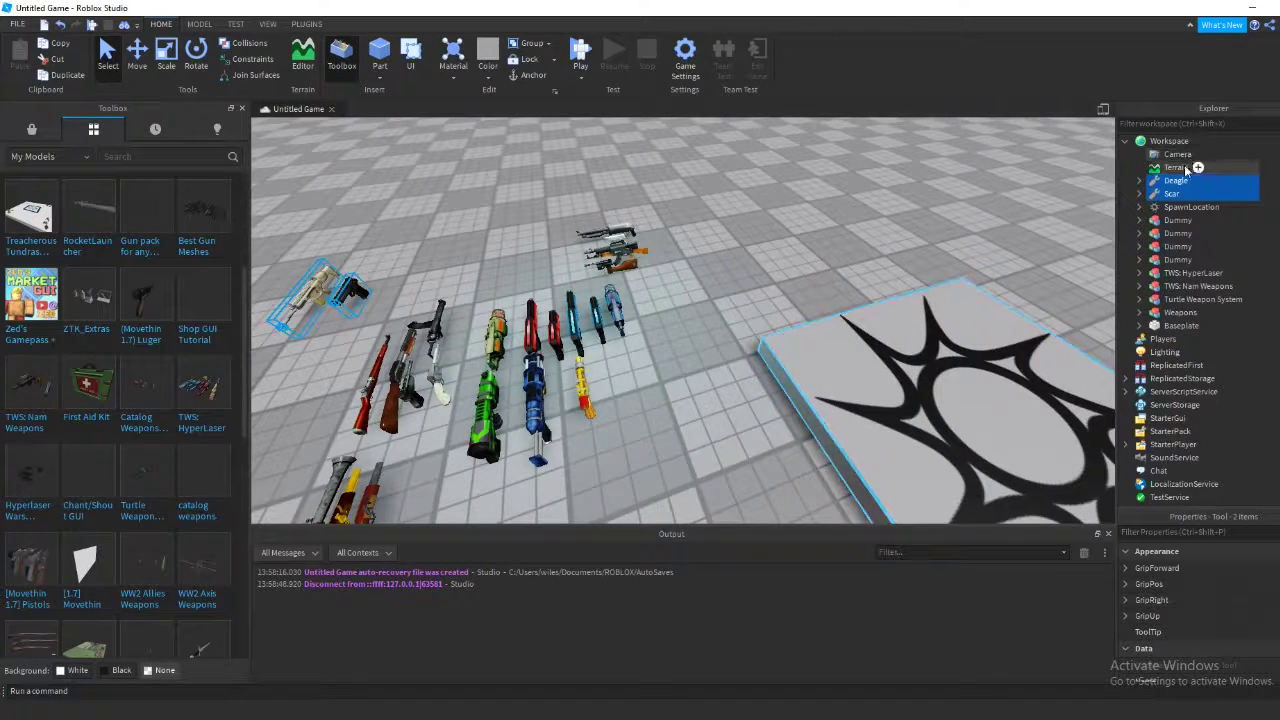
# - Look over the Deagle, the Scar and the other weapon packs laid out on the baseplate
pyautogui.moveTo(778, 215)
pyautogui.mouseDown(button='right')
pyautogui.moveTo(766, 209)
pyautogui.moveTo(792, 212)
pyautogui.moveTo(775, 212)
pyautogui.mouseUp(button='right')
pyautogui.click(776, 215)
pyautogui.press('w')
pyautogui.press('w')
pyautogui.press('s')
pyautogui.press('a')
pyautogui.press('d')
pyautogui.press('a')
pyautogui.press('s')
pyautogui.moveTo(757, 292); pyautogui.dragTo(766, 364, button='right')
pyautogui.press('a')
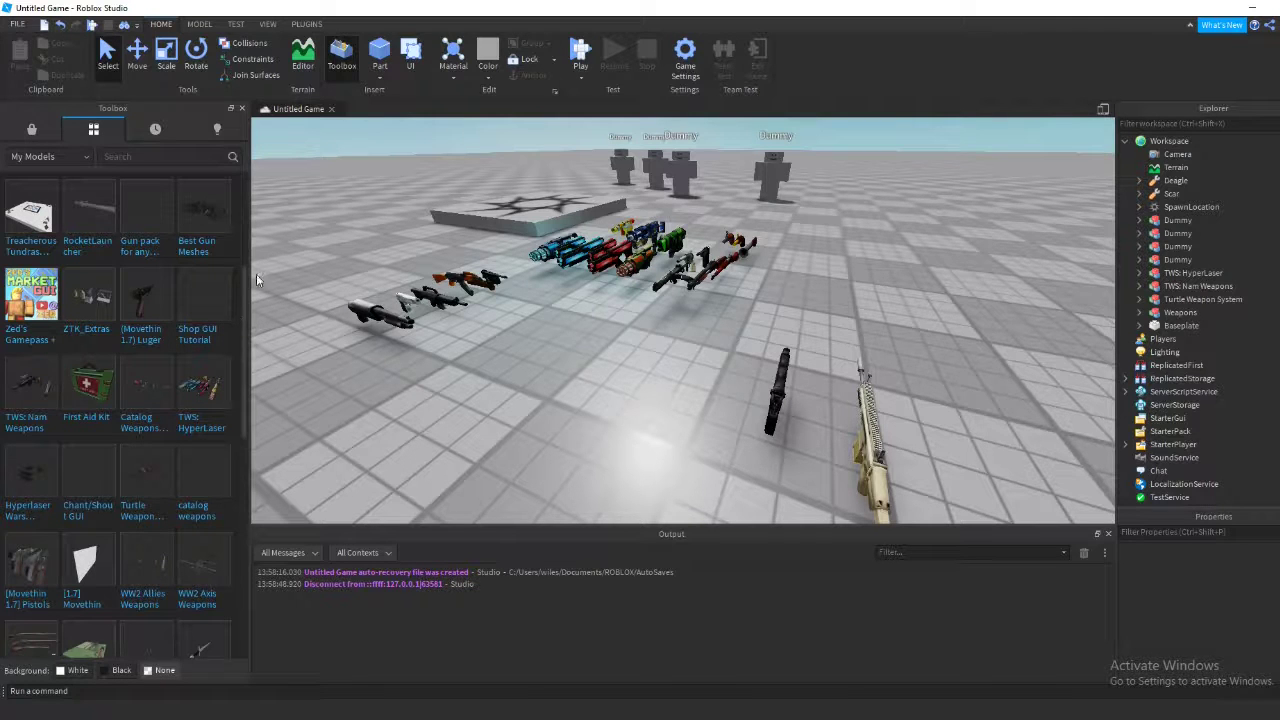
pyautogui.scroll(3, 241, 265)
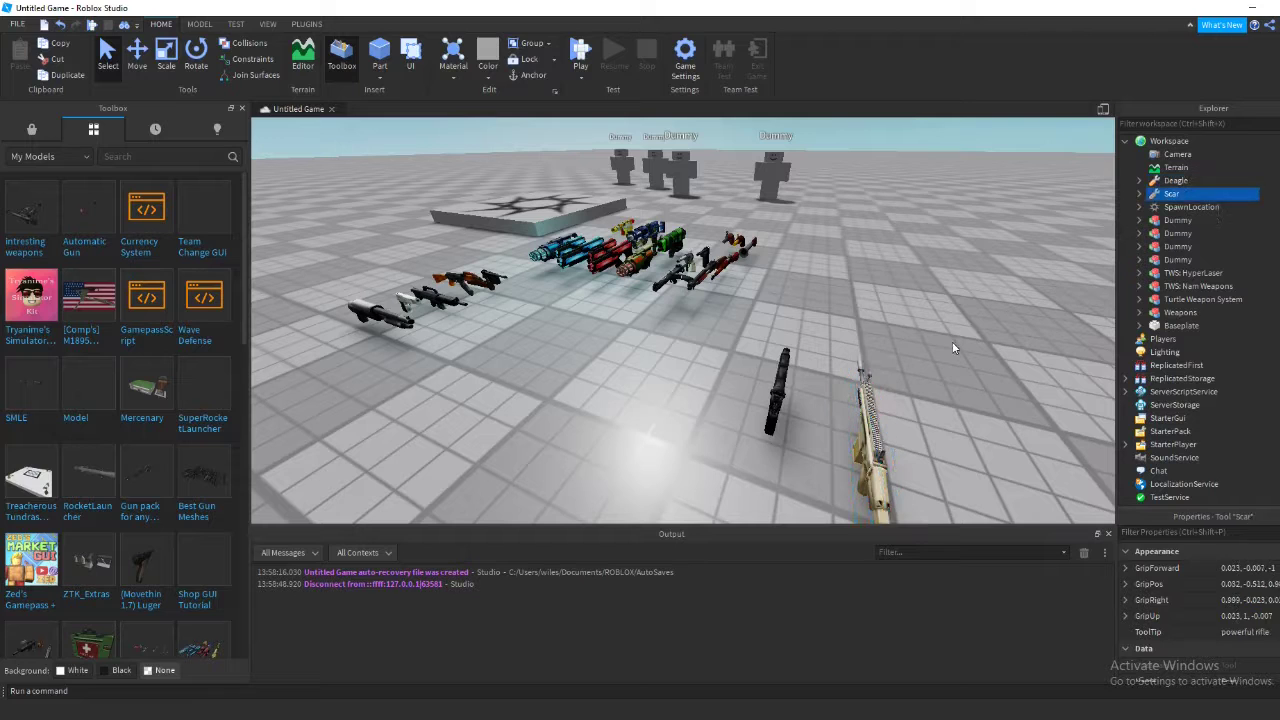
pyautogui.moveTo(670, 325); pyautogui.dragTo(669, 325, button='right')
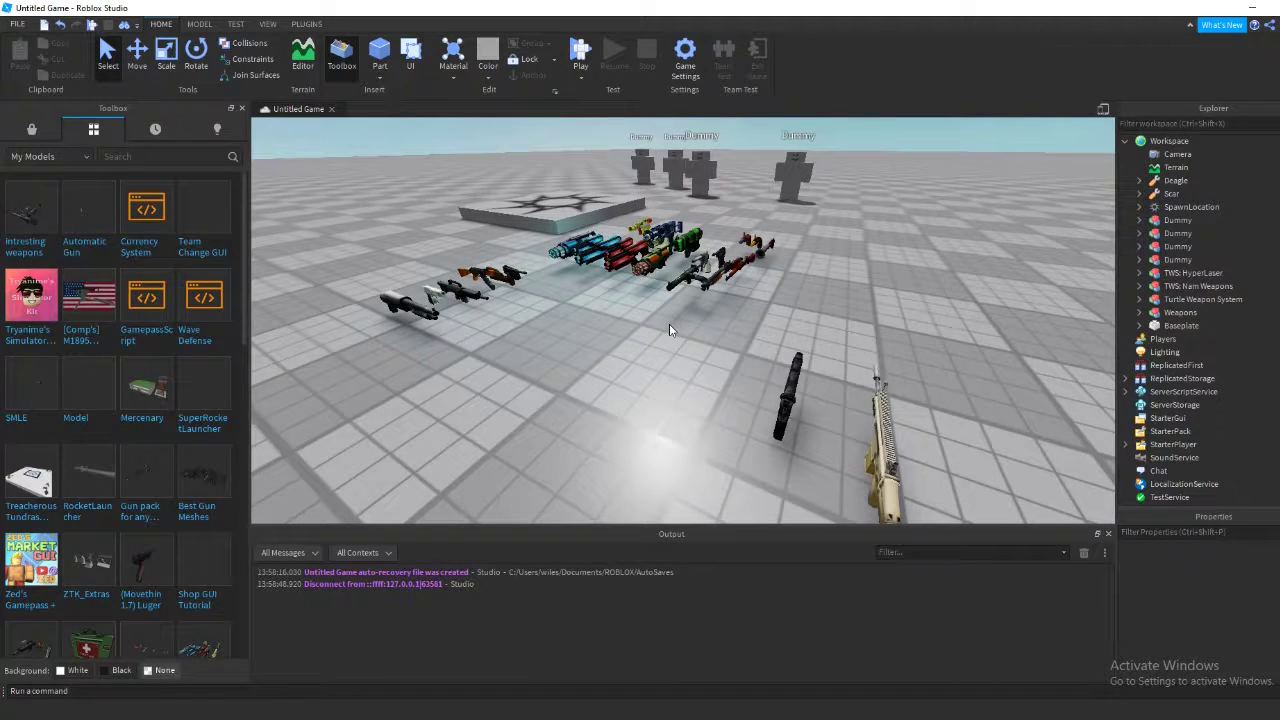